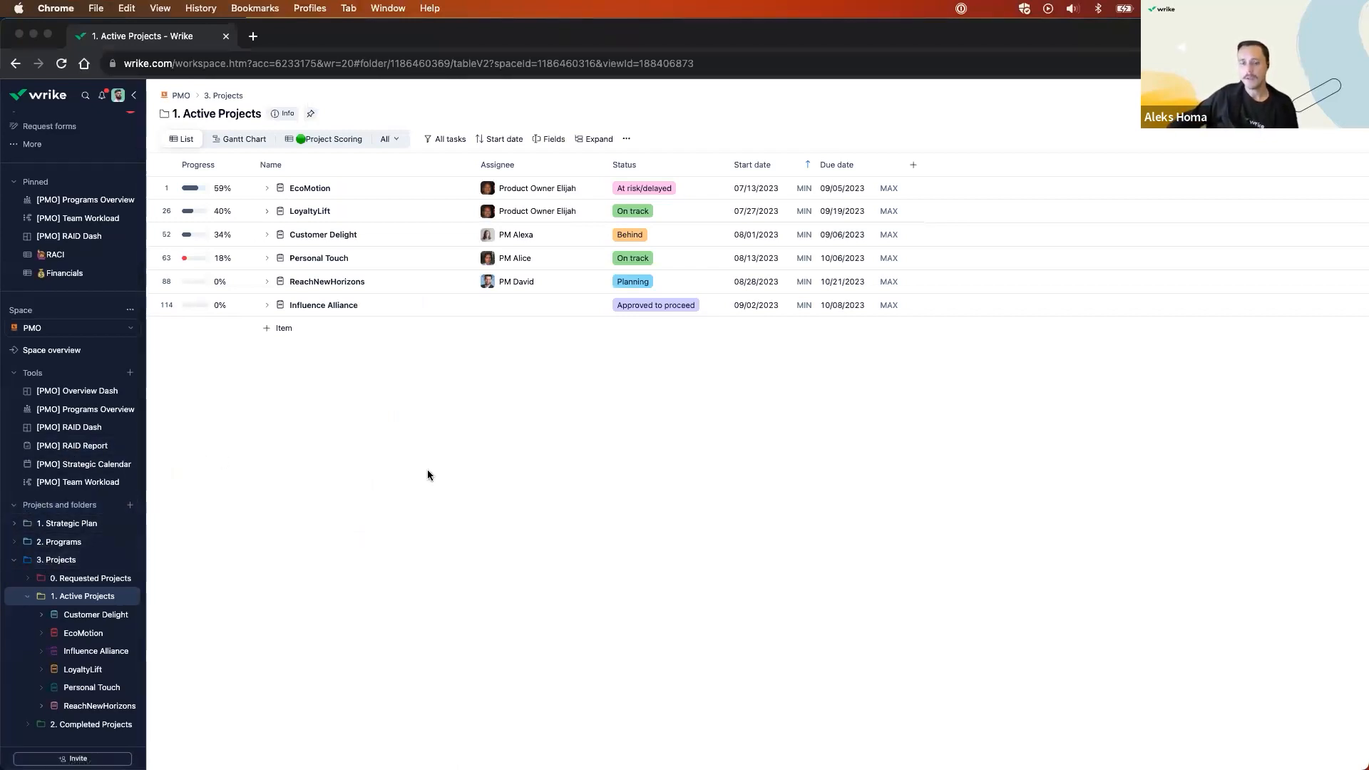
{"action": "key", "text": "super+equal"}
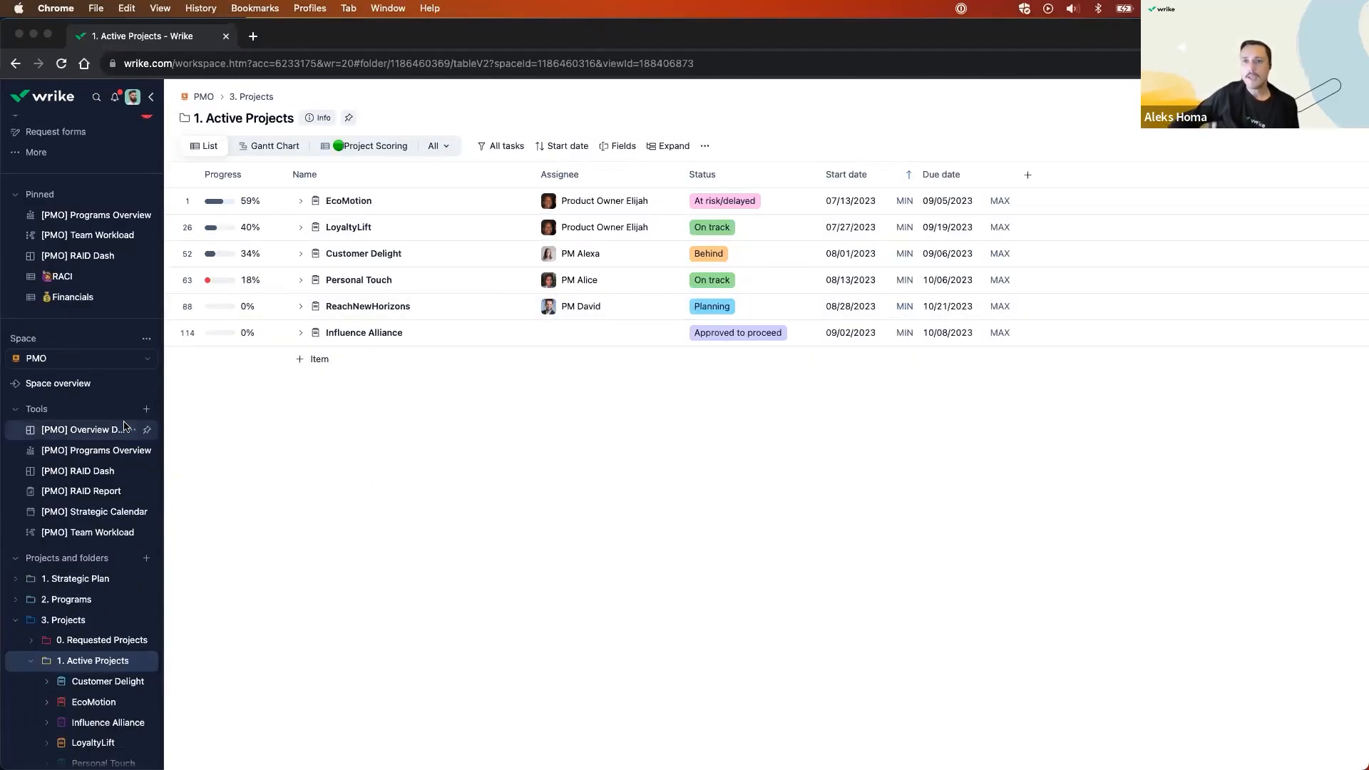
{"action": "scroll", "coordinate": [95, 463], "scroll_direction": "down", "scroll_amount": 3}
{"action": "scroll", "coordinate": [95, 464], "scroll_direction": "up", "scroll_amount": 3}
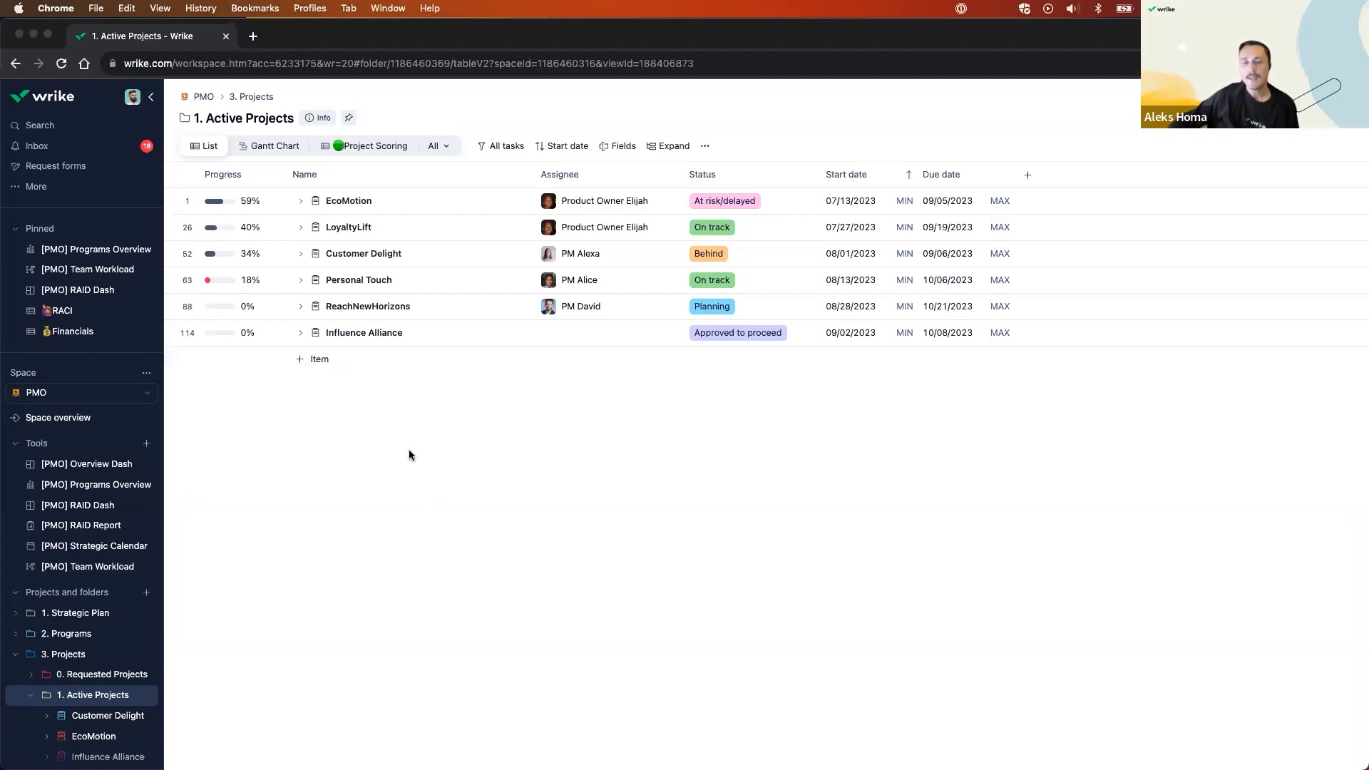
{"action": "scroll", "coordinate": [100, 569], "scroll_direction": "down", "scroll_amount": 3}
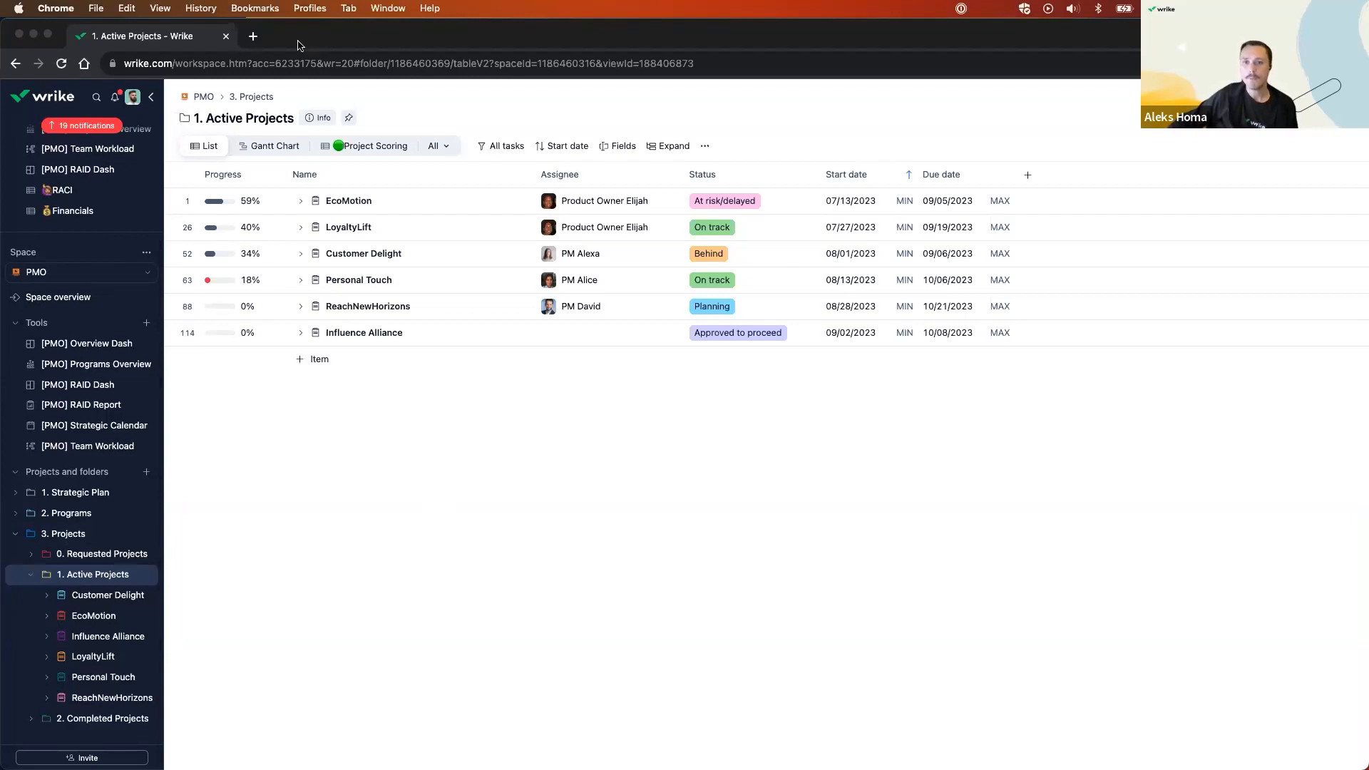
Open the Wrike Labs page at wrike.com/labs in a new browser tab.
{"action": "left_click", "coordinate": [254, 38]}
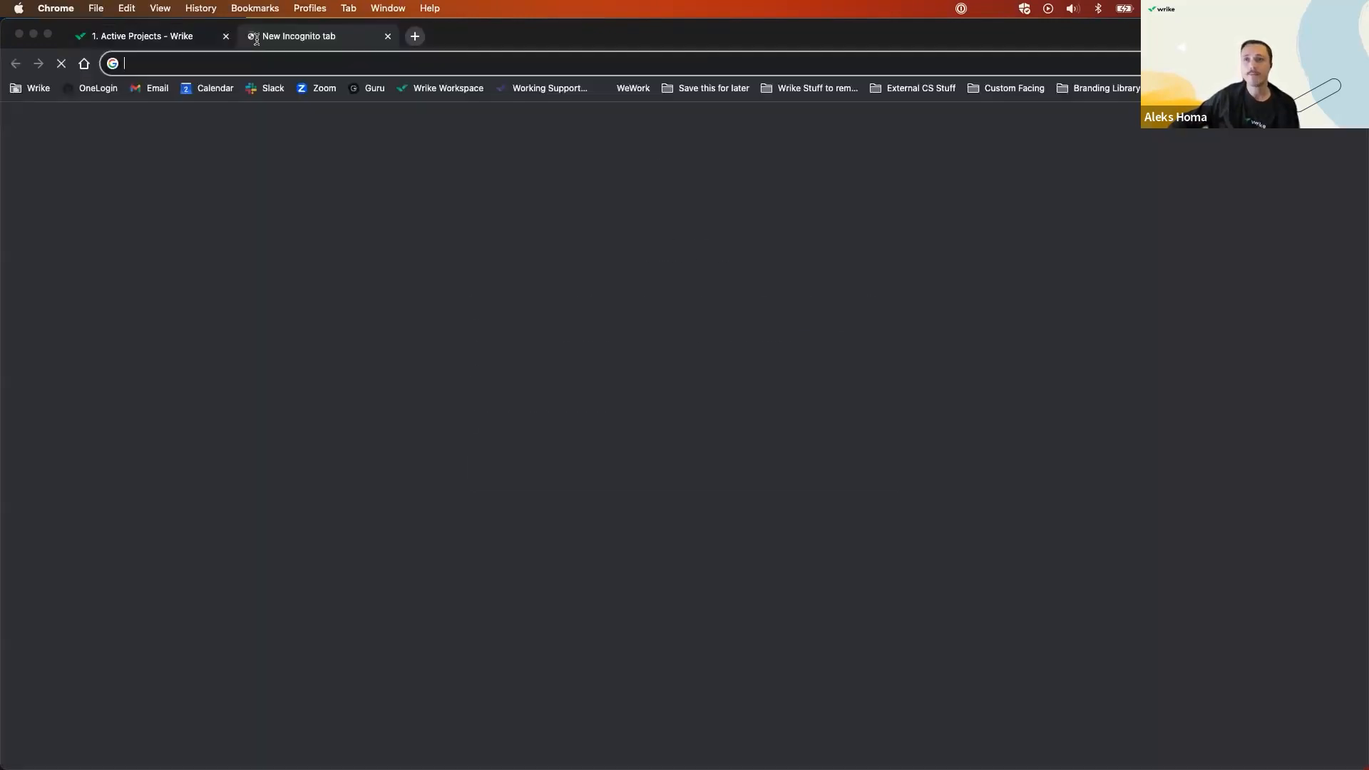
{"action": "type", "text": "wrike.com/labs"}
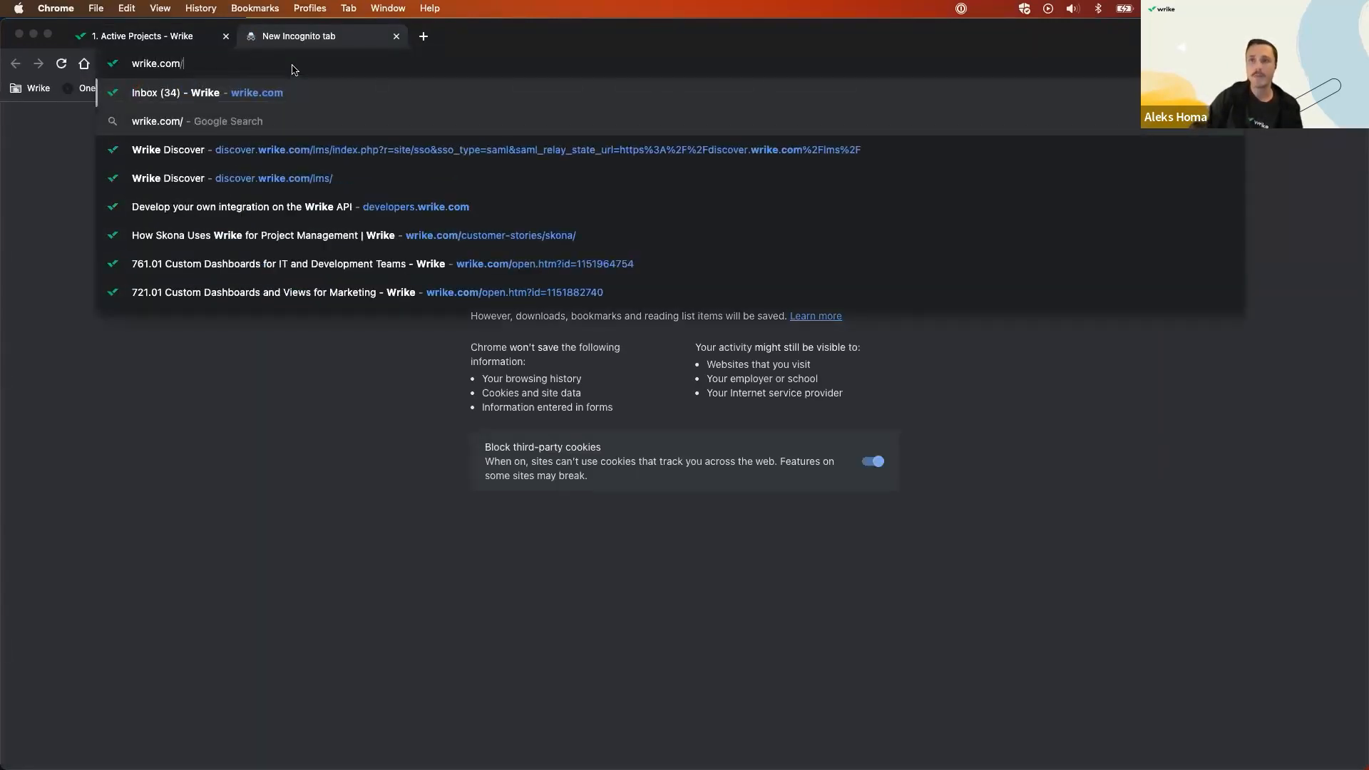
{"action": "key", "text": "Return"}
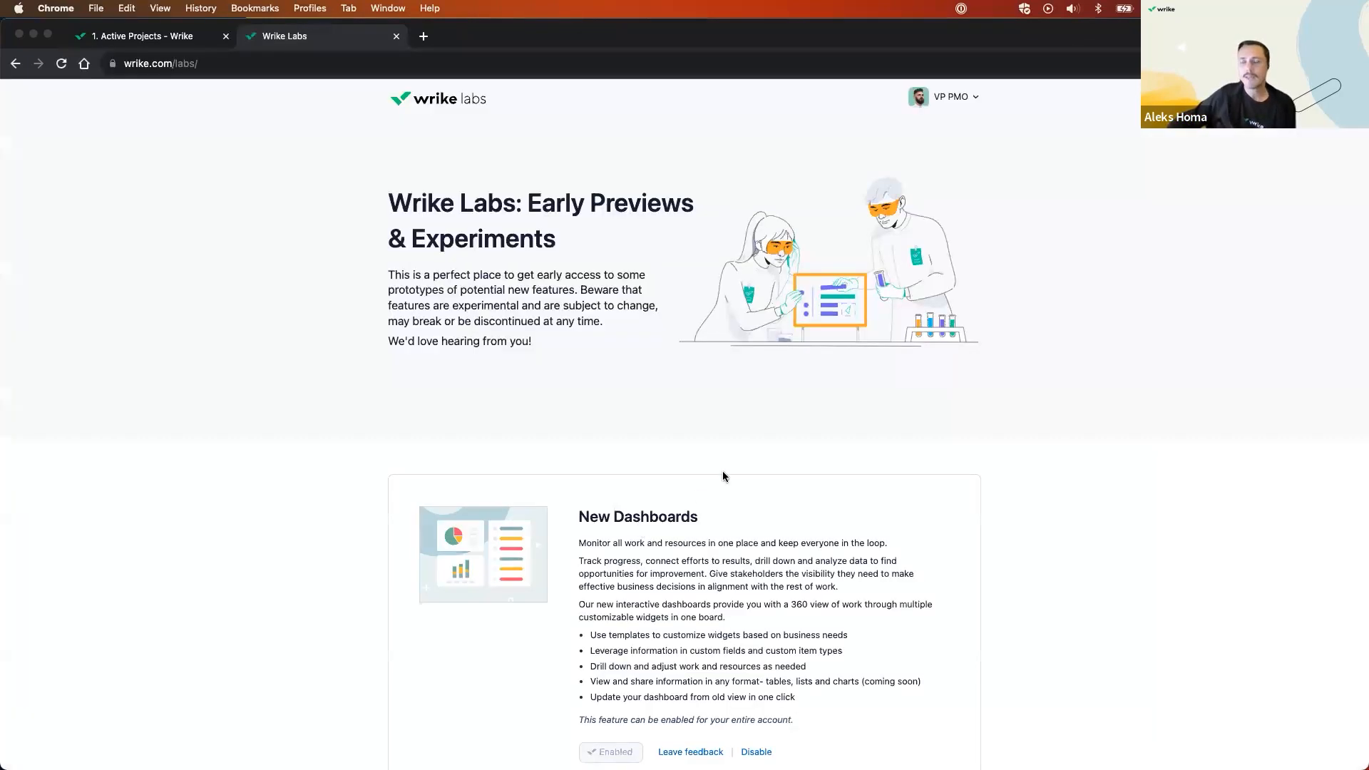
Look through the experimental features on the Wrike Labs page down to Roll Up Dates in Gantt Chart, and close the page.
{"action": "scroll", "coordinate": [723, 476], "scroll_direction": "down", "scroll_amount": 4}
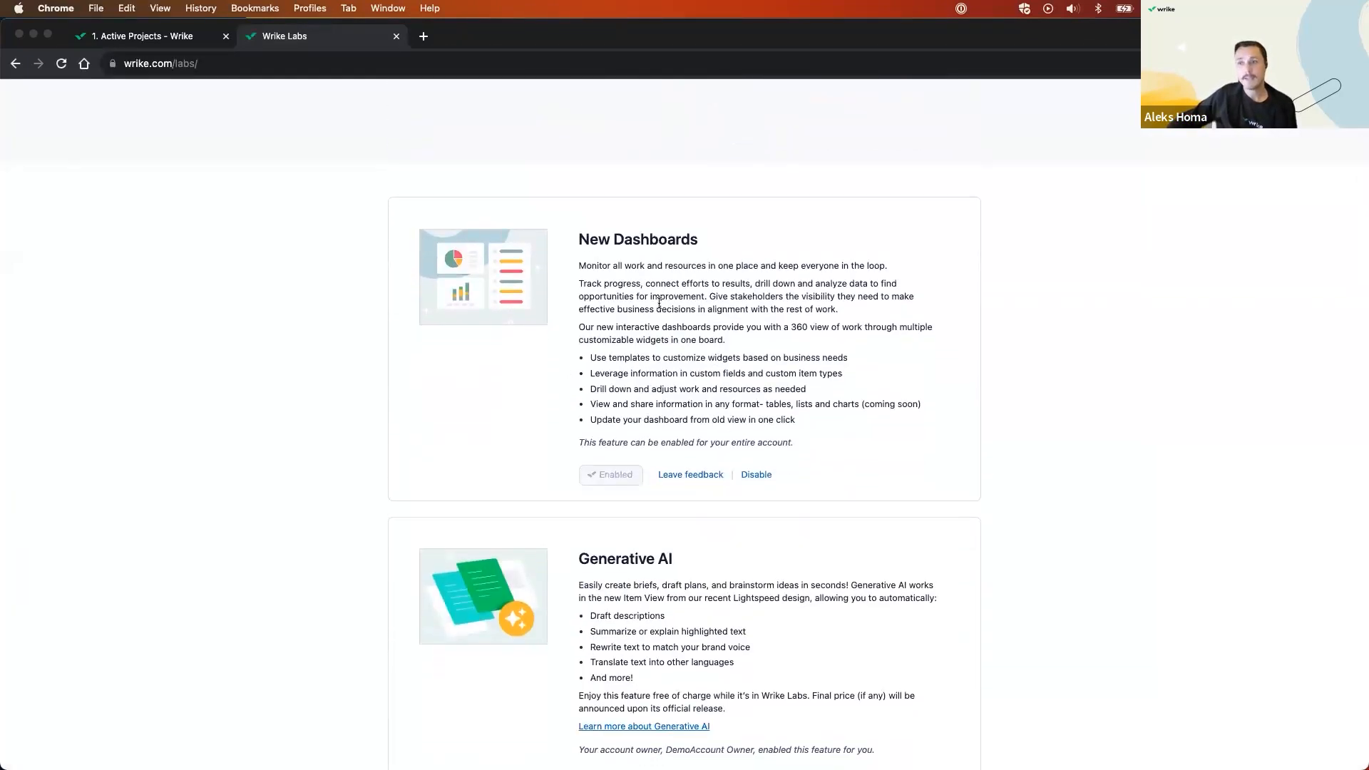
{"action": "scroll", "coordinate": [663, 296], "scroll_direction": "down", "scroll_amount": 5}
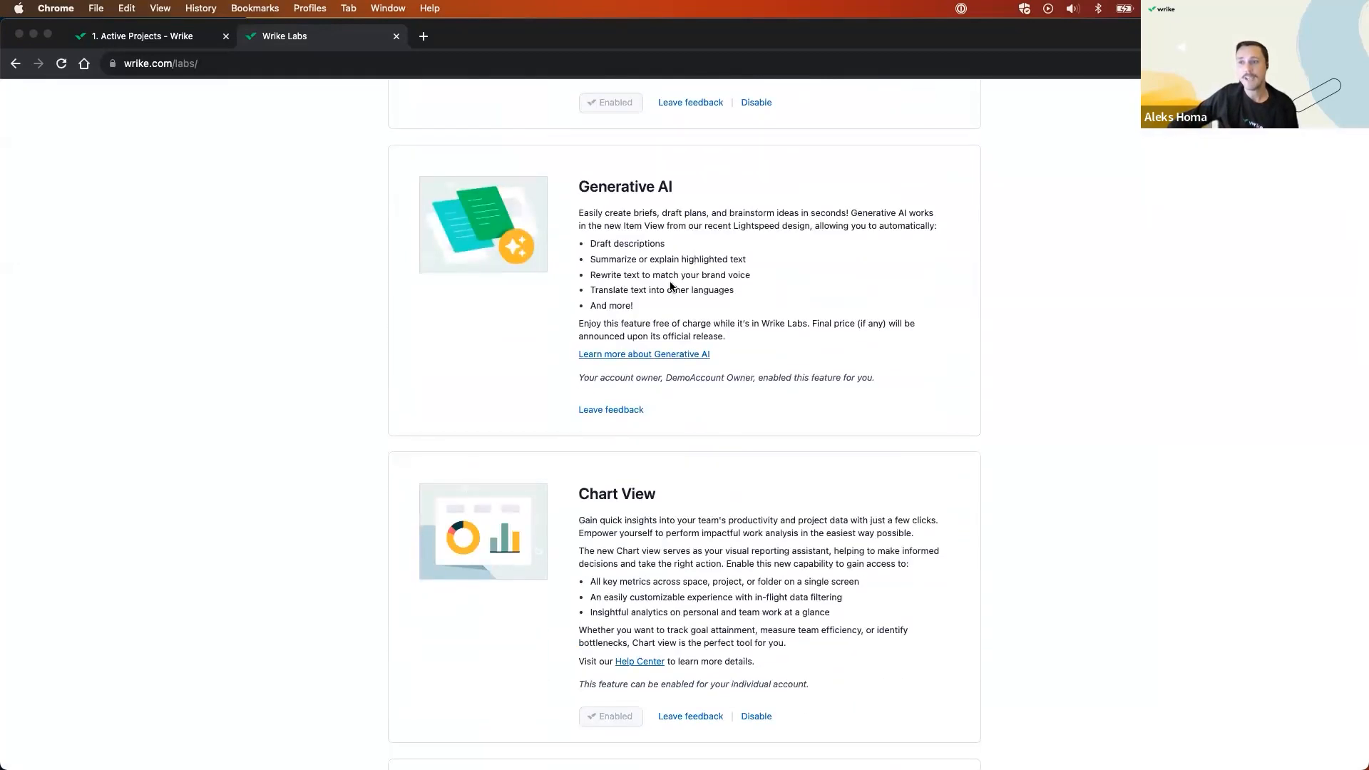
{"action": "scroll", "coordinate": [670, 285], "scroll_direction": "down", "scroll_amount": 3}
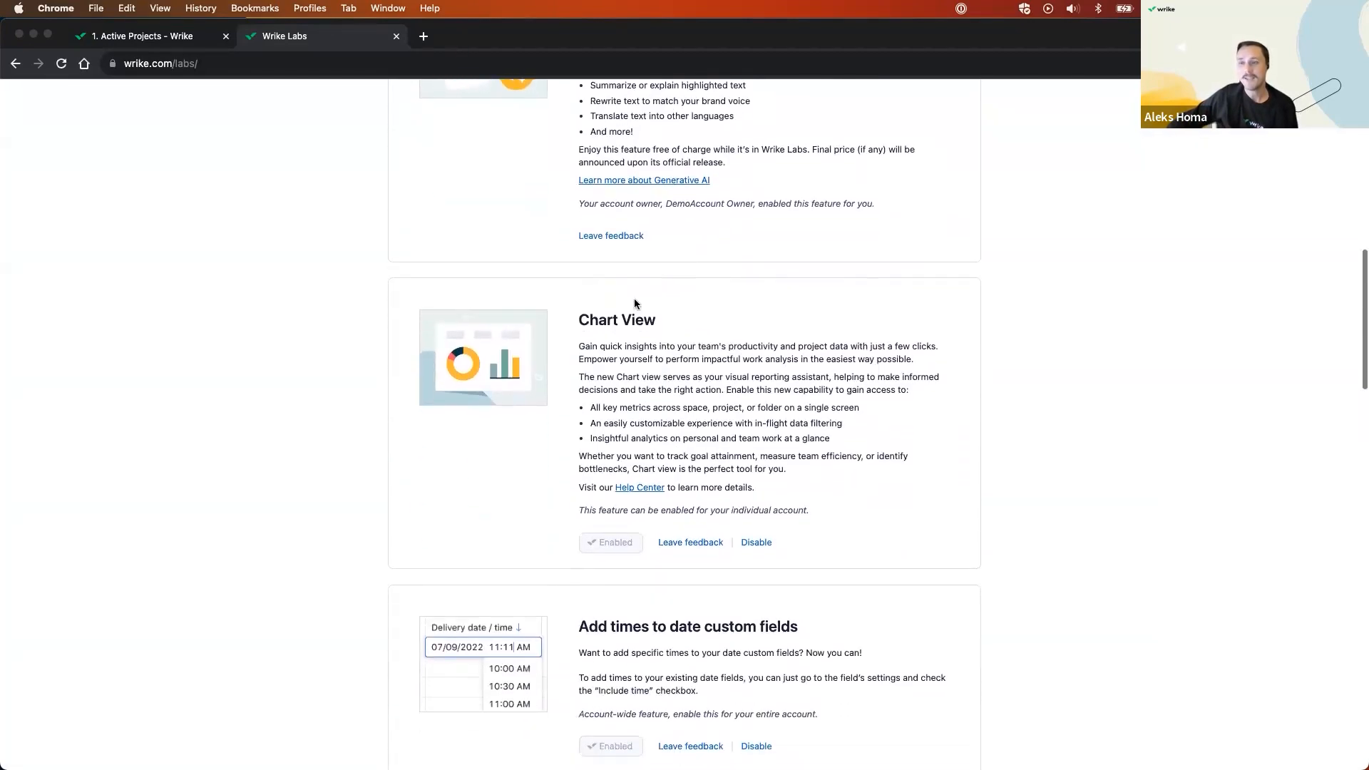
{"action": "scroll", "coordinate": [635, 303], "scroll_direction": "down", "scroll_amount": 8}
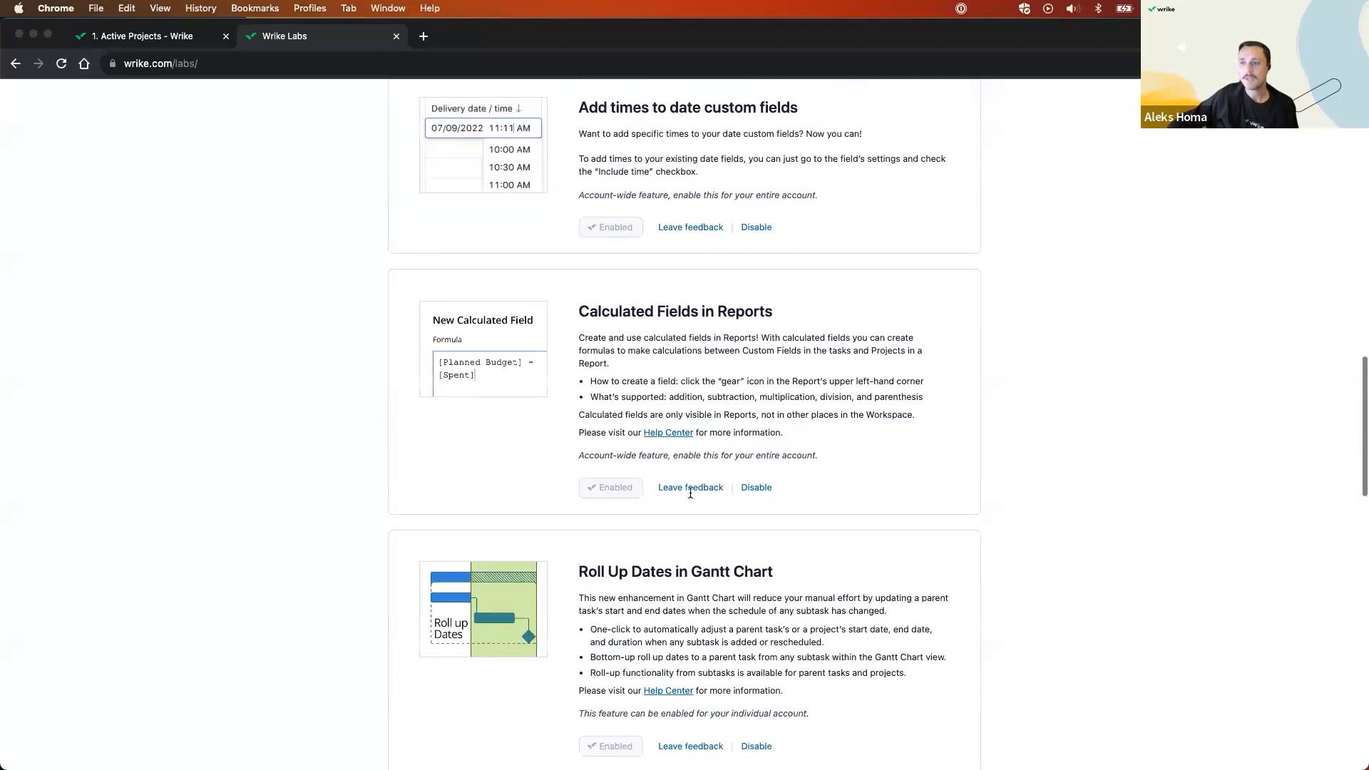
{"action": "scroll", "coordinate": [690, 493], "scroll_direction": "down", "scroll_amount": 1}
{"action": "left_click_drag", "start_coordinate": [578, 478], "coordinate": [779, 483]}
{"action": "left_click", "coordinate": [726, 502]}
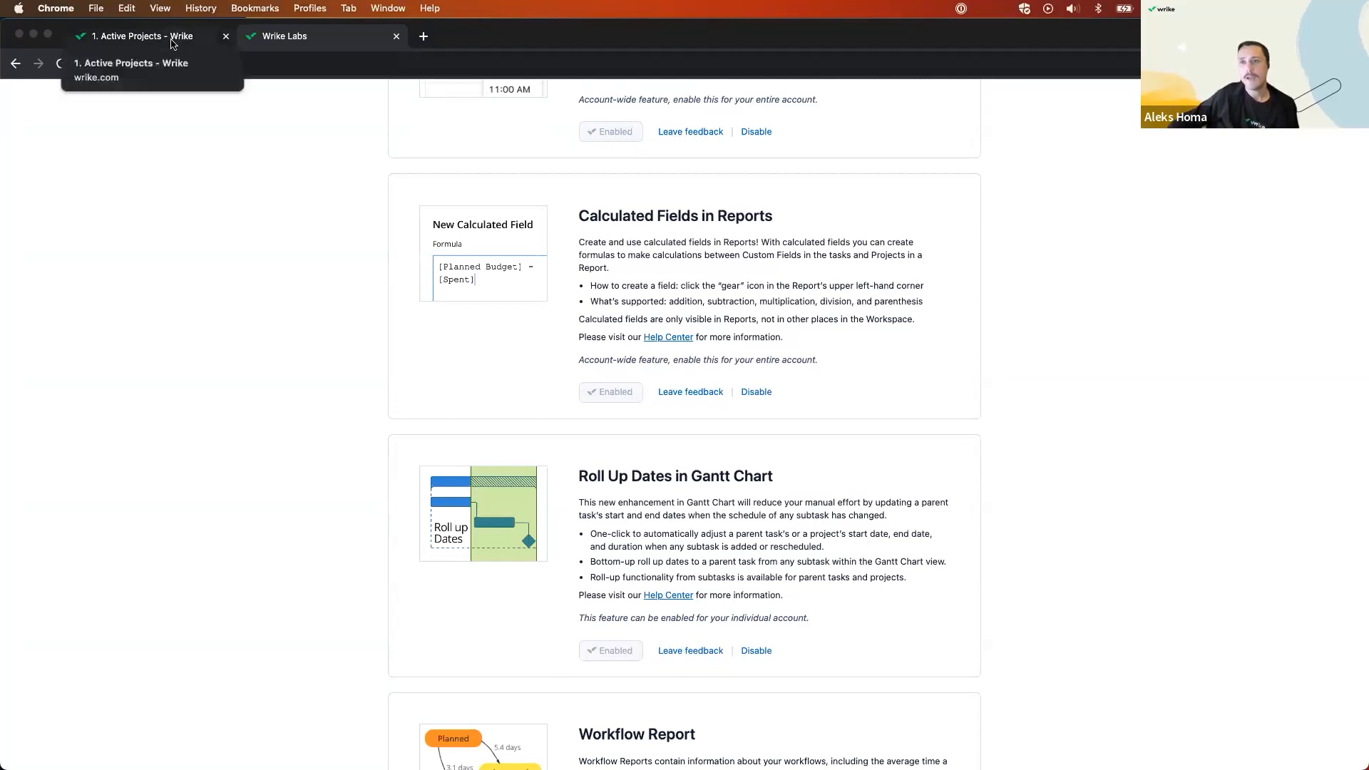
{"action": "left_click", "coordinate": [397, 36]}
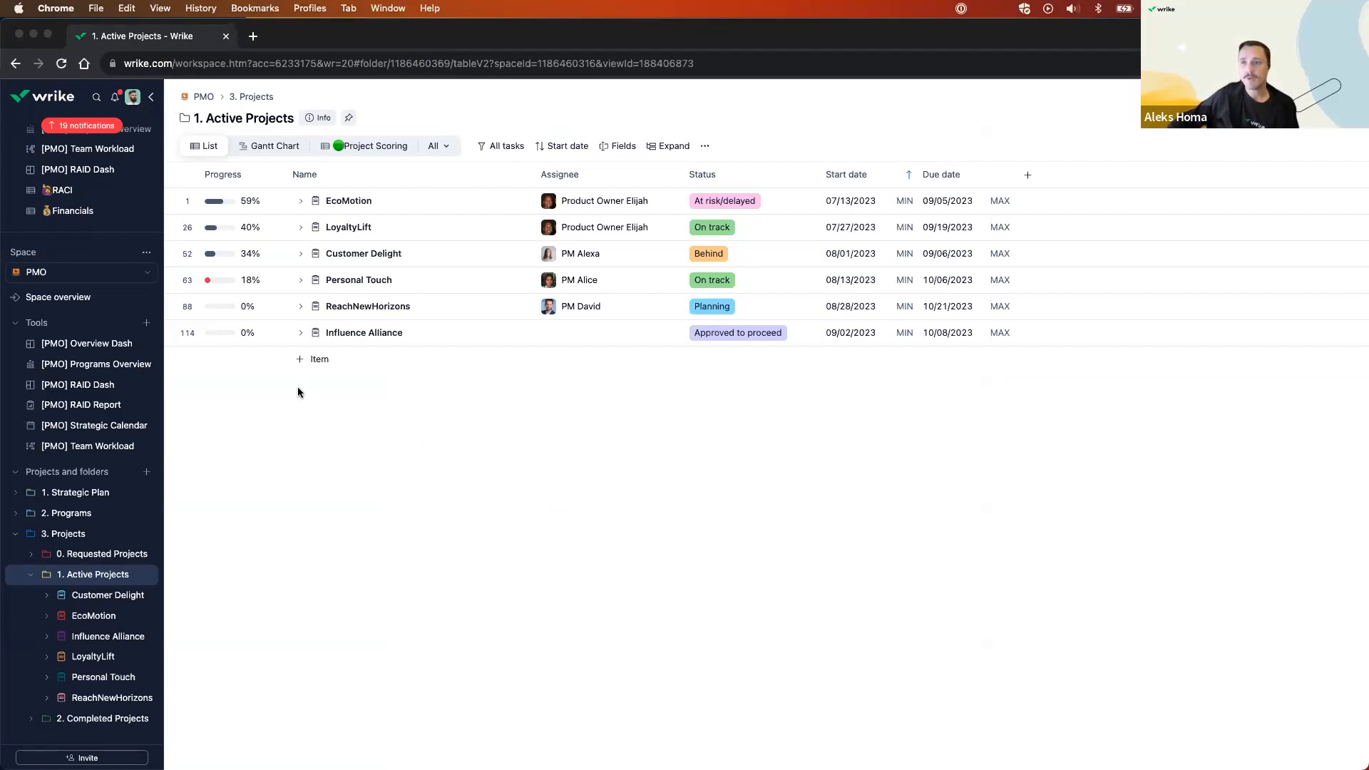
Add a project named "Instructor Session Wrikes Essential Project Management Functionality" to the 1. Active Projects folder.
{"action": "left_click", "coordinate": [322, 364]}
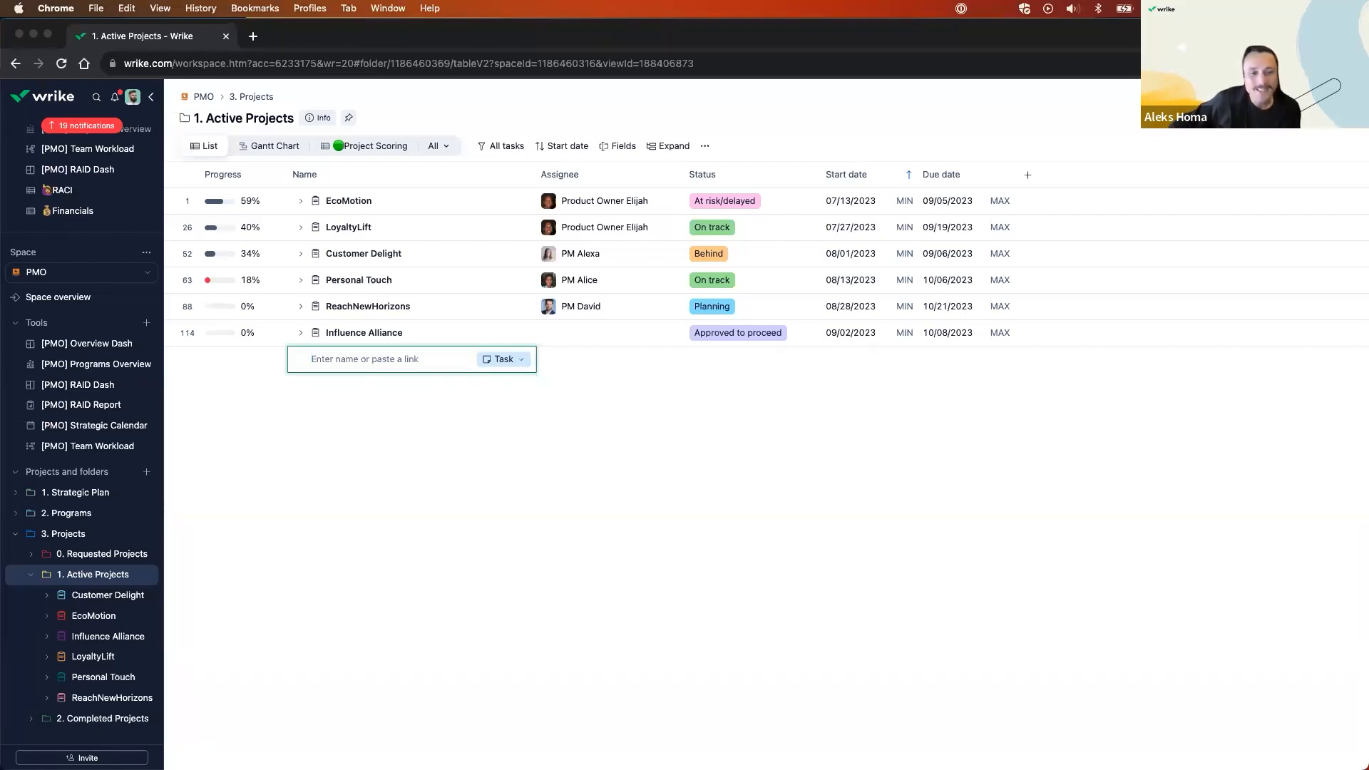
{"action": "left_click", "coordinate": [520, 360]}
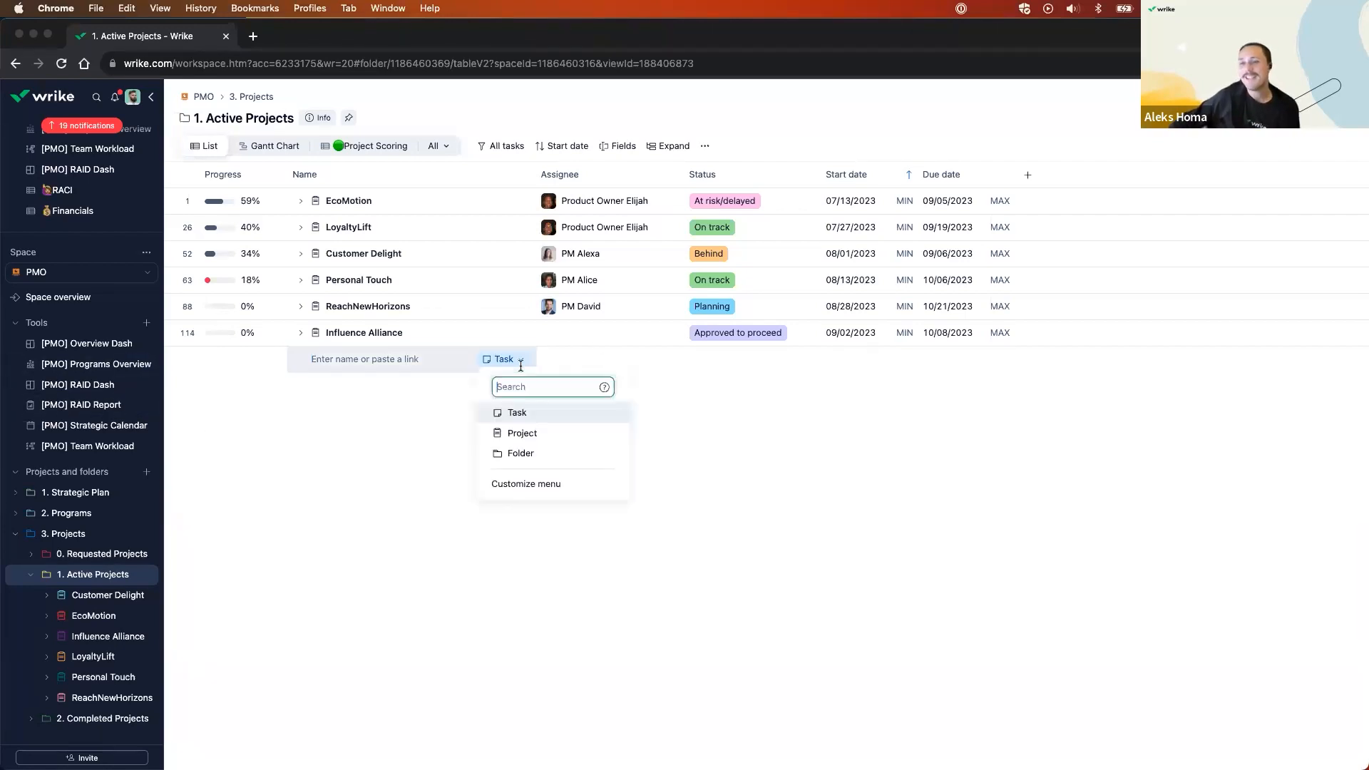
{"action": "left_click", "coordinate": [523, 435]}
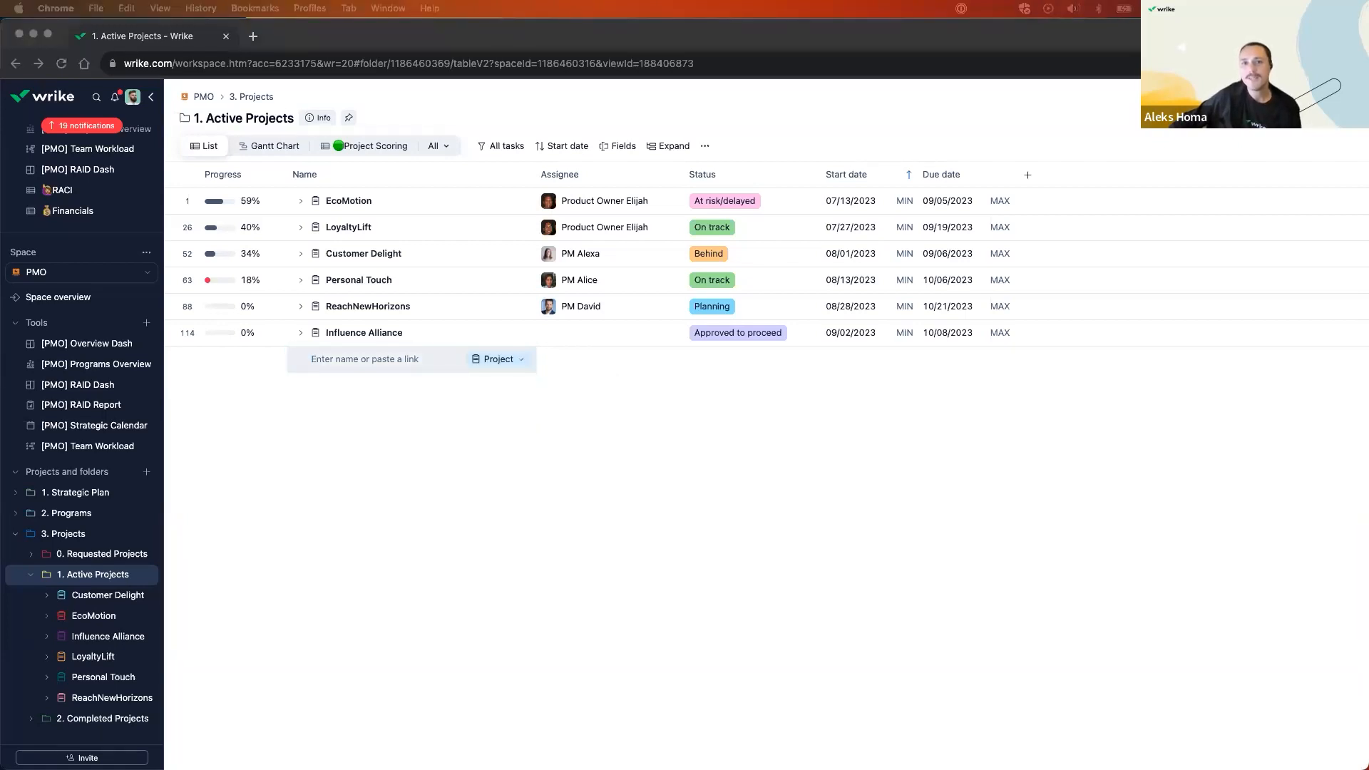
{"action": "left_click", "coordinate": [325, 357]}
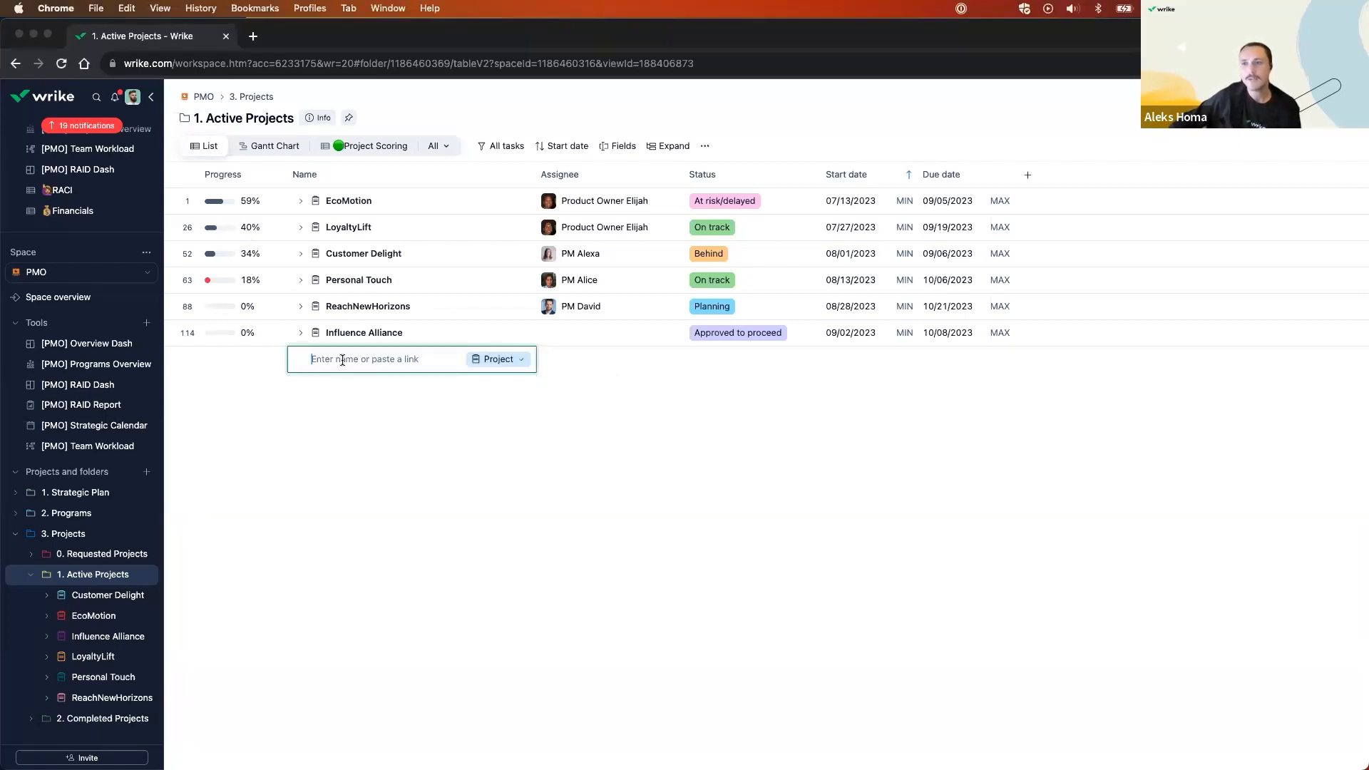
{"action": "key", "text": "super+v"}
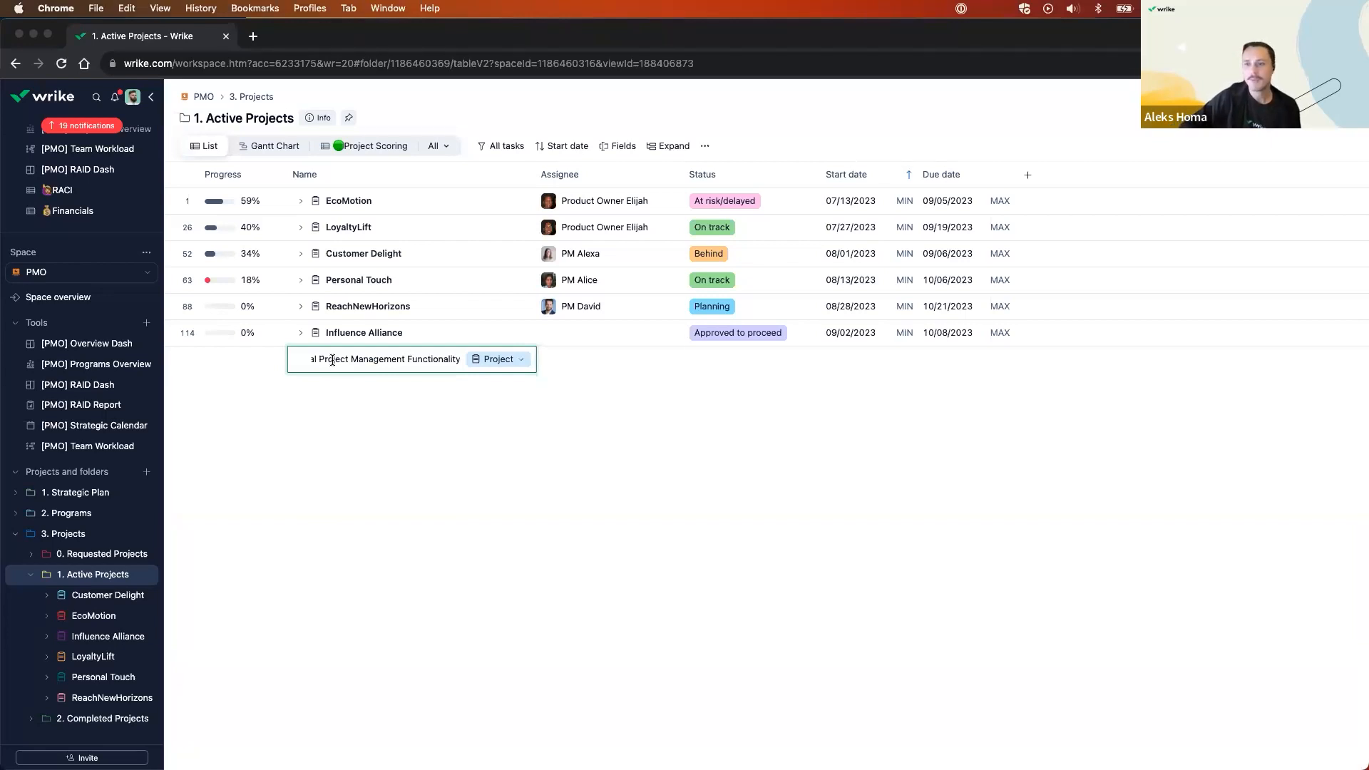
{"action": "key", "text": "super+Left"}
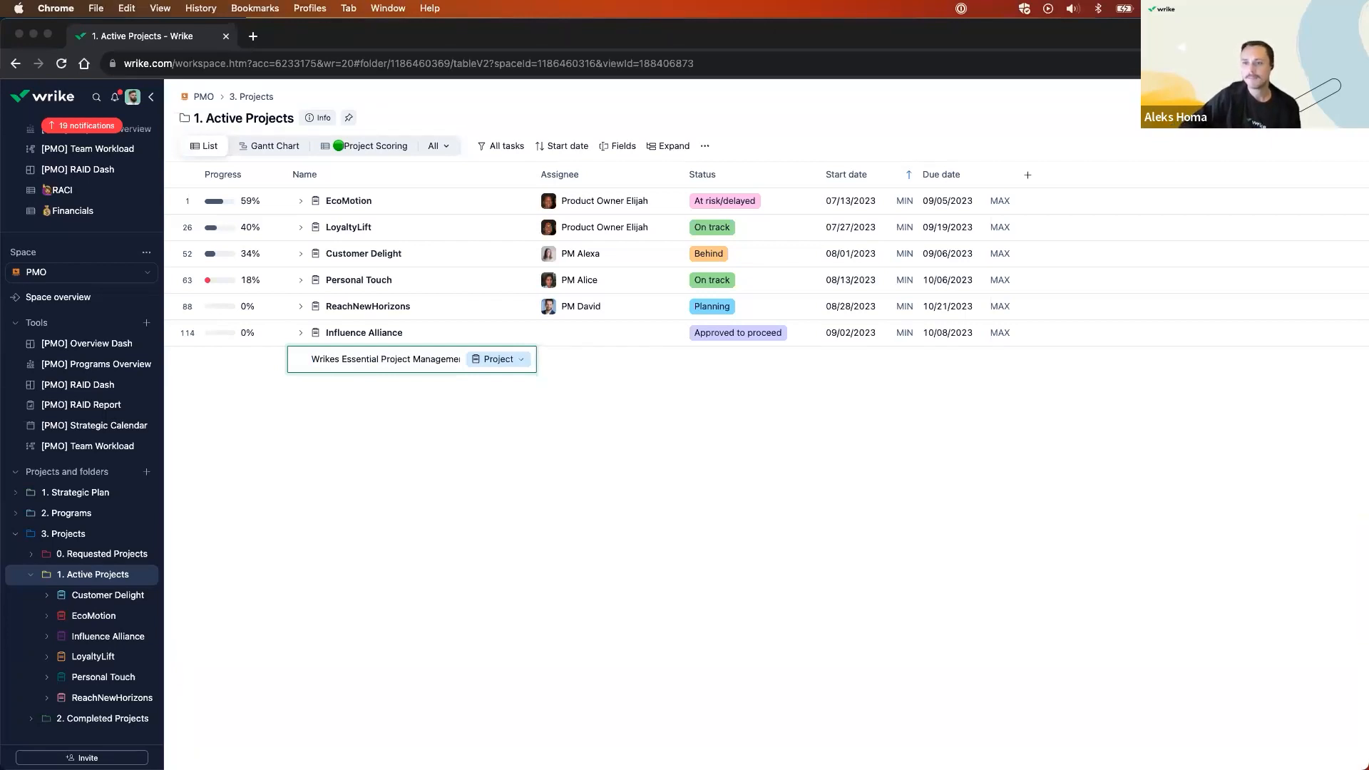
{"action": "type", "text": "Instru"}
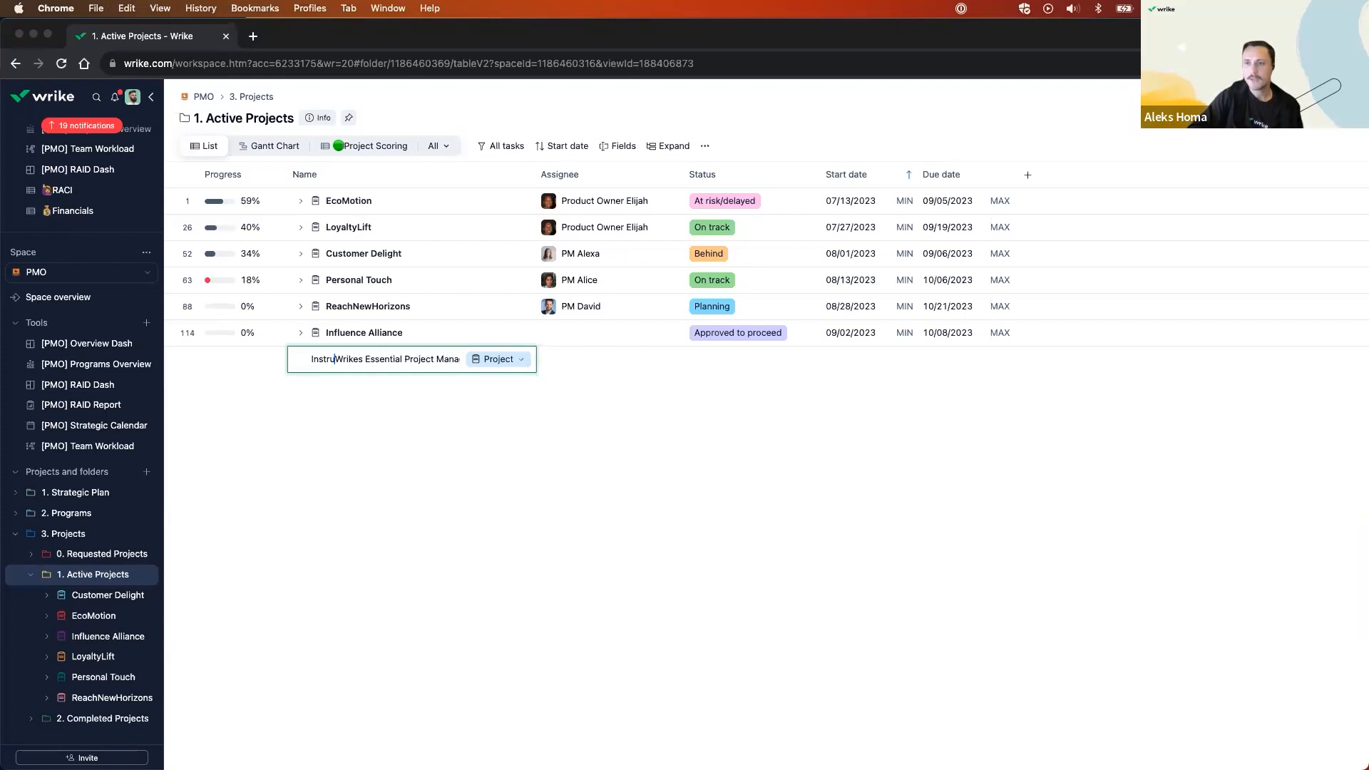
{"action": "type", "text": "ctor SE"}
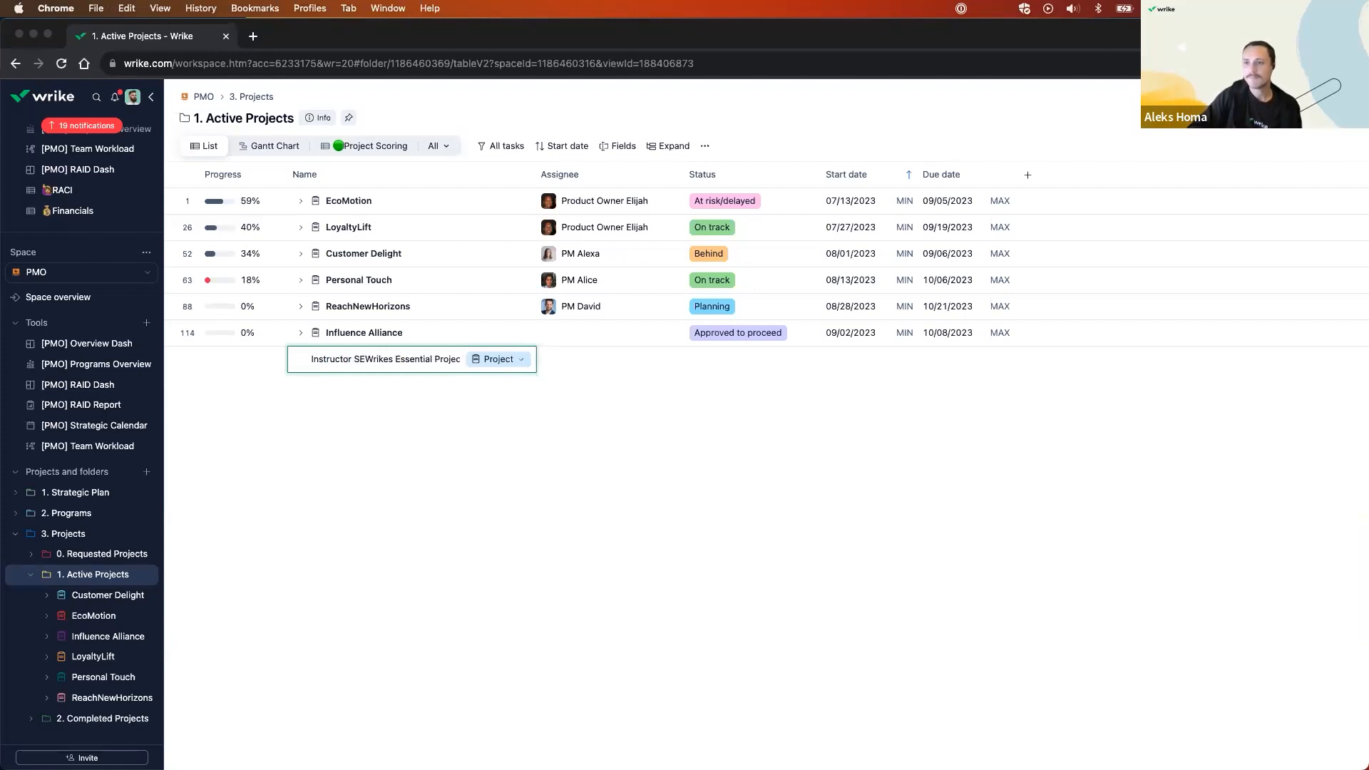
{"action": "type", "text": "ssion"}
{"action": "key", "text": "Return"}
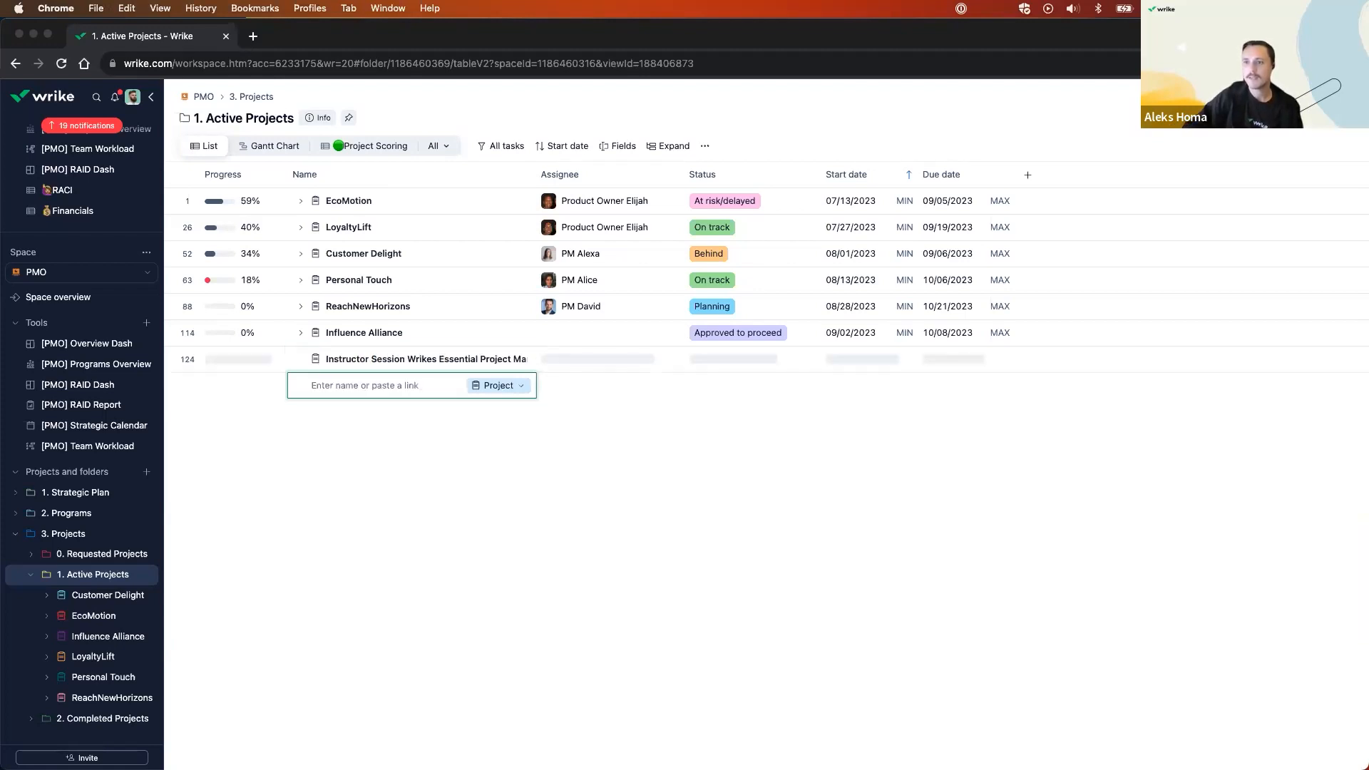
{"action": "left_click", "coordinate": [589, 452]}
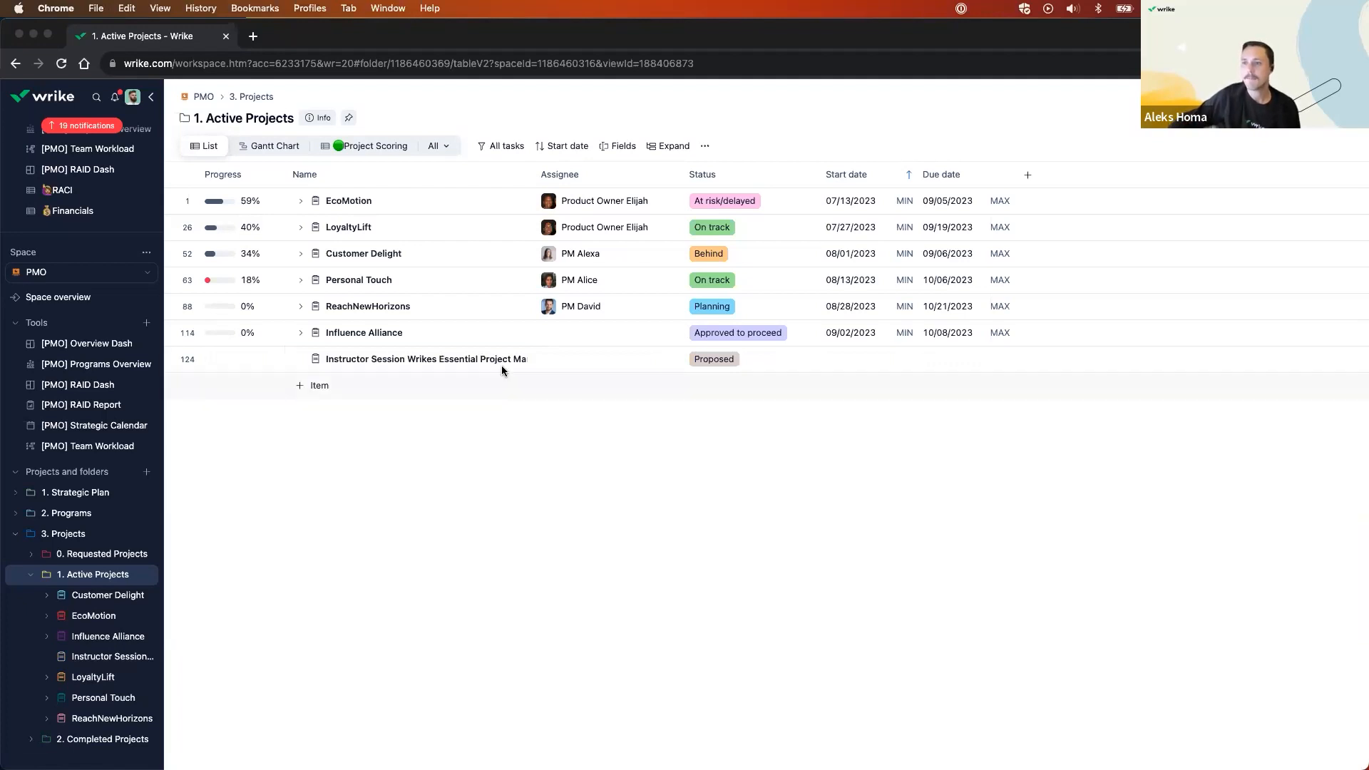
Insert an AI-generated description in the new project, prompting "What deliverables would I need to run as part of a project for Wrikes Online Instructor Led Training Session?".
{"action": "left_click", "coordinate": [431, 360]}
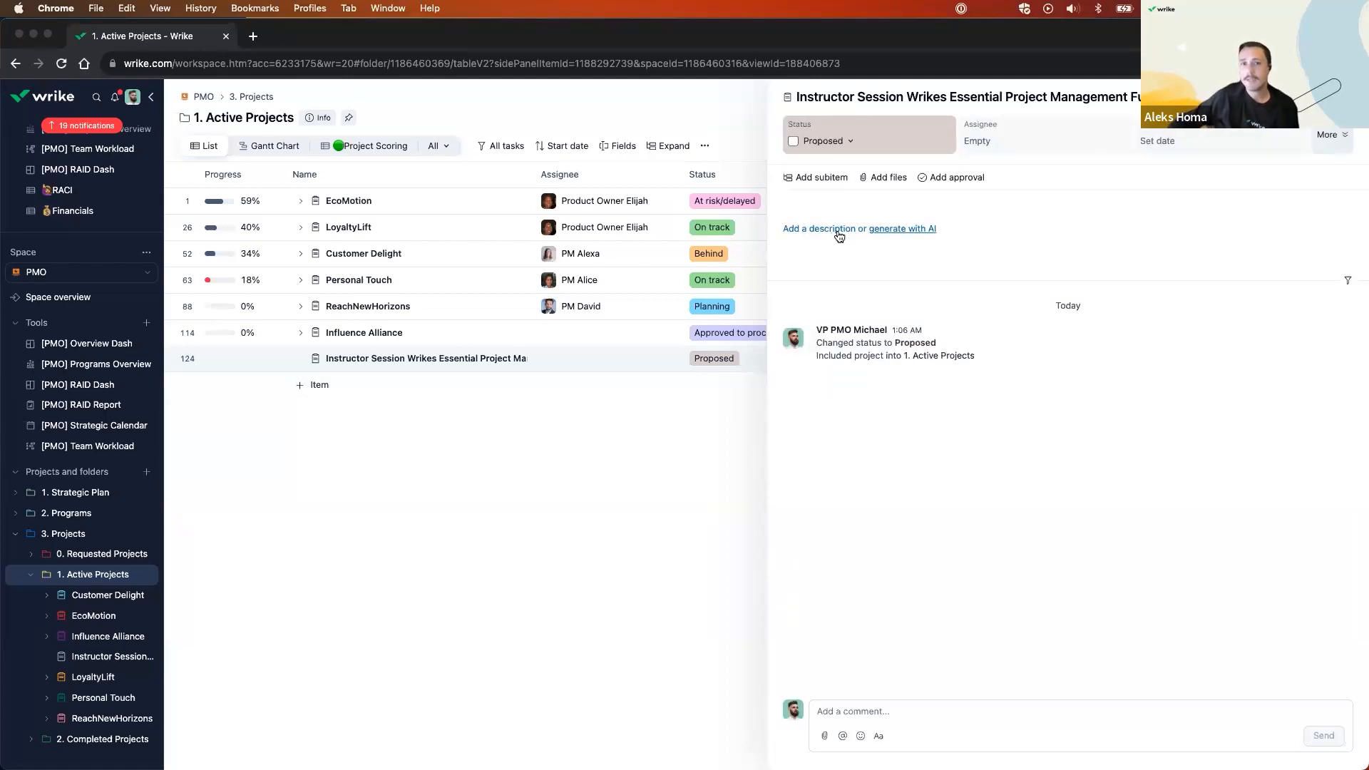
{"action": "left_click", "coordinate": [928, 229]}
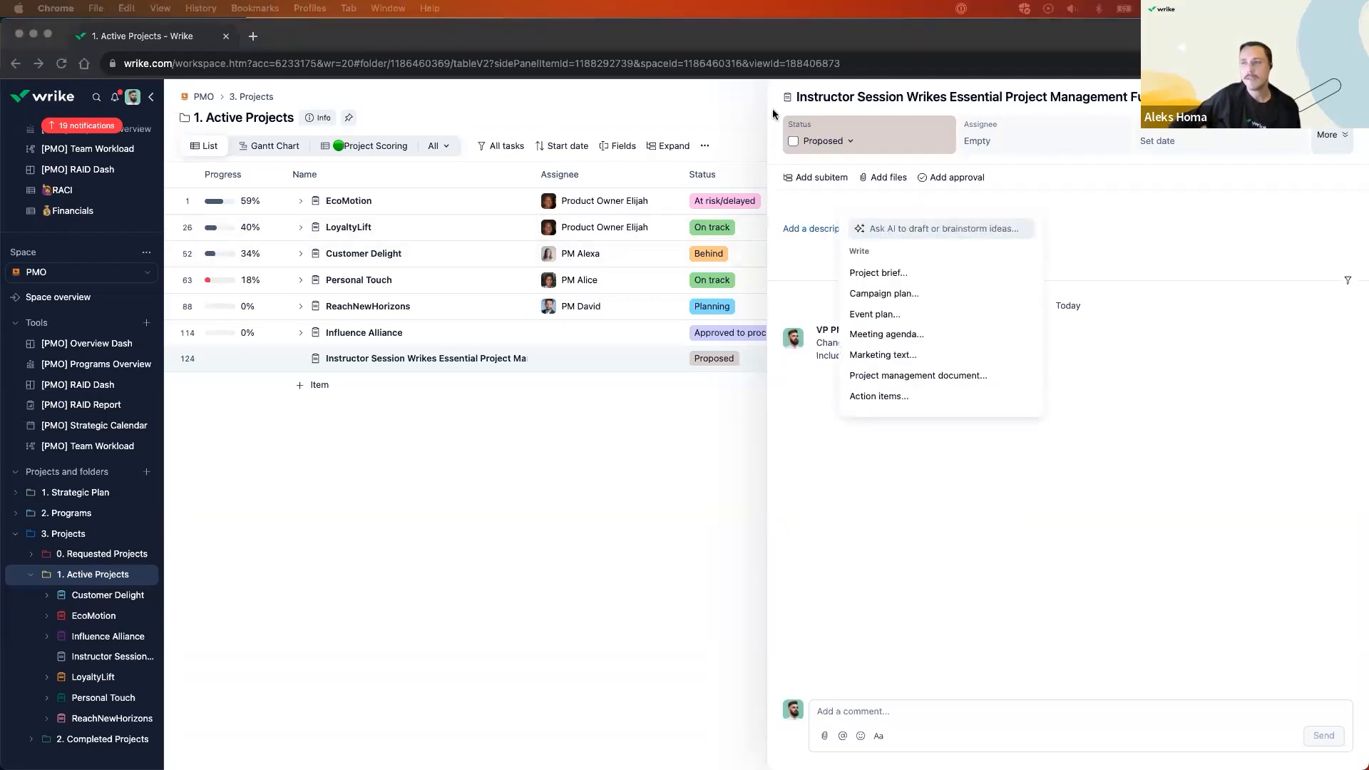
{"action": "left_click", "coordinate": [918, 228]}
{"action": "type", "text": "What deliverables would I need to run as part of a project for Wrikes Online Instructor Led Training Session?"}
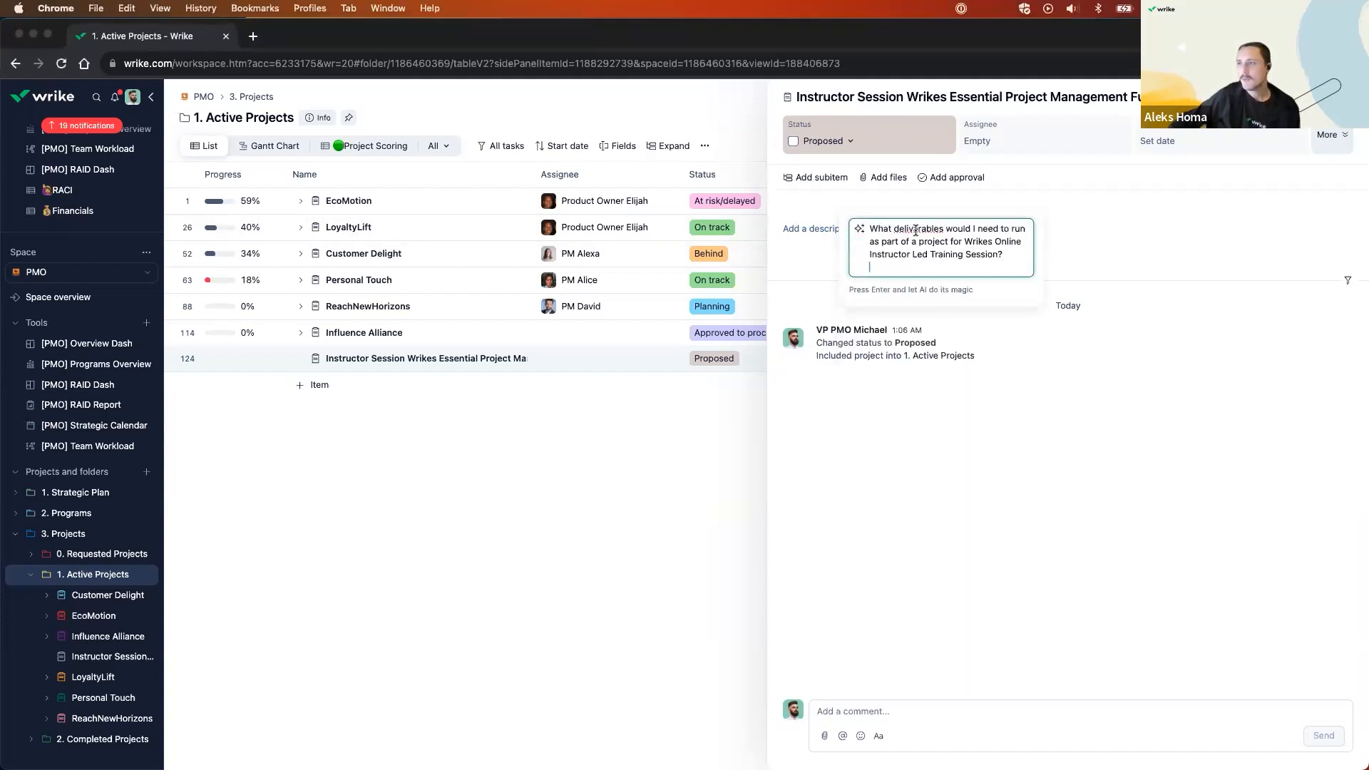
{"action": "key", "text": "BackSpace"}
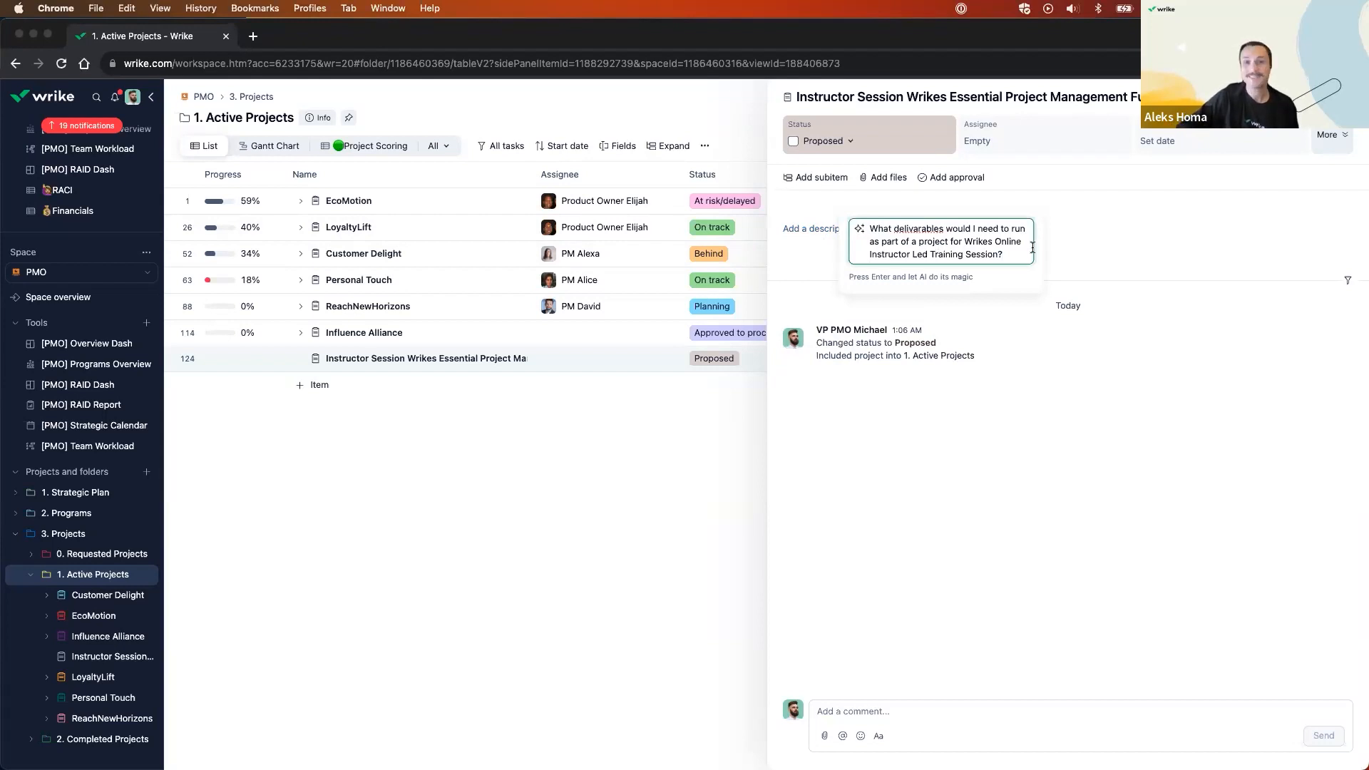
{"action": "key", "text": "Return"}
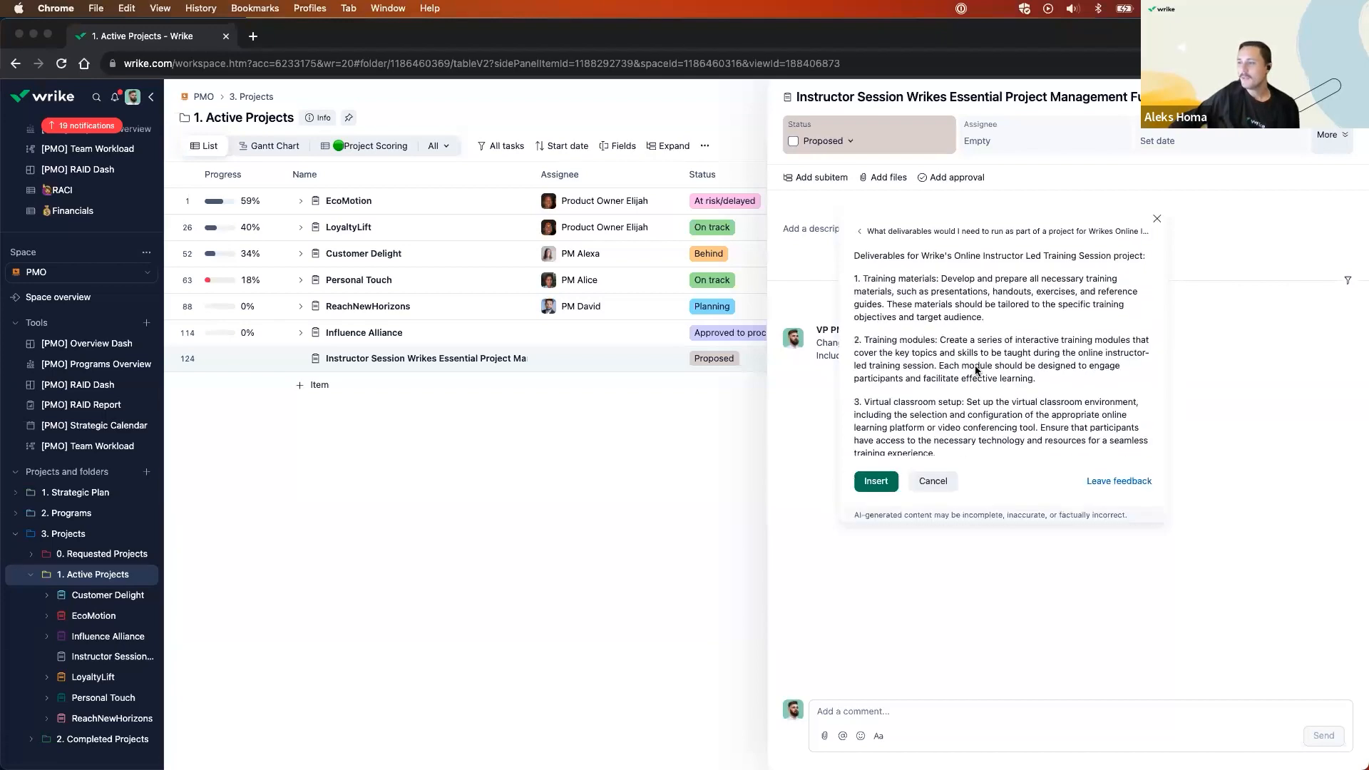
{"action": "scroll", "coordinate": [974, 365], "scroll_direction": "down", "scroll_amount": 5}
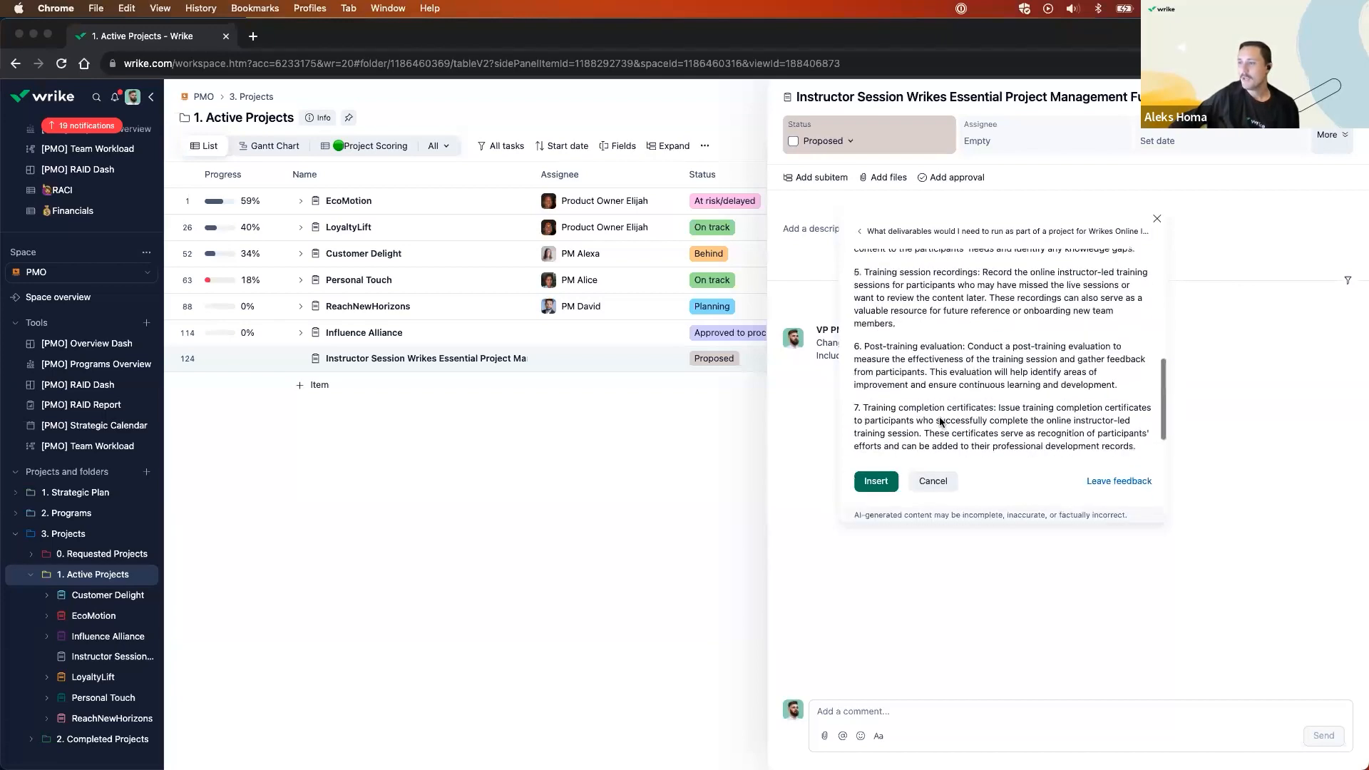
{"action": "left_click", "coordinate": [876, 481]}
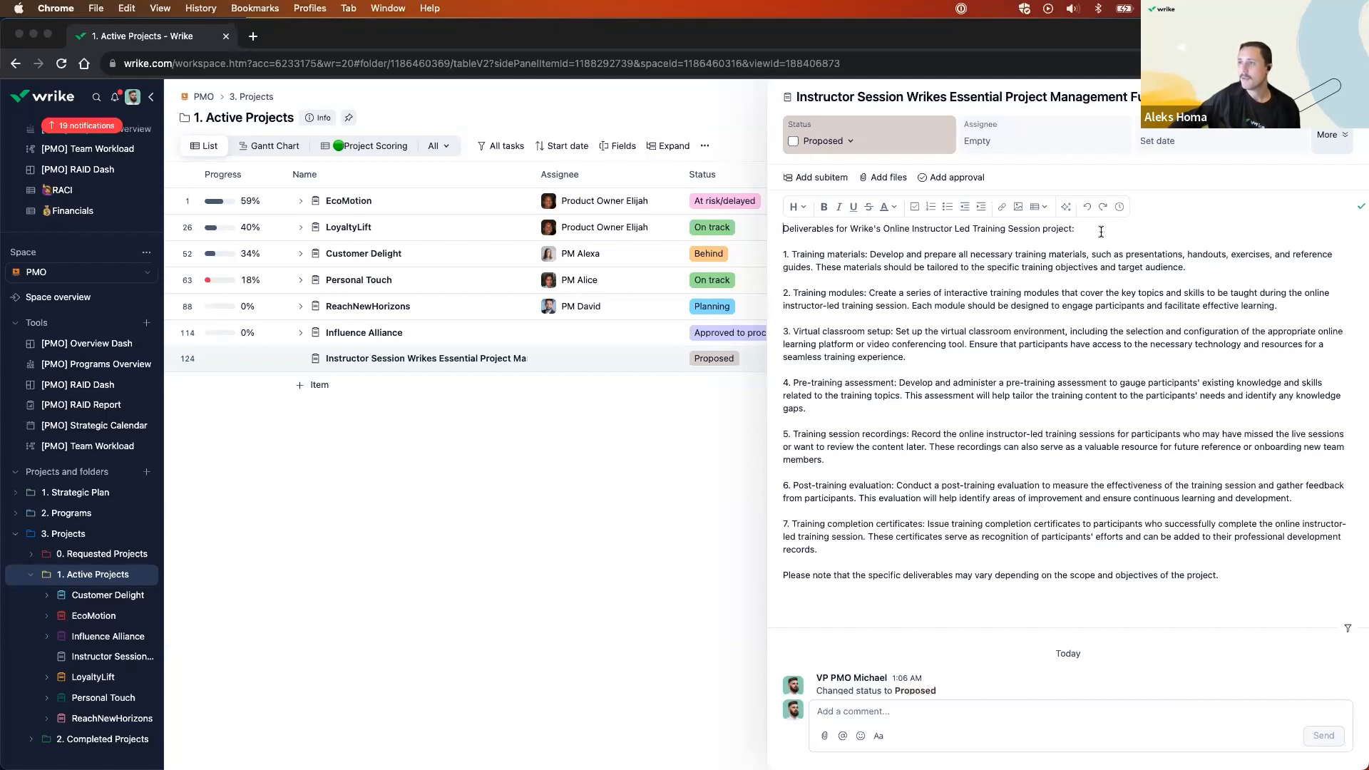
Format the description's first line, "Deliverables for Wrike's Online Instructor Led Training Session project:", as bold Heading 2 text.
{"action": "left_click_drag", "start_coordinate": [1101, 232], "coordinate": [782, 229]}
{"action": "left_click", "coordinate": [821, 207]}
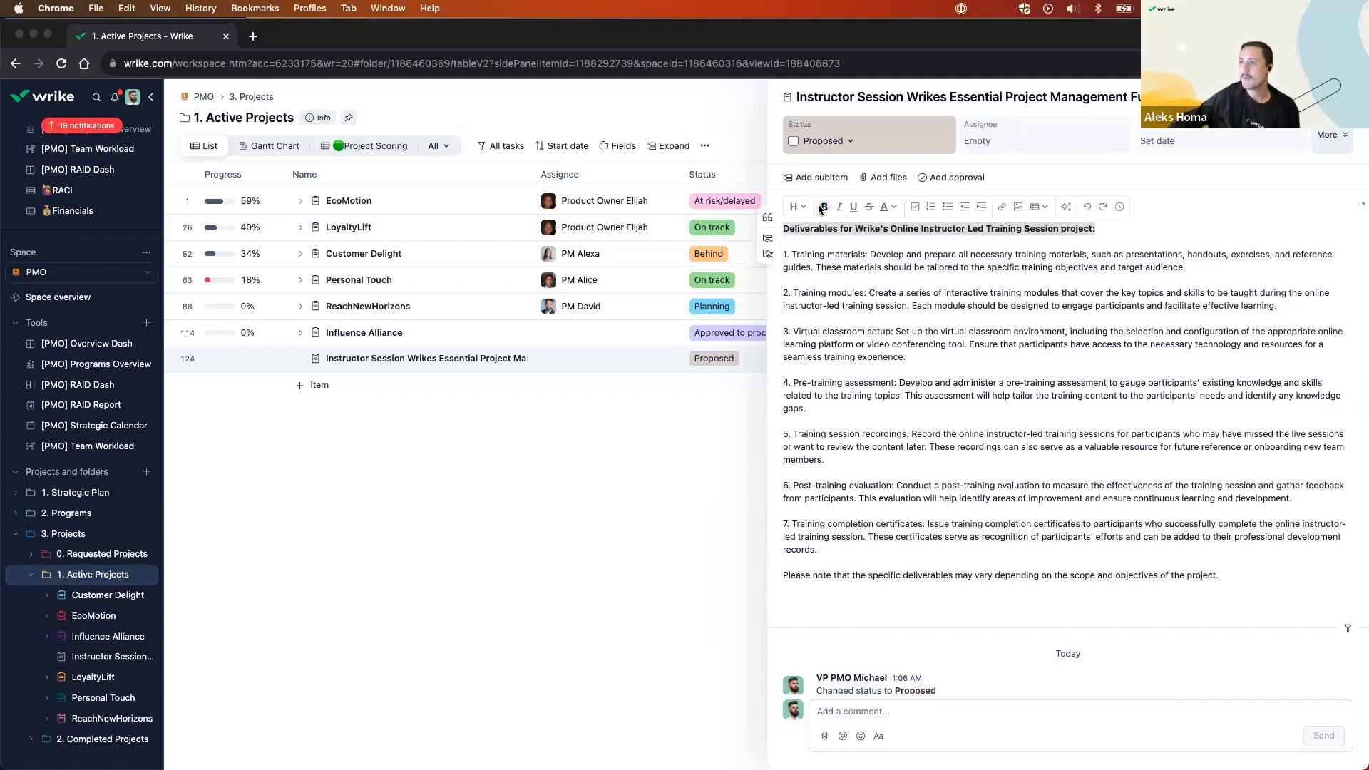
{"action": "left_click", "coordinate": [797, 207]}
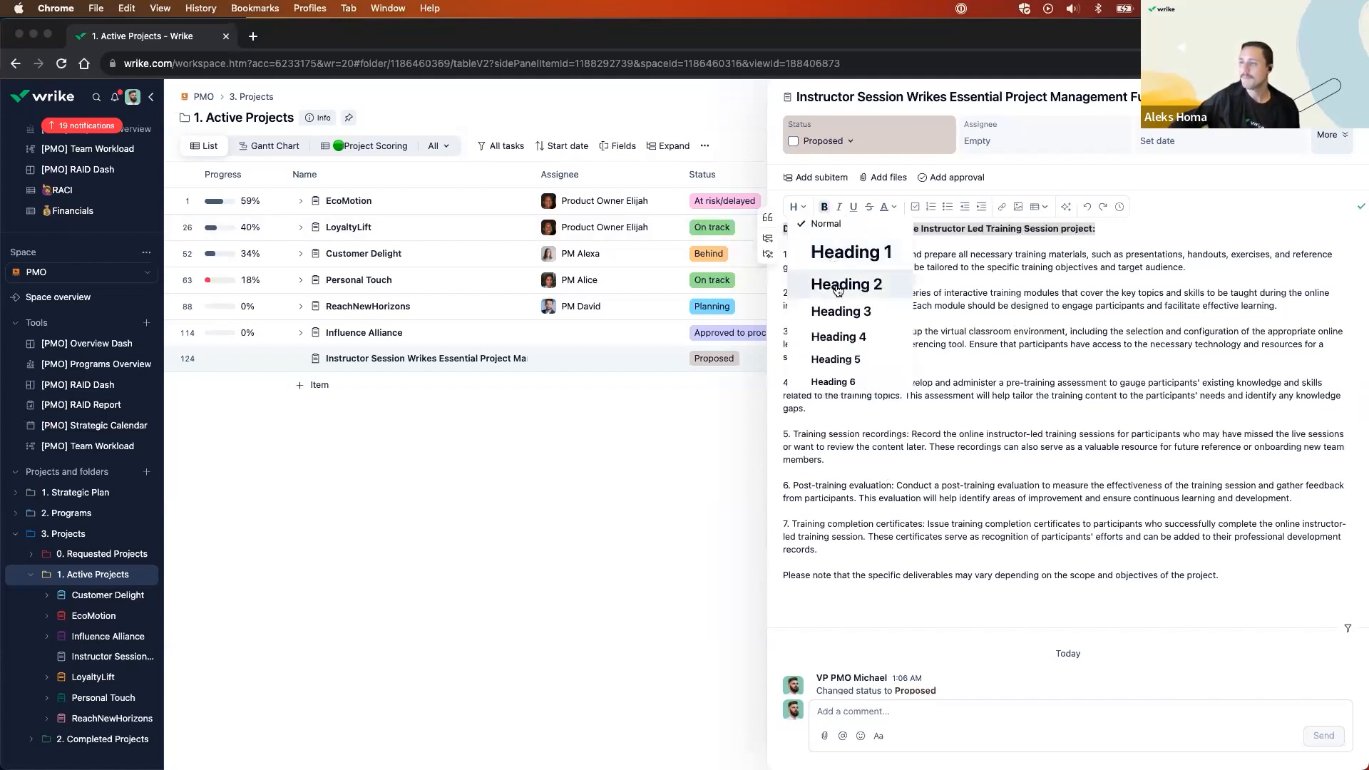
{"action": "left_click", "coordinate": [846, 284]}
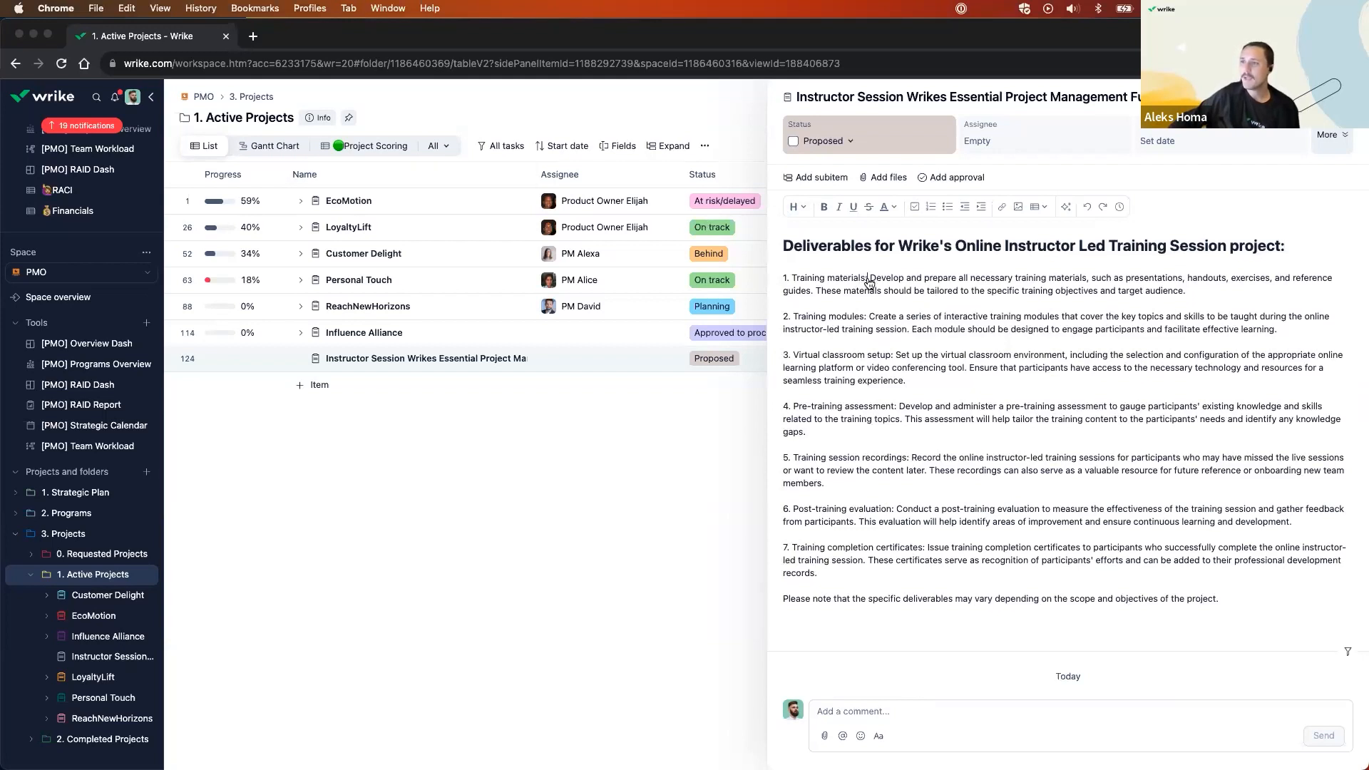
Turn each of the seven numbered deliverable titles in the description, from "1. Training materials:" to "7. Training completion certificates:", into a subitem.
{"action": "left_click_drag", "start_coordinate": [868, 282], "coordinate": [783, 285]}
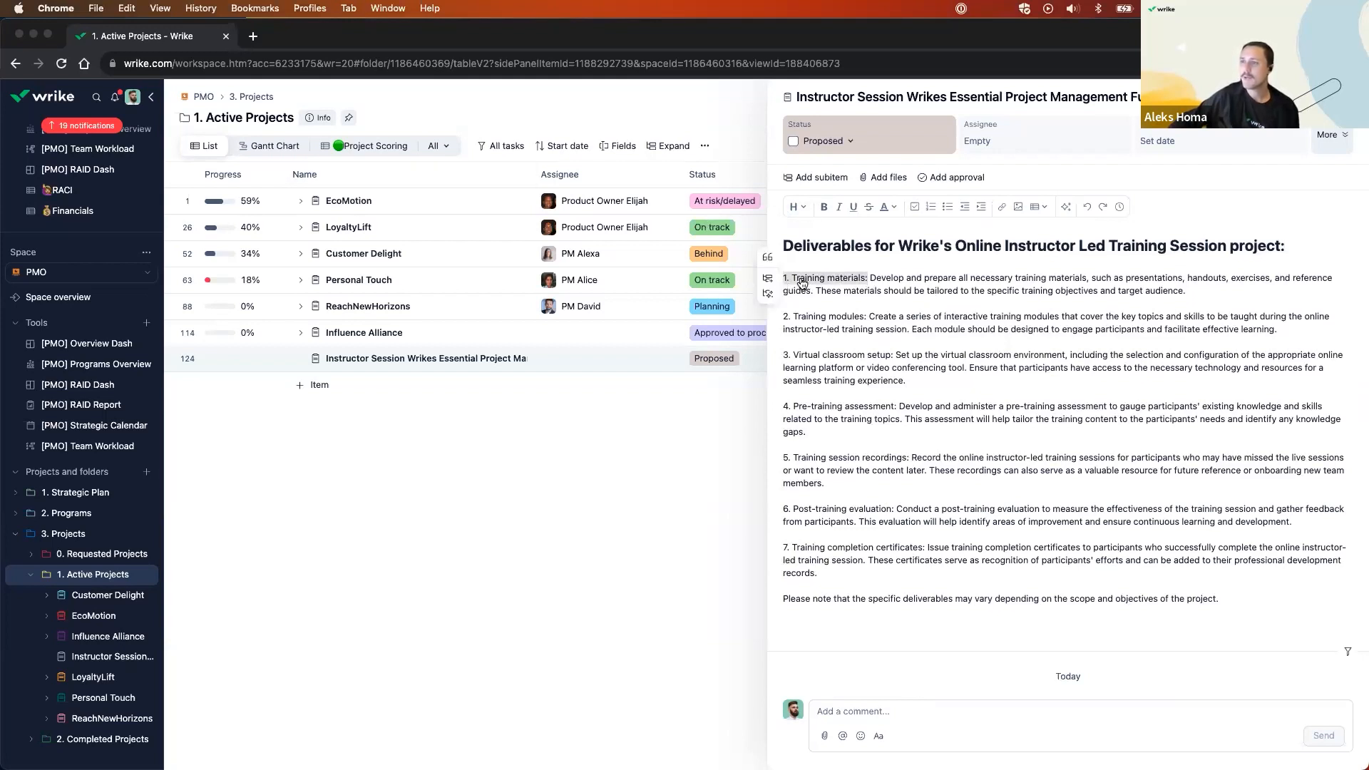
{"action": "left_click", "coordinate": [767, 278]}
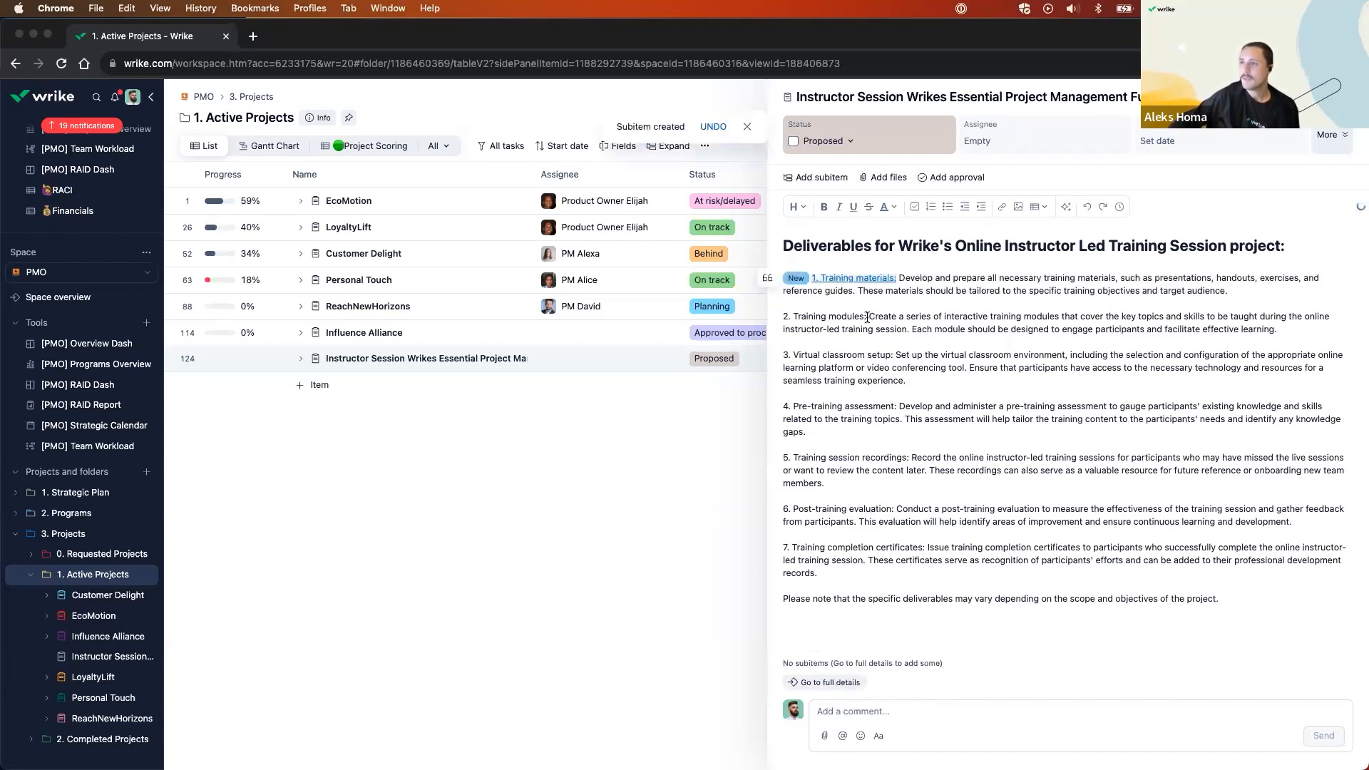
{"action": "left_click_drag", "start_coordinate": [867, 317], "coordinate": [782, 318]}
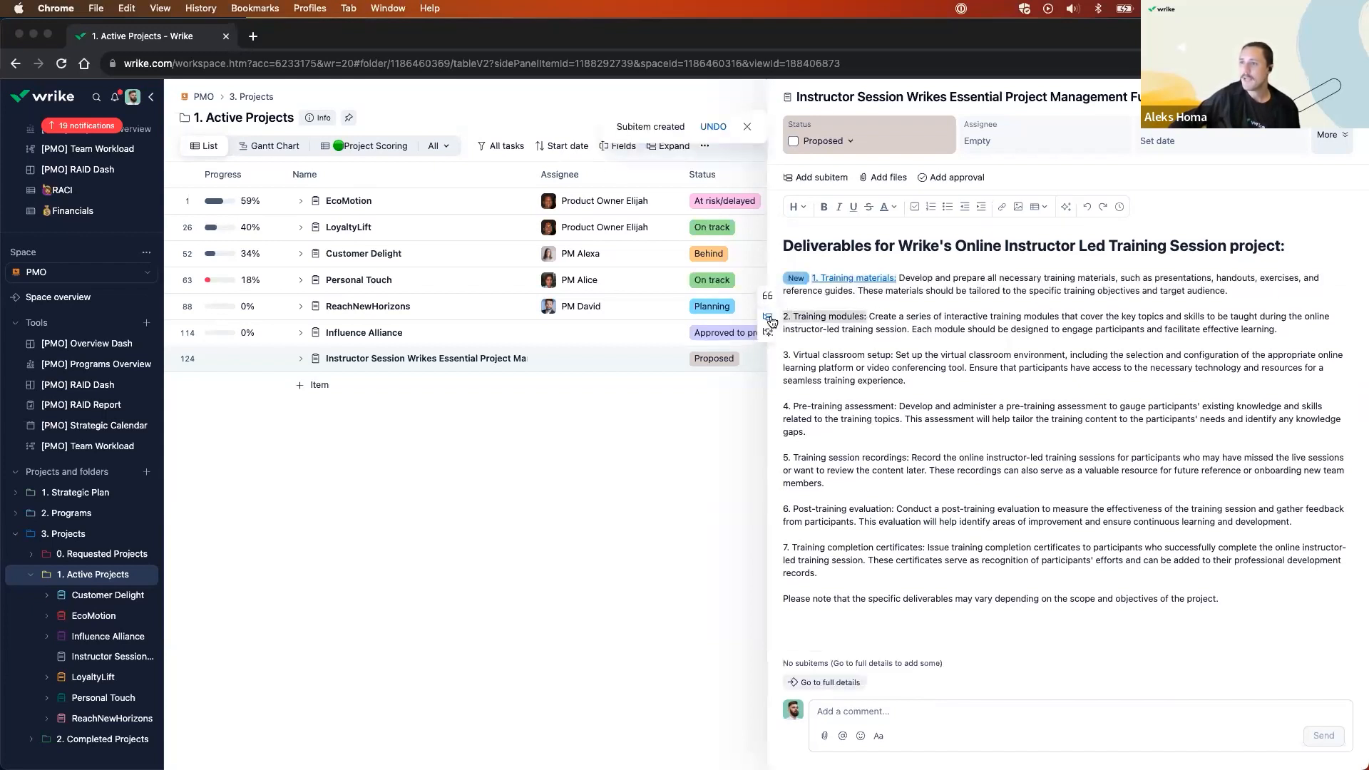
{"action": "left_click", "coordinate": [768, 316]}
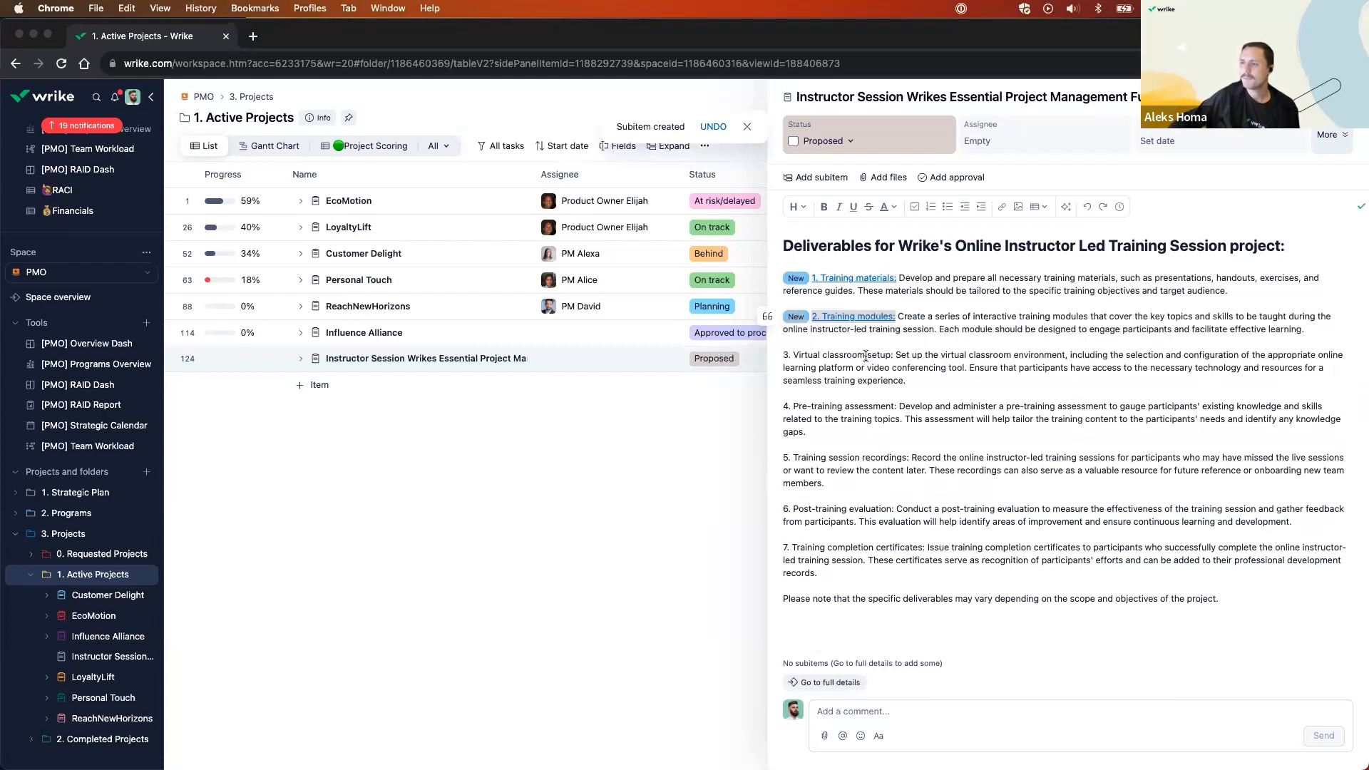
{"action": "left_click_drag", "start_coordinate": [895, 354], "coordinate": [783, 355]}
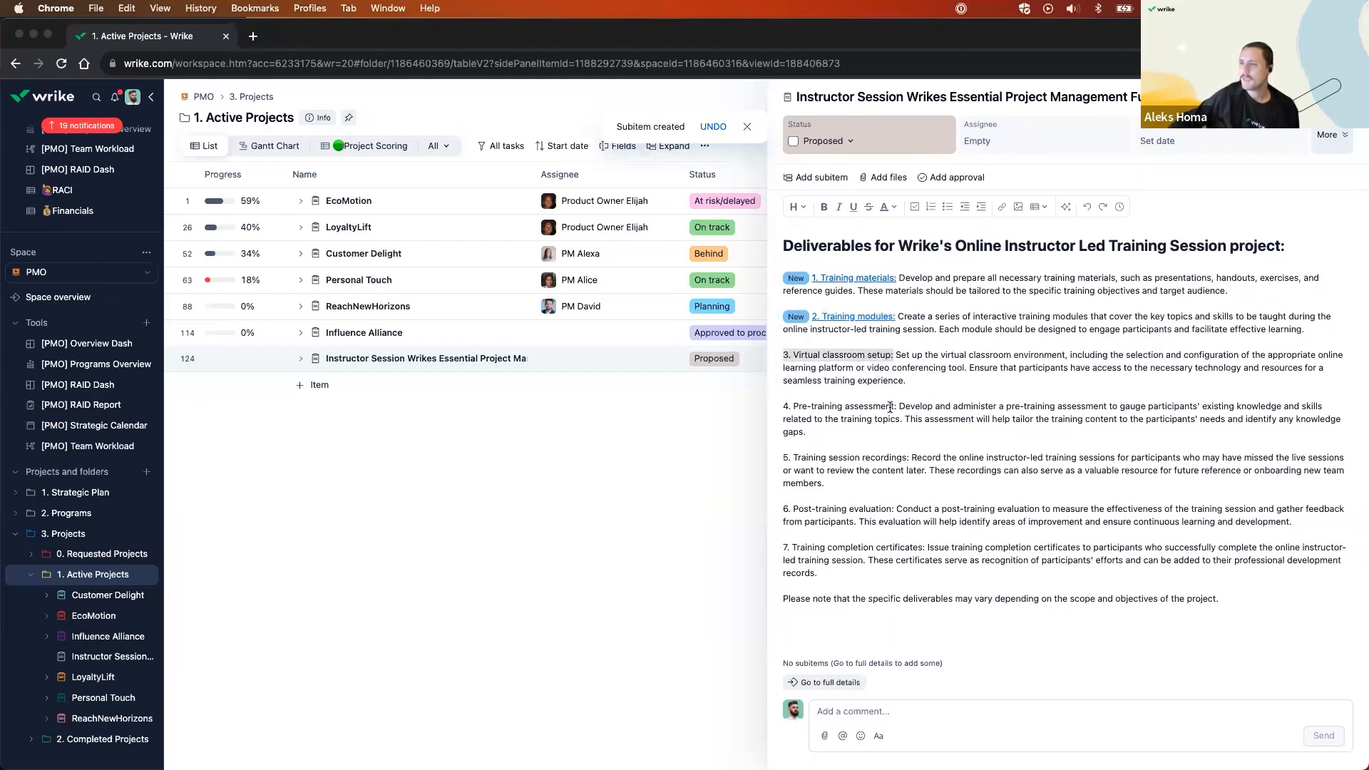
{"action": "left_click_drag", "start_coordinate": [897, 406], "coordinate": [782, 406]}
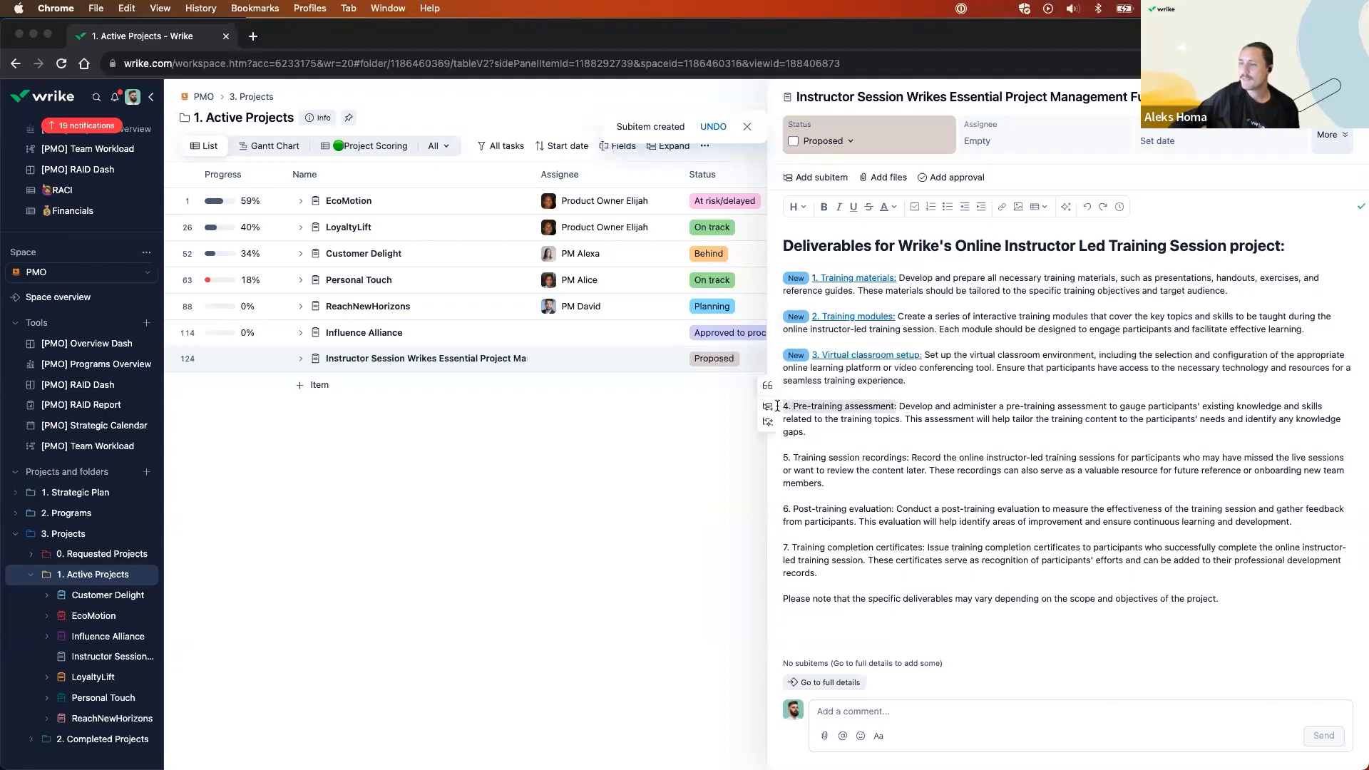
{"action": "left_click", "coordinate": [768, 406]}
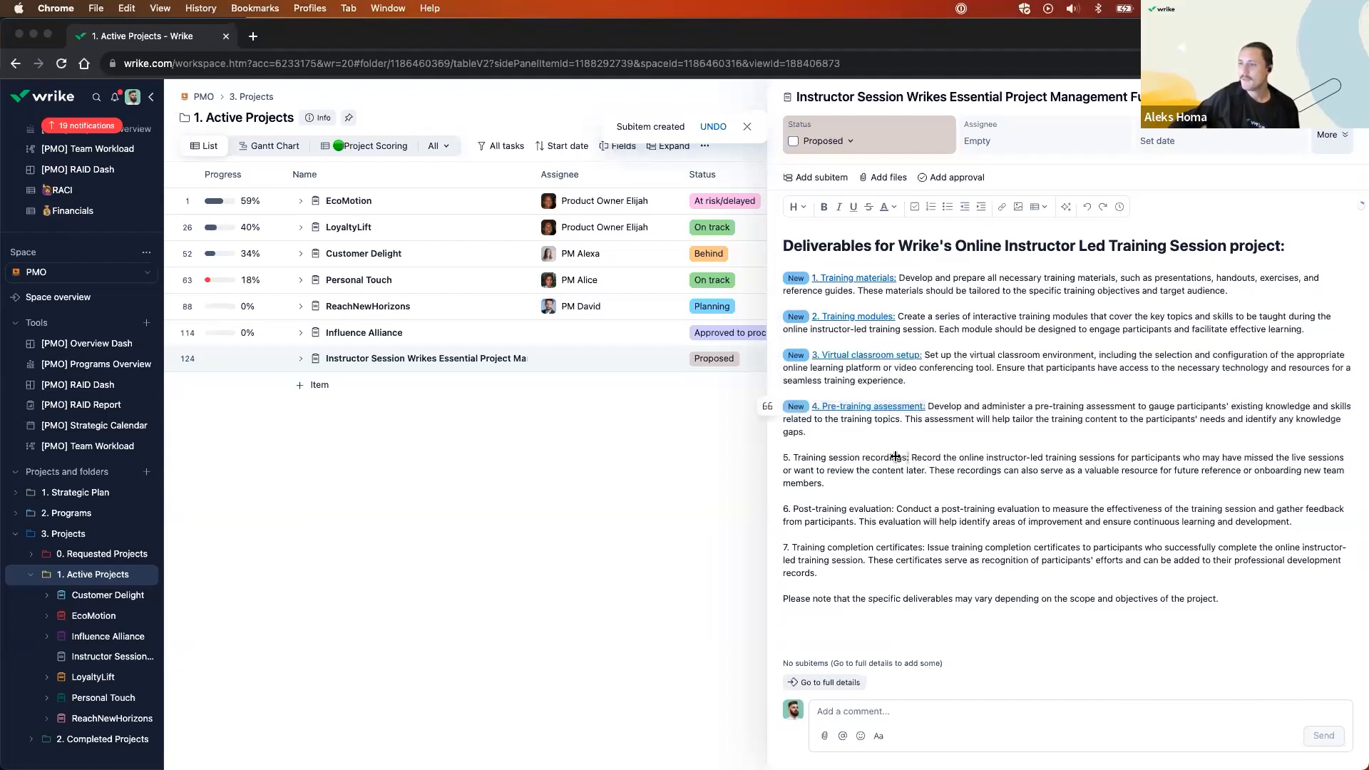
{"action": "left_click_drag", "start_coordinate": [908, 458], "coordinate": [782, 457]}
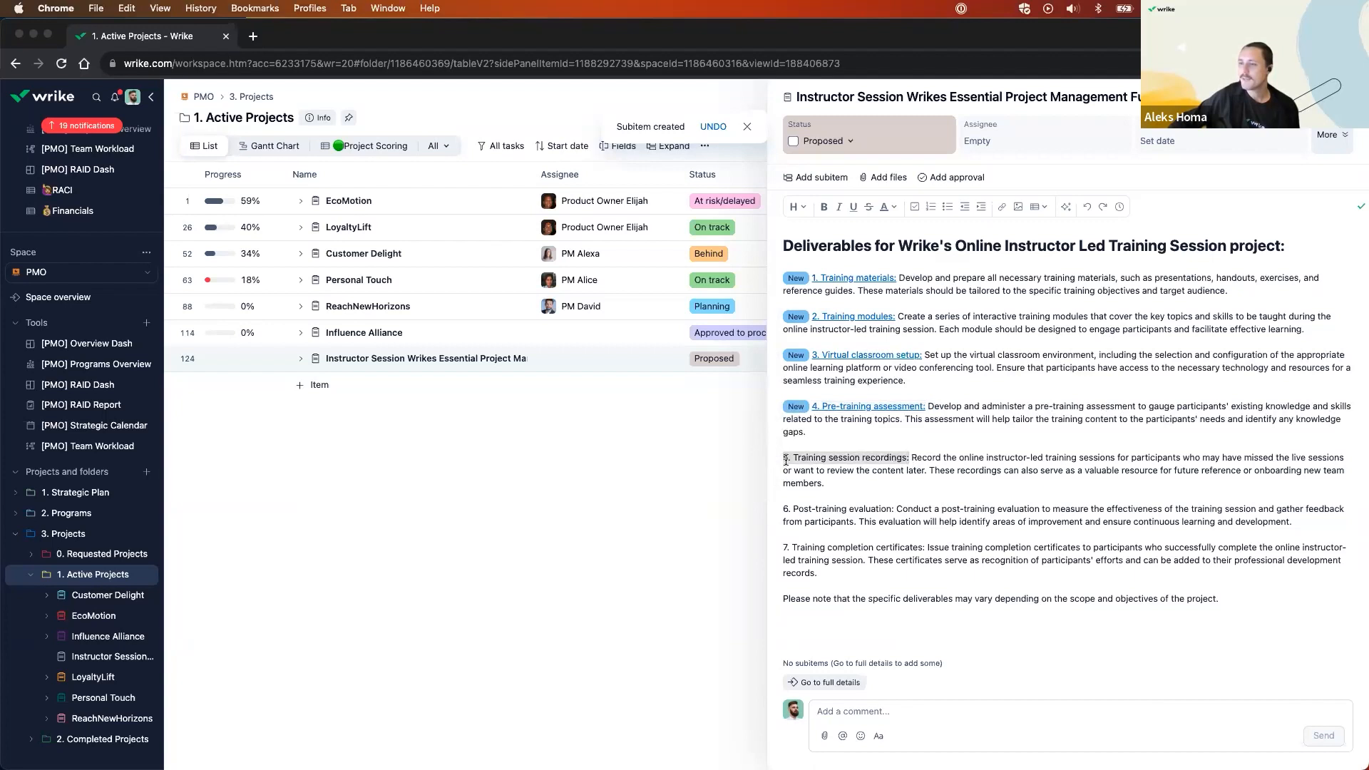
{"action": "left_click_drag", "start_coordinate": [894, 508], "coordinate": [779, 507]}
{"action": "left_click", "coordinate": [768, 508]}
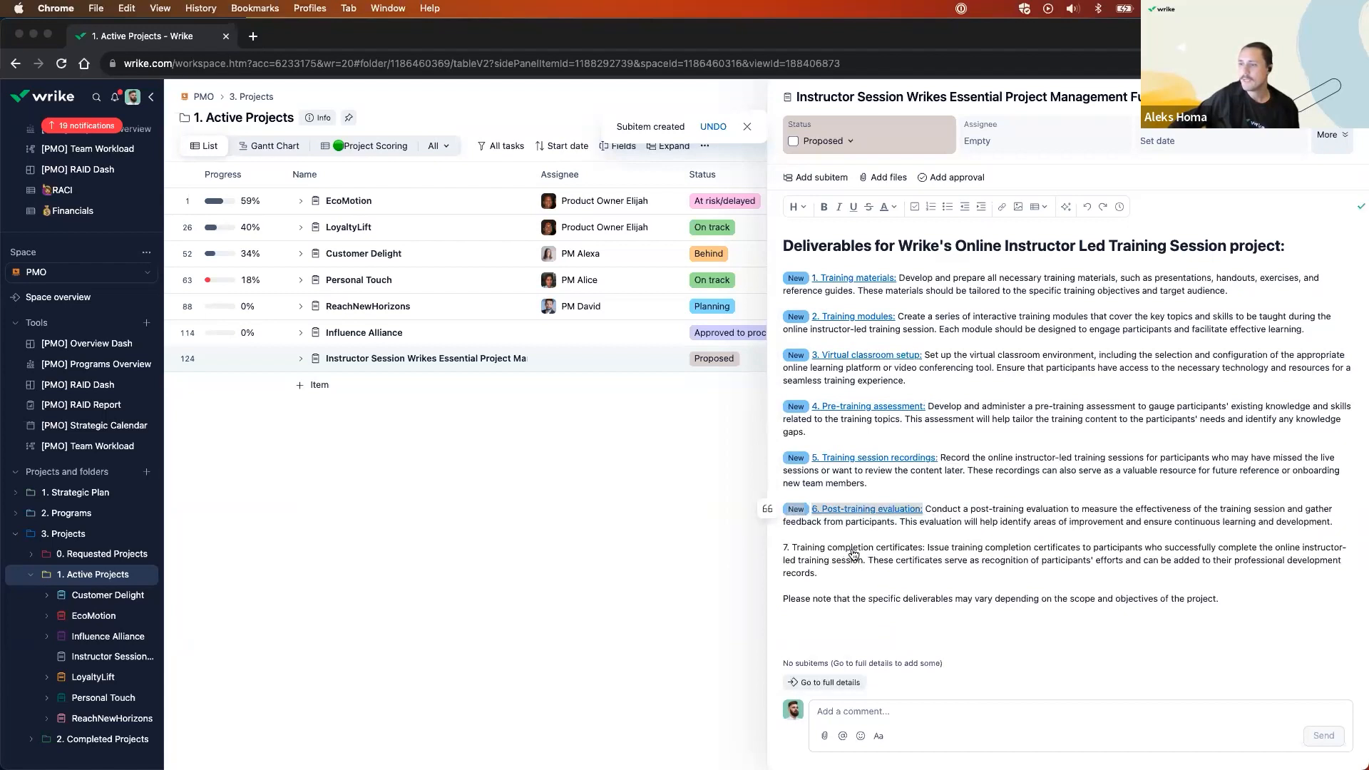
{"action": "left_click_drag", "start_coordinate": [929, 548], "coordinate": [781, 548]}
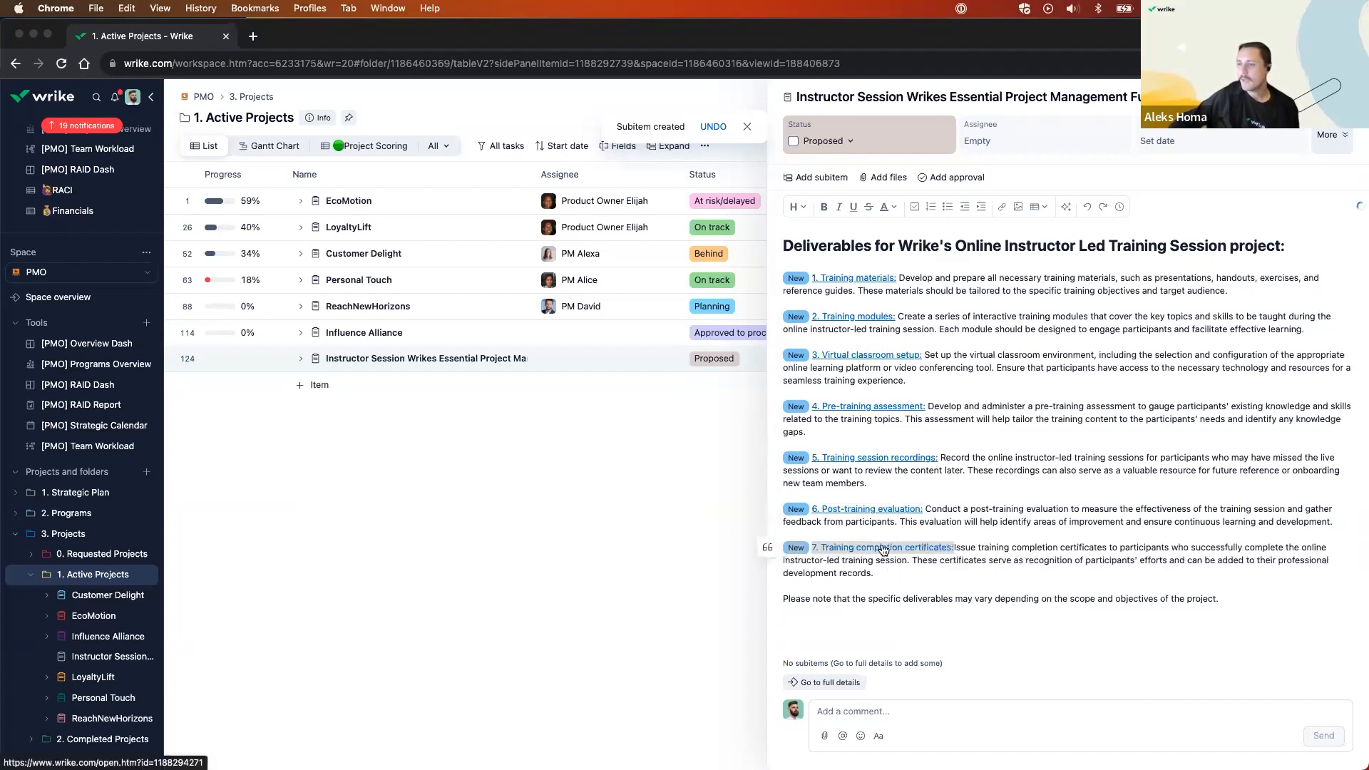
{"action": "left_click", "coordinate": [605, 545]}
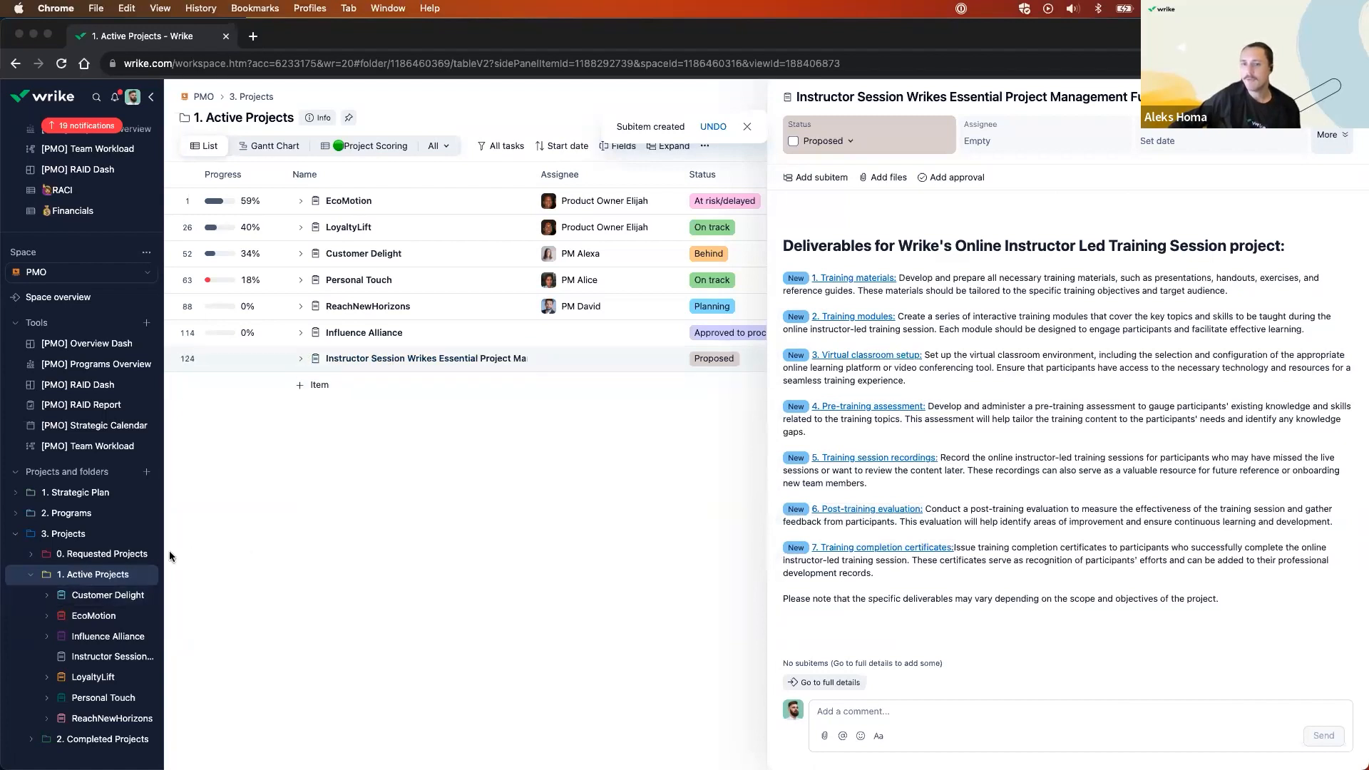
{"action": "right_click", "coordinate": [81, 582]}
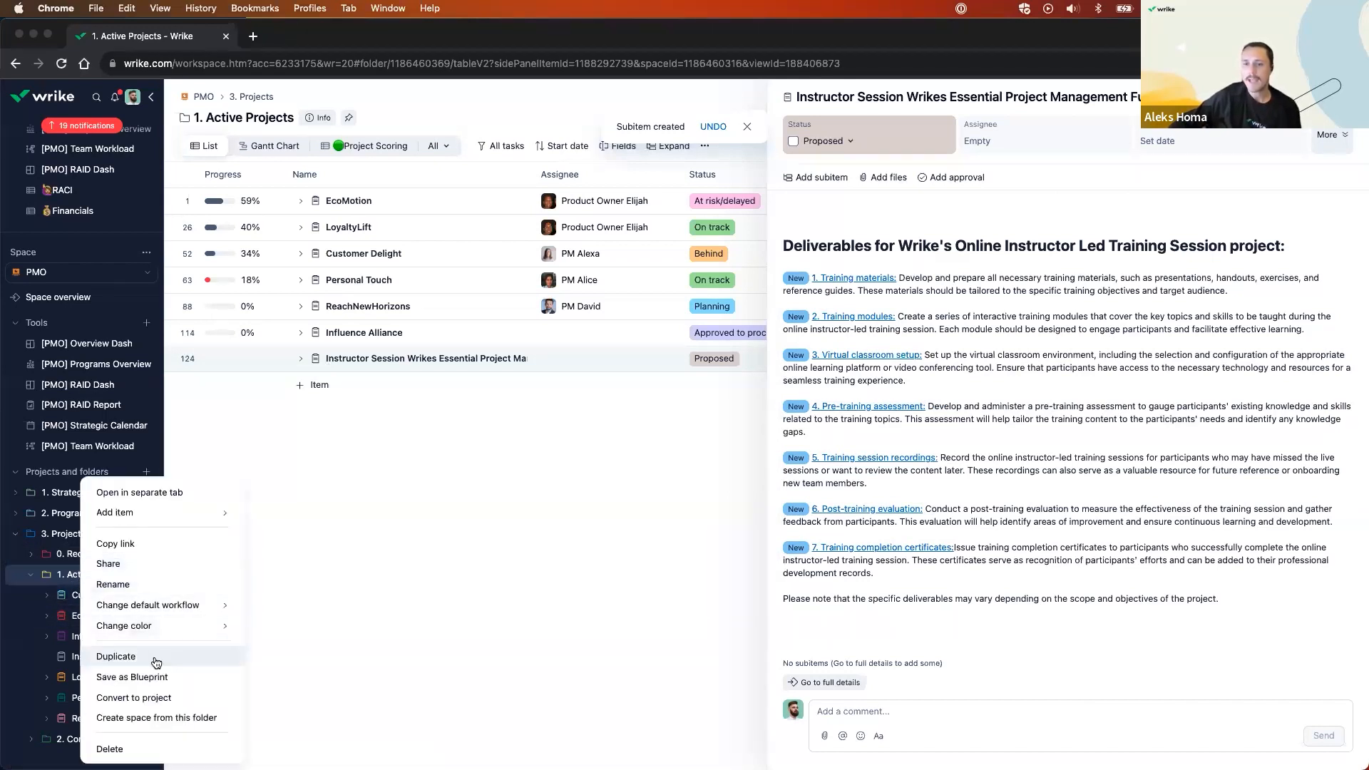
{"action": "mouse_move", "coordinate": [183, 521]}
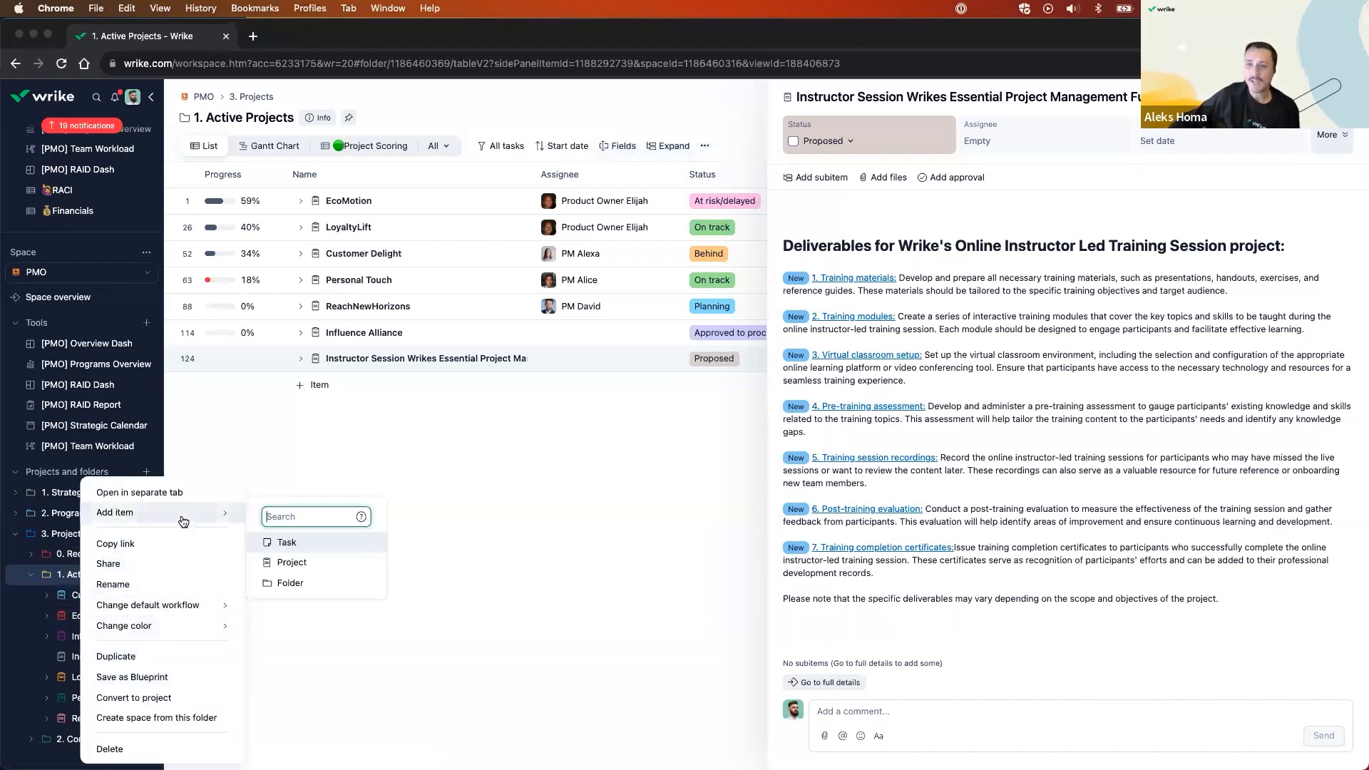
{"action": "left_click", "coordinate": [293, 563]}
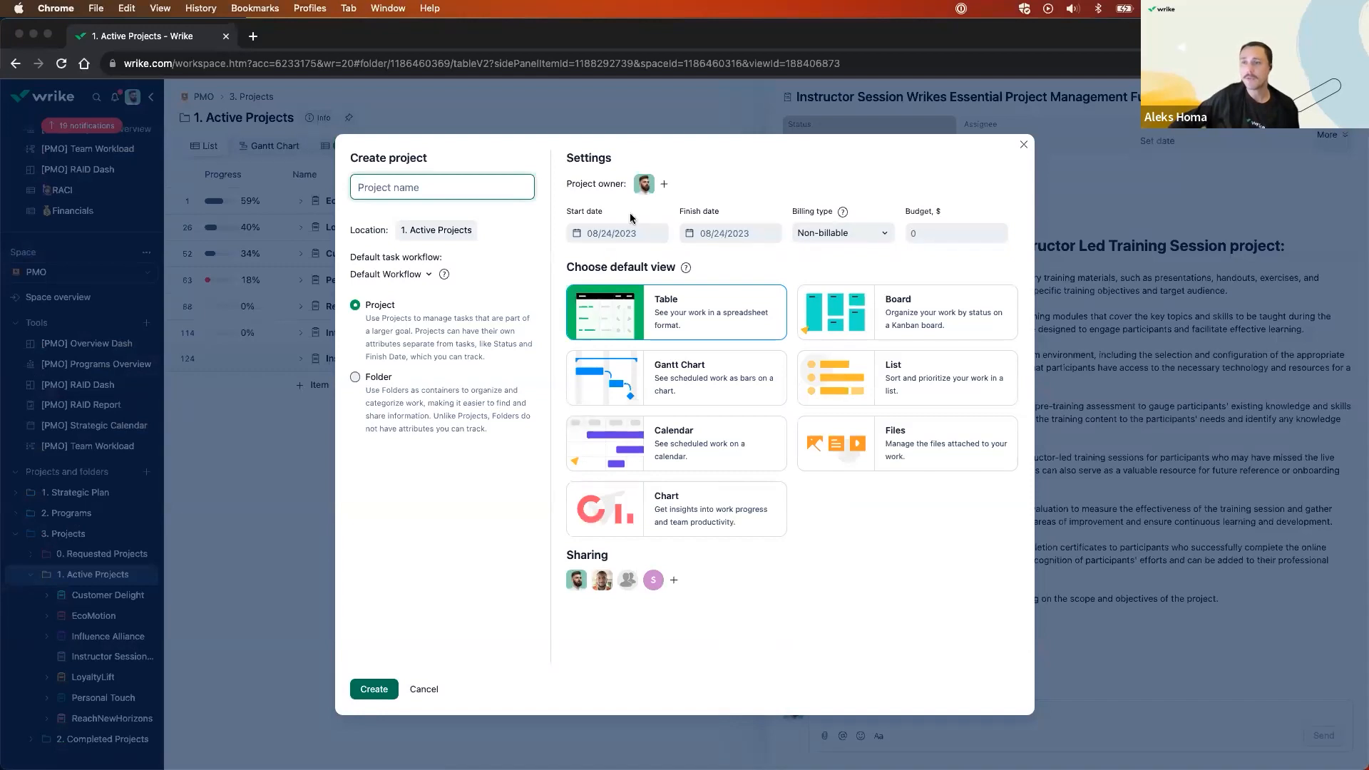
{"action": "left_click", "coordinate": [1027, 137]}
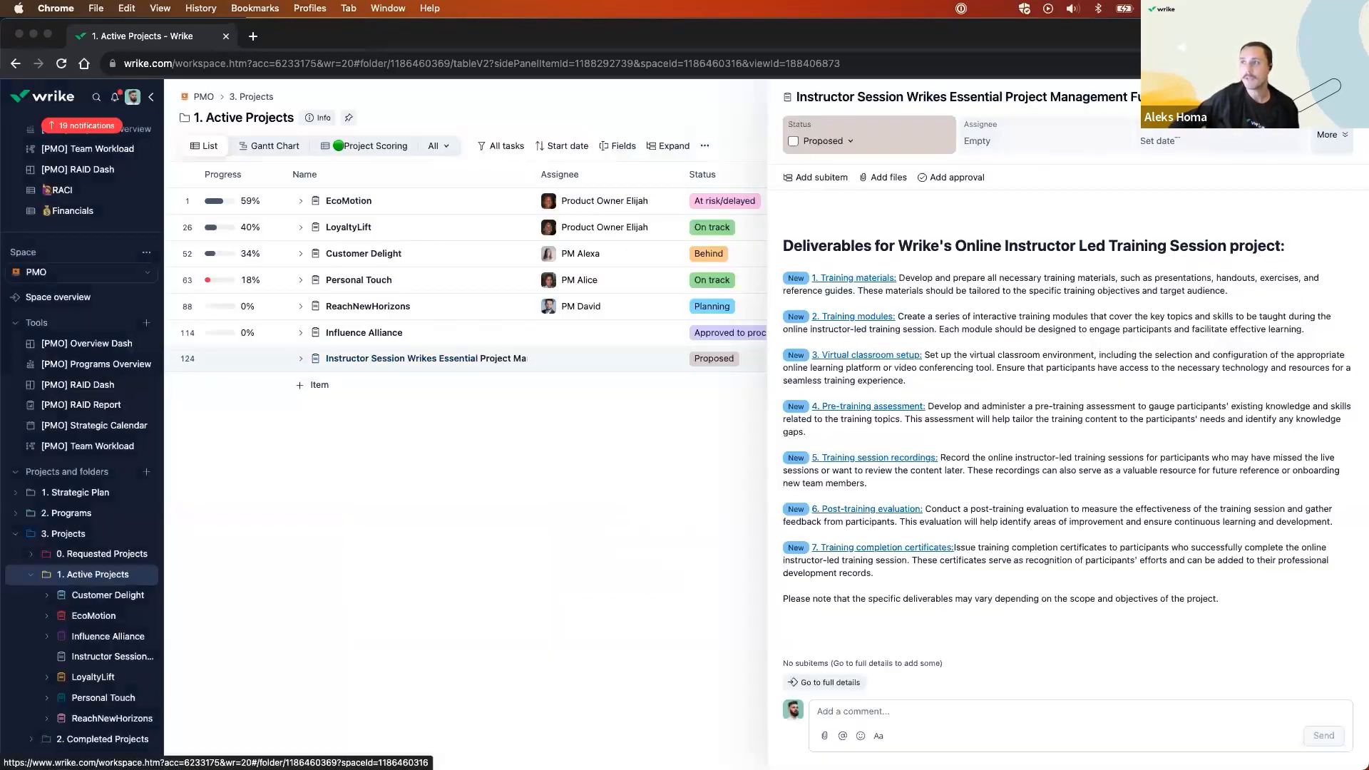
Schedule the instructor session project from 08/24/2023 to 09/30/2023 and show the 1. Active Projects folder as a Gantt chart.
{"action": "left_click", "coordinate": [1179, 140]}
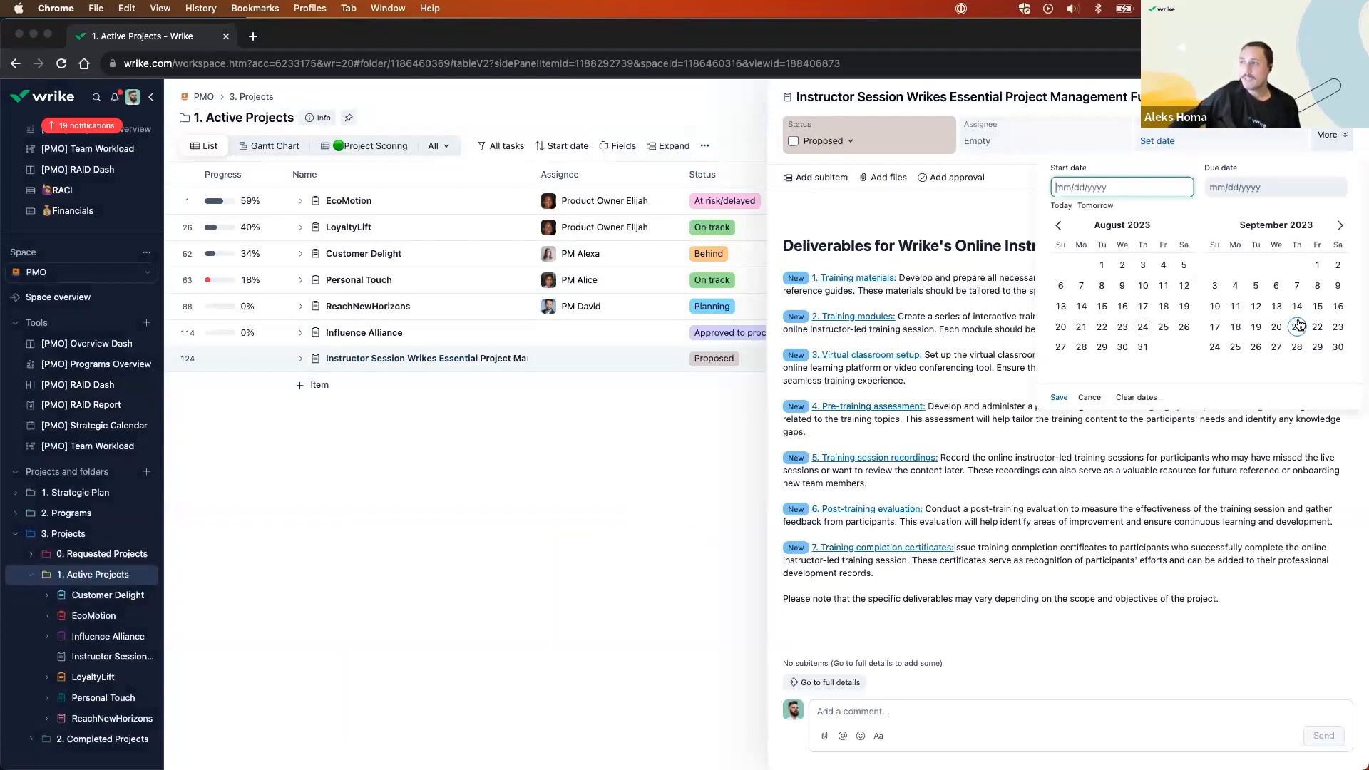
{"action": "left_click", "coordinate": [1336, 347]}
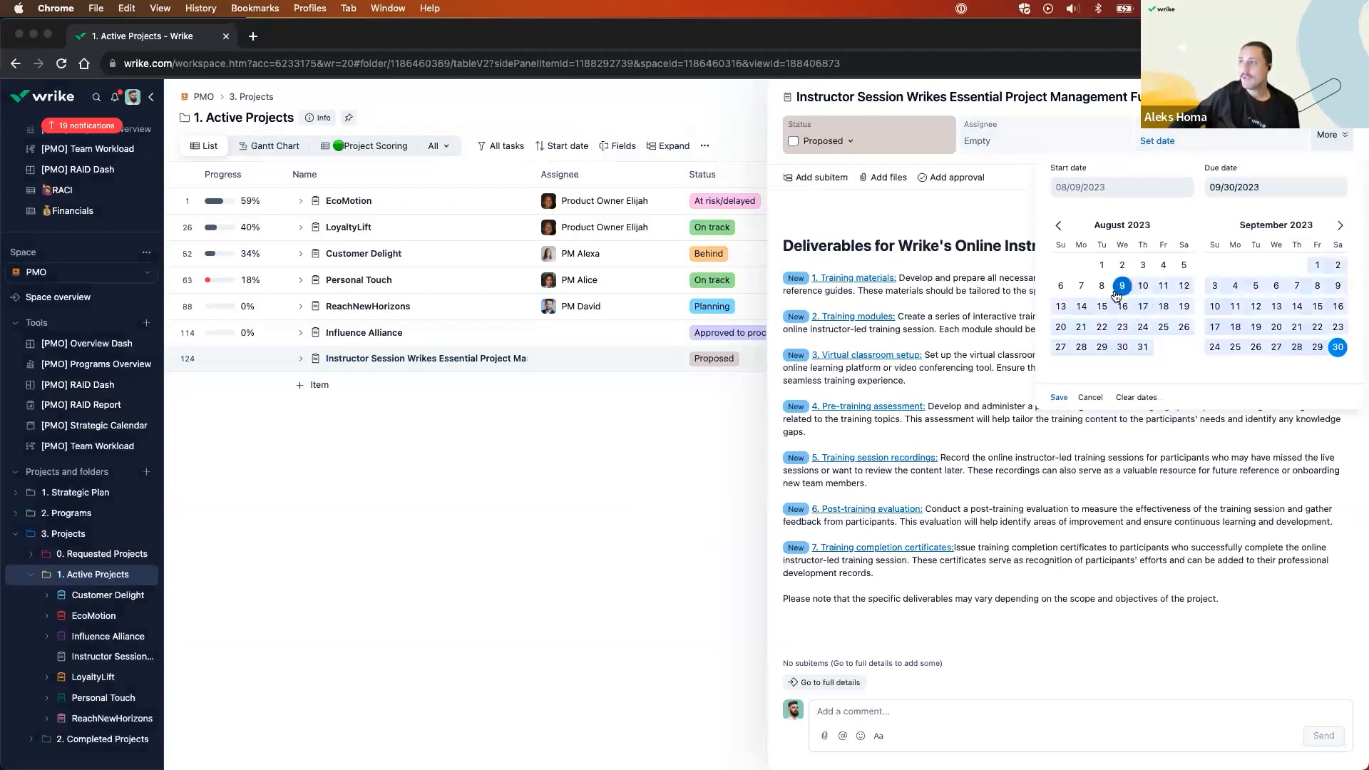
{"action": "left_click", "coordinate": [1144, 328]}
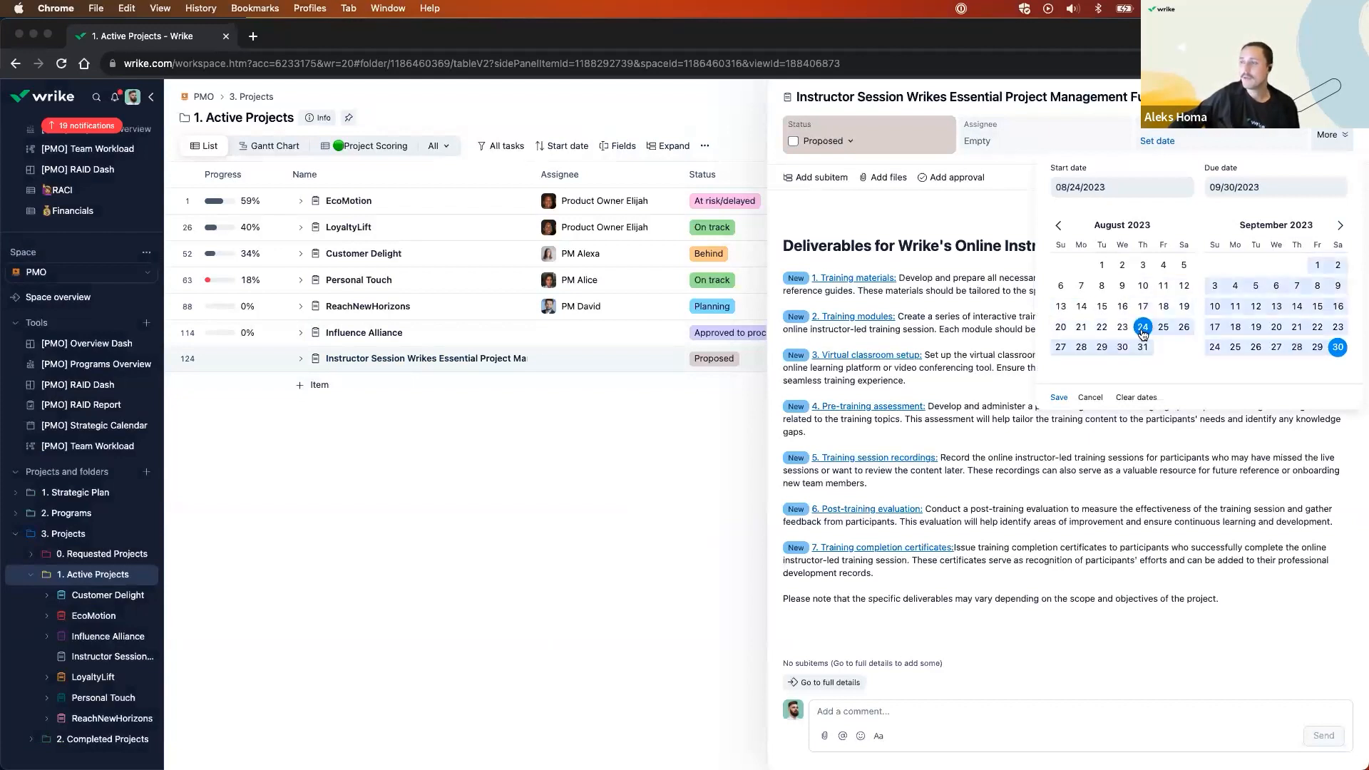
{"action": "left_click", "coordinate": [1058, 399]}
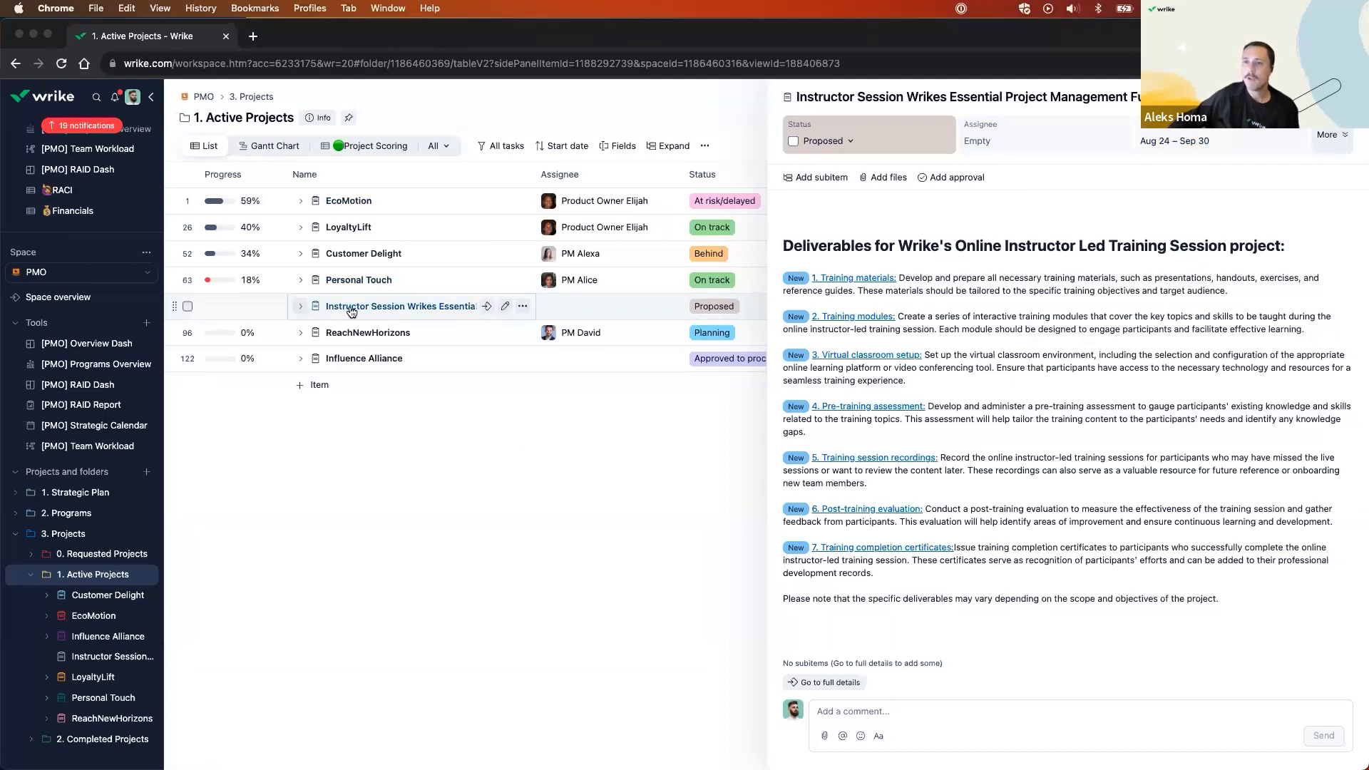
{"action": "left_click", "coordinate": [390, 306]}
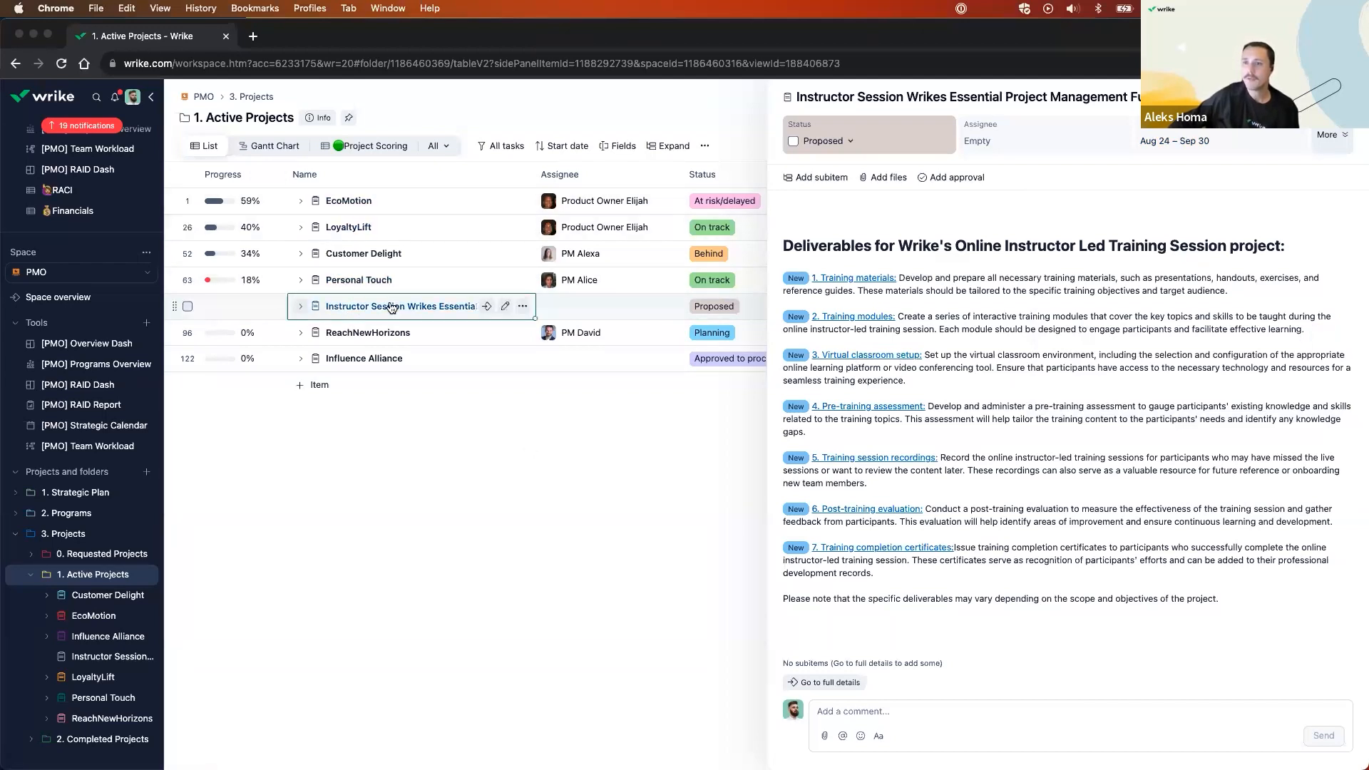
{"action": "left_click", "coordinate": [254, 152]}
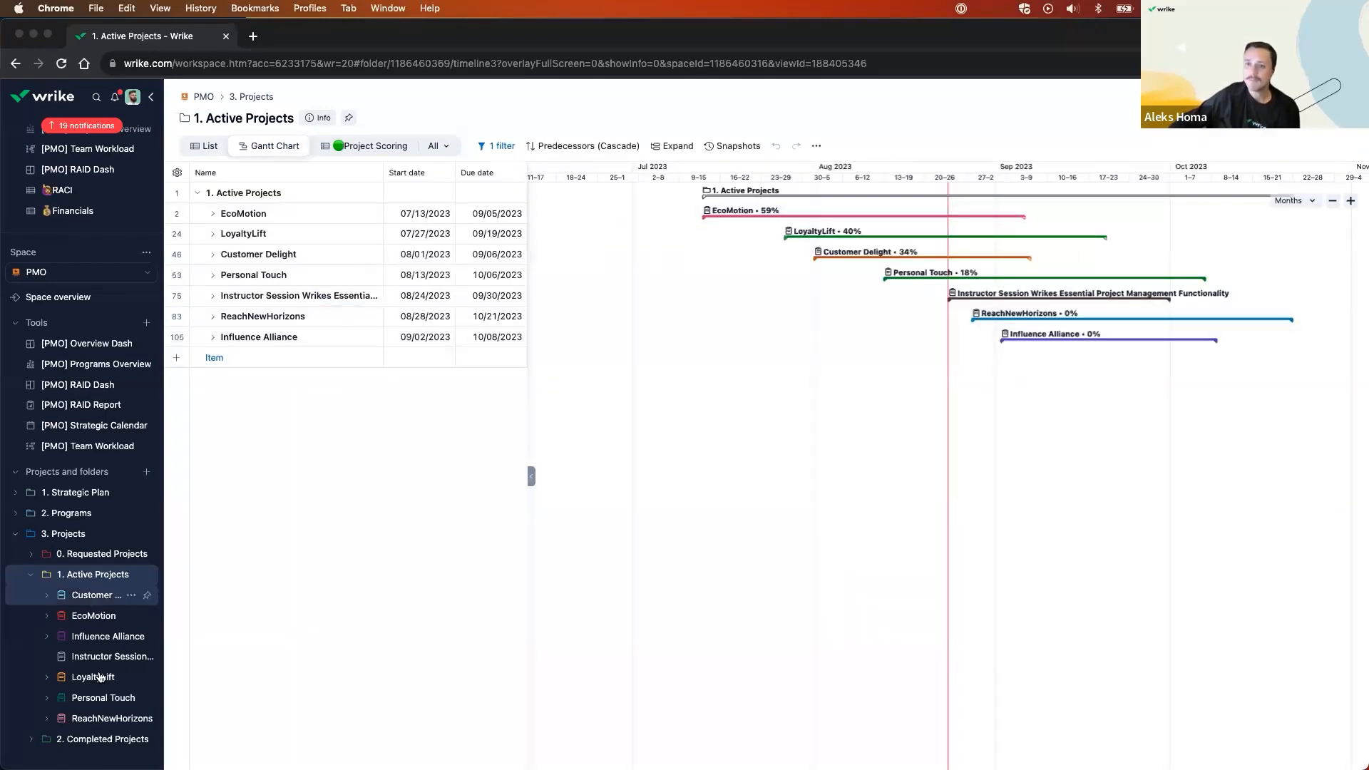
Open the instructor session project from the 1. Active Projects folder and sort its subitems by name in ascending order.
{"action": "scroll", "coordinate": [99, 676], "scroll_direction": "down", "scroll_amount": 1}
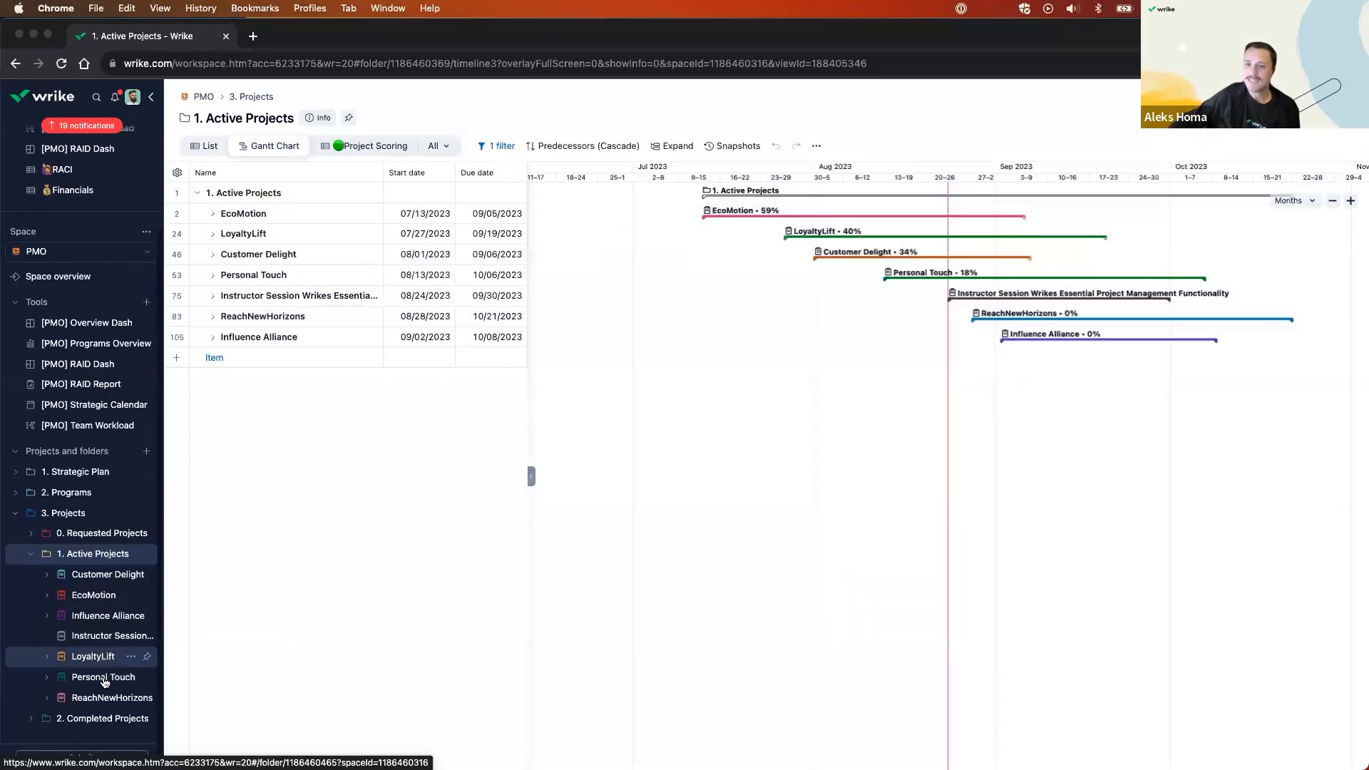
{"action": "left_click", "coordinate": [96, 635]}
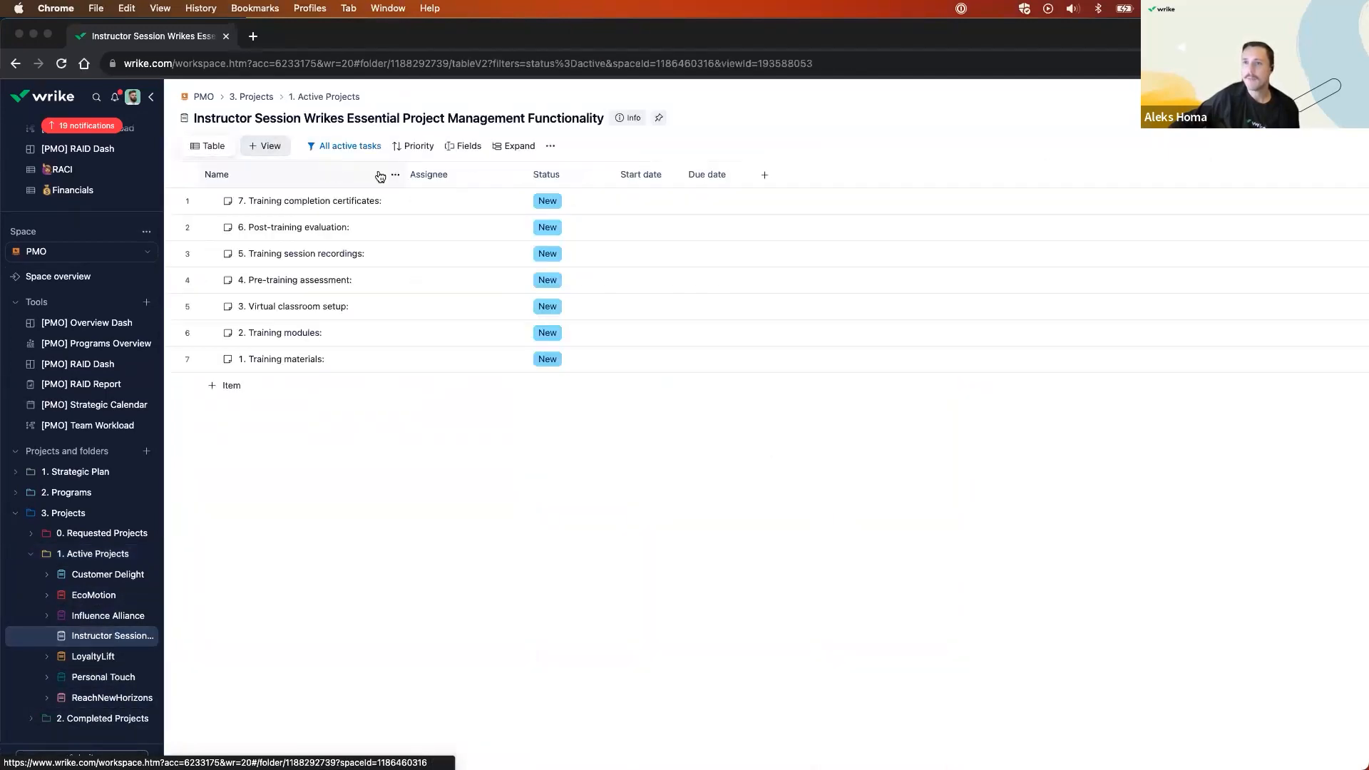
{"action": "left_click", "coordinate": [289, 176]}
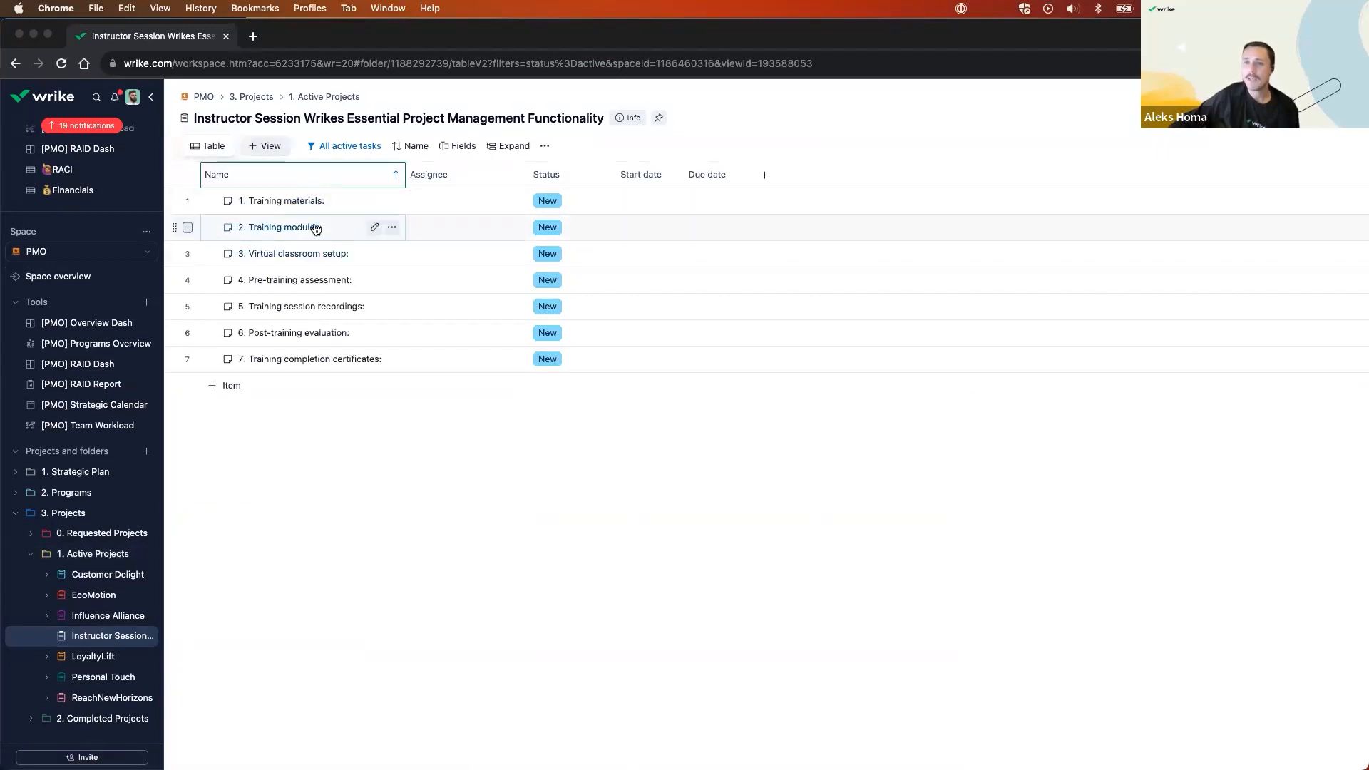
Add a view named Gantt Chart to the project, shared with anyone with access (Public).
{"action": "left_click", "coordinate": [260, 148]}
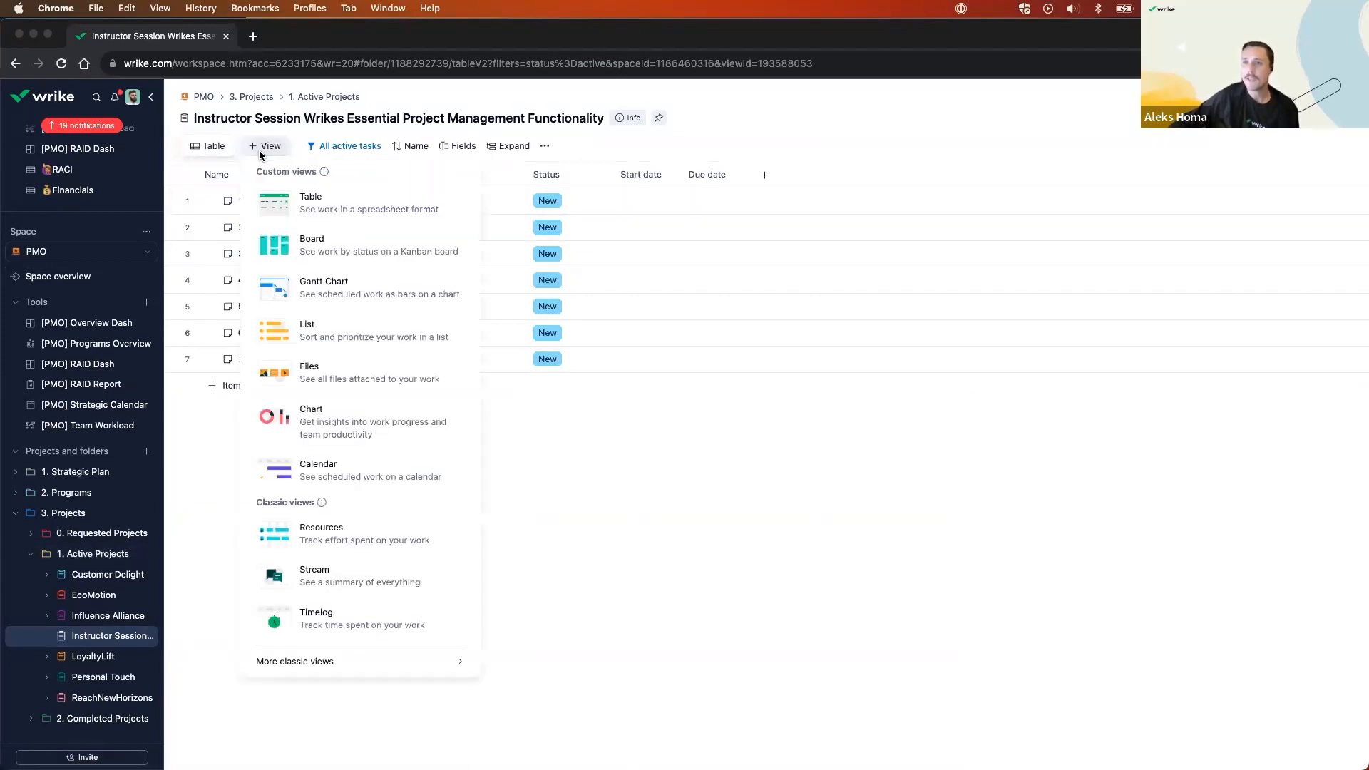
{"action": "left_click", "coordinate": [334, 308]}
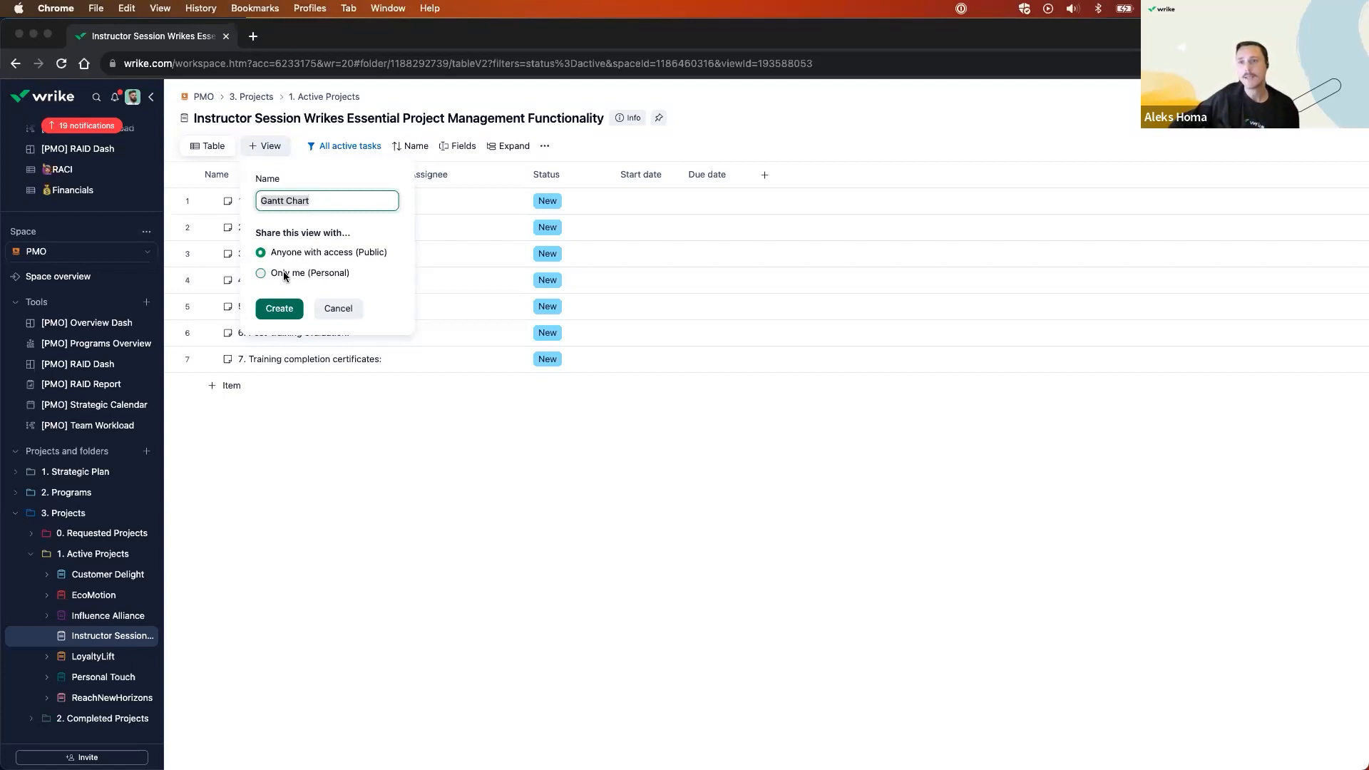
{"action": "left_click", "coordinate": [275, 317]}
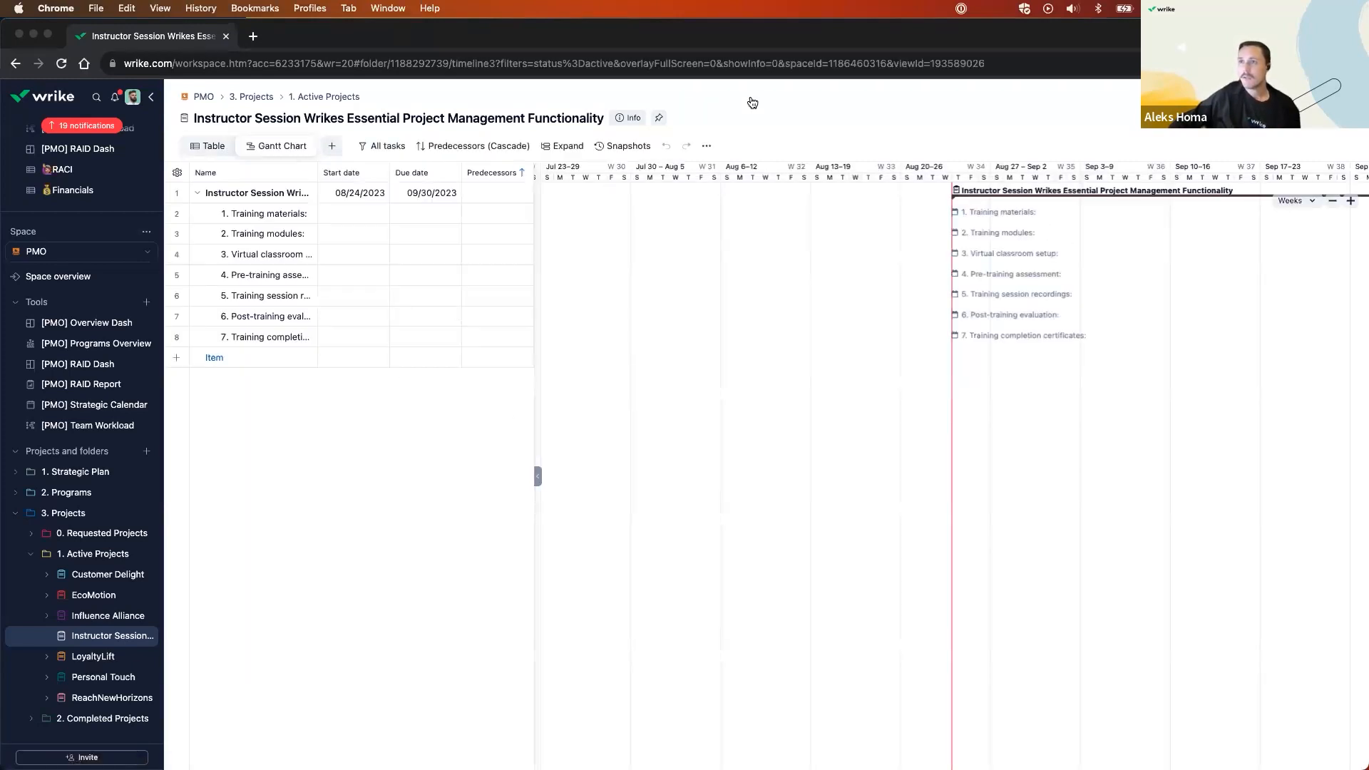
{"action": "scroll", "coordinate": [1137, 337], "scroll_direction": "right", "scroll_amount": 2}
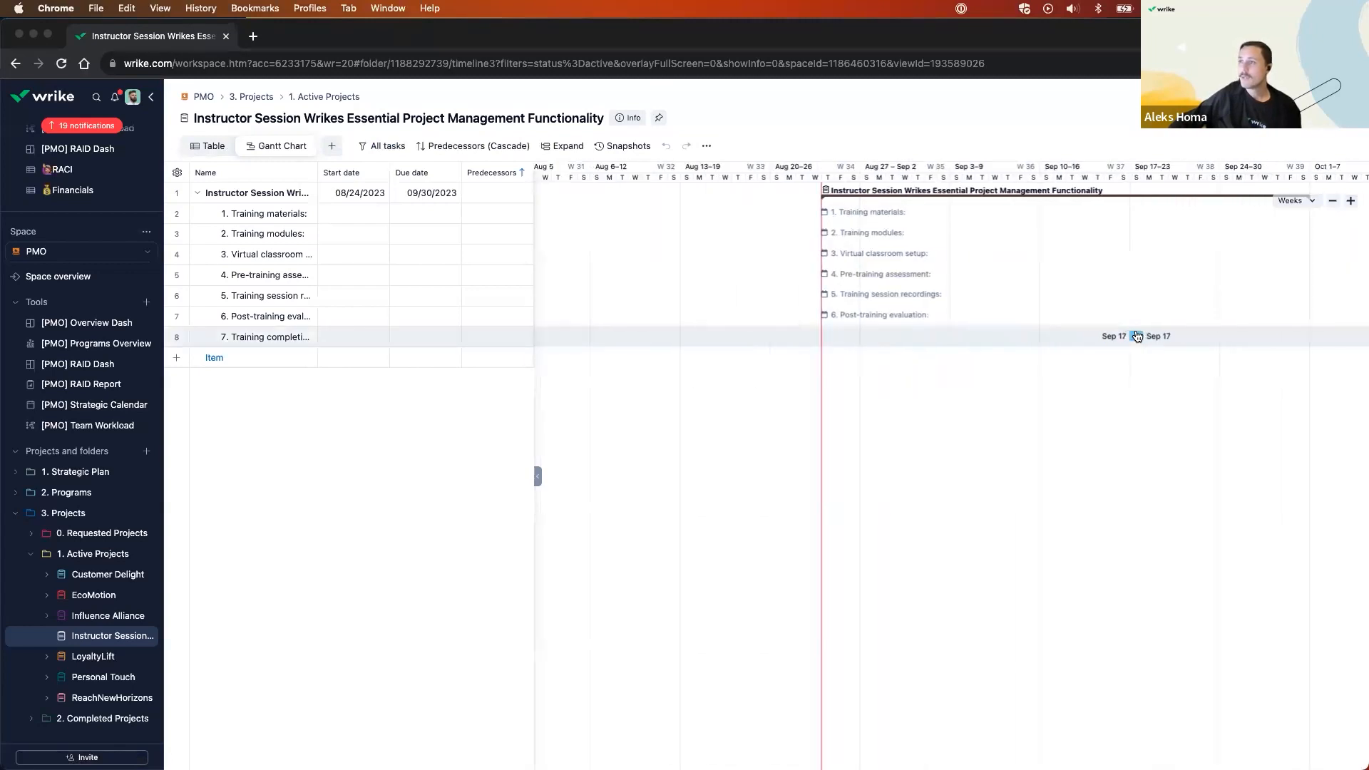
{"action": "scroll", "coordinate": [1137, 337], "scroll_direction": "right", "scroll_amount": 2}
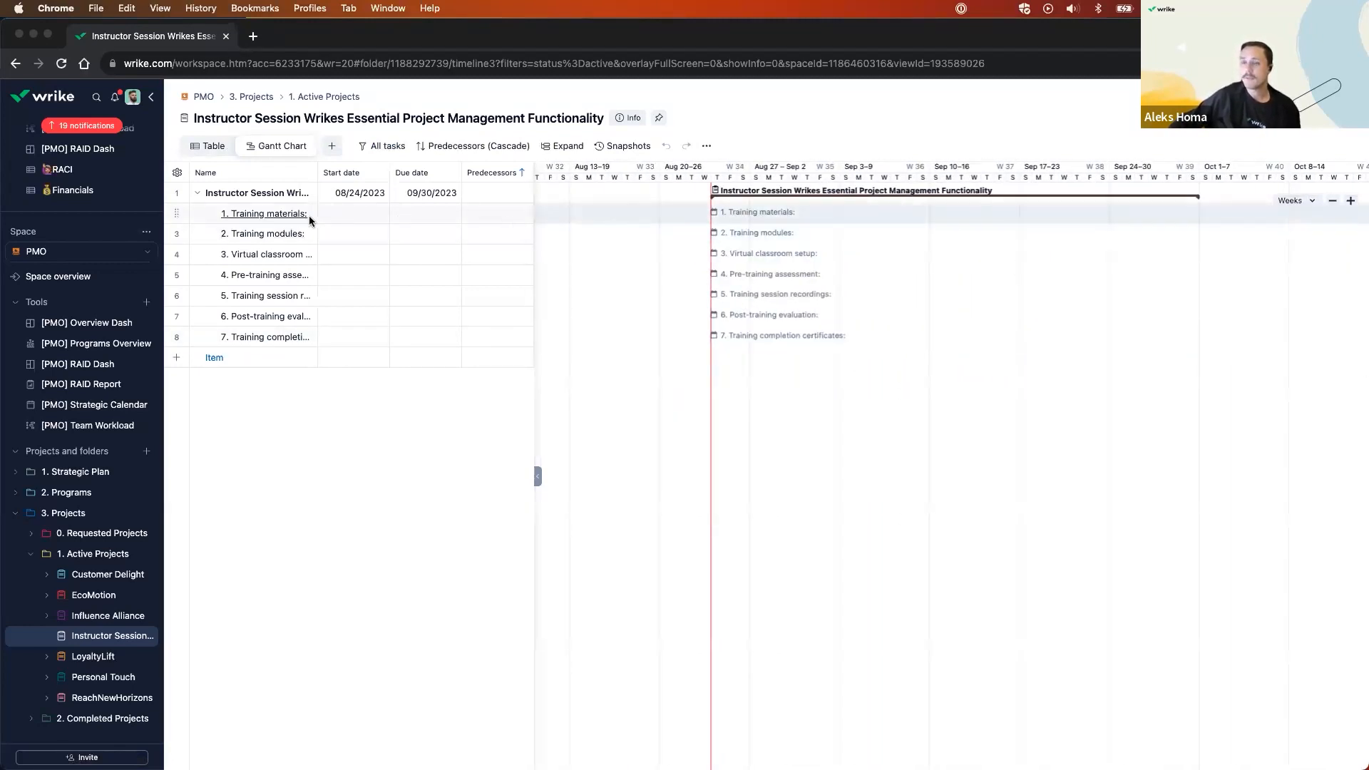
Add the Duration, Effort and Assignee columns to the Gantt chart's table.
{"action": "left_click", "coordinate": [177, 176]}
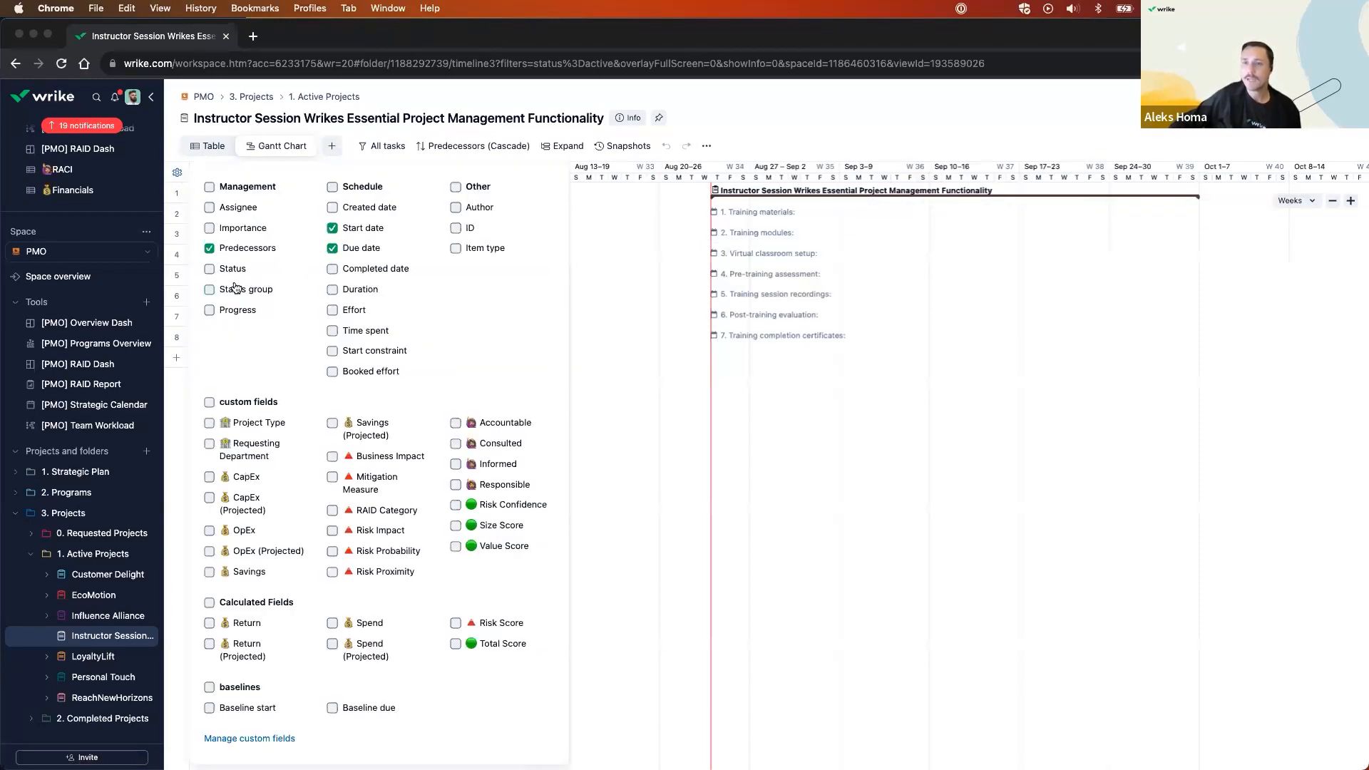
{"action": "left_click", "coordinate": [344, 290]}
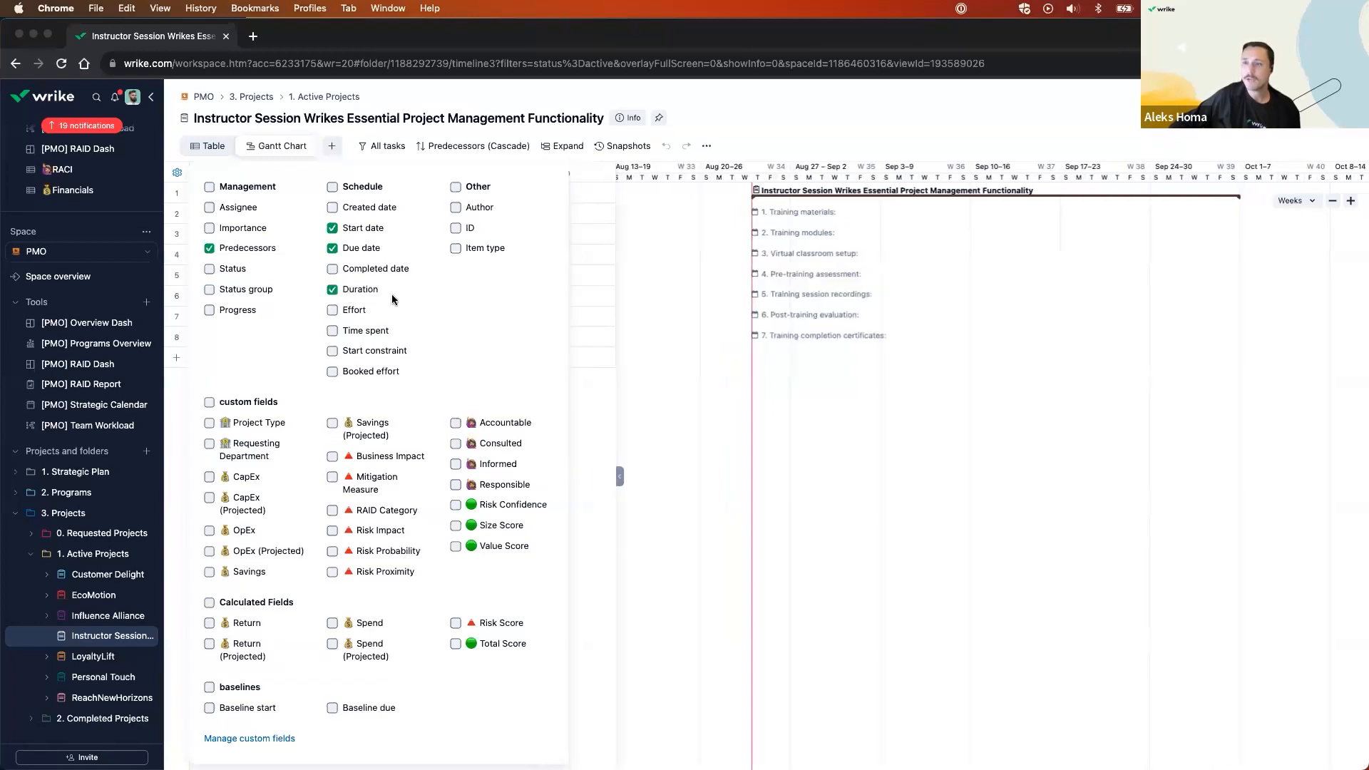
{"action": "left_click", "coordinate": [347, 312]}
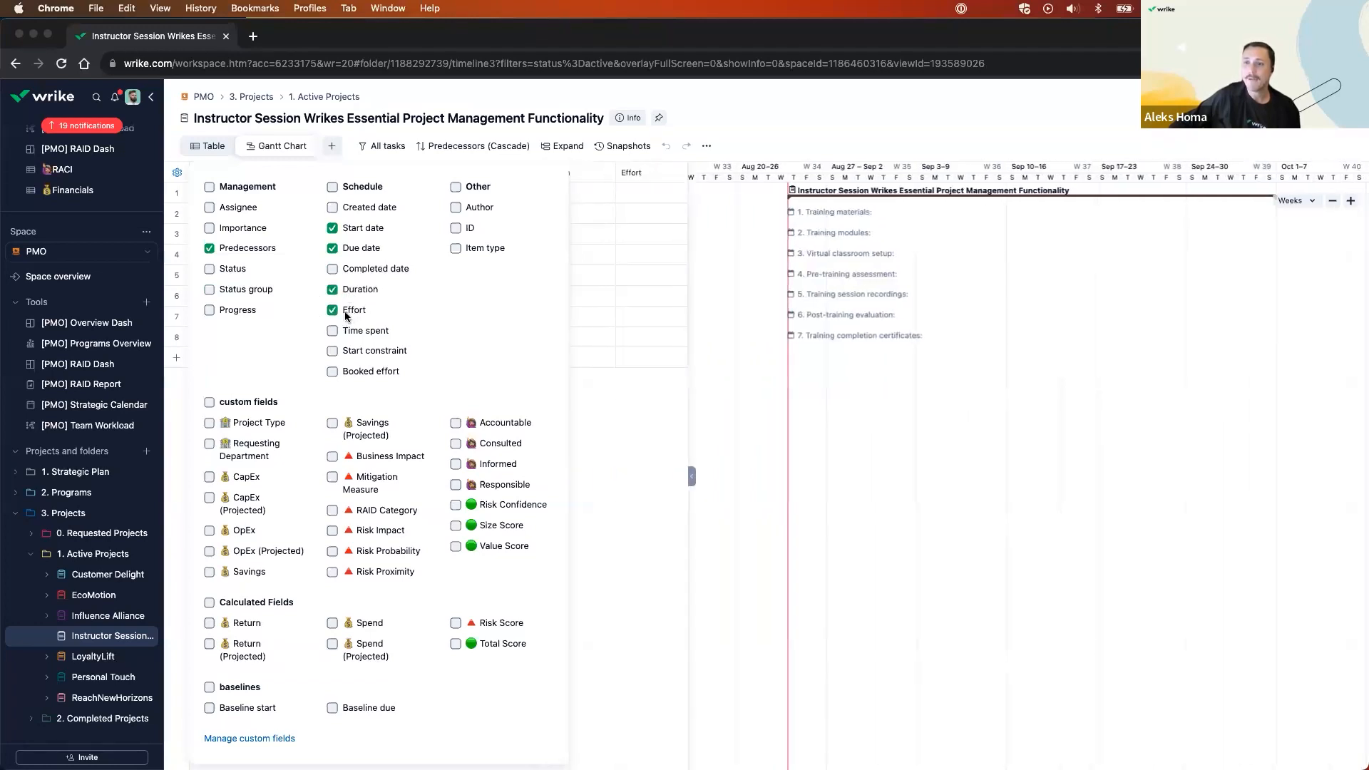
{"action": "left_click", "coordinate": [225, 209]}
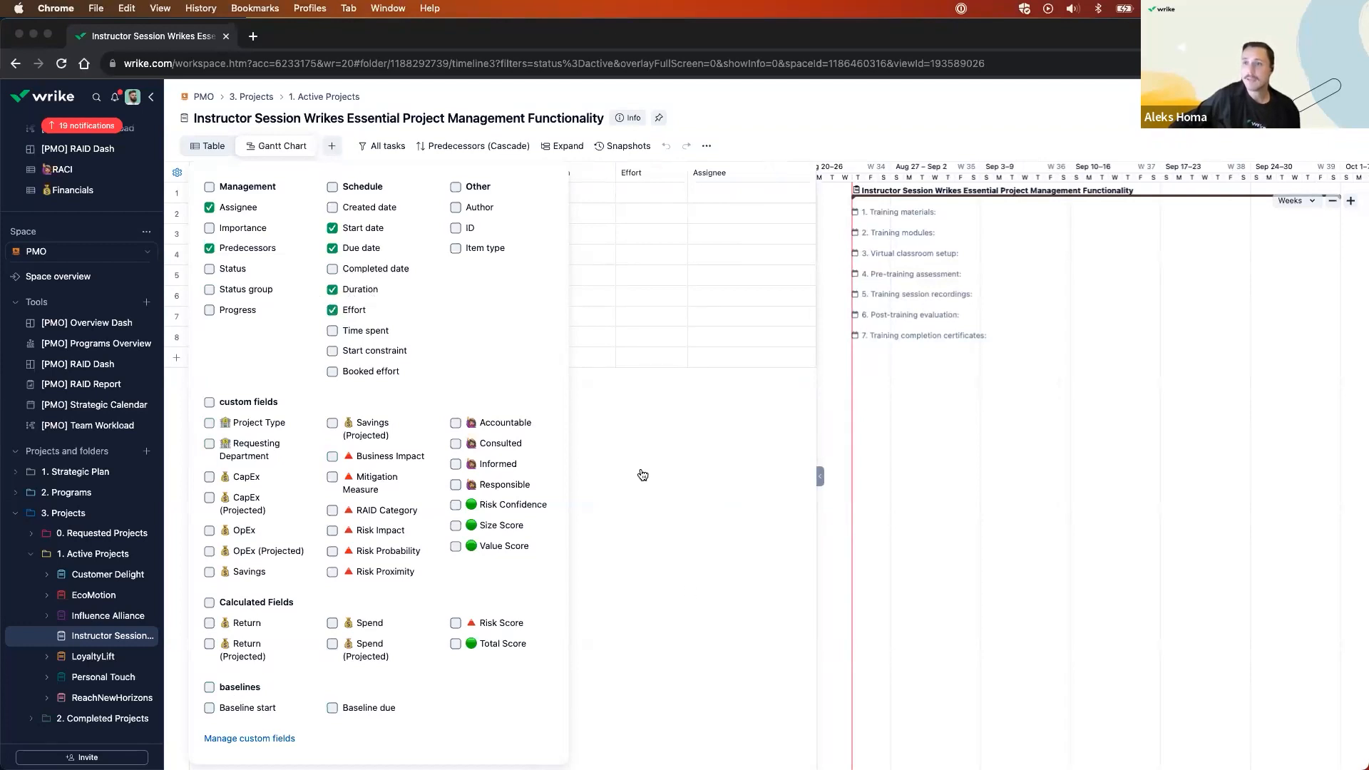
{"action": "left_click", "coordinate": [643, 475]}
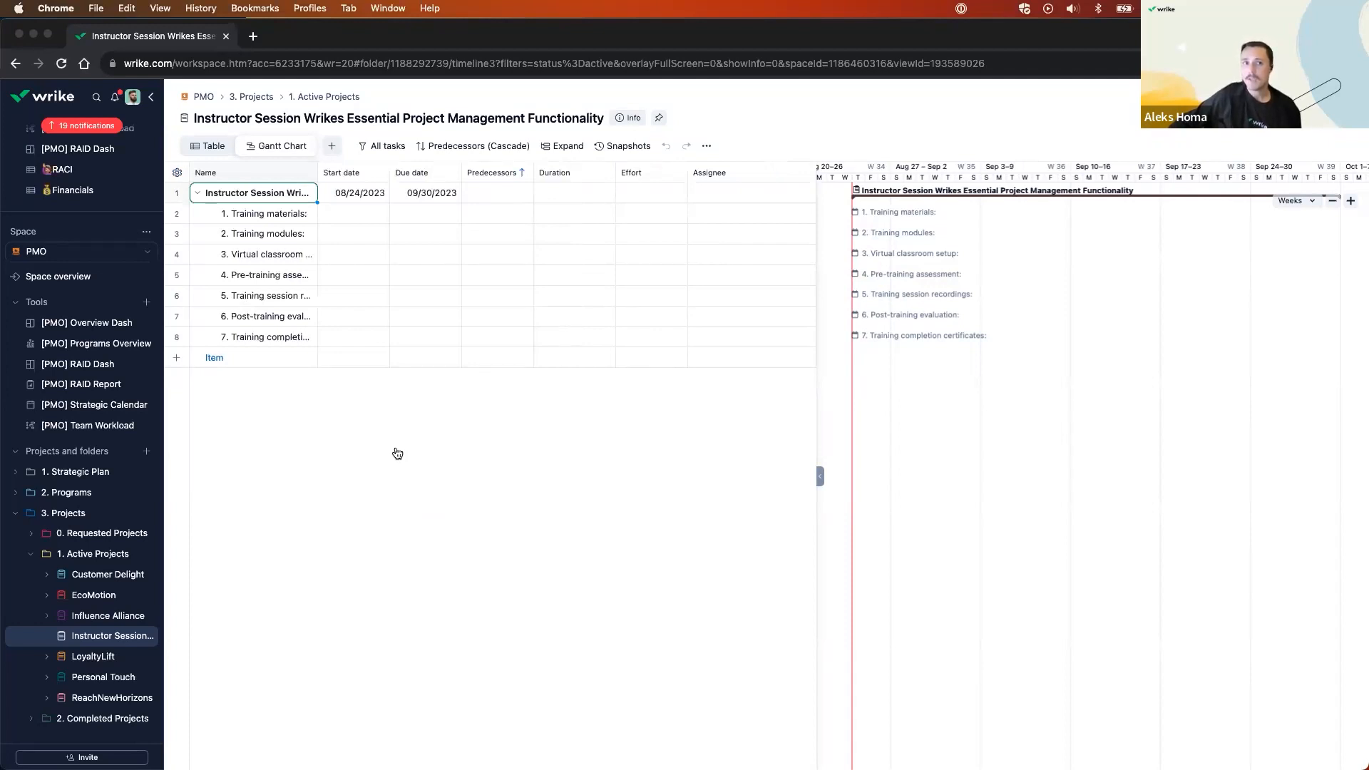
Sort the Gantt chart's table by Gantt manual order and widen the Name column to fit the full subitem names.
{"action": "left_click", "coordinate": [345, 224]}
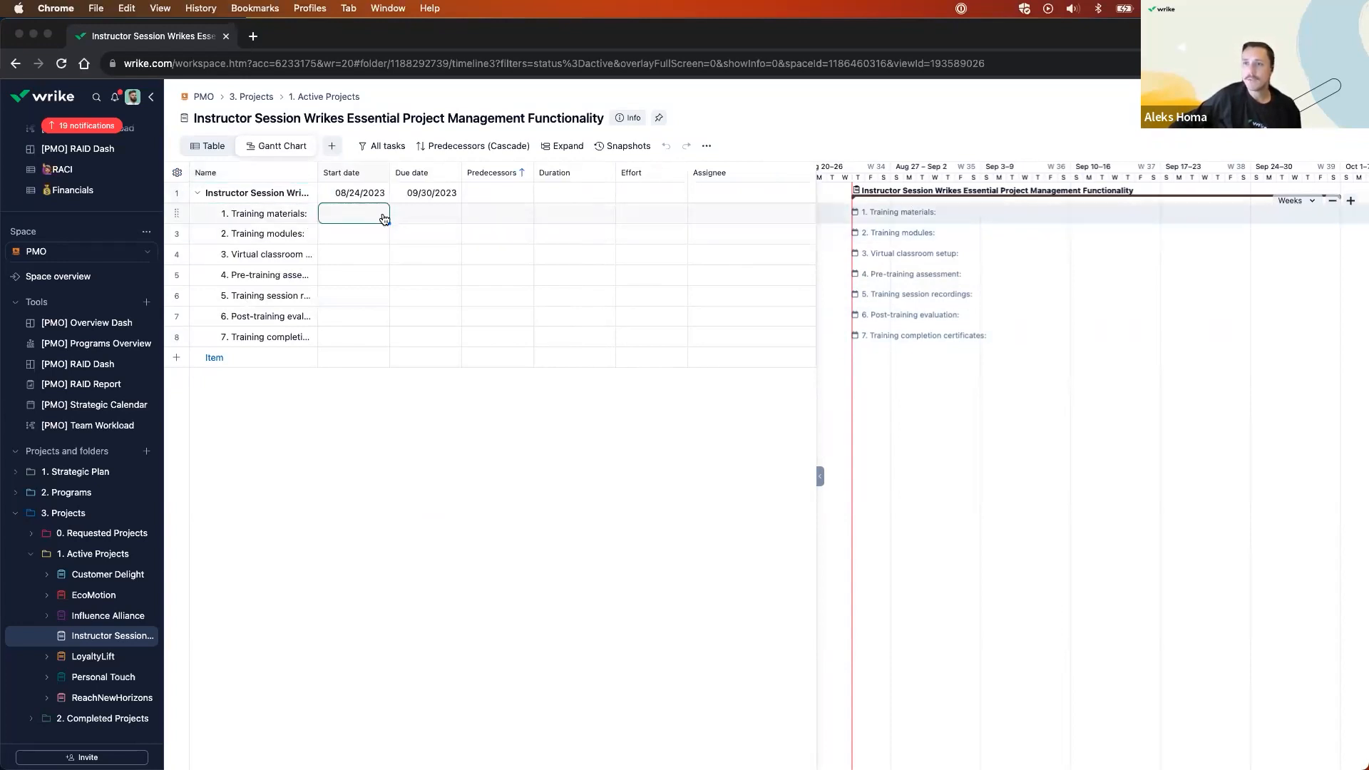
{"action": "left_click", "coordinate": [491, 146]}
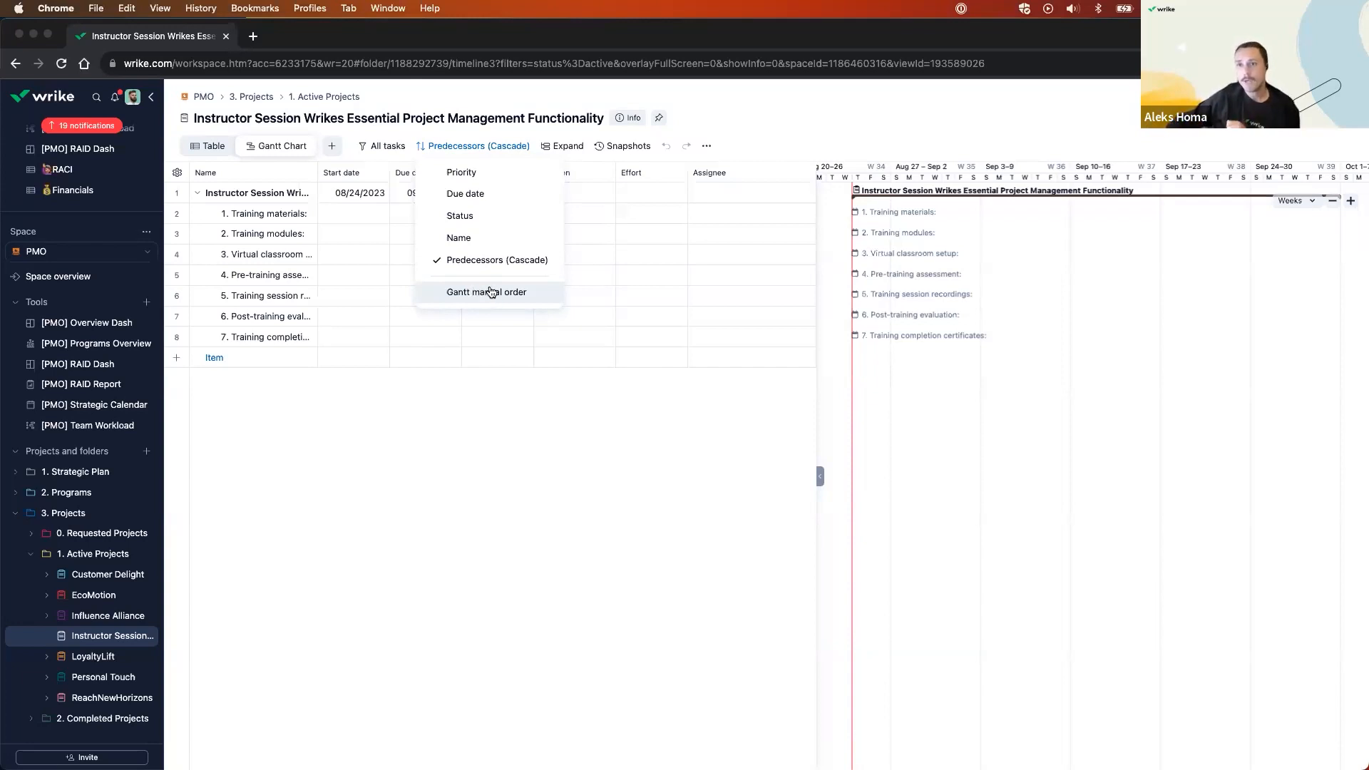
{"action": "left_click", "coordinate": [491, 292]}
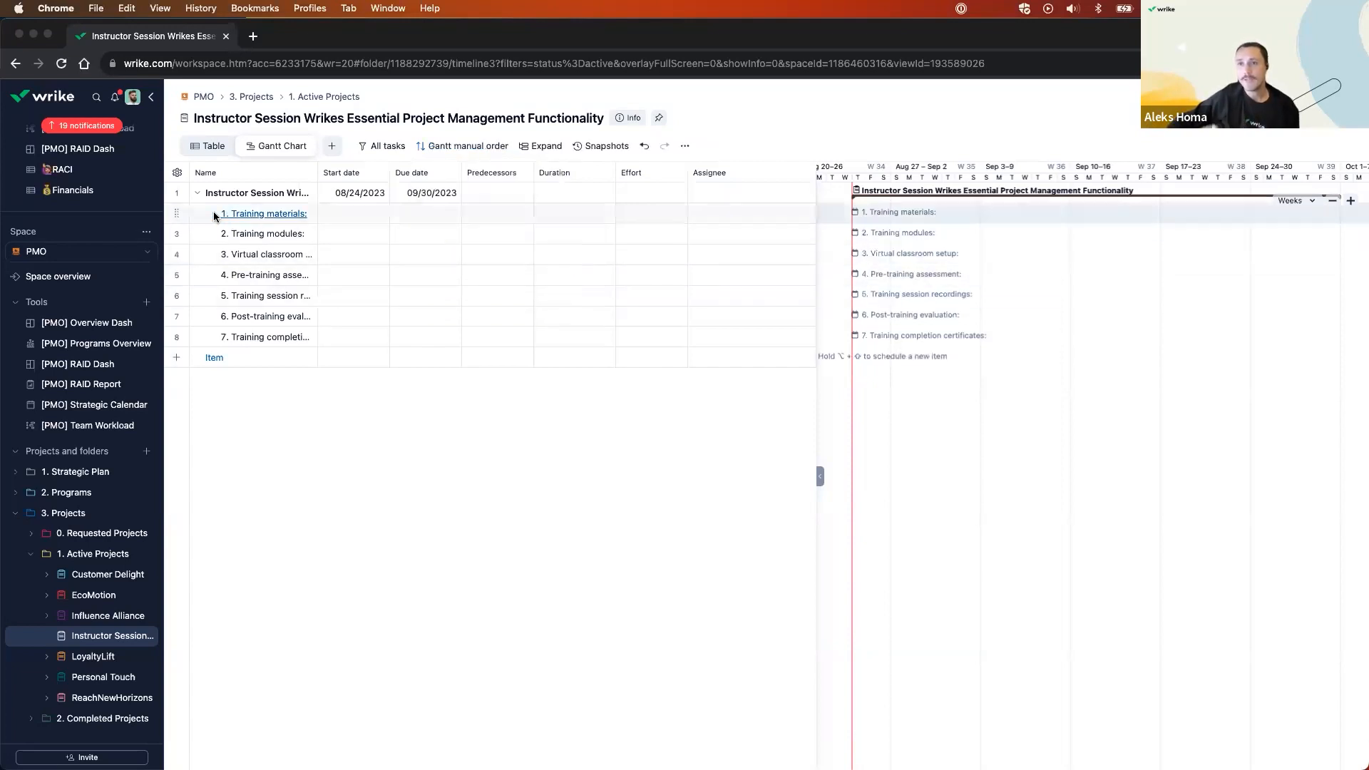
{"action": "left_click_drag", "start_coordinate": [208, 234], "coordinate": [219, 265]}
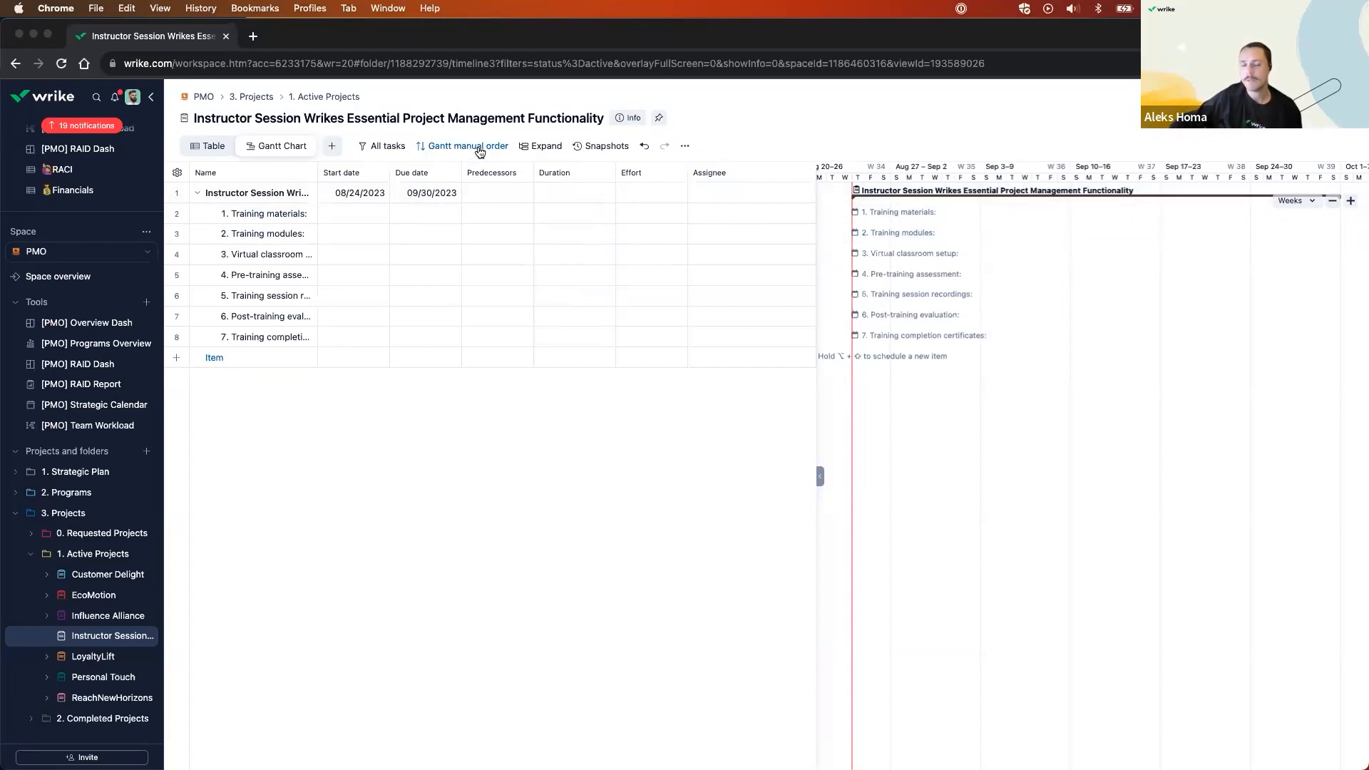
{"action": "left_click", "coordinate": [550, 218]}
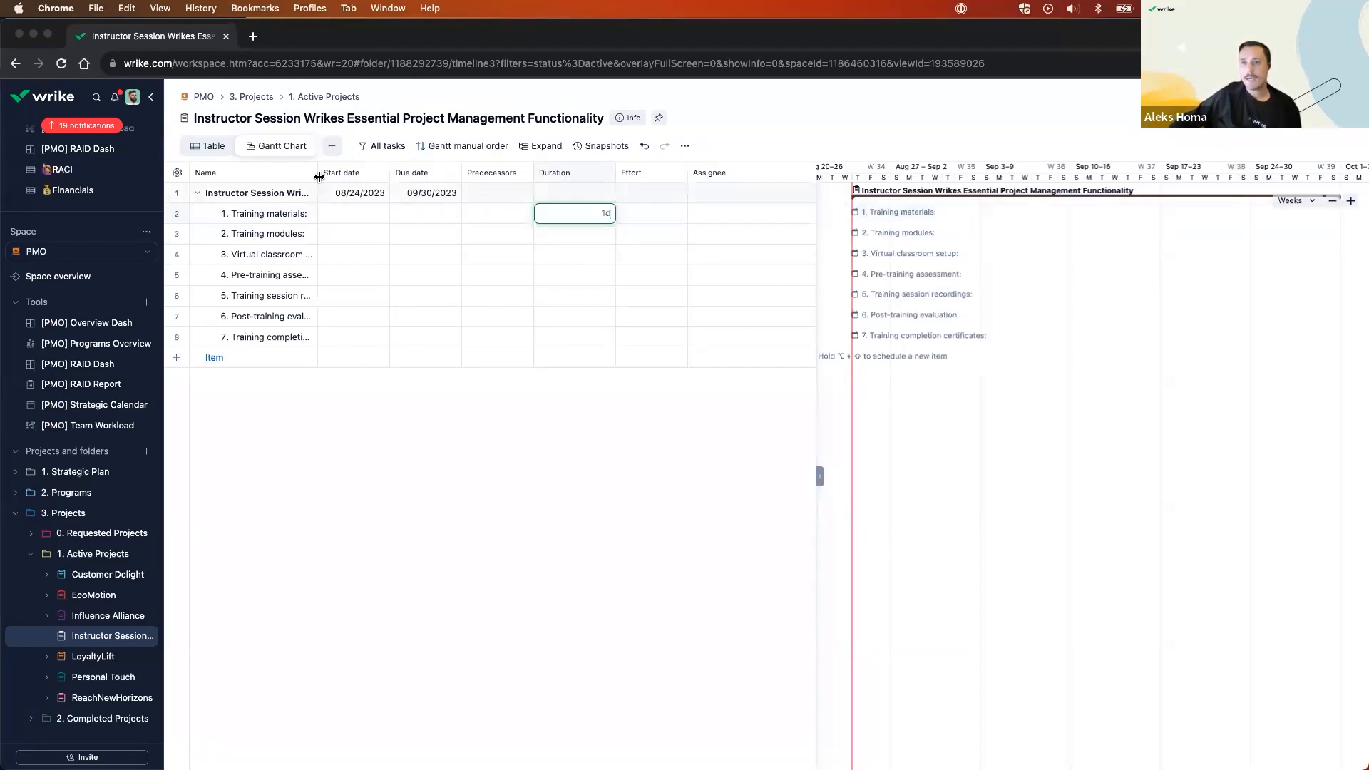
{"action": "left_click_drag", "start_coordinate": [319, 177], "coordinate": [369, 177]}
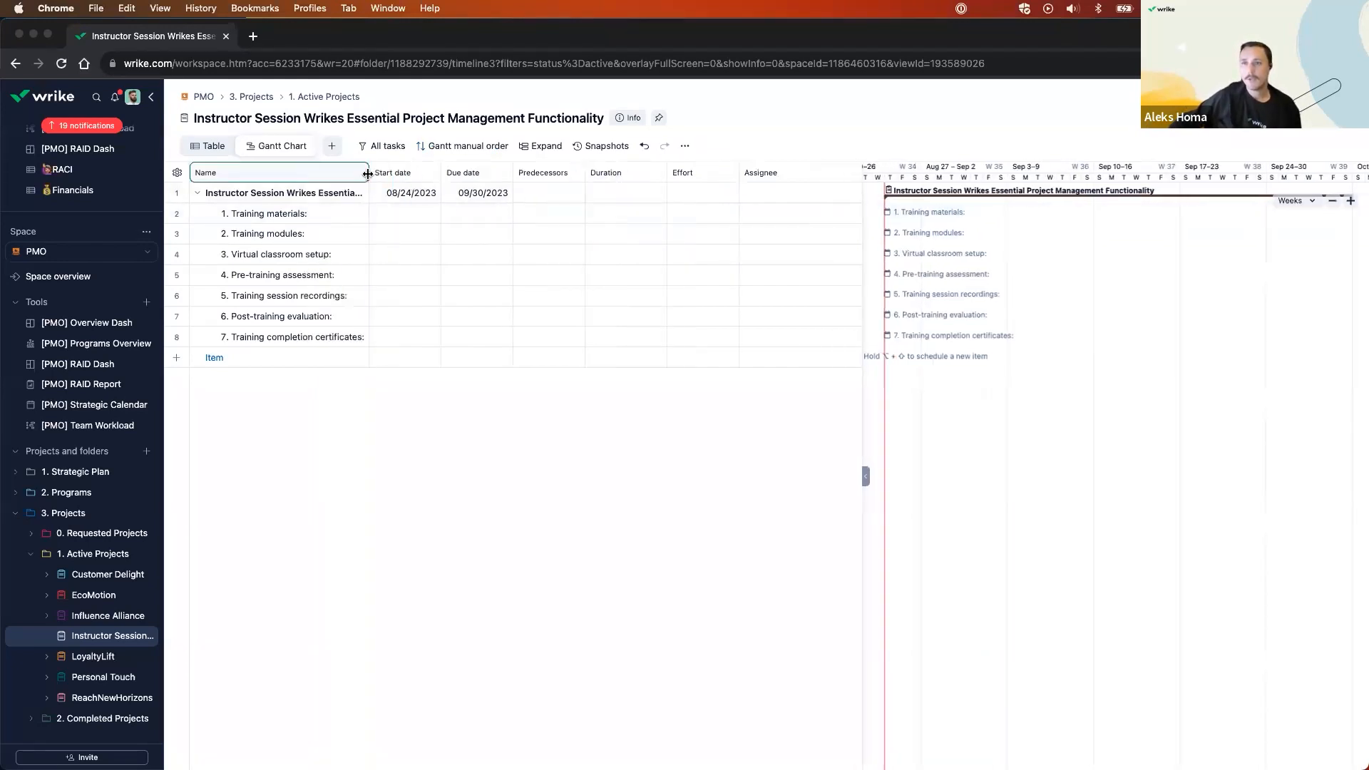
Set the durations of Training materials to 4d, Training modules to 5d and Virtual classroom setup to 1d.
{"action": "left_click", "coordinate": [617, 218]}
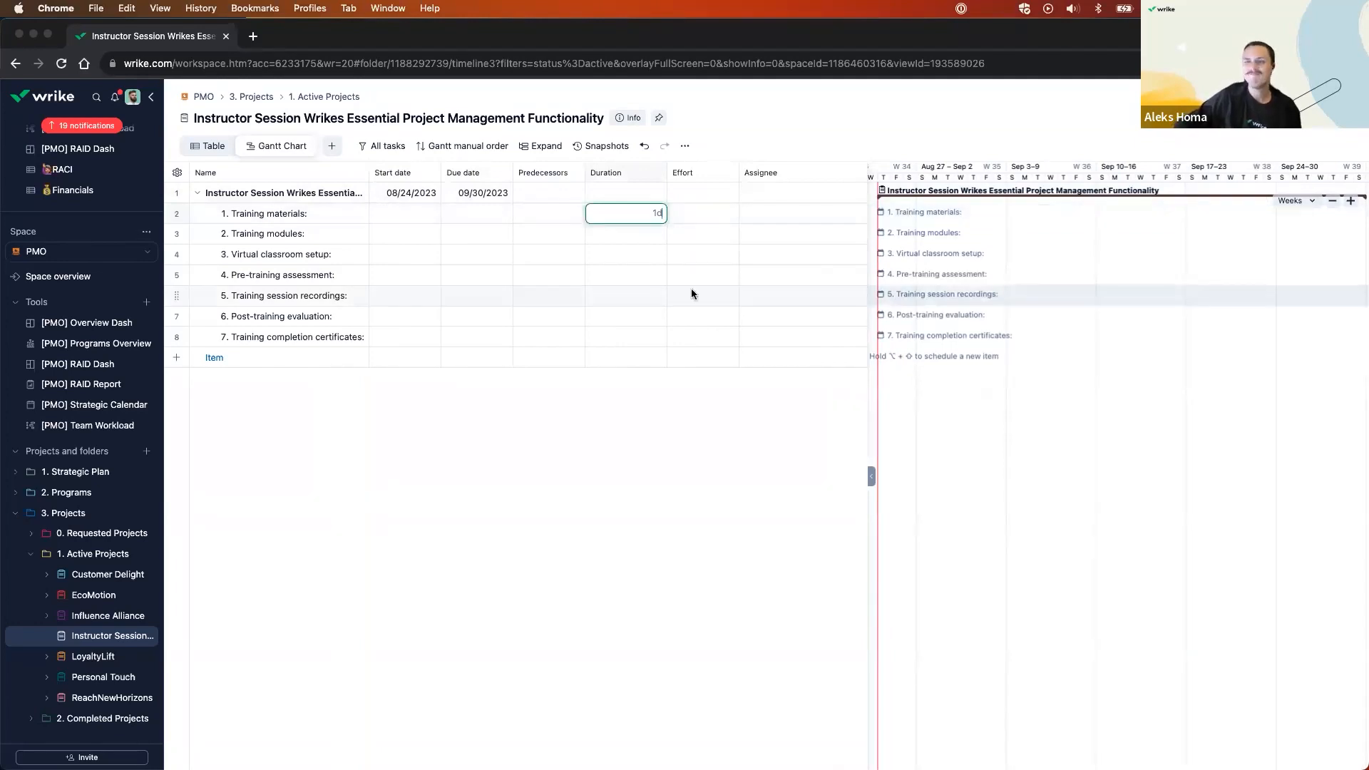
{"action": "type", "text": "4"}
{"action": "key", "text": "Return"}
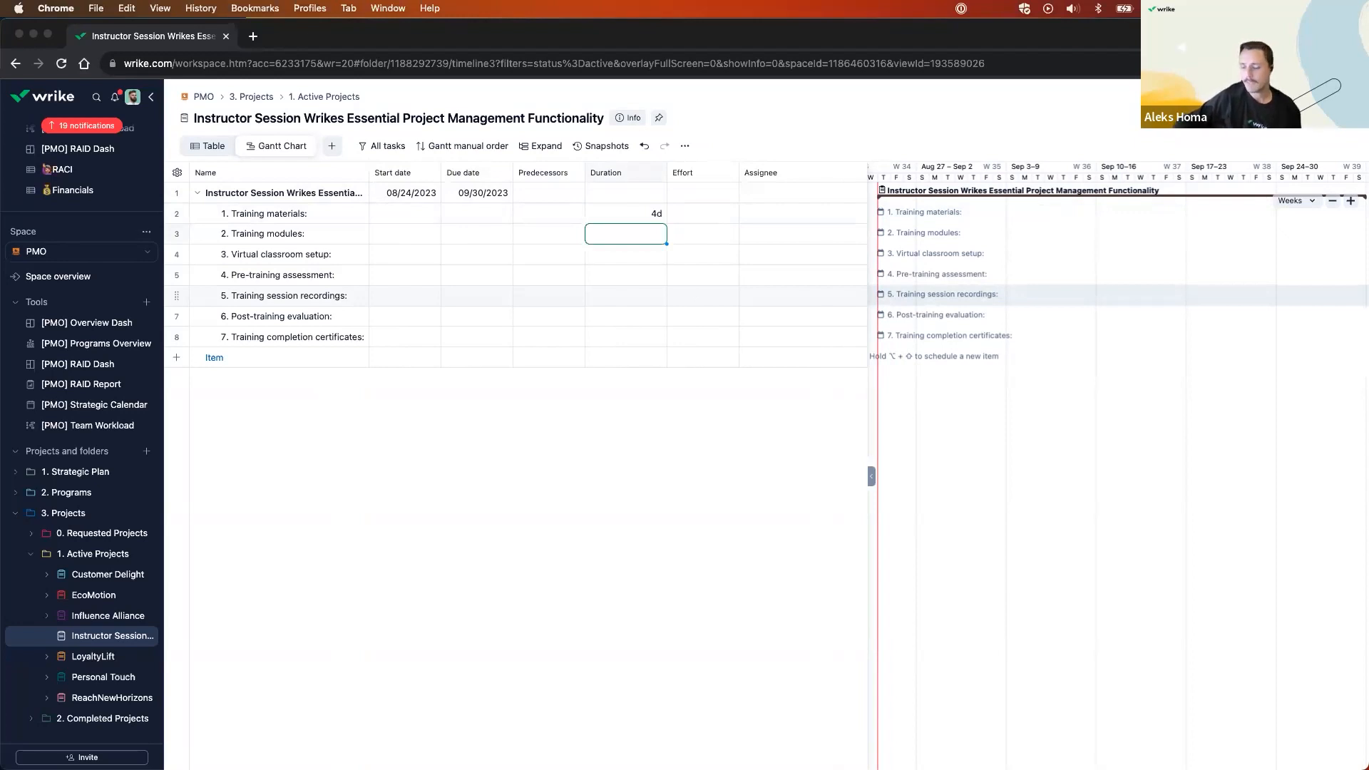
{"action": "type", "text": "5"}
{"action": "key", "text": "Return"}
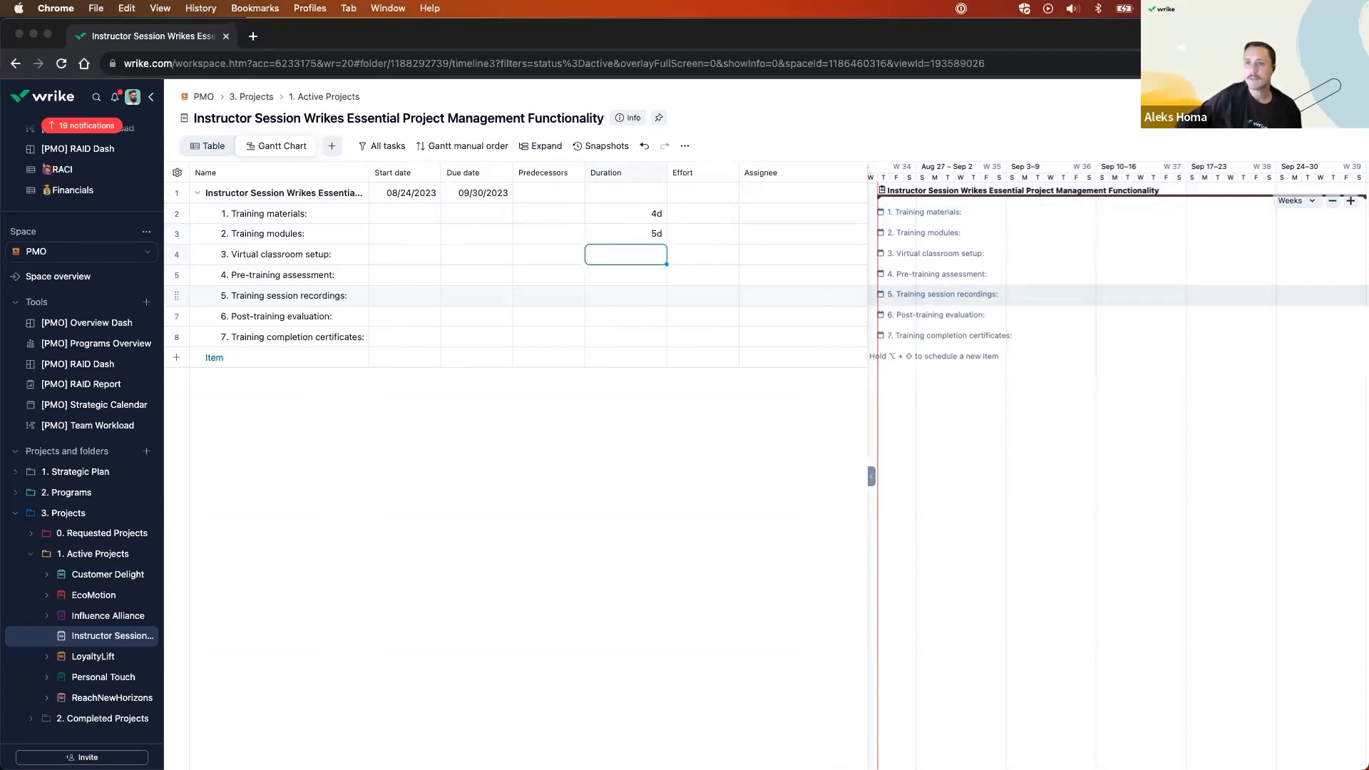
{"action": "type", "text": "1"}
{"action": "key", "text": "Return"}
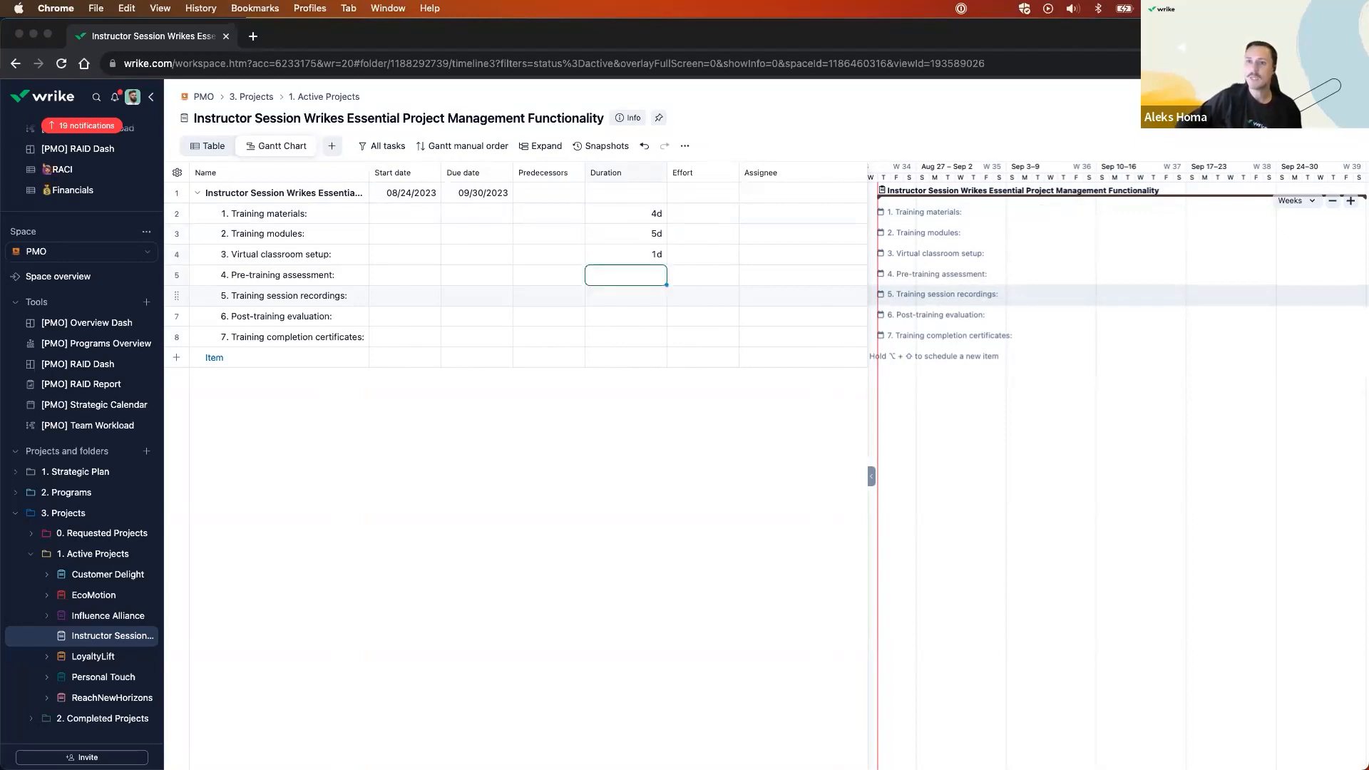
Set the durations of Pre-training assessment to 2d, Training session recordings to 3d, Post-training evaluation to 1d and Training completion certificates to 5d.
{"action": "type", "text": "2"}
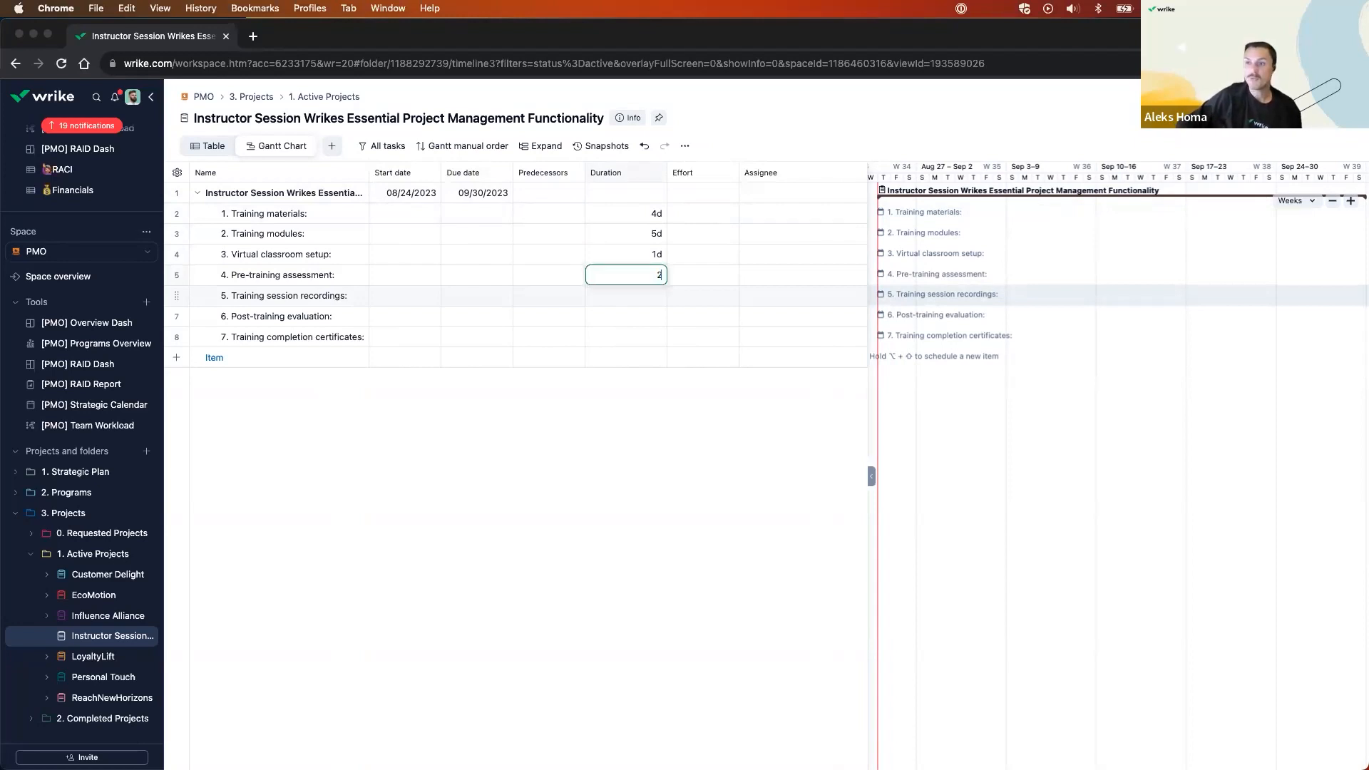
{"action": "key", "text": "Return"}
{"action": "type", "text": "3"}
{"action": "key", "text": "Return"}
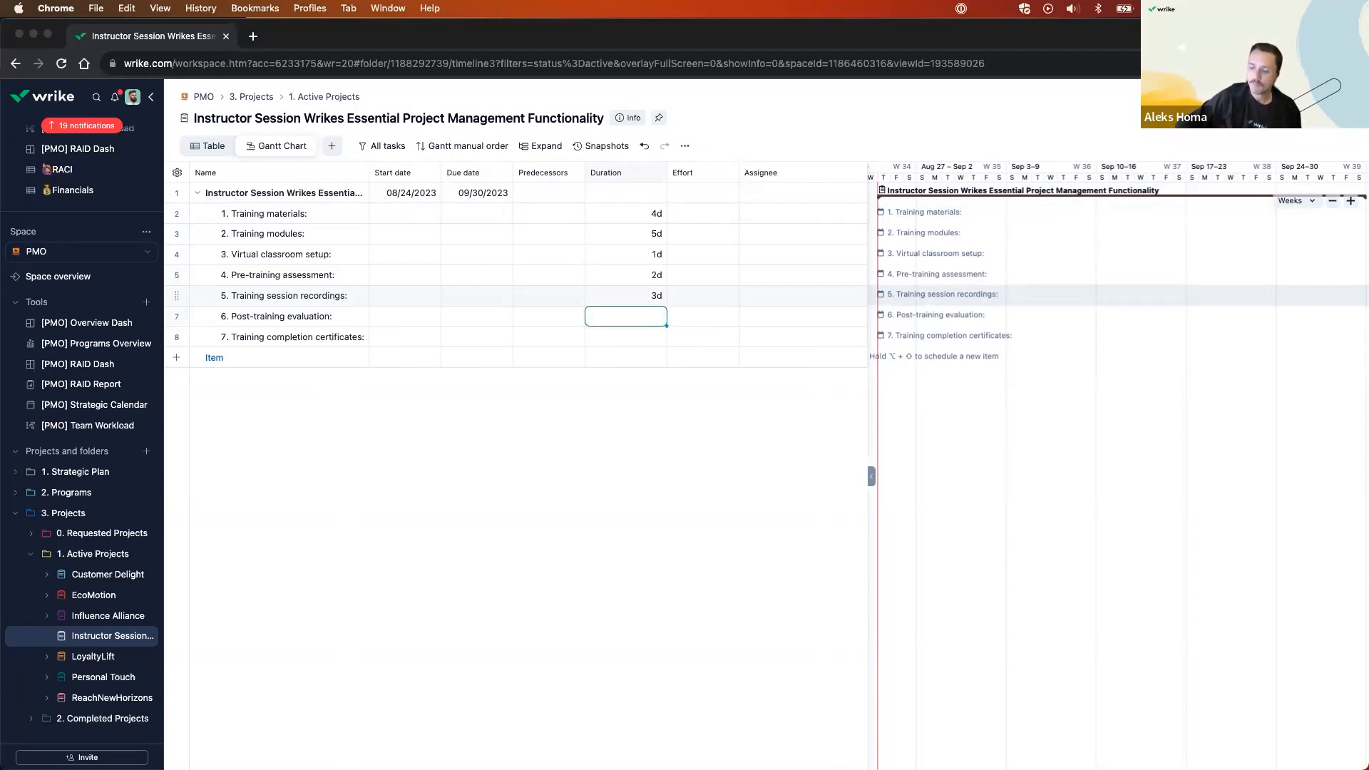
{"action": "type", "text": "1"}
{"action": "key", "text": "Return"}
{"action": "type", "text": "5"}
{"action": "key", "text": "Return"}
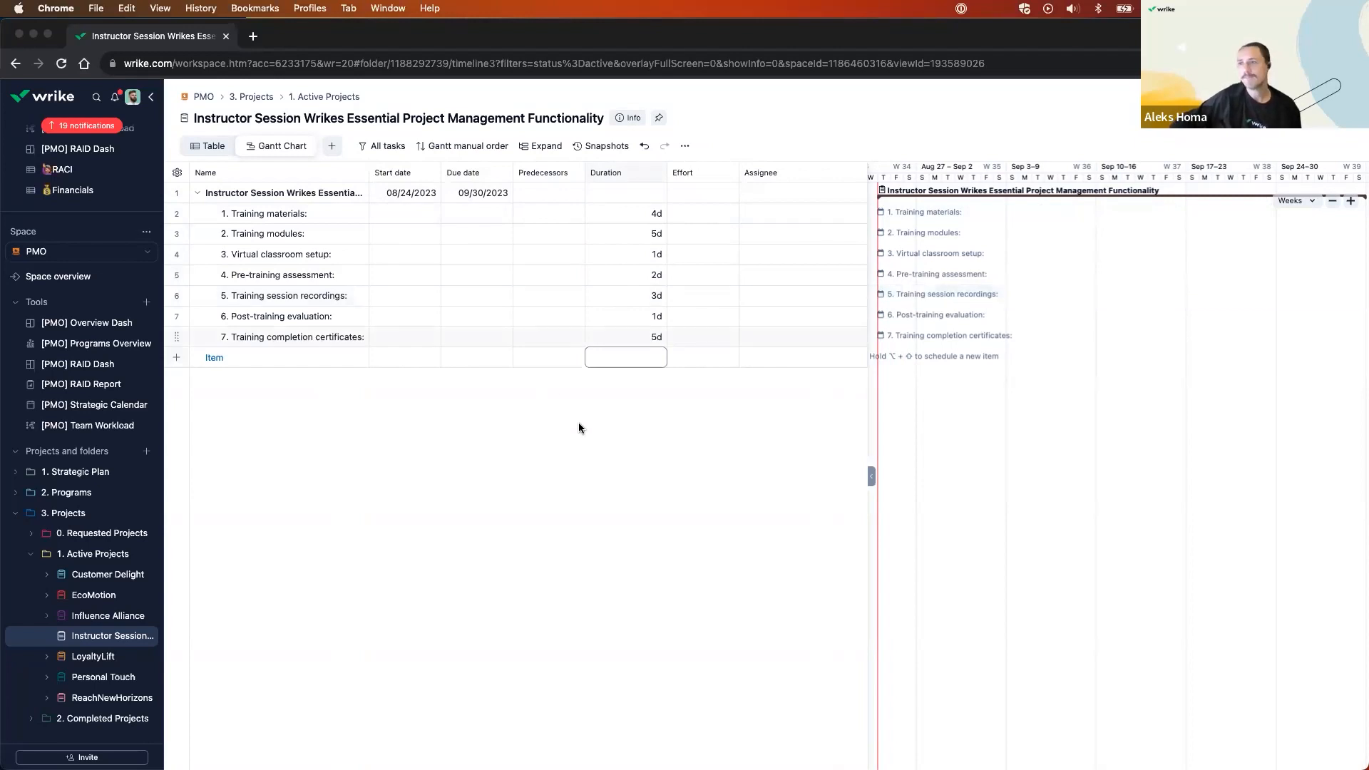
{"action": "left_click", "coordinate": [632, 453]}
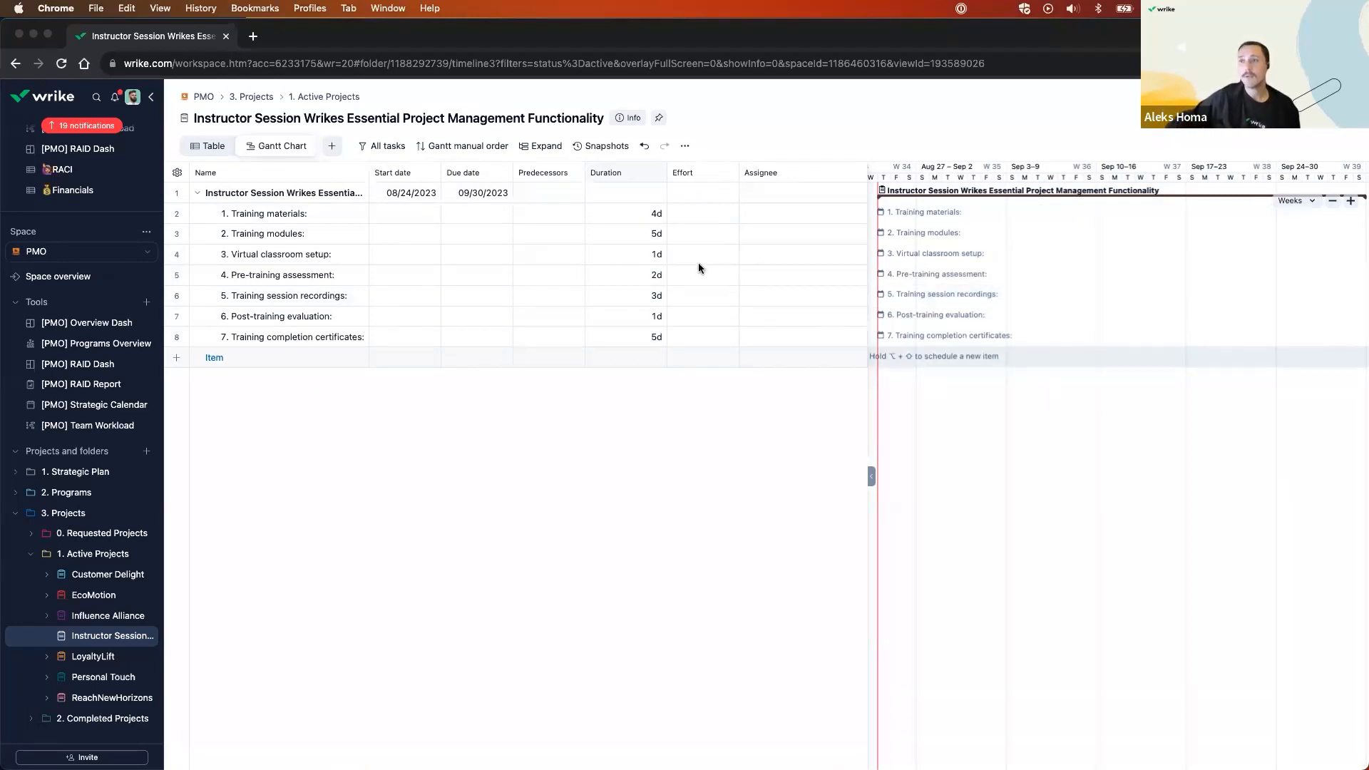
{"action": "left_click", "coordinate": [695, 217]}
{"action": "type", "text": "1h"}
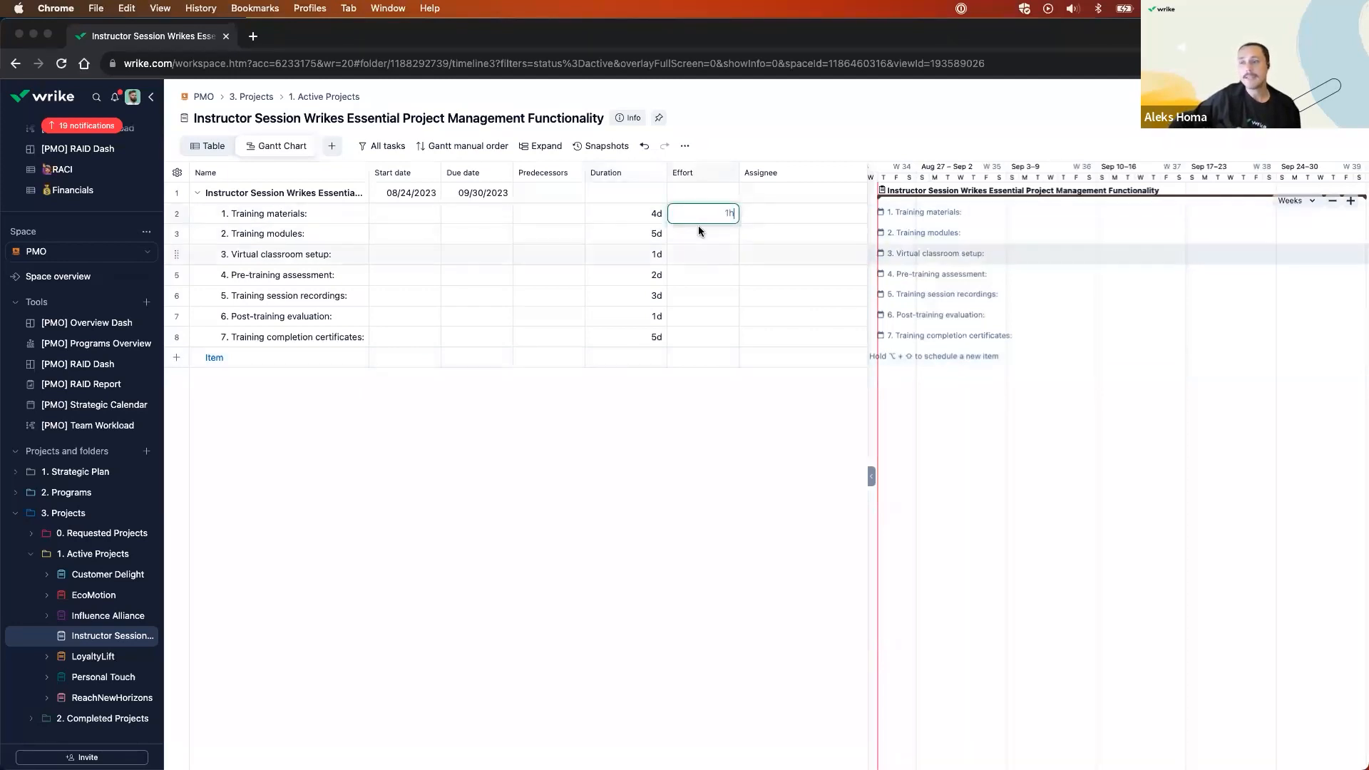
{"action": "left_click", "coordinate": [675, 484]}
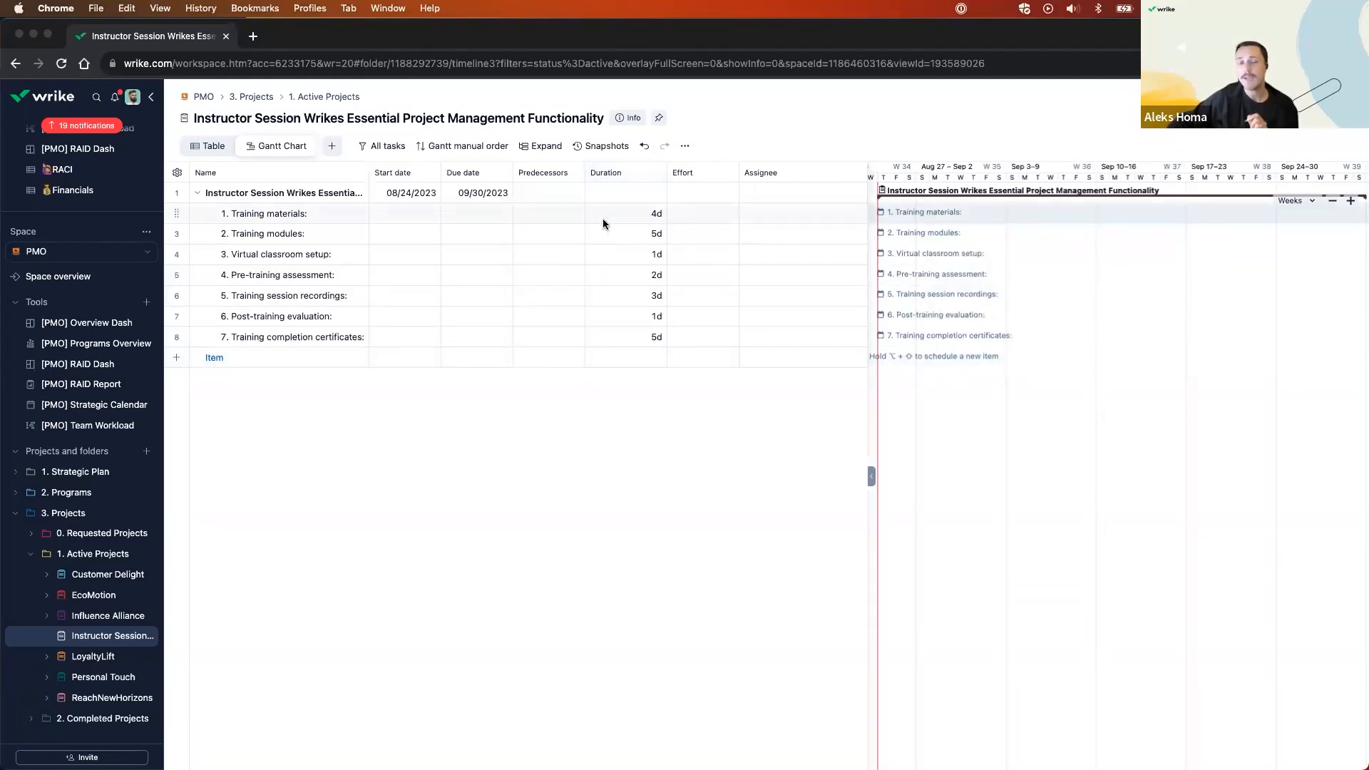
Set the effort of Training materials to 12h, Training modules to 3h and Virtual classroom setup to 4h.
{"action": "left_click", "coordinate": [691, 213]}
{"action": "type", "text": "1h"}
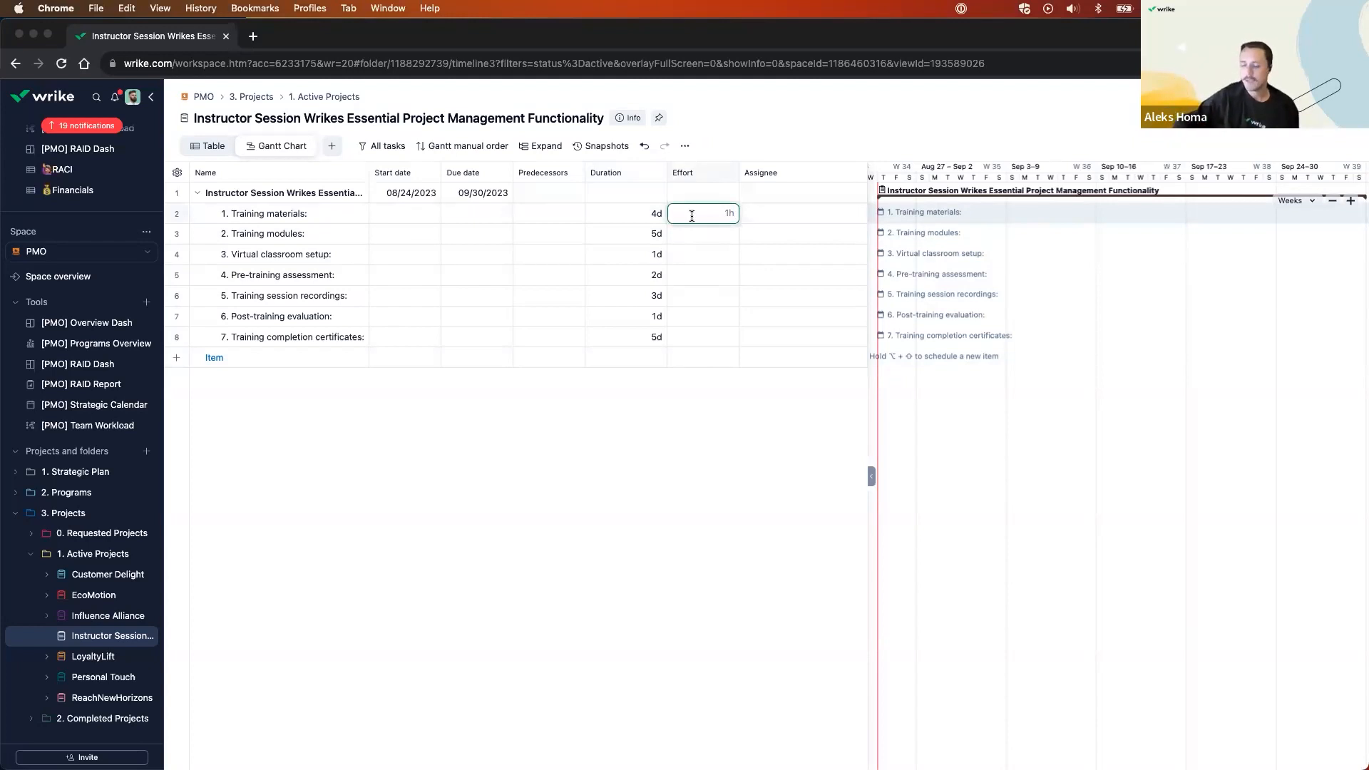
{"action": "type", "text": "12h"}
{"action": "key", "text": "Return"}
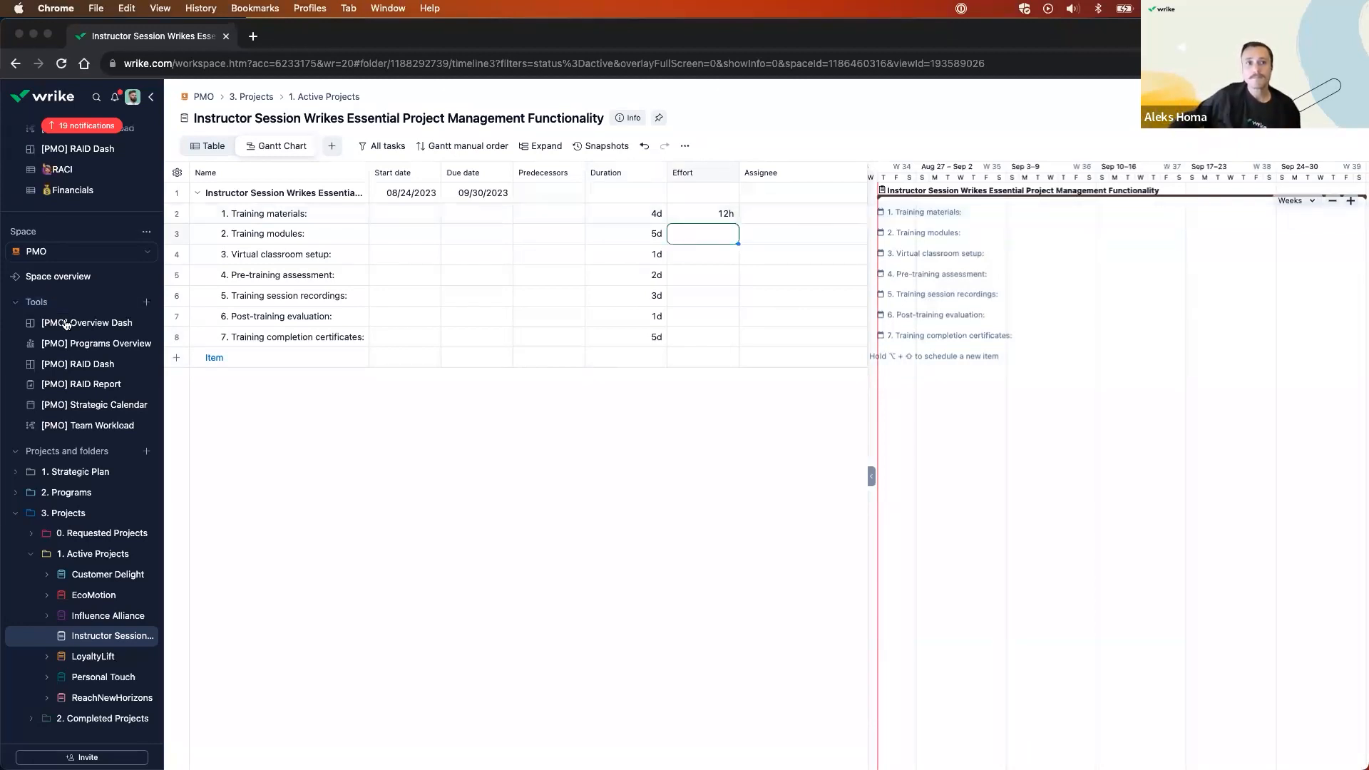
{"action": "left_click", "coordinate": [483, 463]}
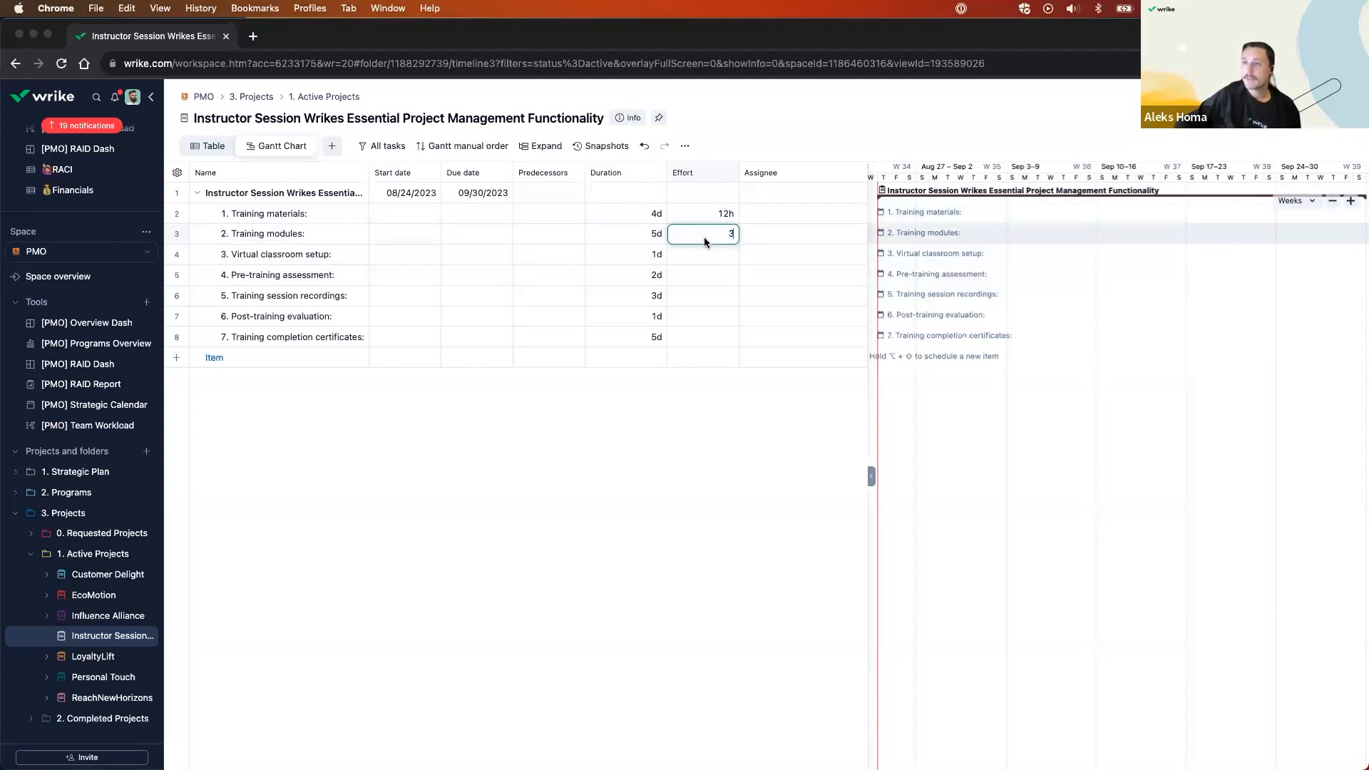
{"action": "type", "text": "4h"}
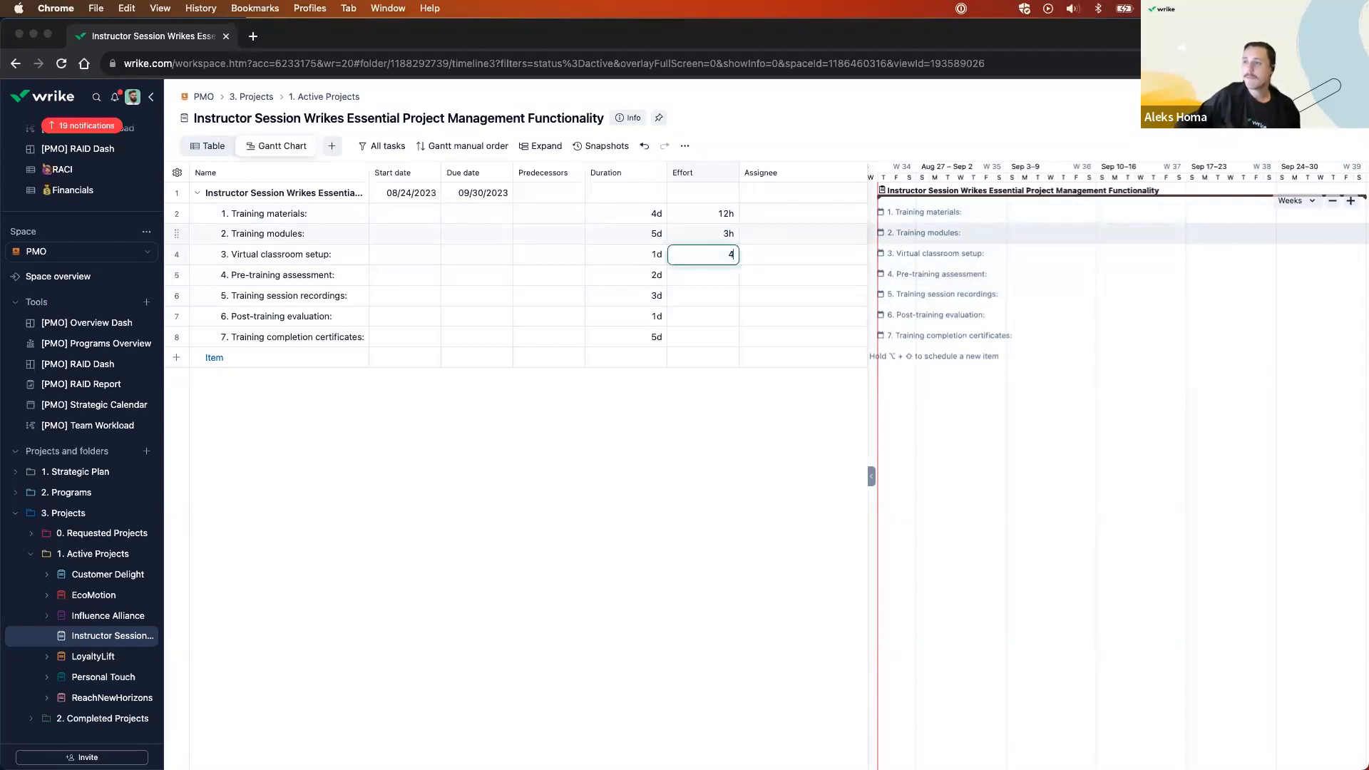
{"action": "key", "text": "Return"}
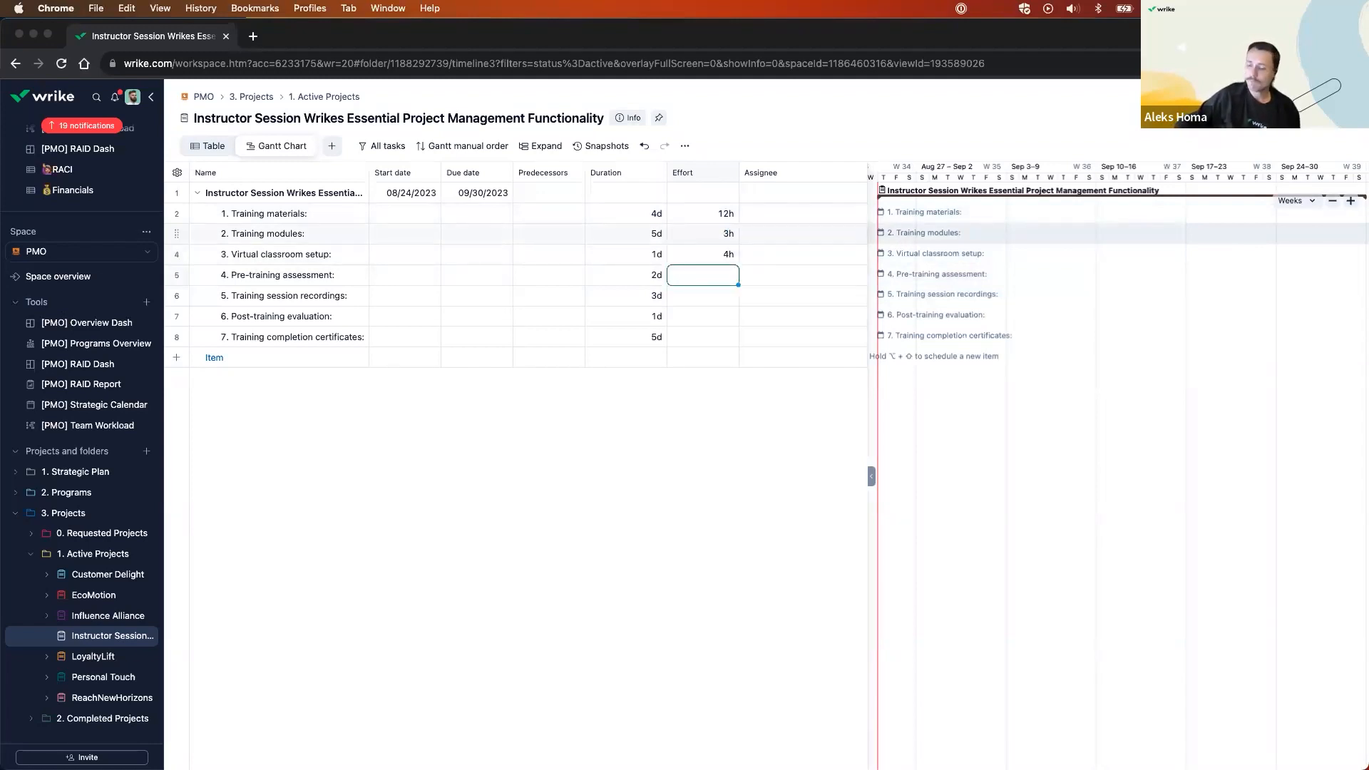
Set the effort of Pre-training assessment to 1h, Training session recordings to 2h, Post-training evaluation to 5h and Training completion certificates to 6h.
{"action": "type", "text": "1h"}
{"action": "key", "text": "Return"}
{"action": "type", "text": "2h"}
{"action": "key", "text": "Return"}
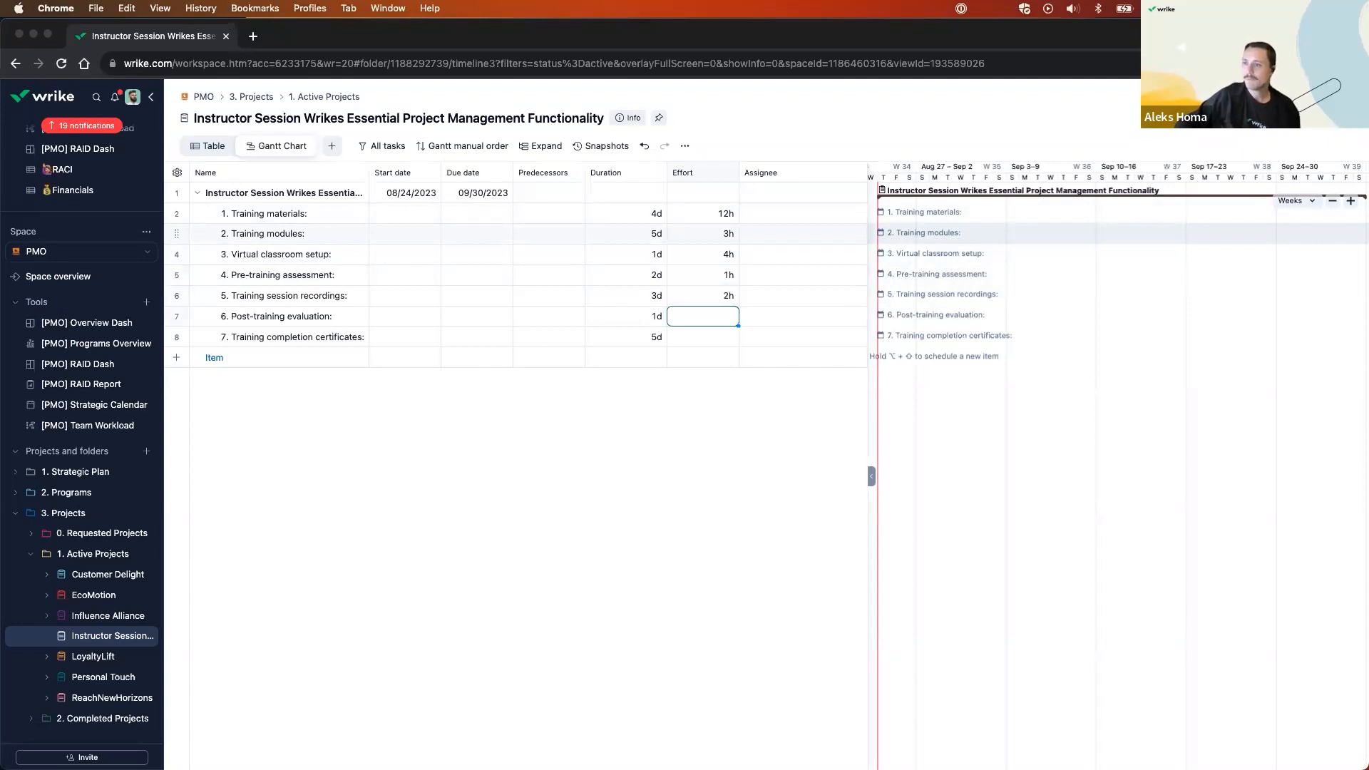
{"action": "type", "text": "5h"}
{"action": "key", "text": "Return"}
{"action": "type", "text": "6h"}
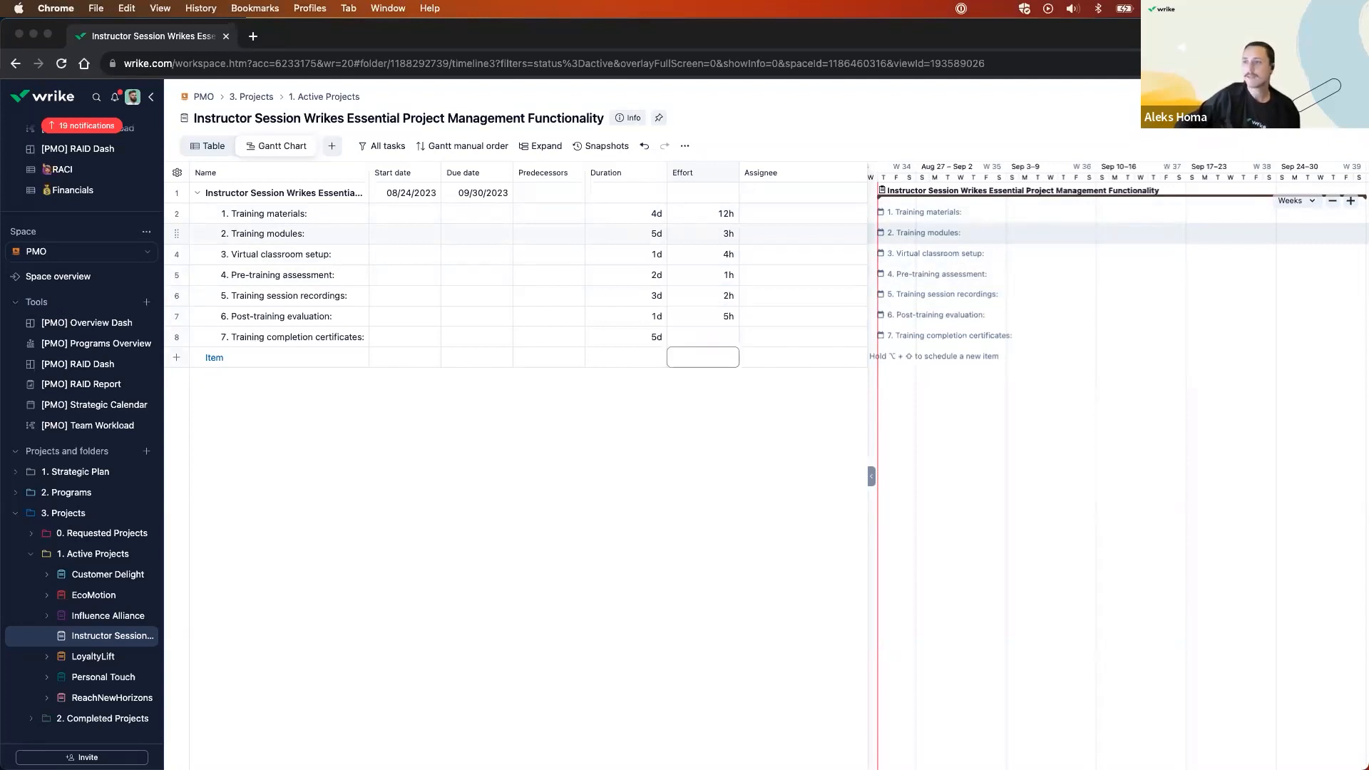
{"action": "key", "text": "Return"}
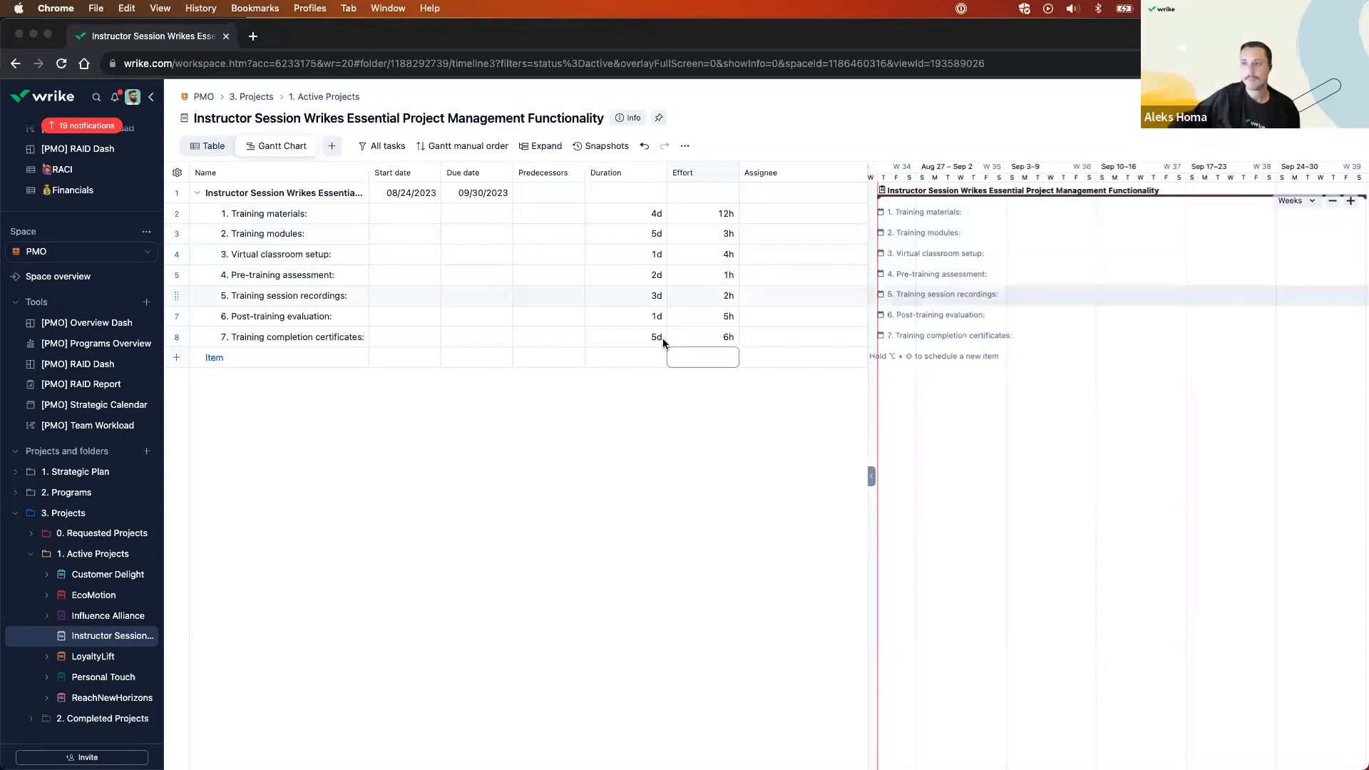
Assign Training materials to the Project Manager role and fill that assignee down to the other six subitems.
{"action": "left_click", "coordinate": [806, 221]}
{"action": "left_click", "coordinate": [806, 221]}
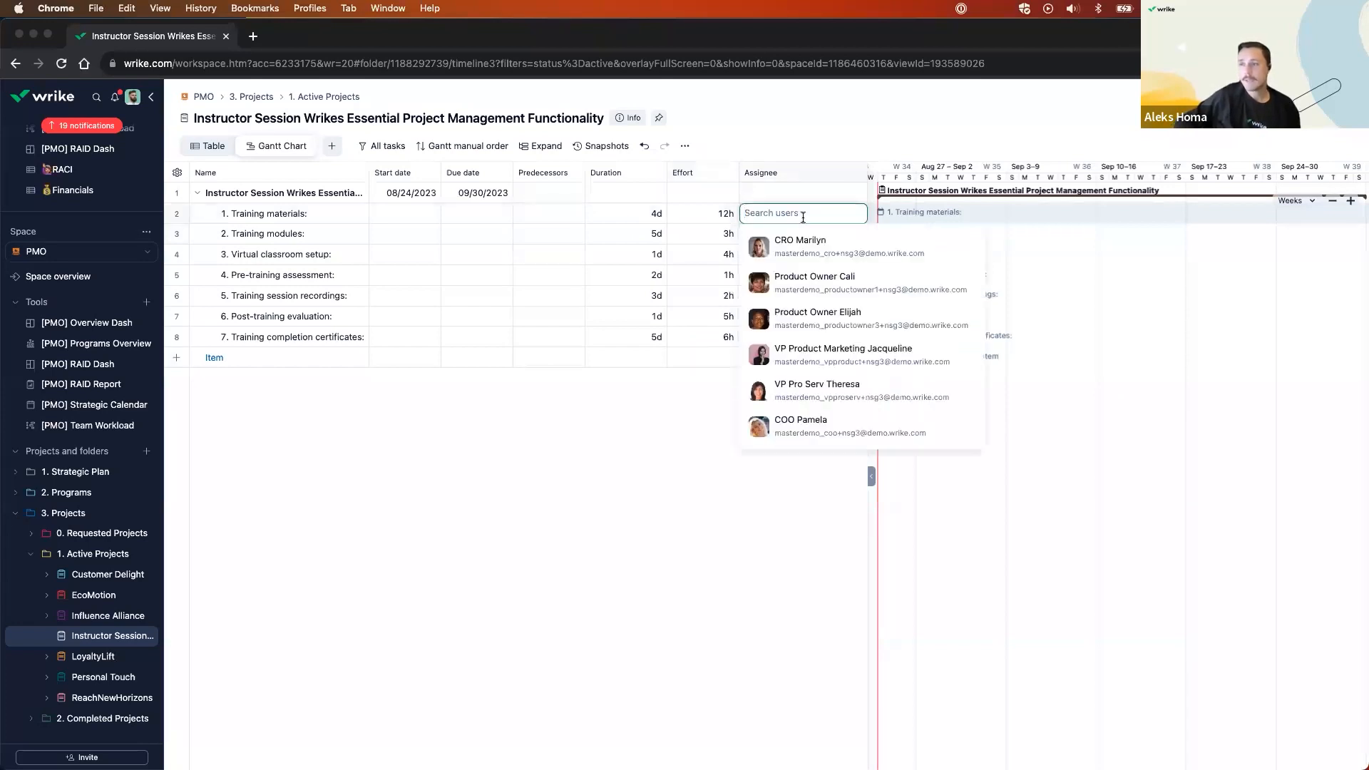
{"action": "type", "text": "projec"}
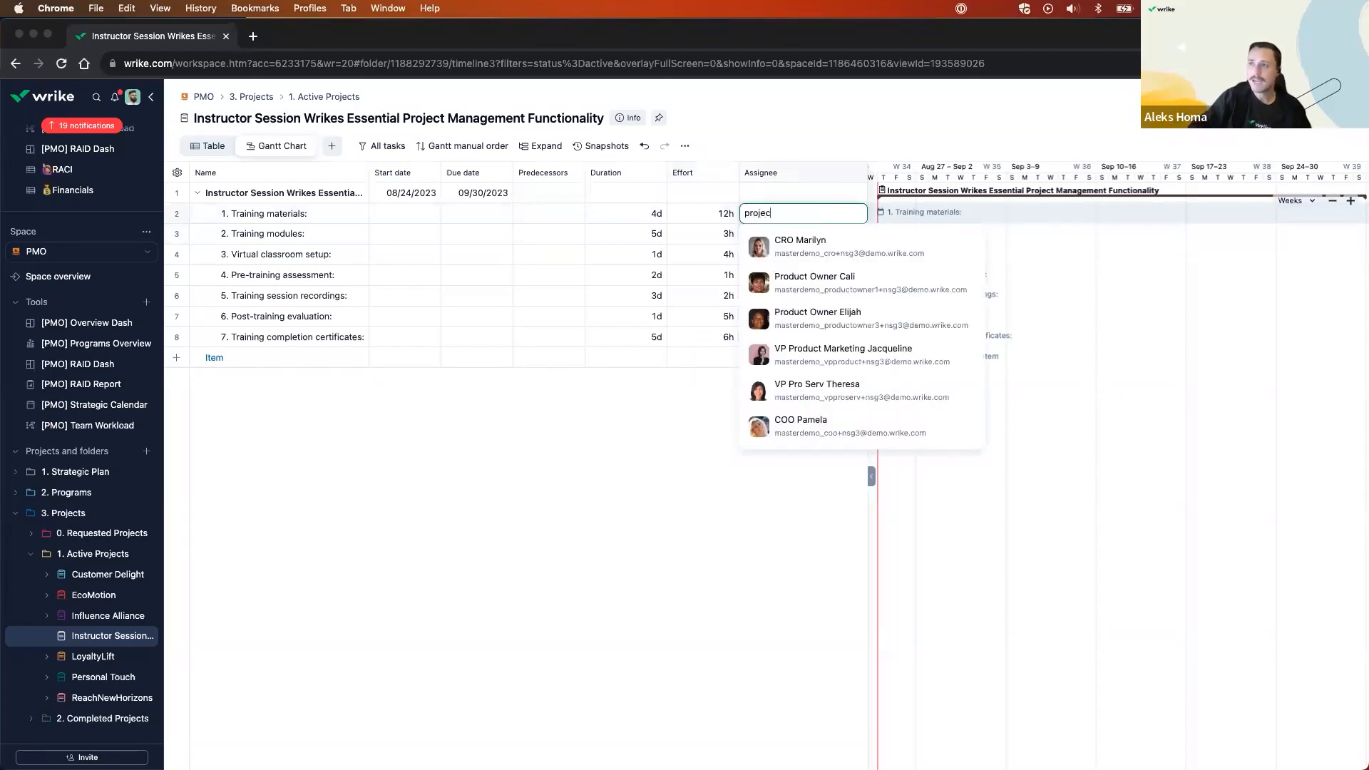
{"action": "type", "text": "t"}
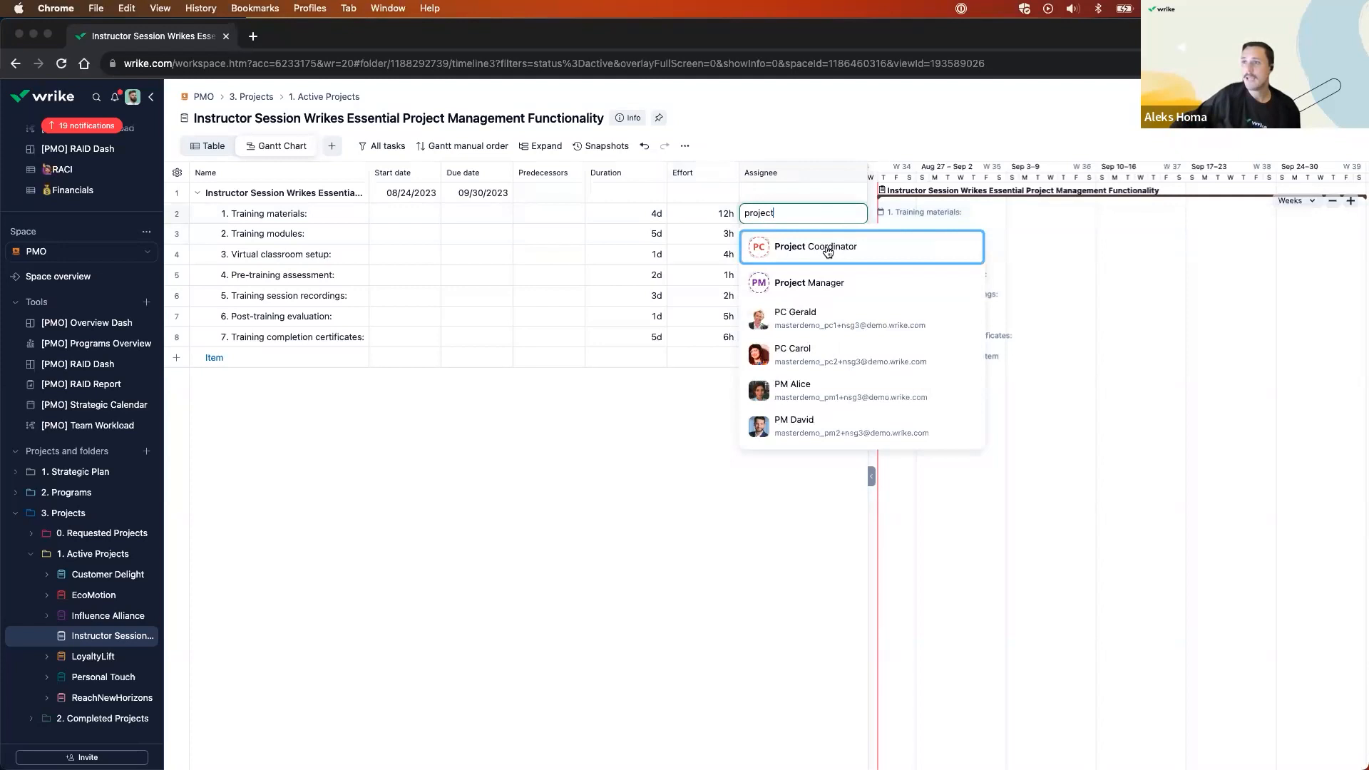
{"action": "left_click", "coordinate": [815, 282]}
{"action": "left_click", "coordinate": [583, 492]}
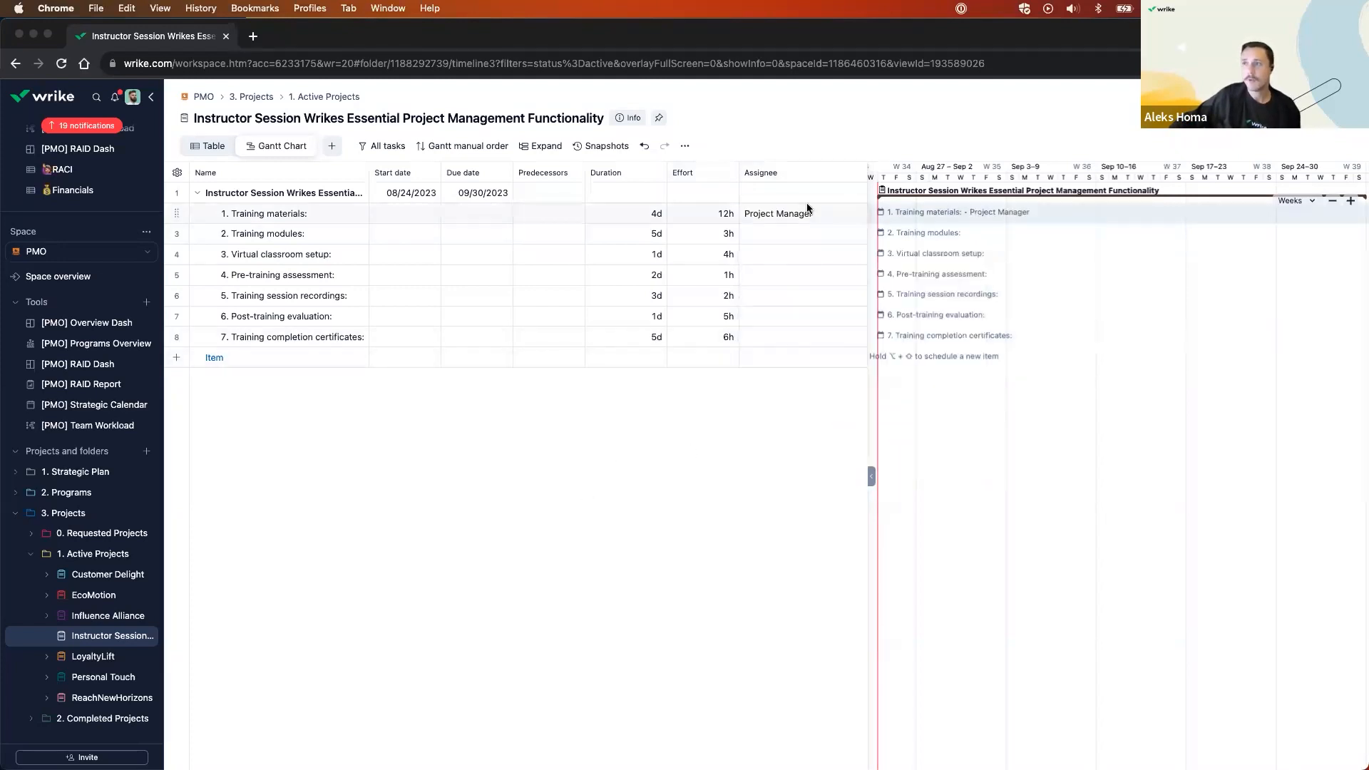
{"action": "left_click", "coordinate": [825, 333], "text": "shift"}
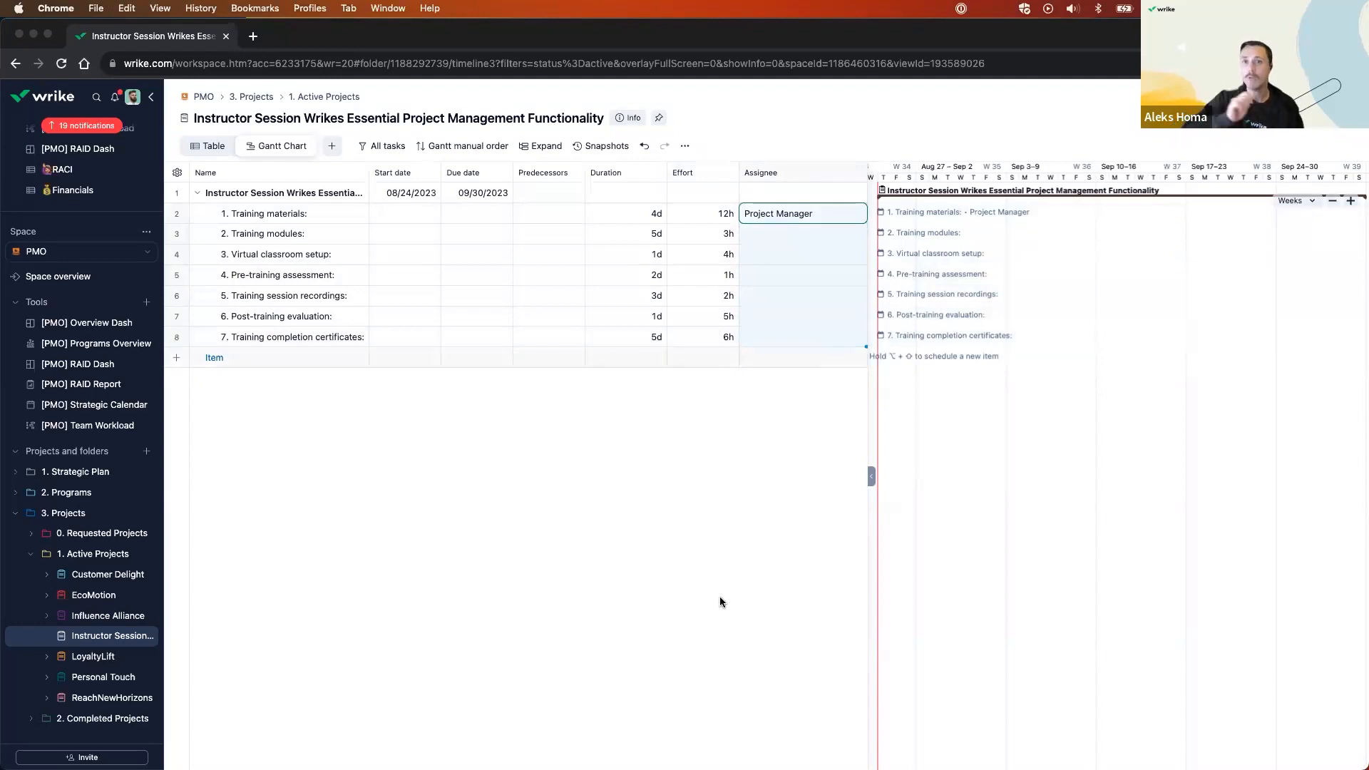
{"action": "key", "text": "super+d"}
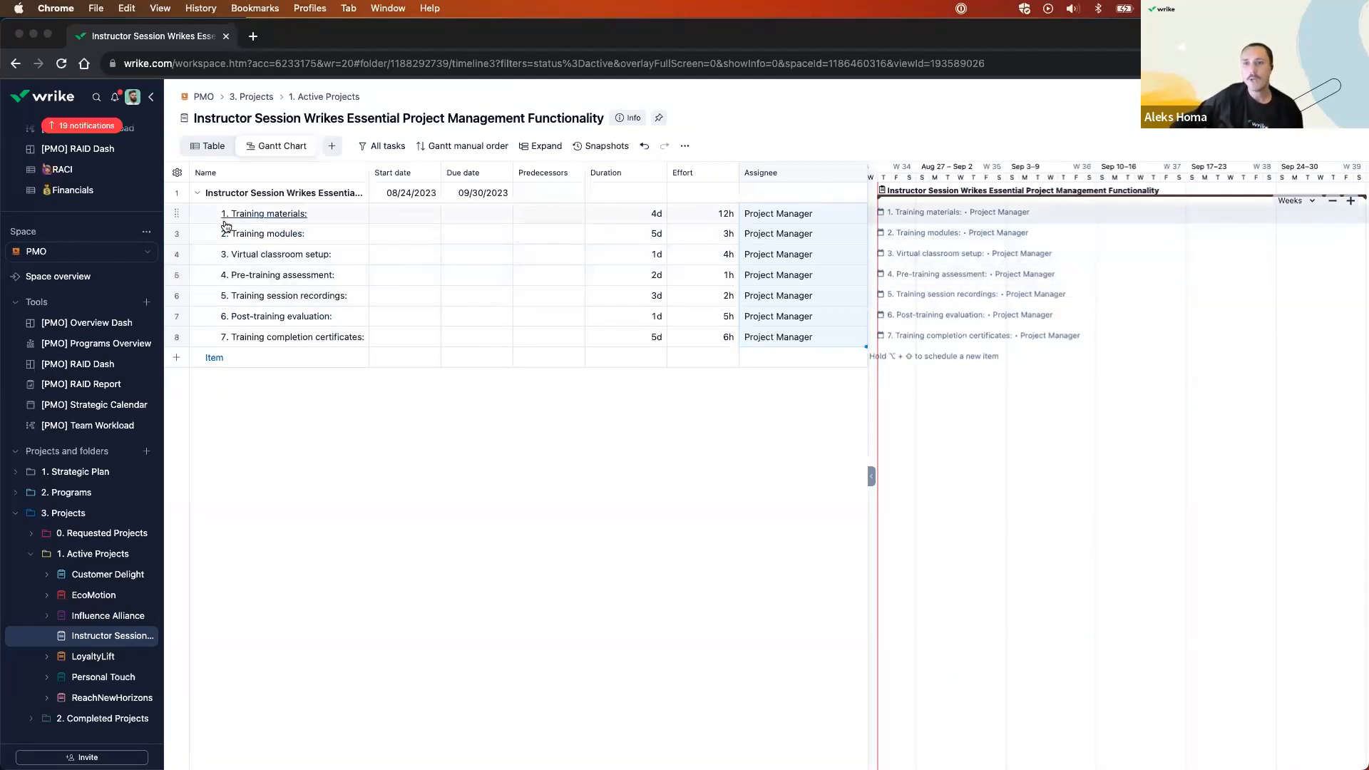
Add a task named 10. Name to the project and sort the table by name in ascending order.
{"action": "left_click", "coordinate": [263, 357]}
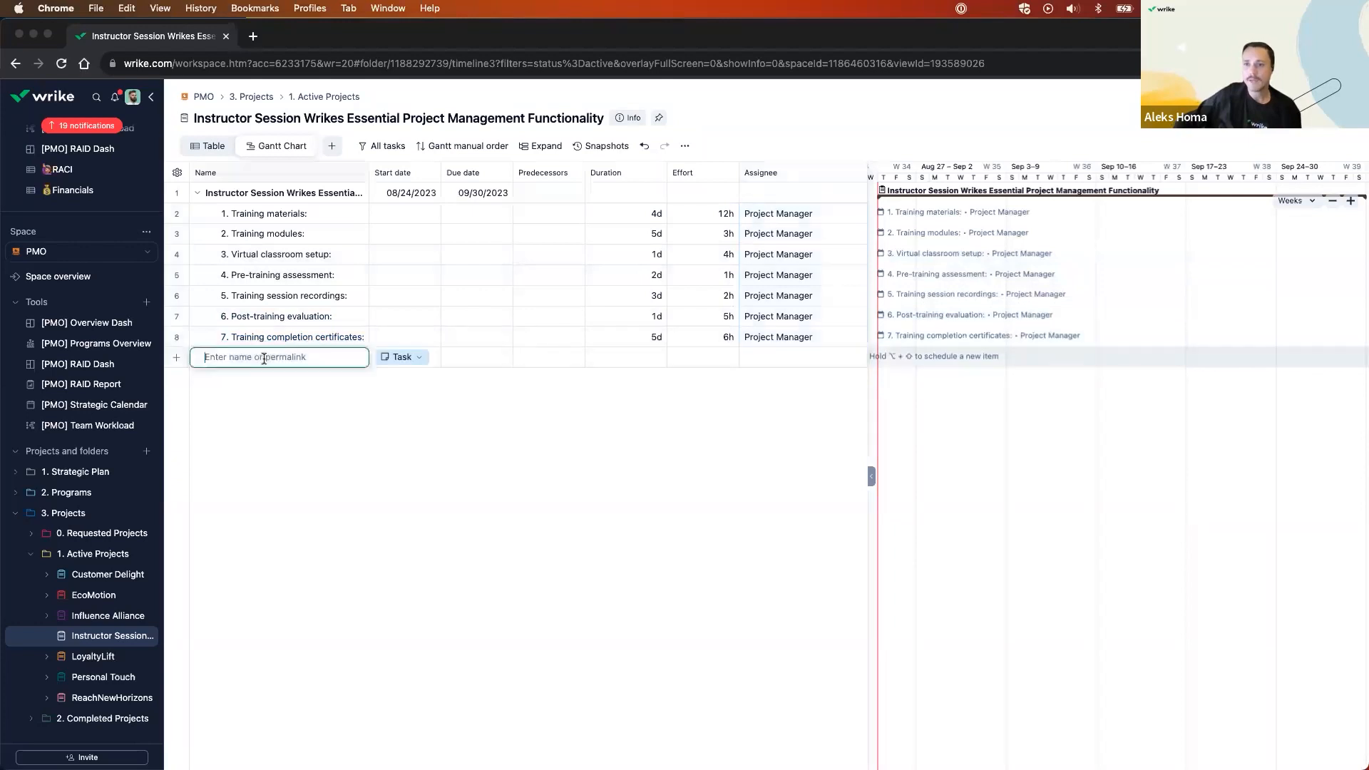
{"action": "type", "text": "10"}
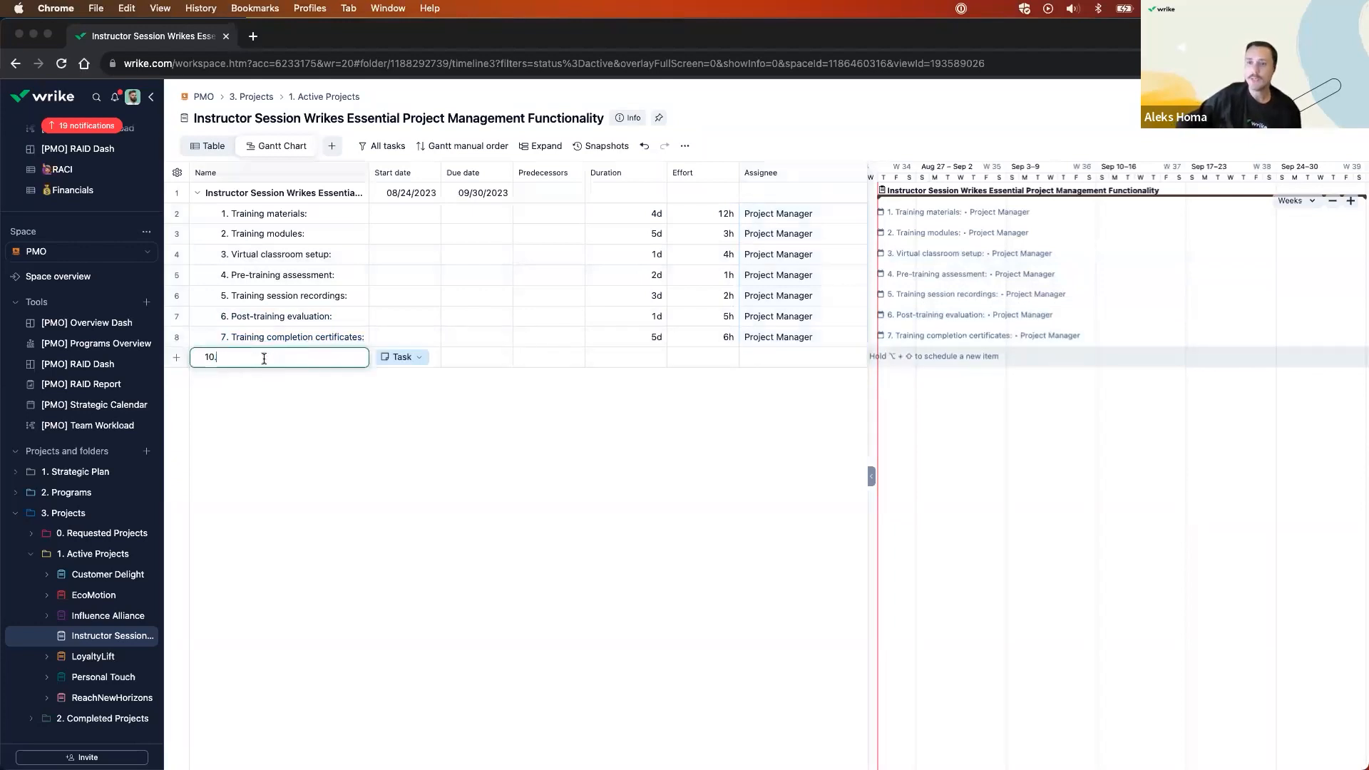
{"action": "type", "text": ". Name"}
{"action": "key", "text": "Return"}
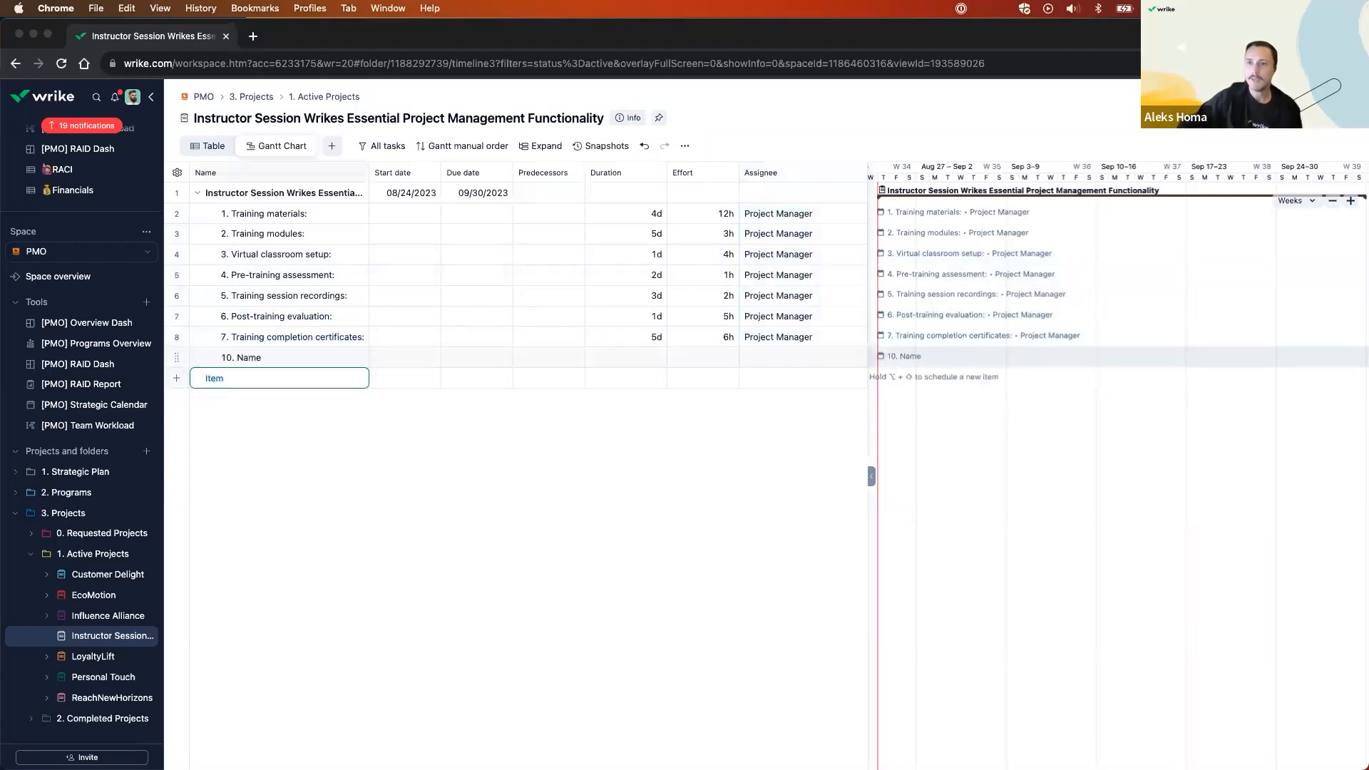
{"action": "left_click", "coordinate": [353, 178]}
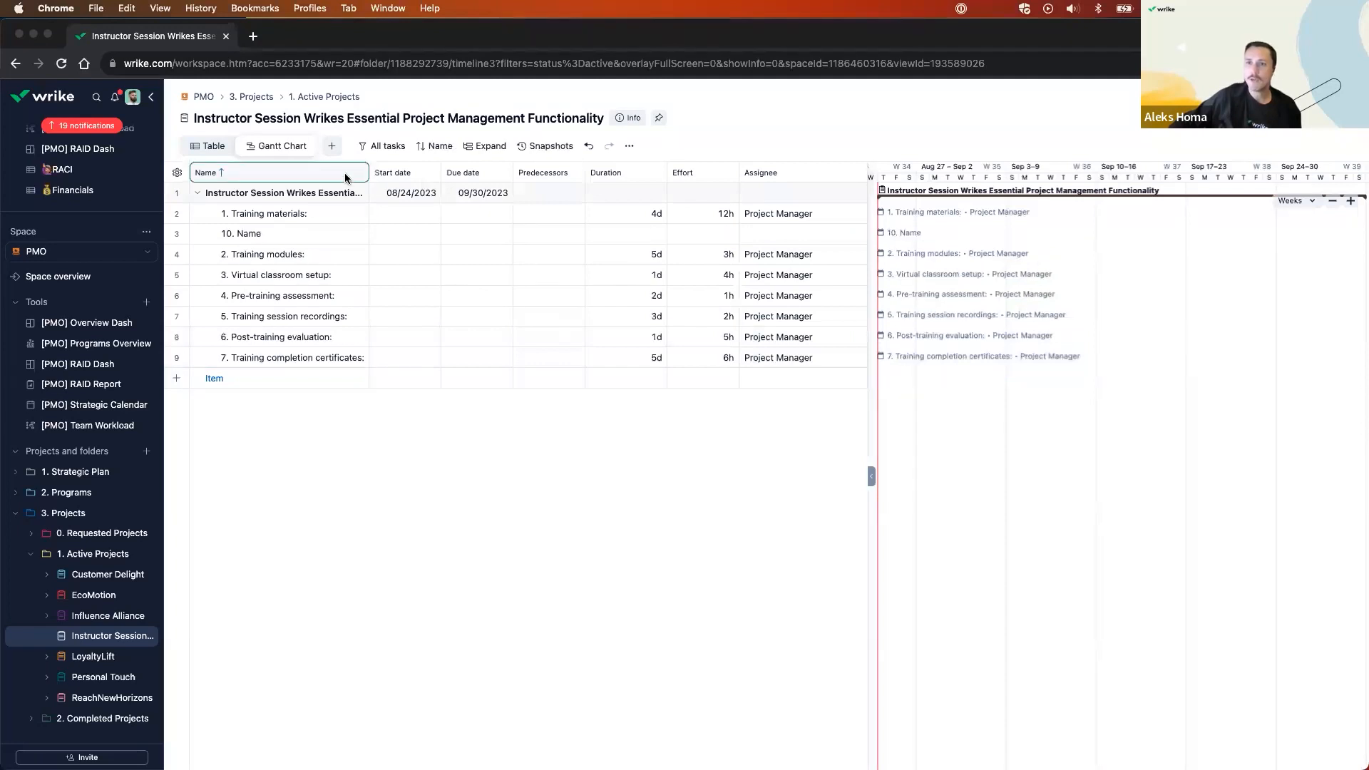
{"action": "left_click", "coordinate": [333, 214]}
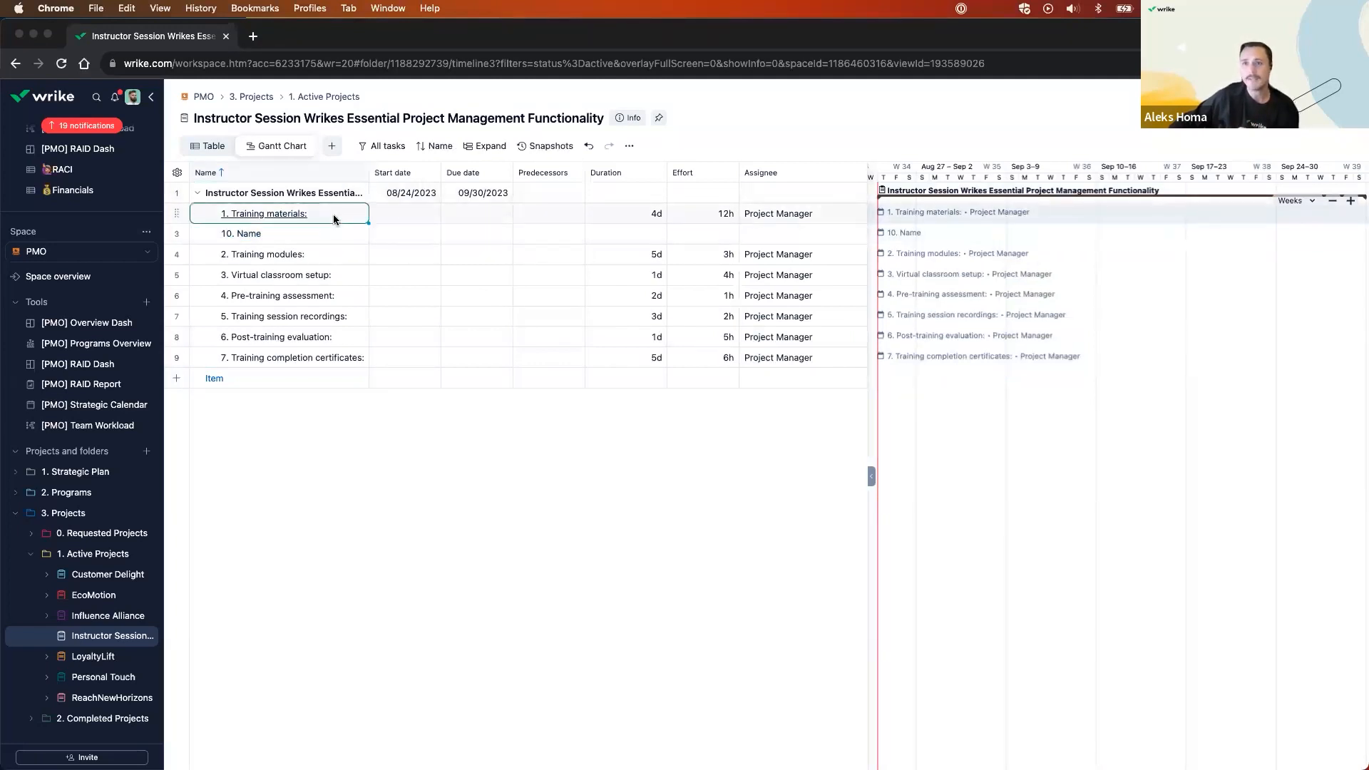
Renumber the Training materials, Training modules and Virtual classroom setup tasks as 01., 02. and 03.
{"action": "type", "text": "0"}
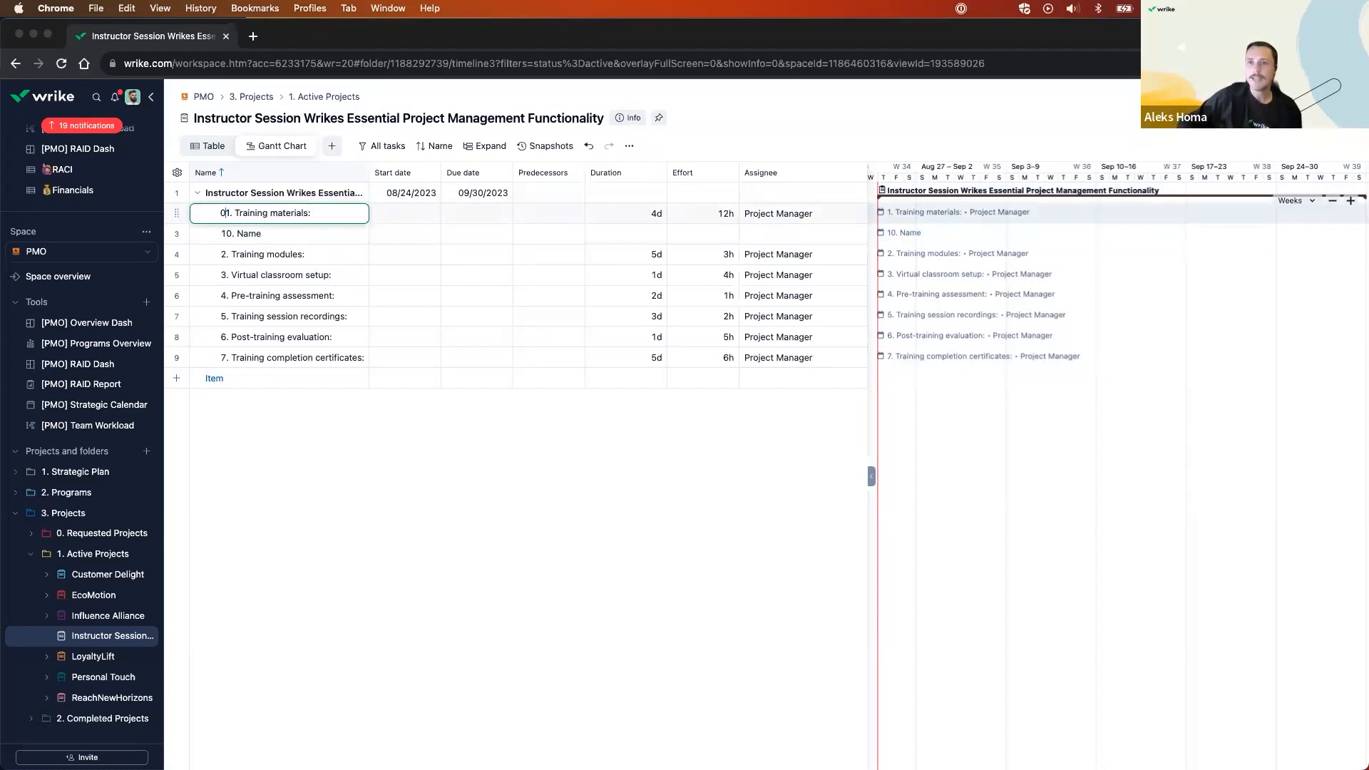
{"action": "left_click", "coordinate": [345, 240]}
{"action": "left_click", "coordinate": [353, 256]}
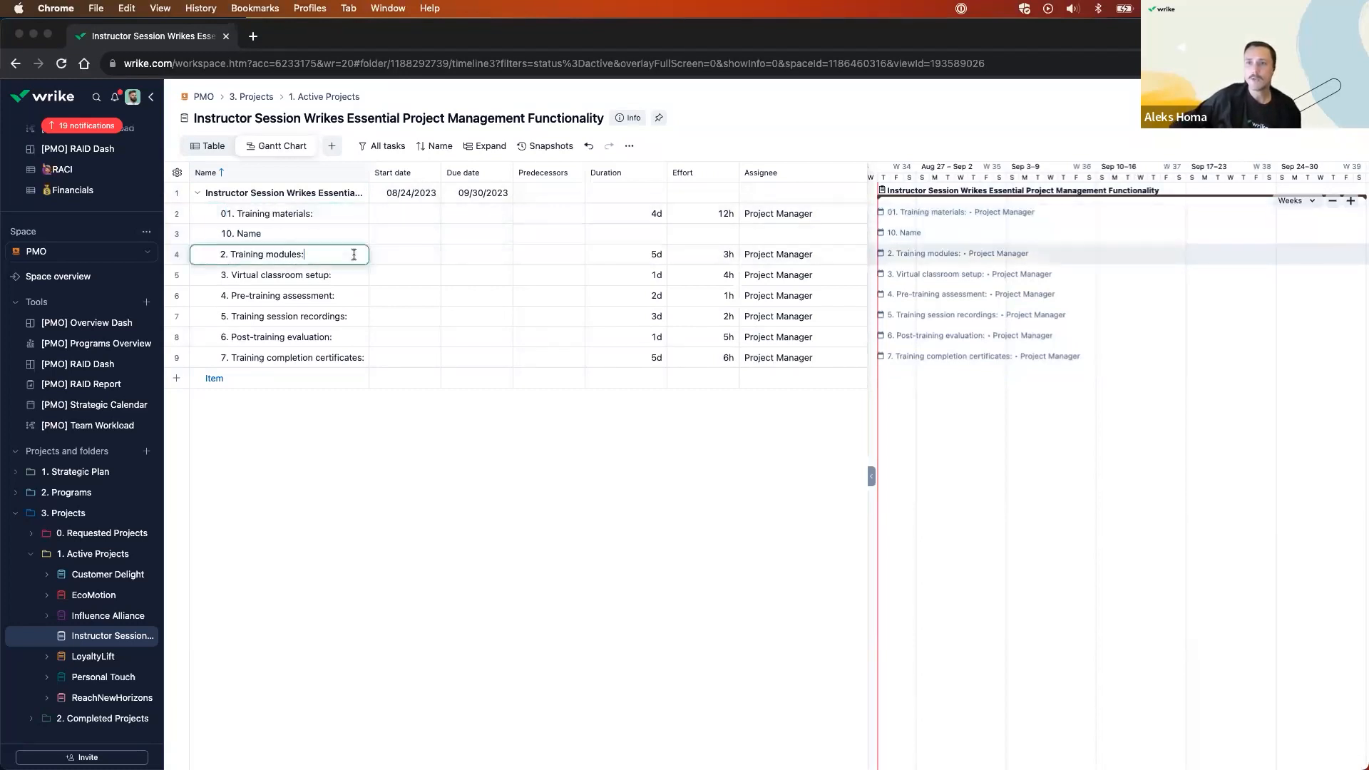
{"action": "type", "text": "0"}
{"action": "left_click", "coordinate": [281, 277]}
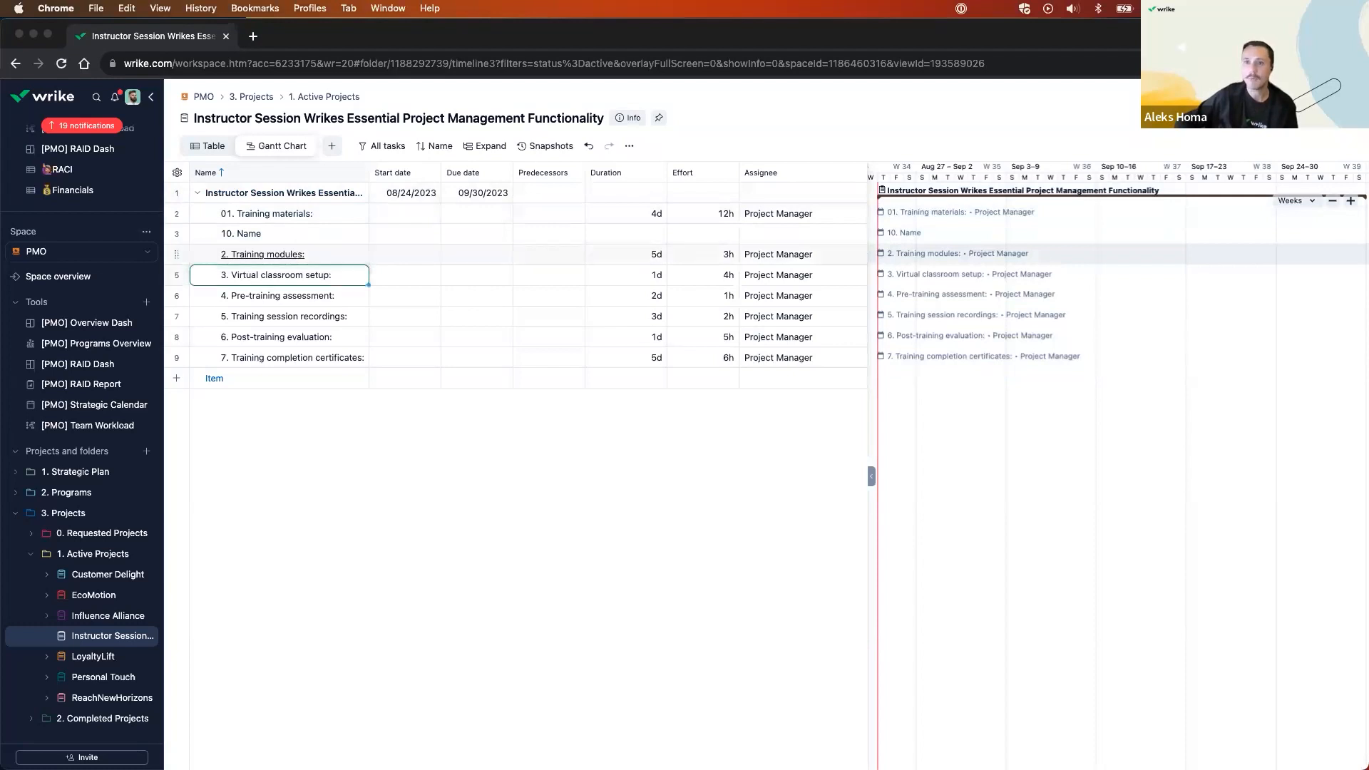
{"action": "left_click", "coordinate": [353, 274]}
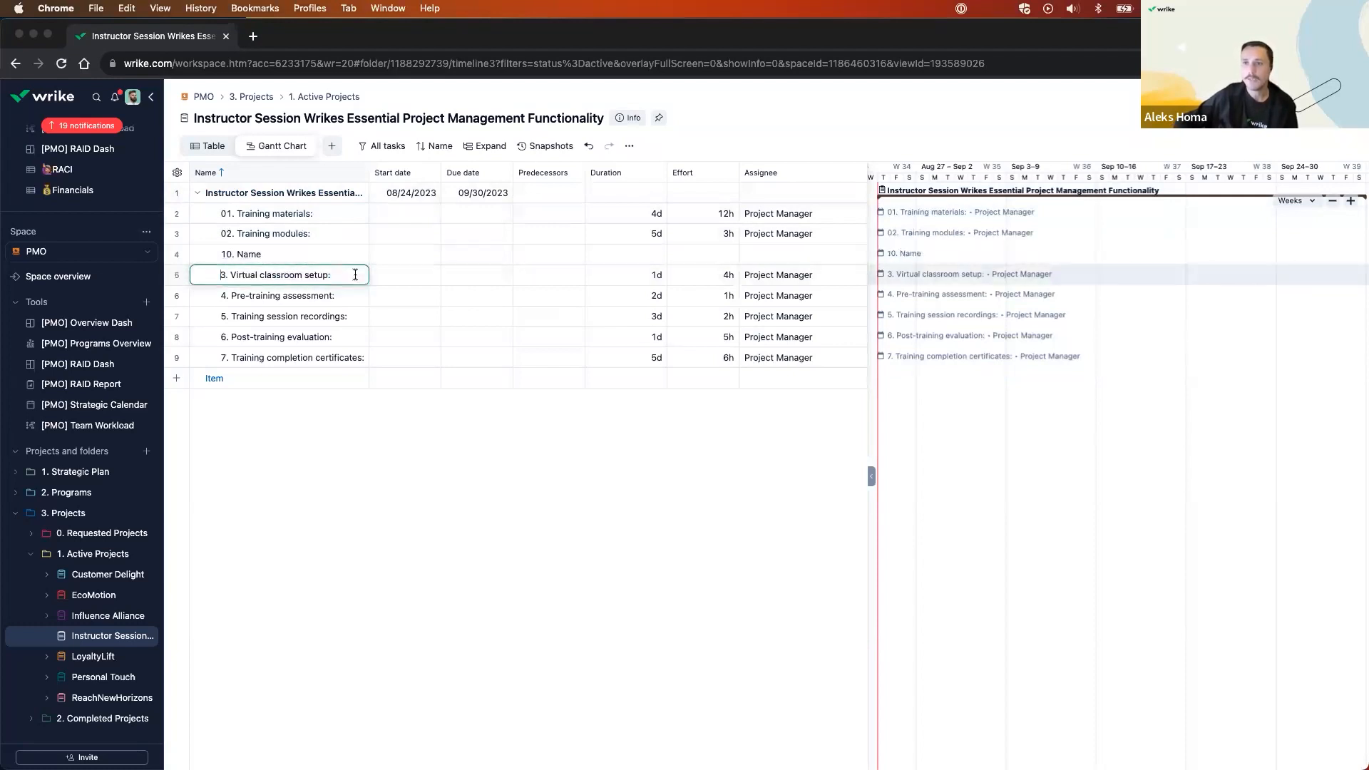
{"action": "type", "text": "0"}
Renumber the Pre-training assessment and Training session recordings tasks as 04. and 05.
{"action": "left_click", "coordinate": [364, 294]}
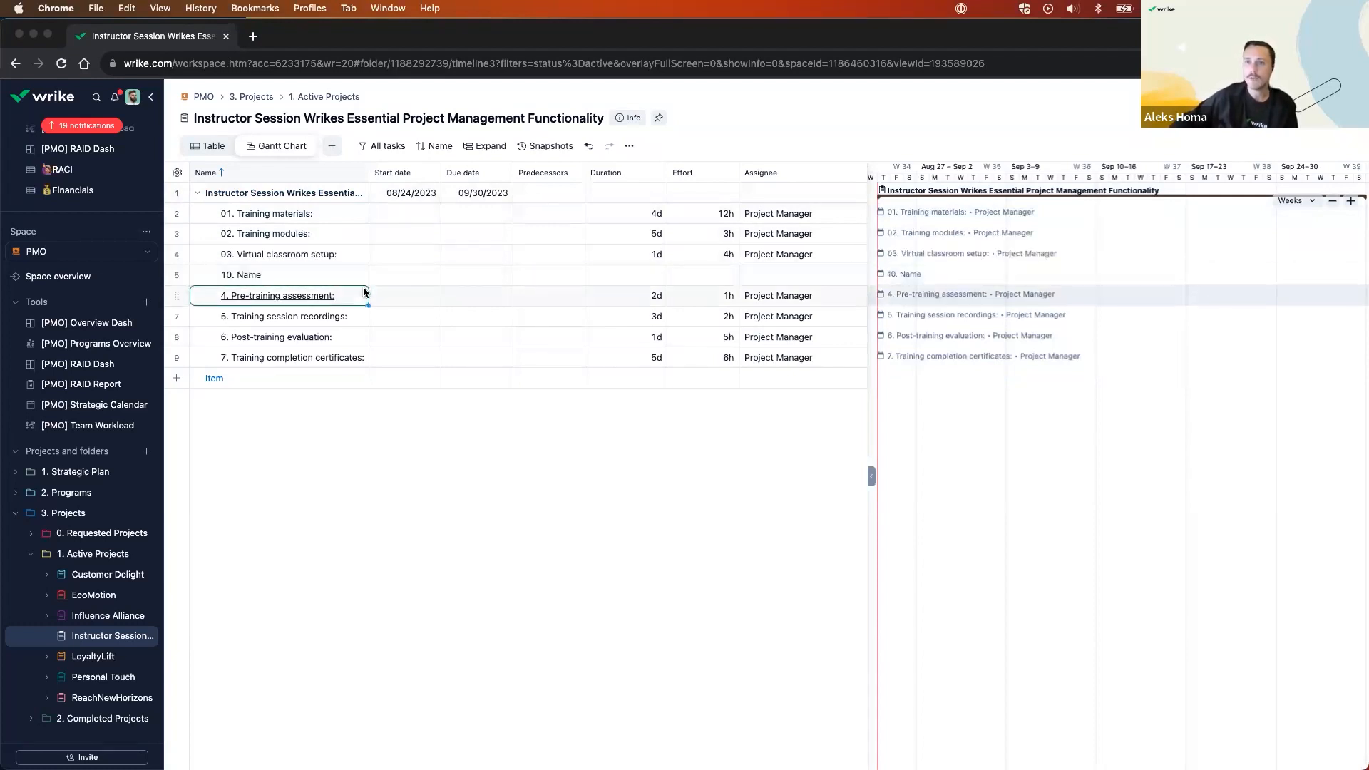
{"action": "left_click", "coordinate": [357, 294]}
{"action": "type", "text": "0"}
{"action": "left_click", "coordinate": [353, 316]}
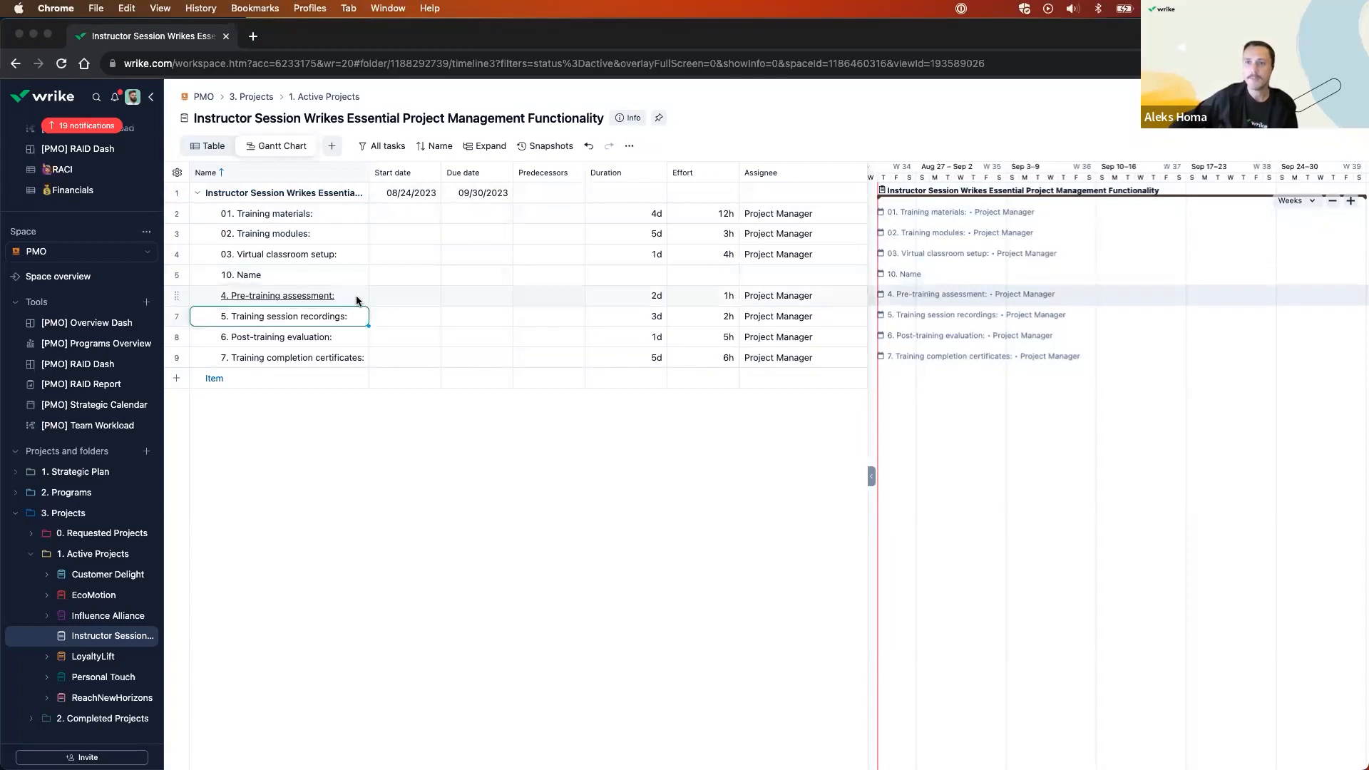
{"action": "left_click", "coordinate": [352, 318]}
{"action": "type", "text": "0"}
Renumber the Post-training evaluation and Training completion certificates tasks as 06. and 07.
{"action": "left_click", "coordinate": [358, 336]}
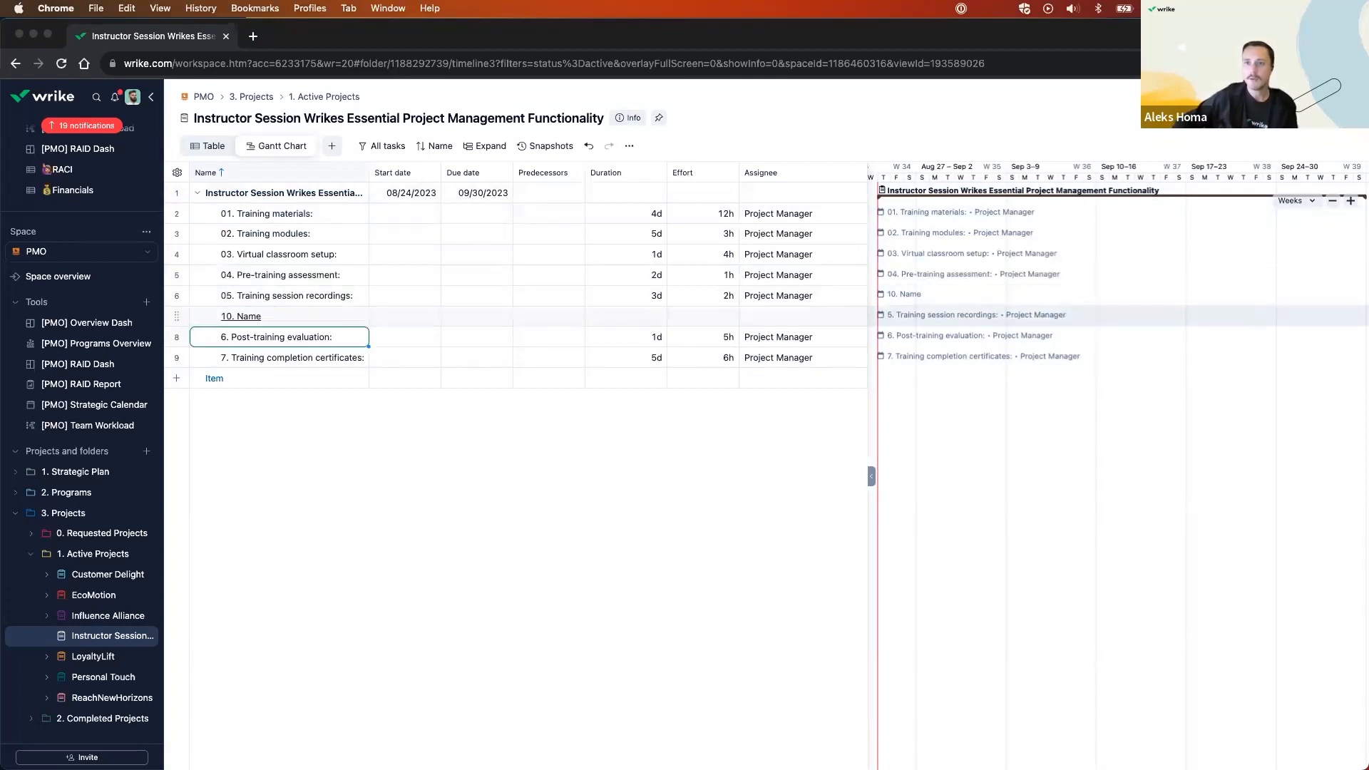
{"action": "left_click", "coordinate": [361, 334]}
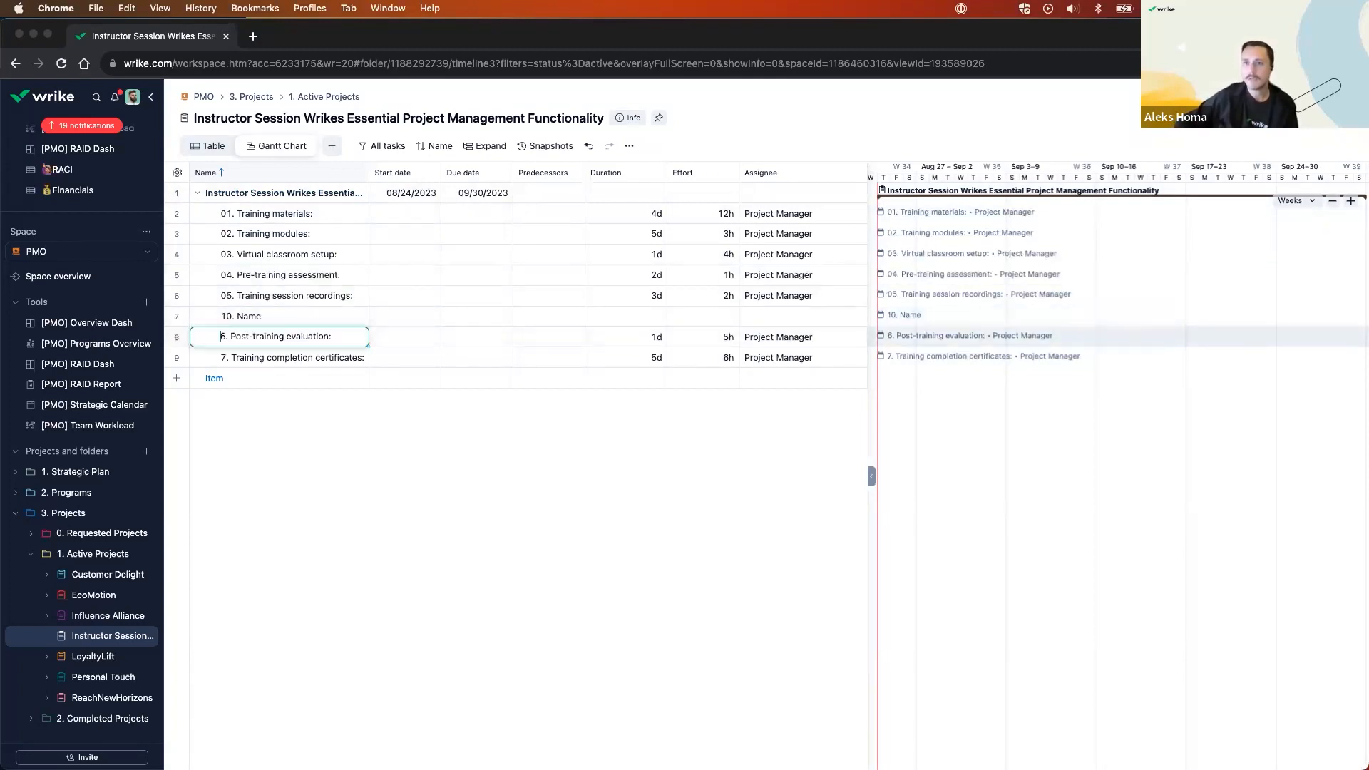
{"action": "type", "text": "0"}
{"action": "left_click", "coordinate": [359, 356]}
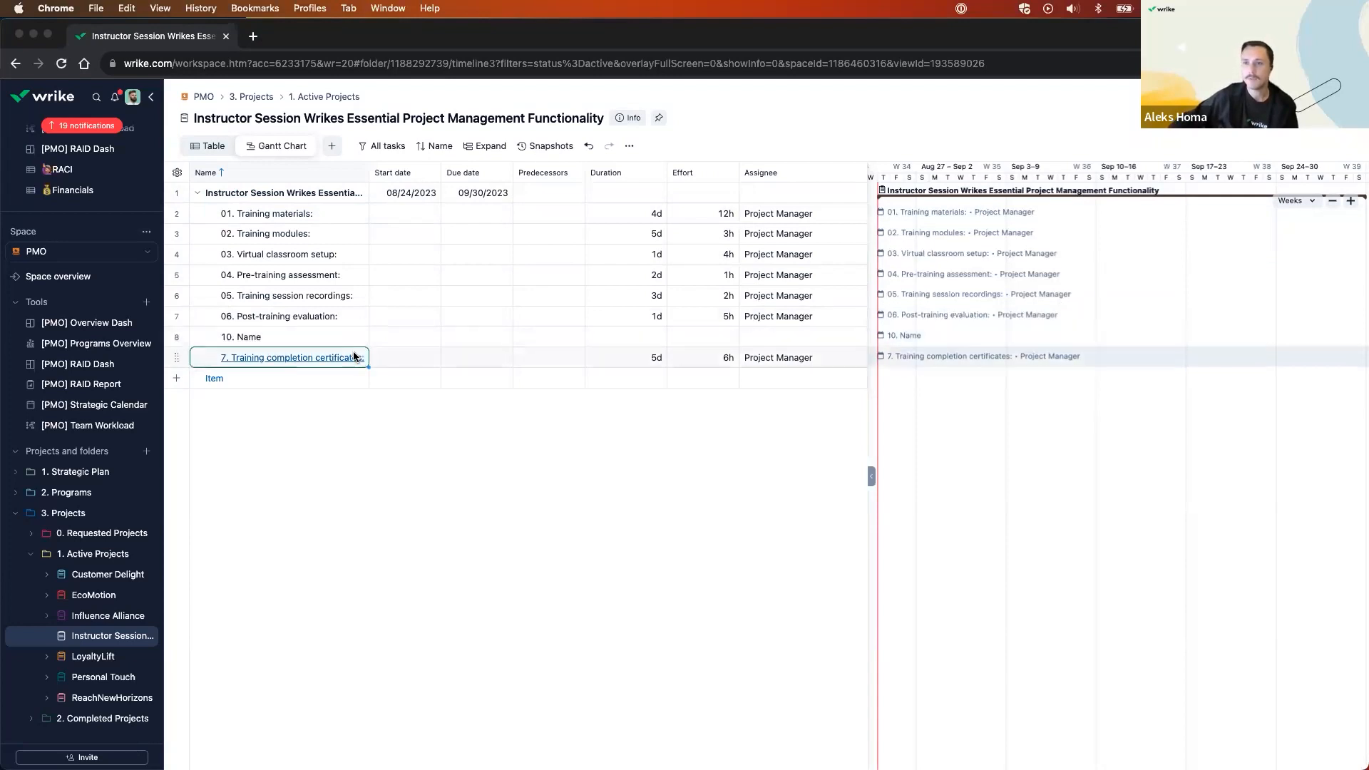
{"action": "left_click", "coordinate": [221, 357]}
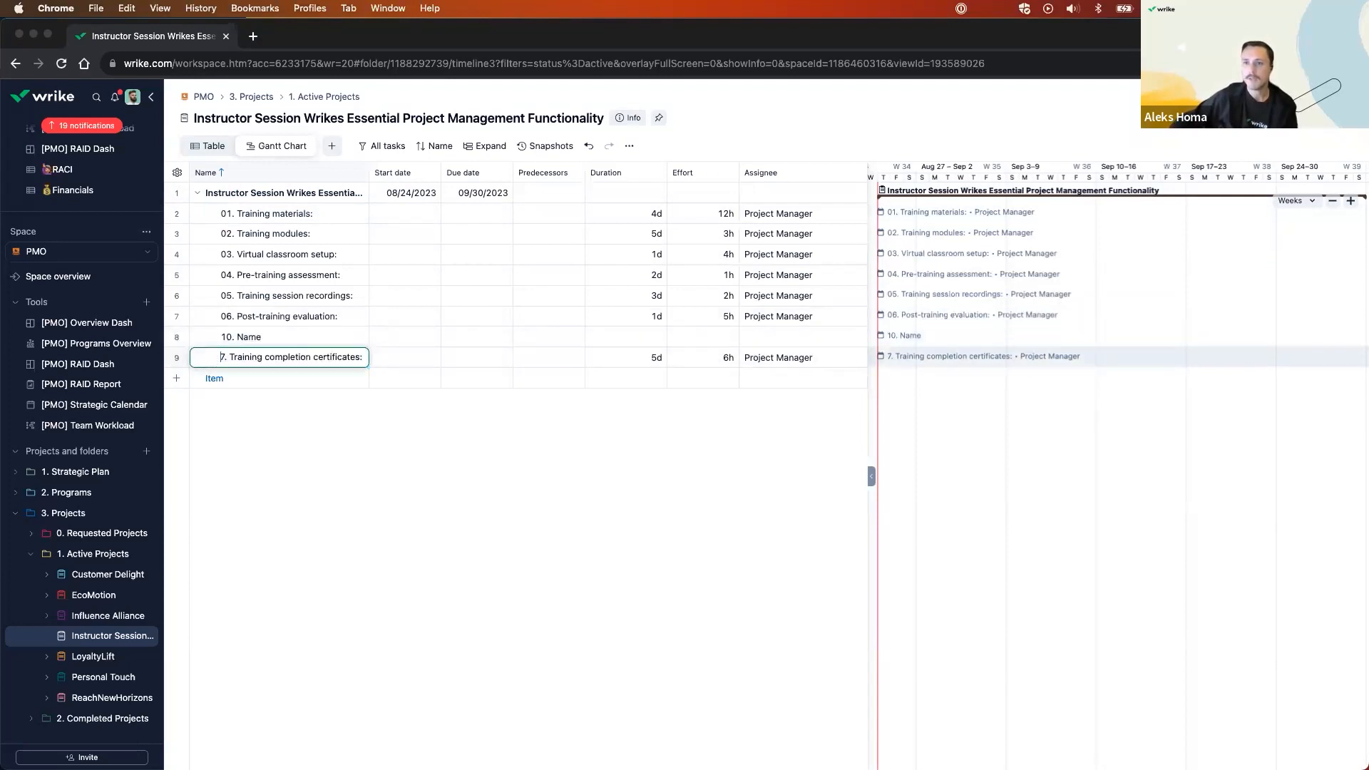
{"action": "type", "text": "0"}
{"action": "key", "text": "Return"}
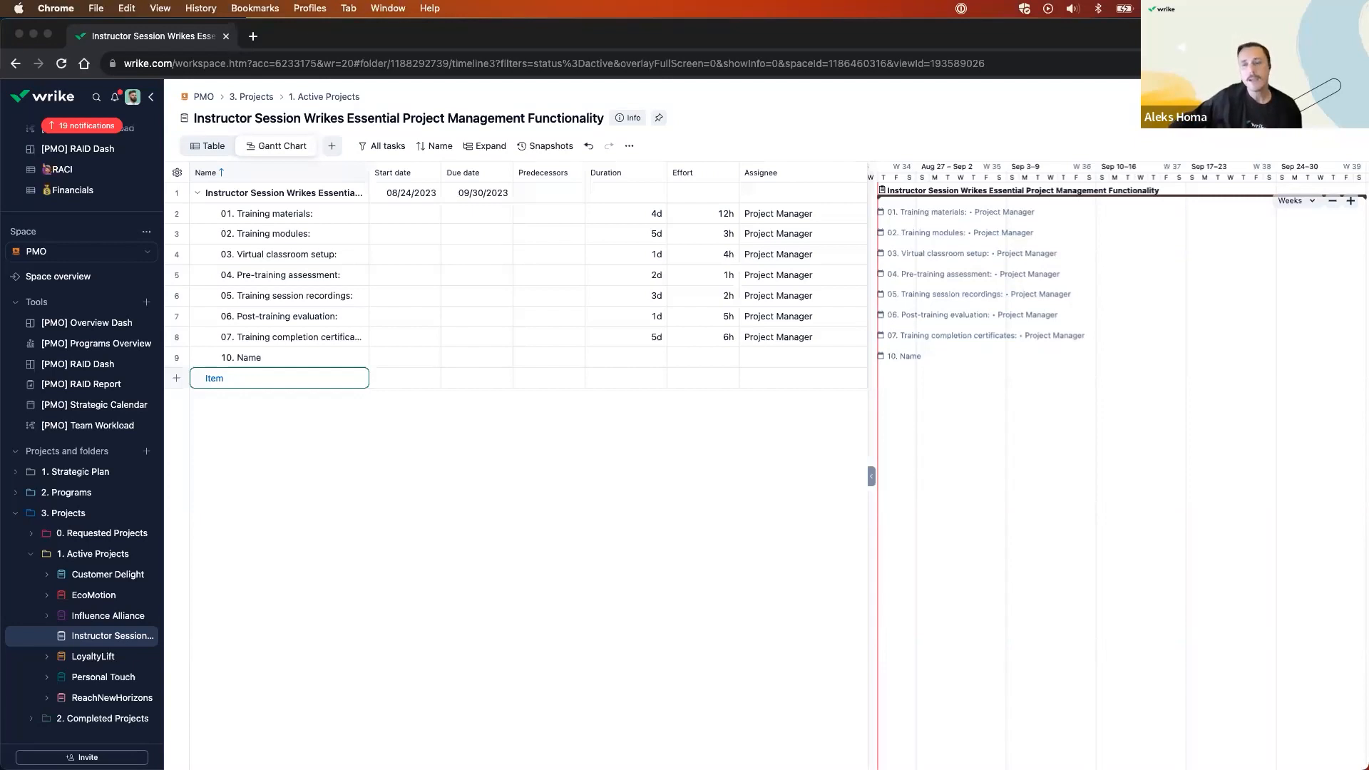
{"action": "left_click", "coordinate": [457, 517]}
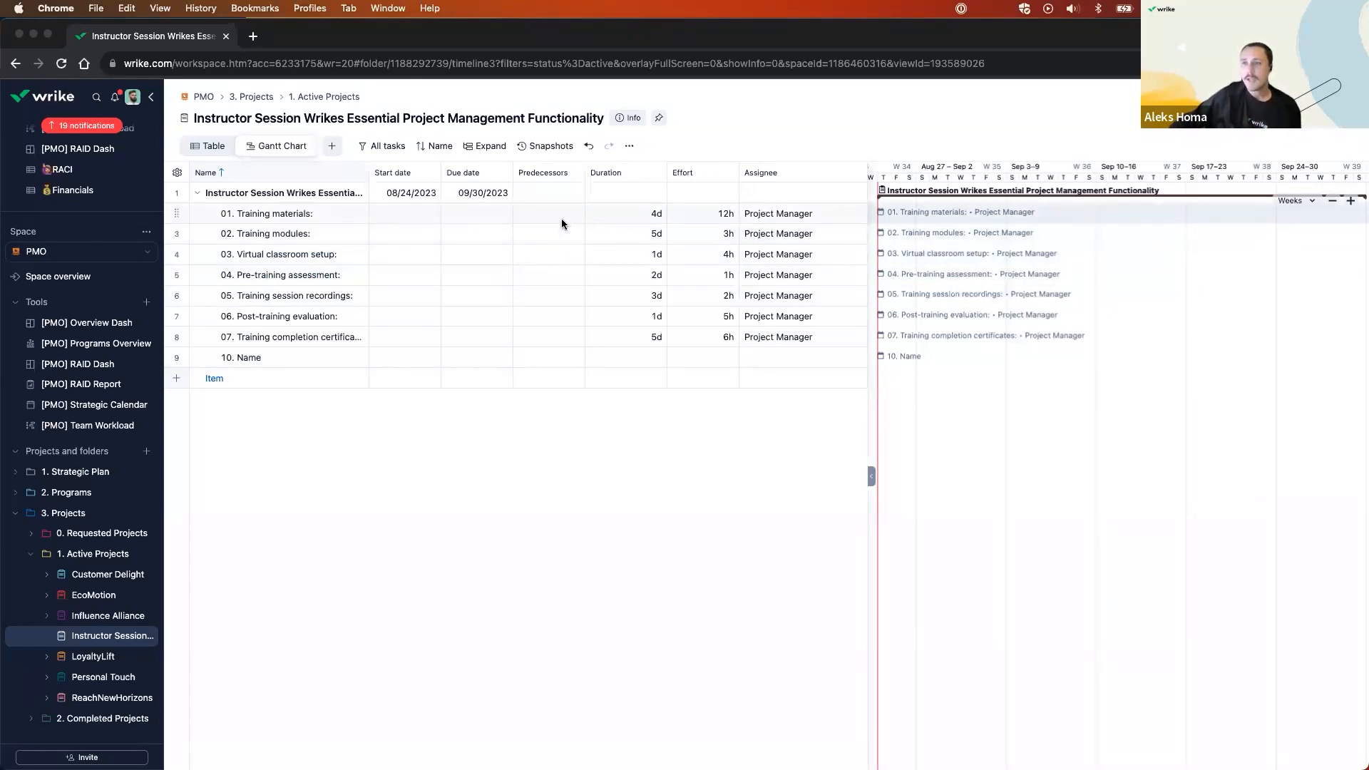
Set the start date of 01. Training materials to 08/23/2023.
{"action": "left_click", "coordinate": [428, 219]}
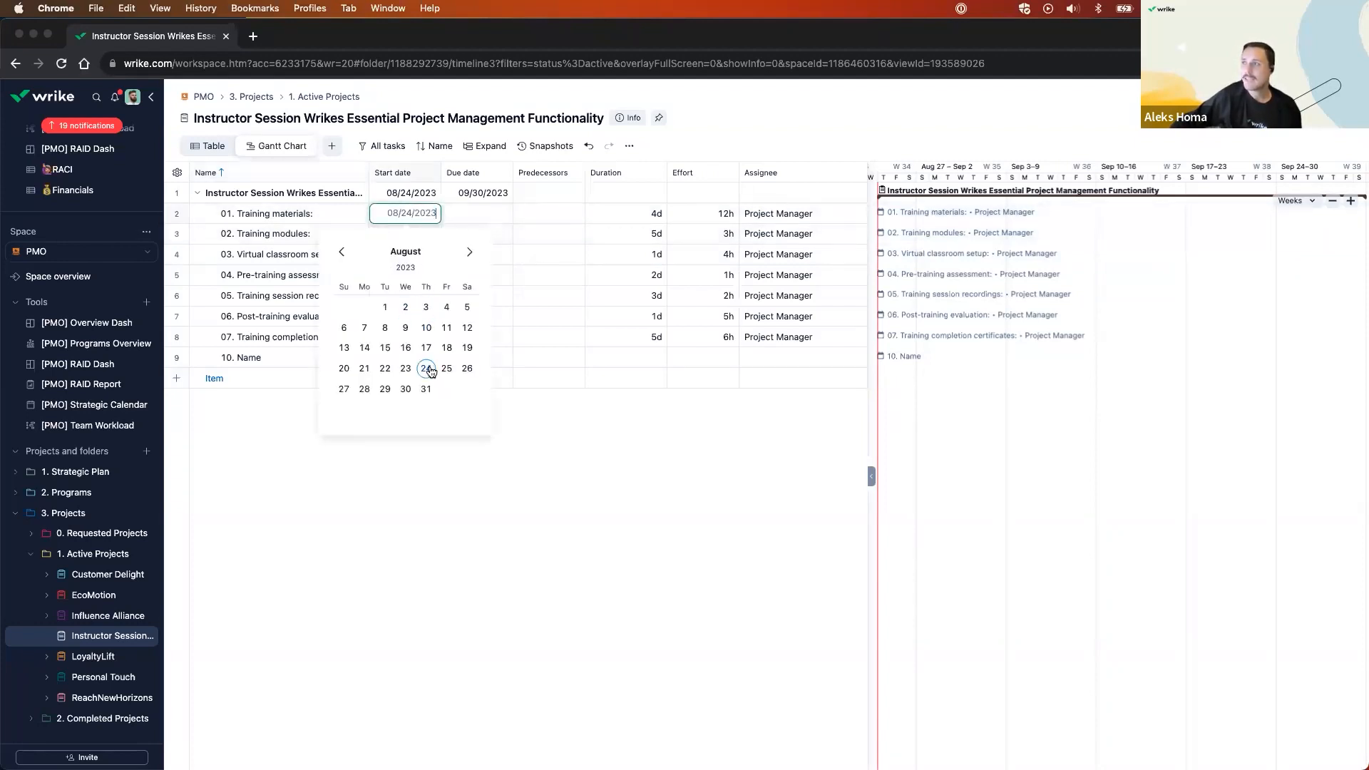
{"action": "left_click", "coordinate": [406, 368]}
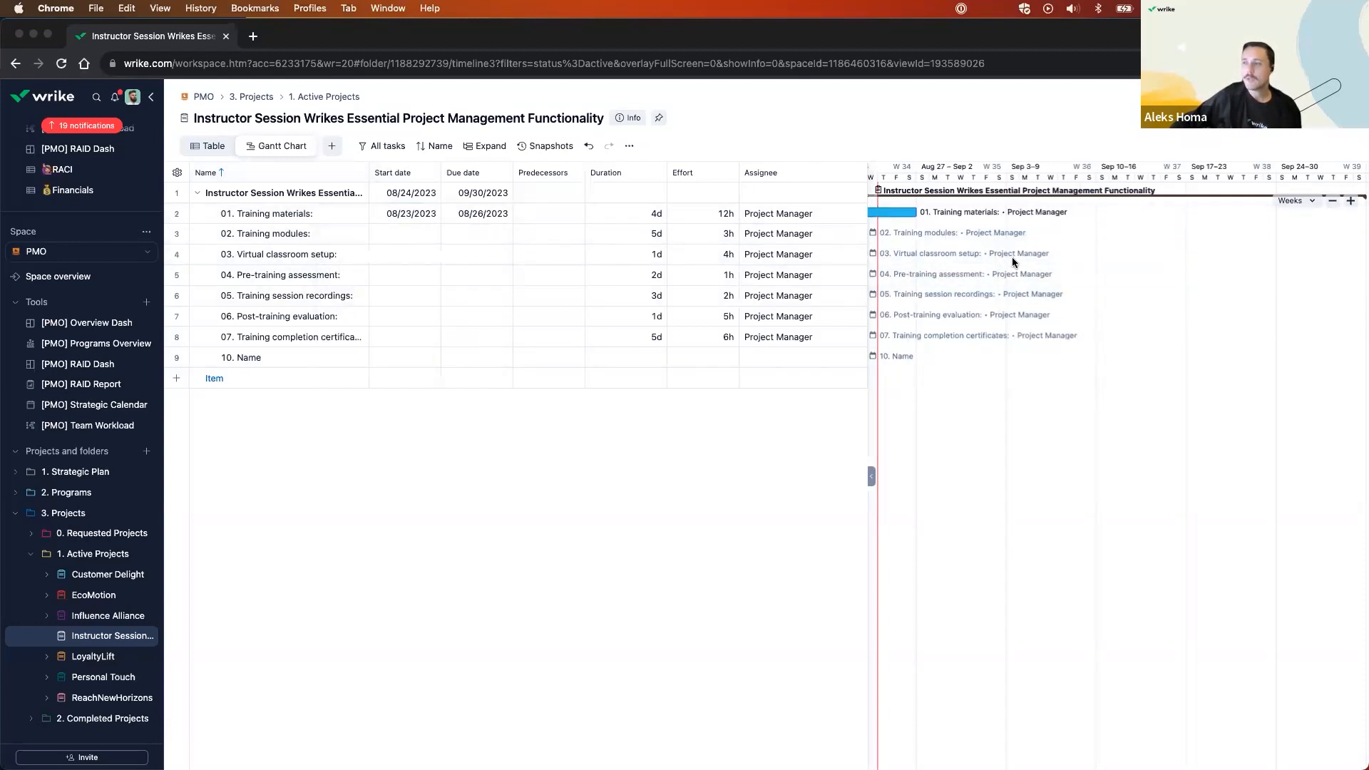
{"action": "scroll", "coordinate": [1012, 257], "scroll_direction": "left", "scroll_amount": 2}
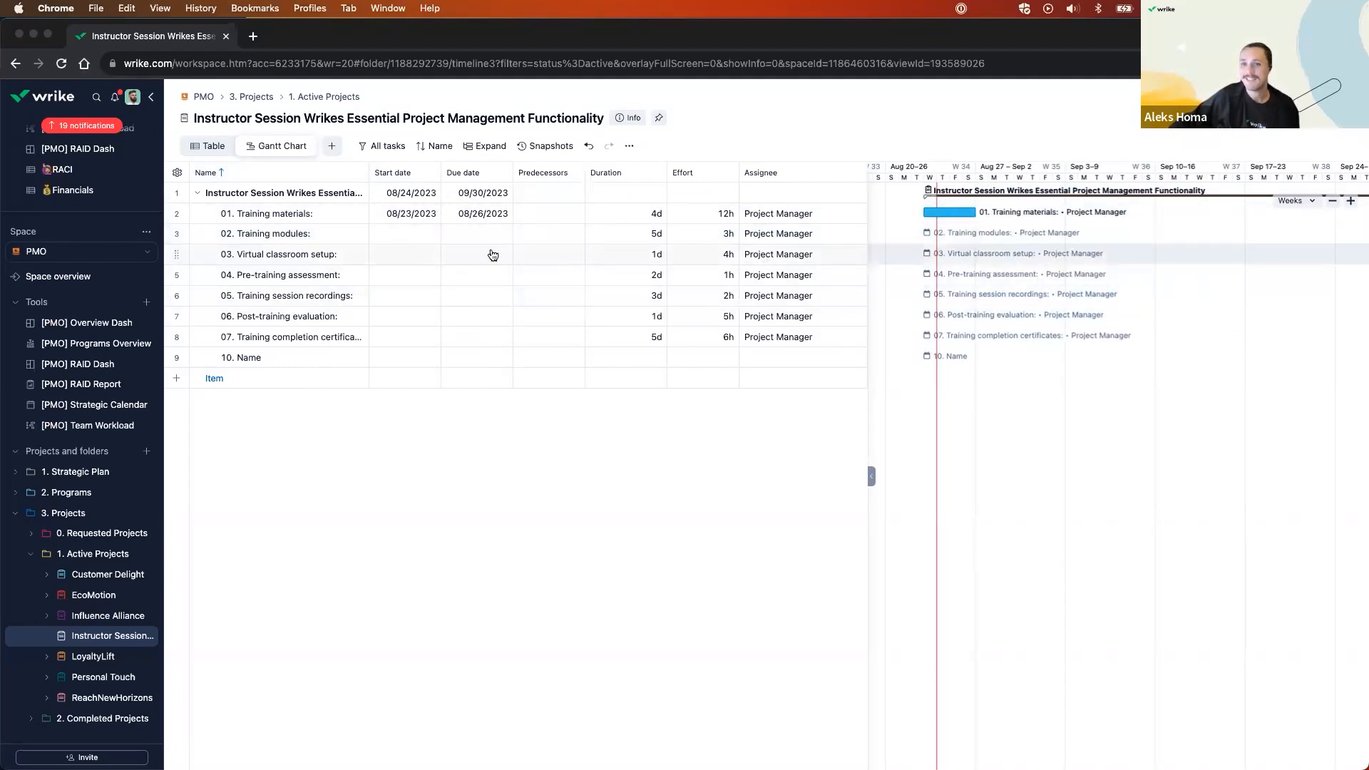
Try to set the predecessor of 02. Training modules to 1FS.
{"action": "left_click", "coordinate": [555, 241]}
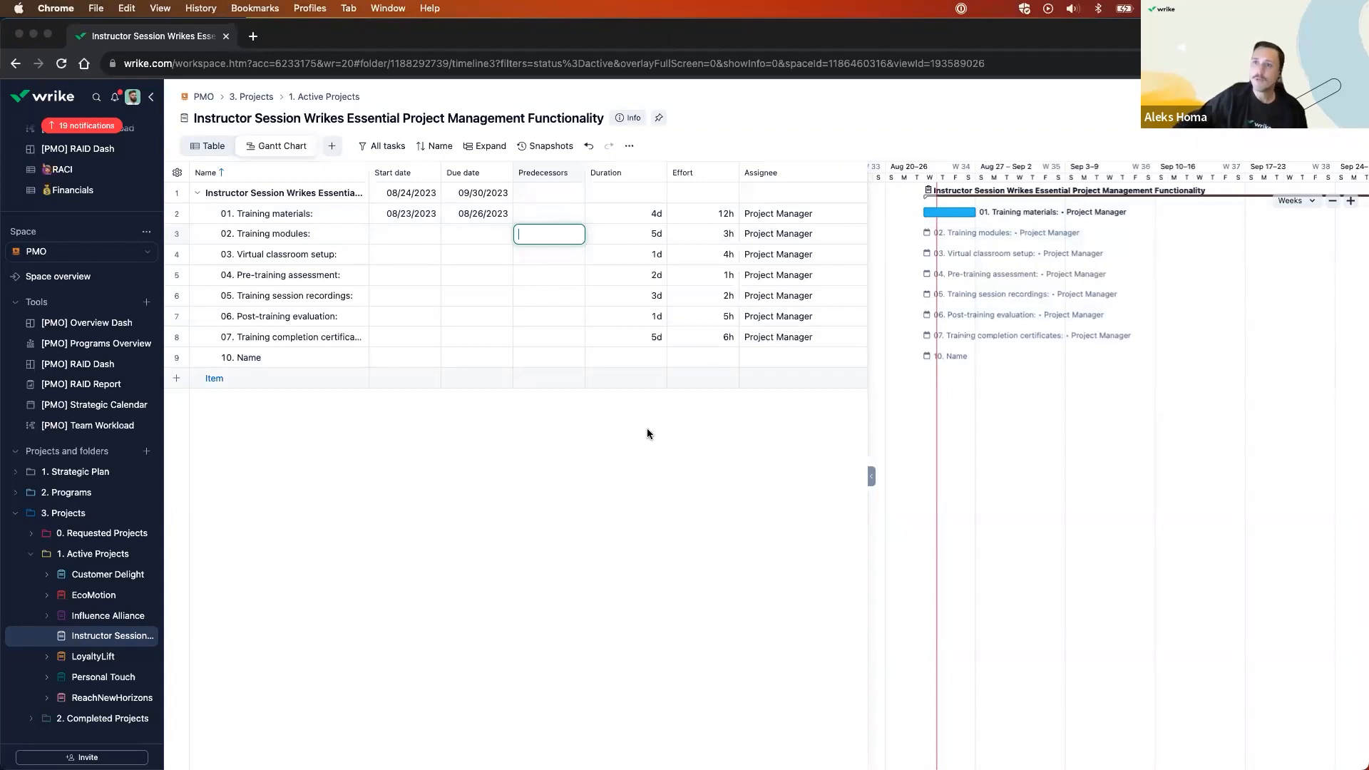
{"action": "type", "text": "1F"}
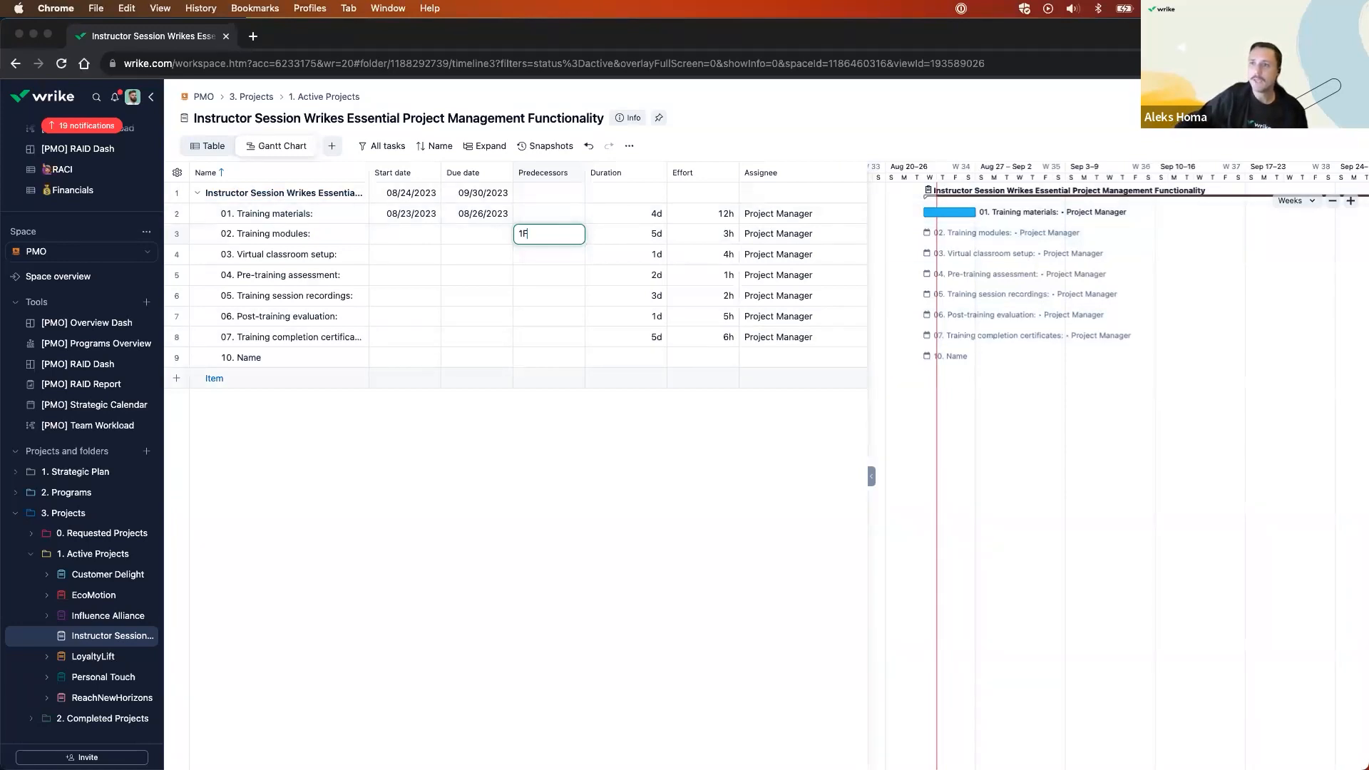
{"action": "type", "text": "S"}
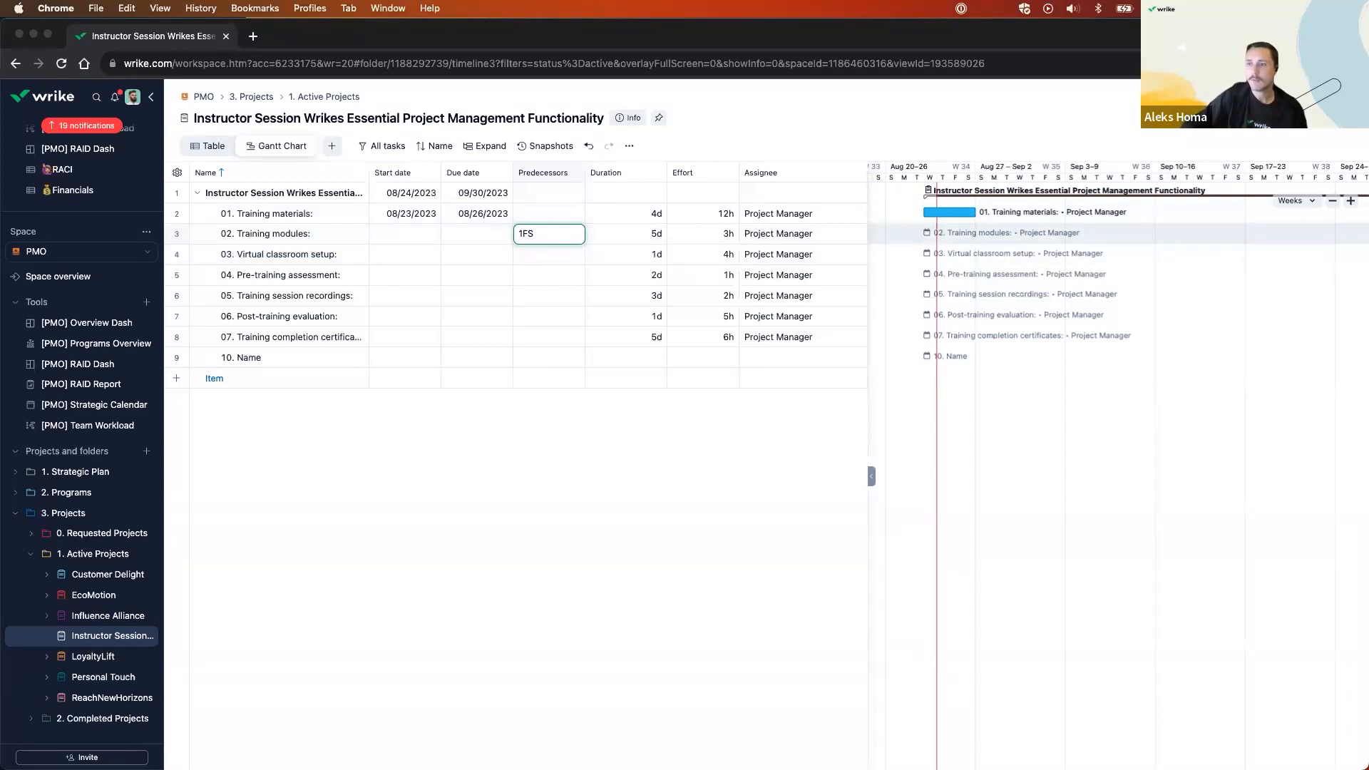
{"action": "key", "text": "Return"}
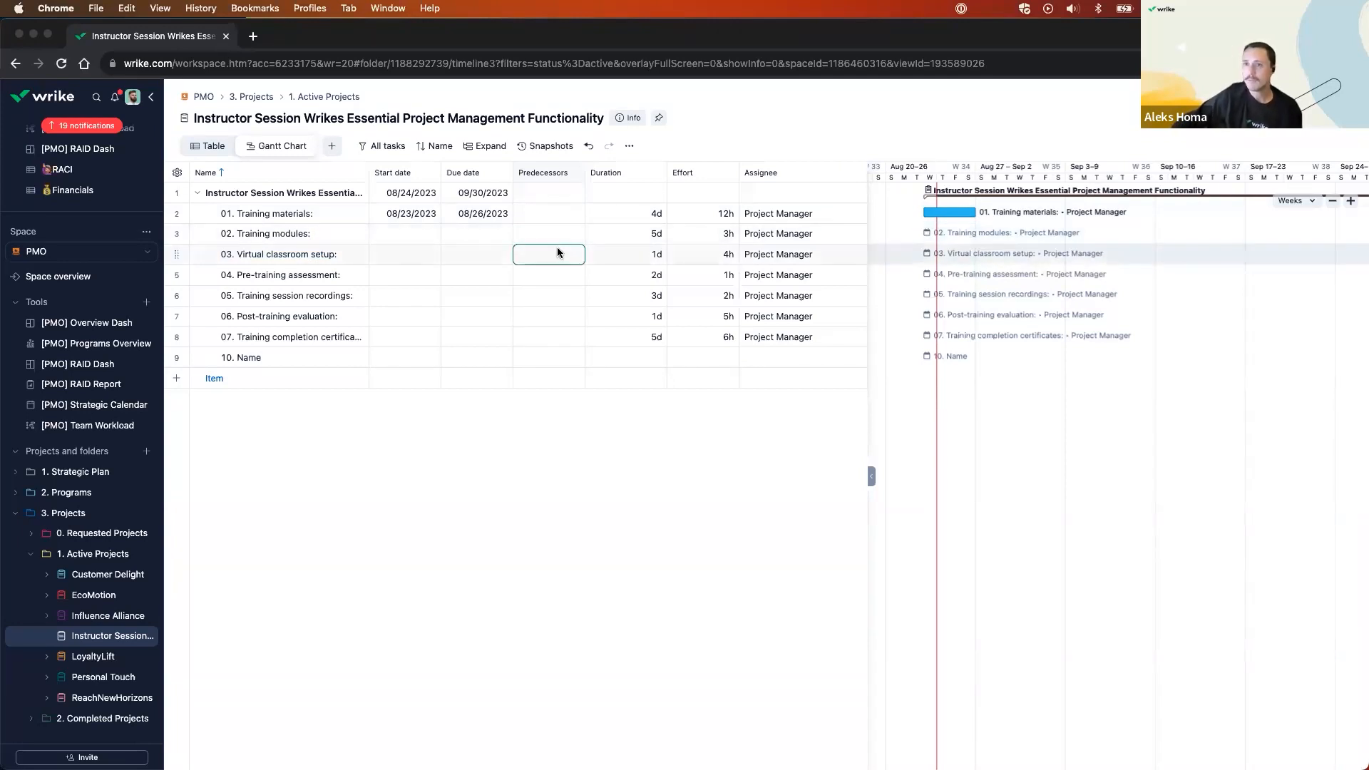
Set the predecessor of 02. Training modules to 2FS and of 03. Virtual classroom setup to 2SS.
{"action": "left_click", "coordinate": [539, 226]}
{"action": "type", "text": "2FS"}
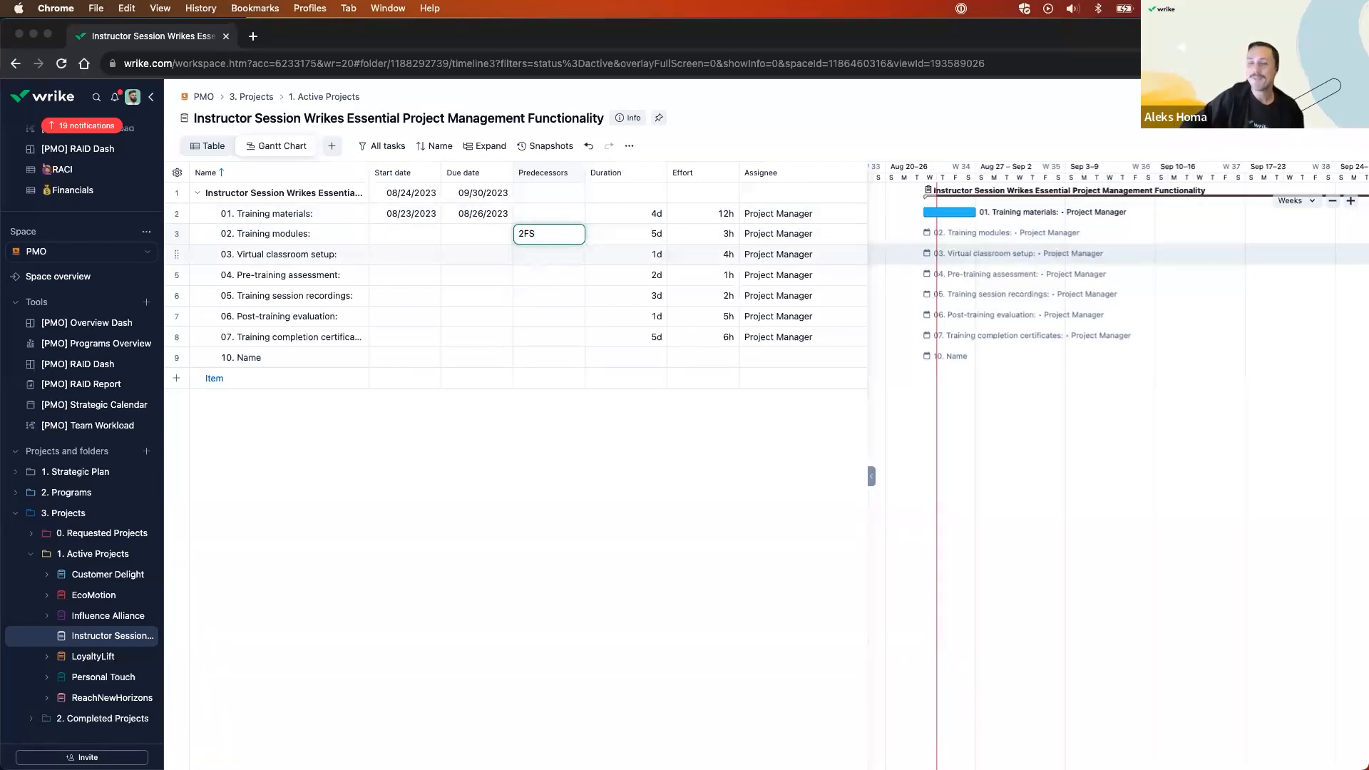
{"action": "key", "text": "Return"}
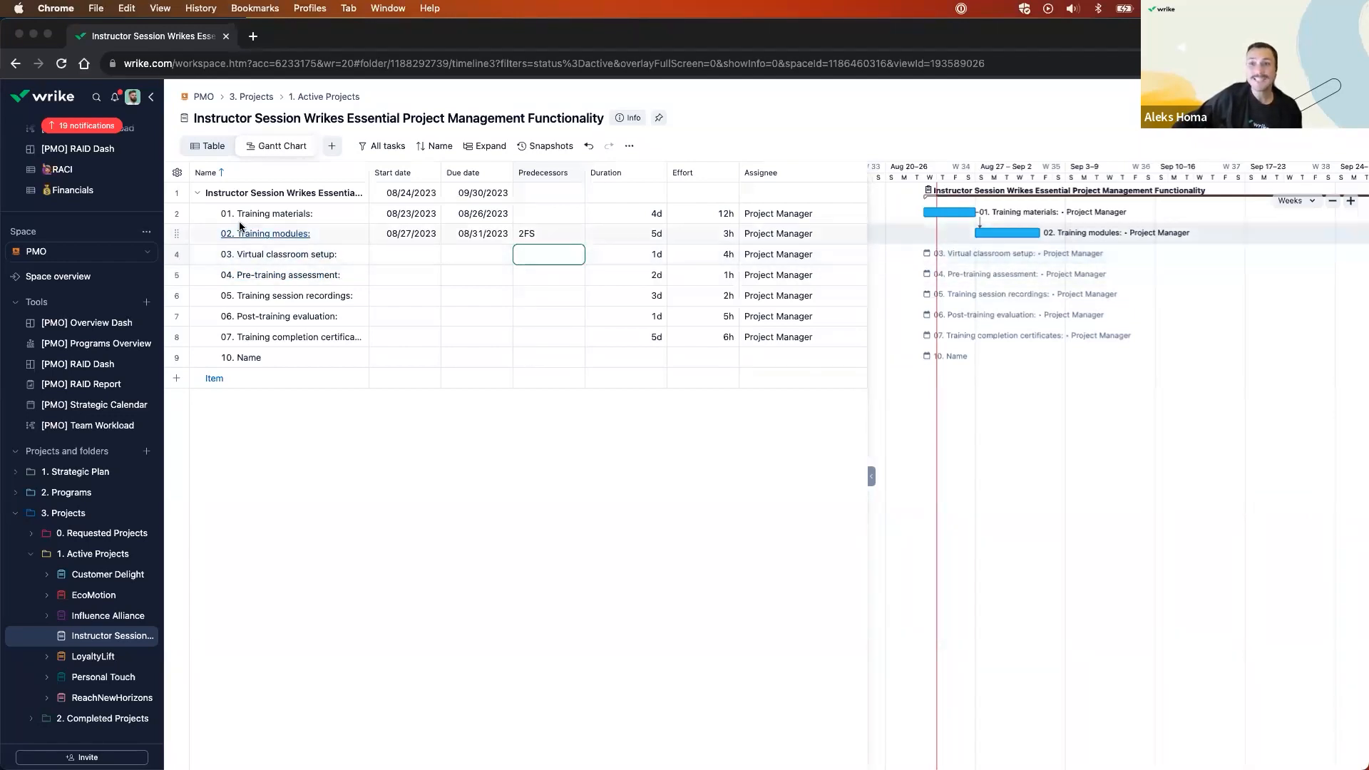
{"action": "left_click", "coordinate": [533, 255]}
{"action": "type", "text": "2"}
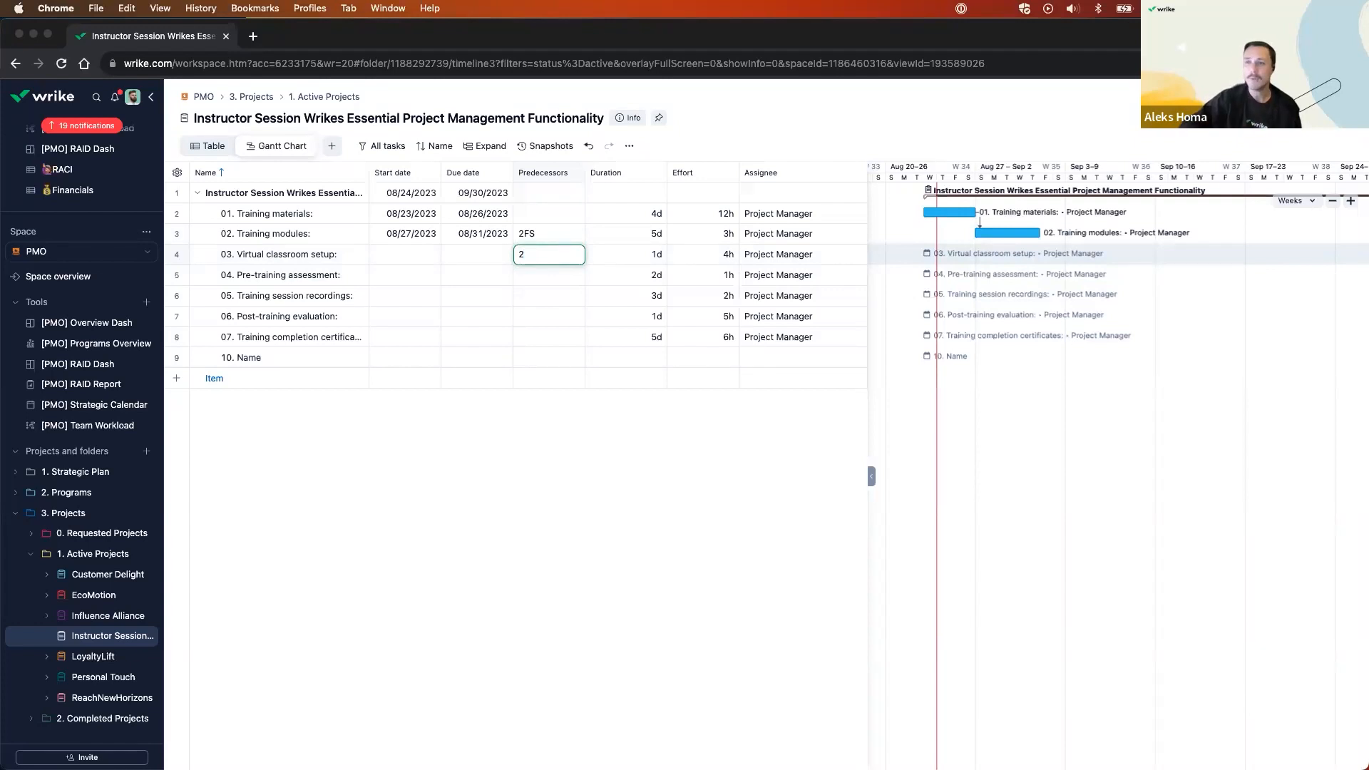
{"action": "type", "text": "SS"}
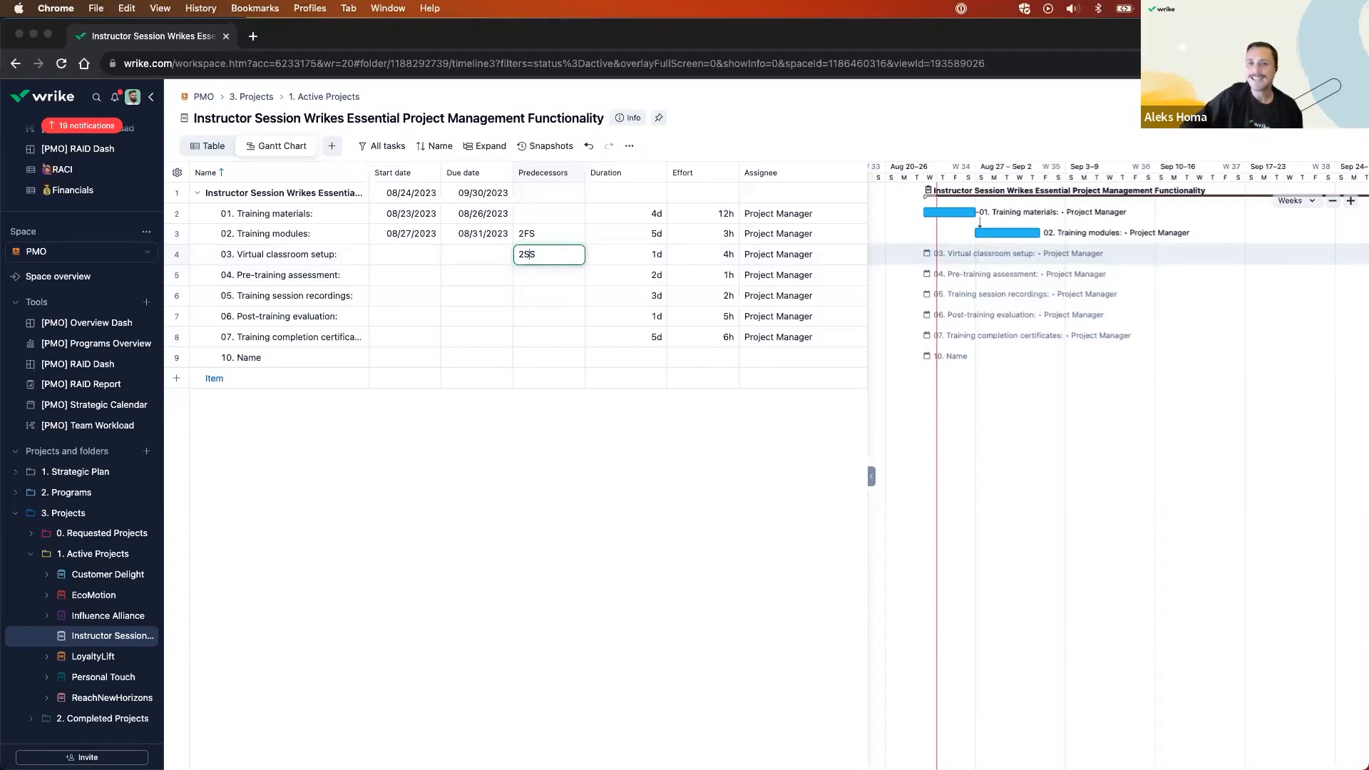
{"action": "key", "text": "Return"}
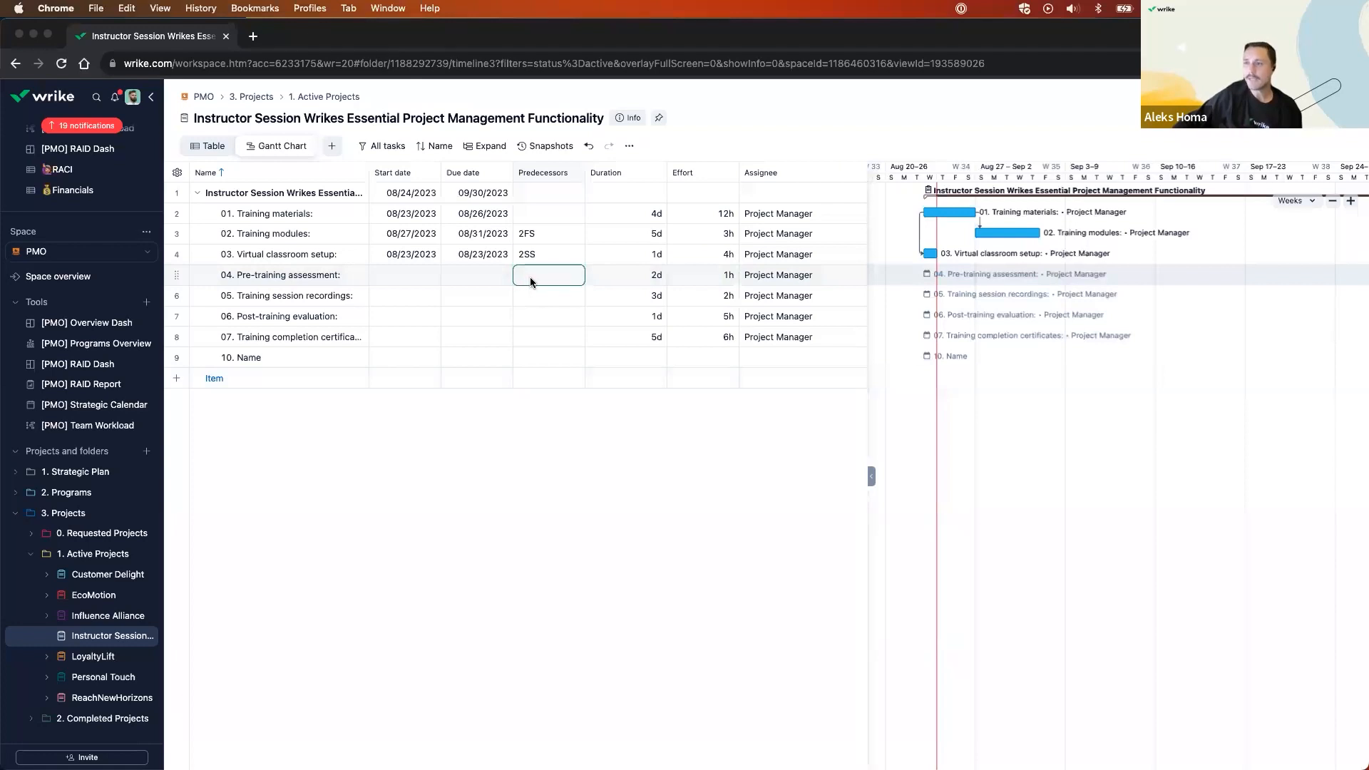
Add a task named 09. Training Session to the project.
{"action": "left_click", "coordinate": [198, 383]}
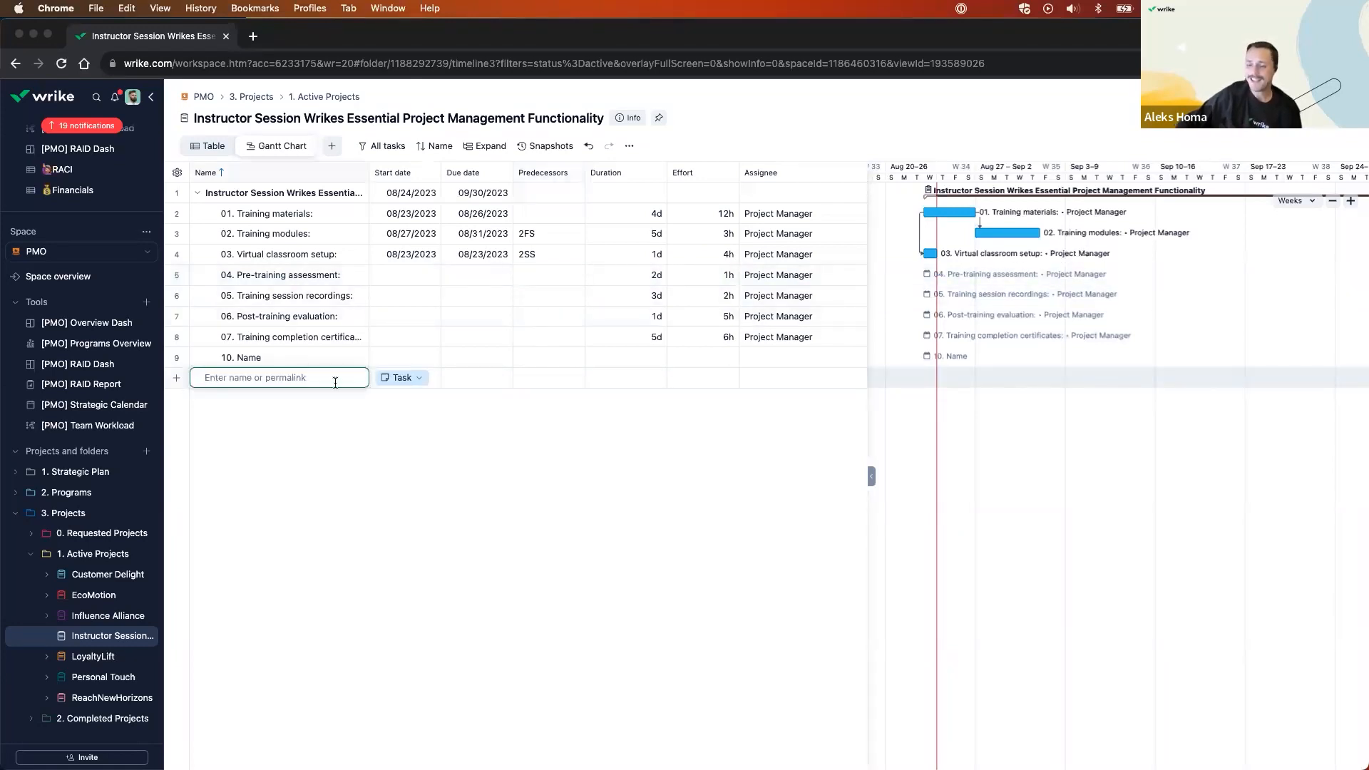
{"action": "type", "text": "09"}
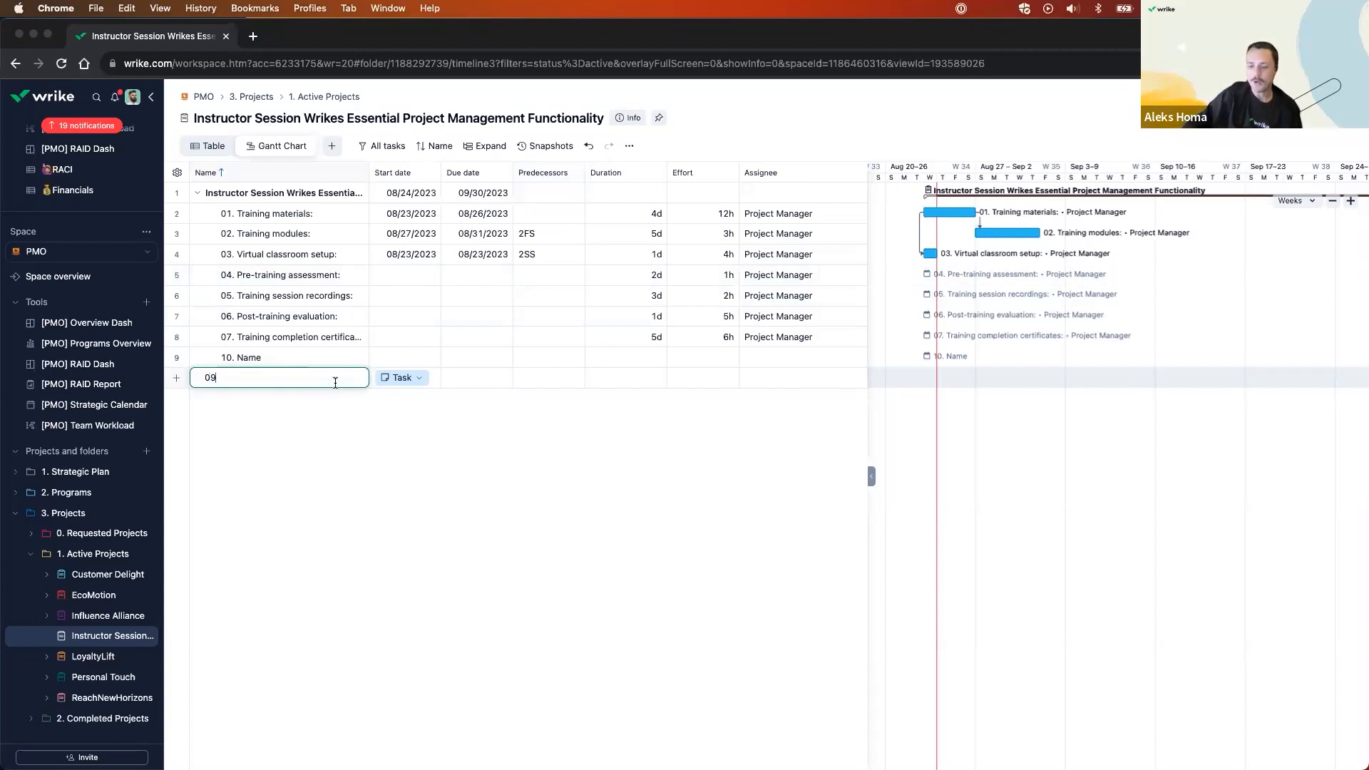
{"action": "type", "text": ". Trainin"}
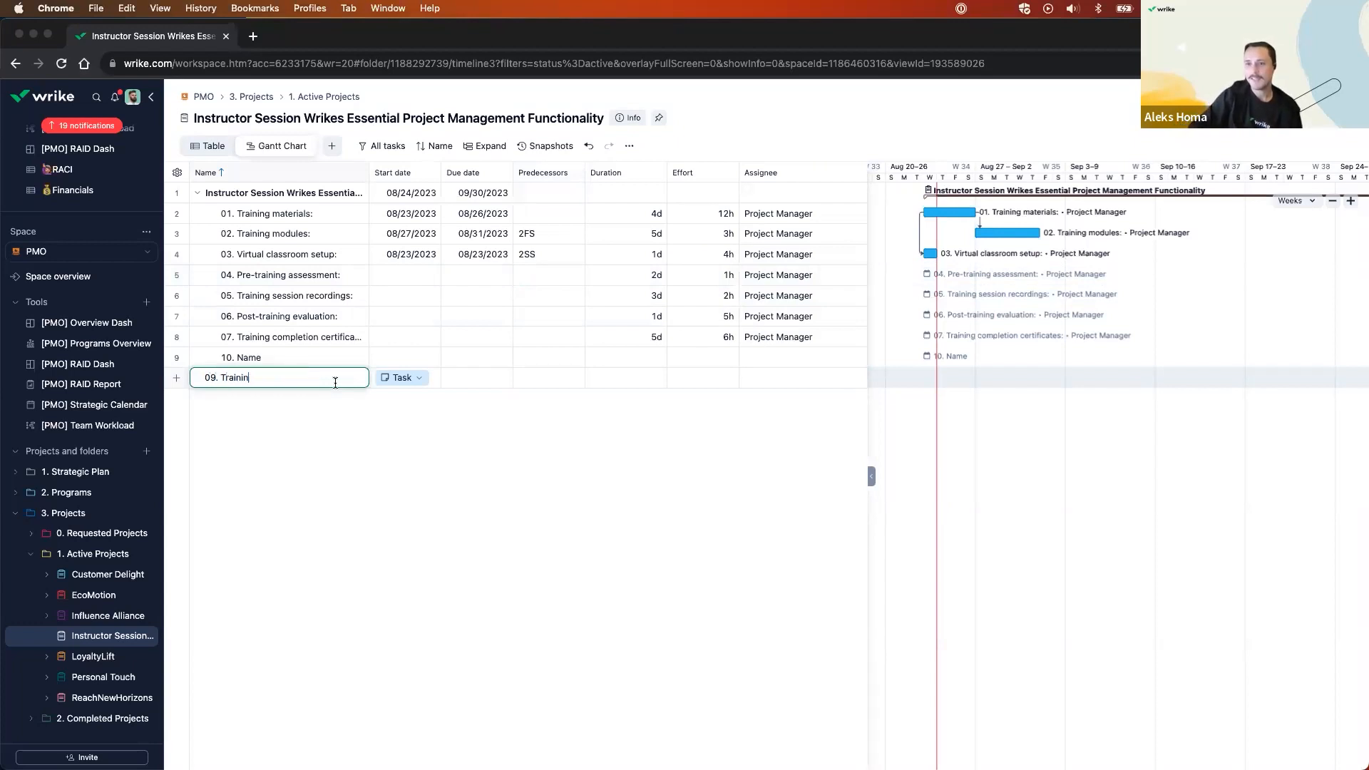
{"action": "key", "text": "BackSpace"}
{"action": "key", "text": "BackSpace"}
{"action": "key", "text": "BackSpace"}
{"action": "type", "text": "ning SEss"}
{"action": "key", "text": "BackSpace"}
{"action": "key", "text": "BackSpace"}
{"action": "key", "text": "BackSpace"}
{"action": "key", "text": "BackSpace"}
{"action": "type", "text": "Session"}
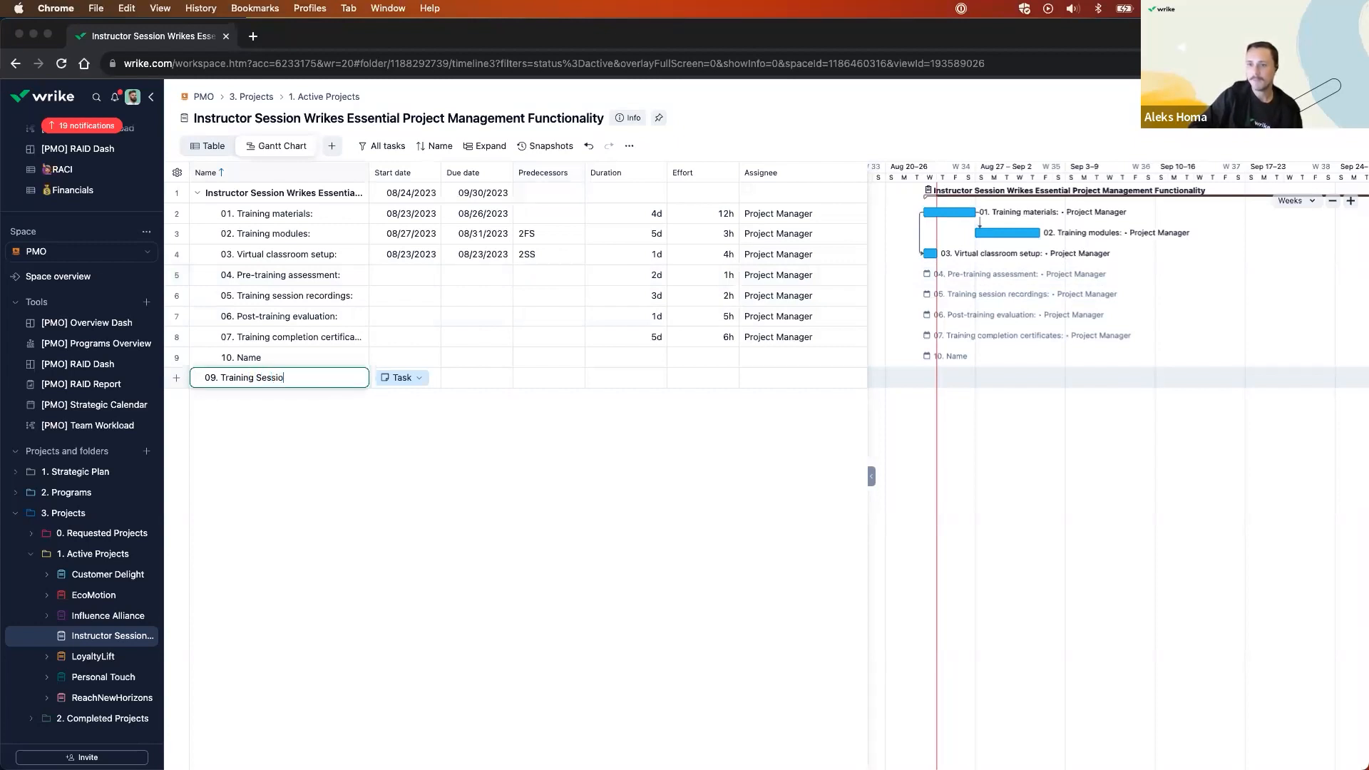
{"action": "key", "text": "Return"}
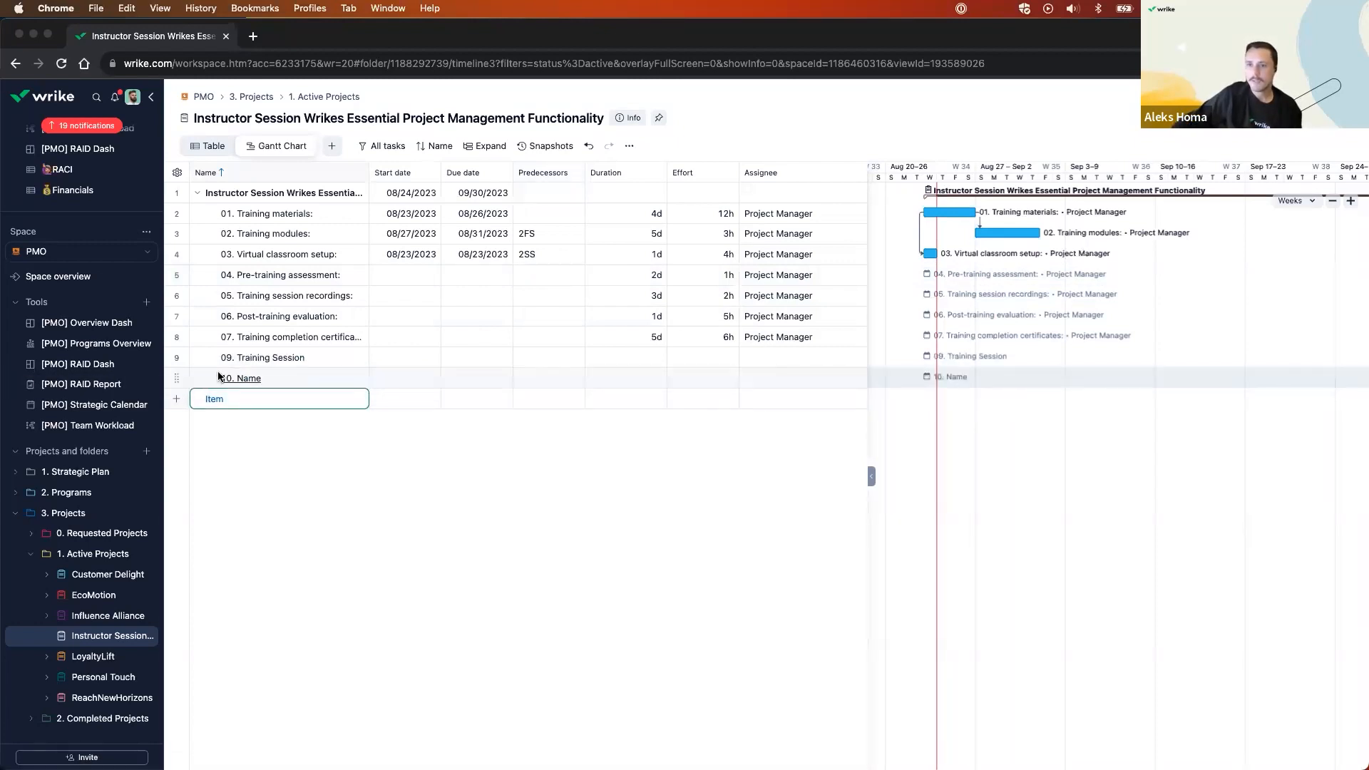
{"action": "right_click", "coordinate": [329, 354]}
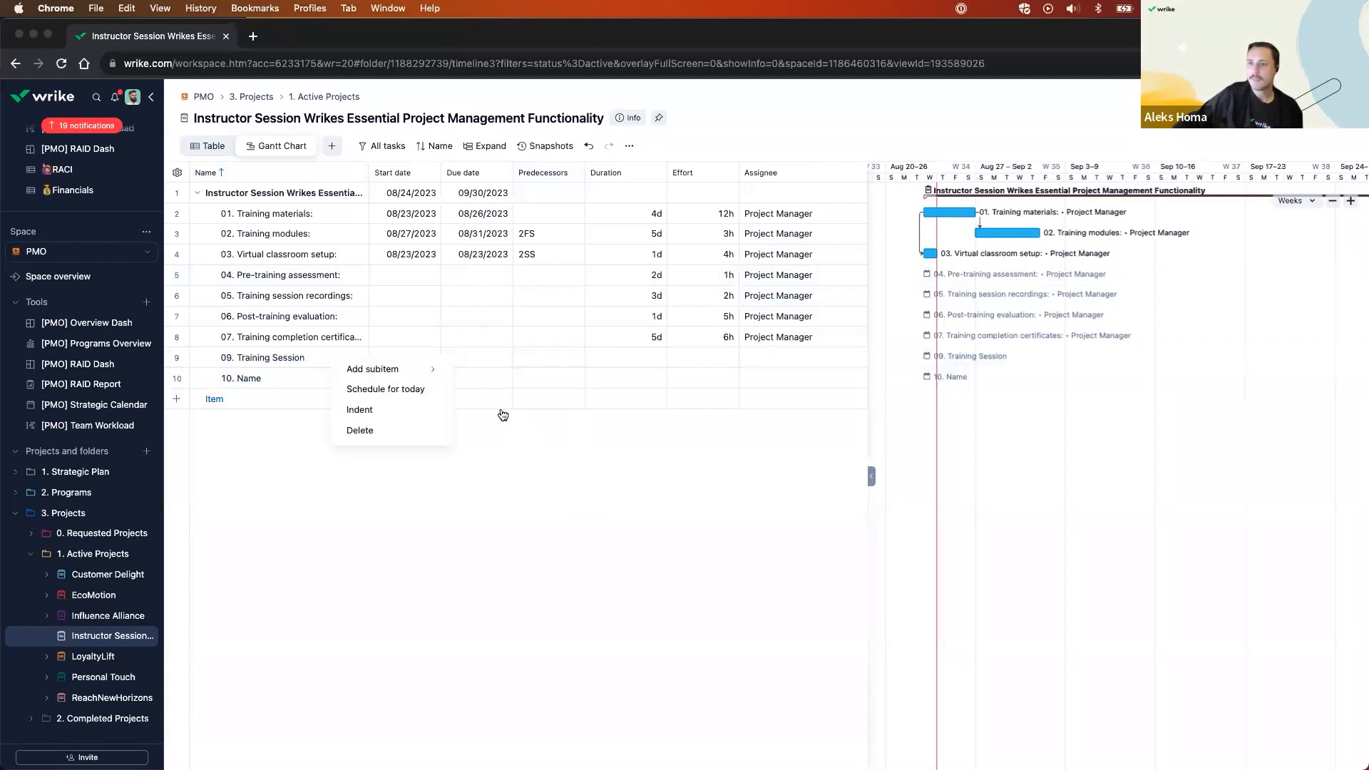
{"action": "left_click", "coordinate": [485, 357]}
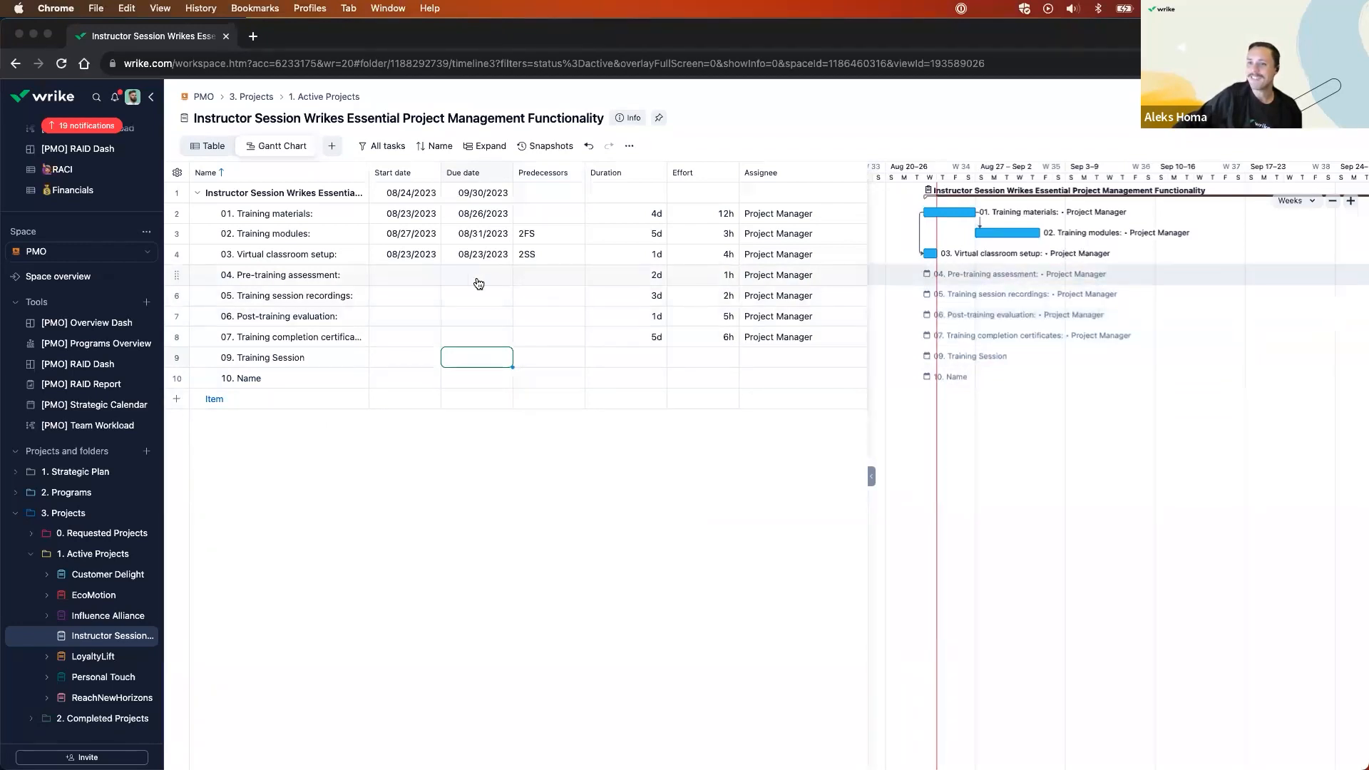
Set the predecessor of 04. Pre-training assessment to 2FS.
{"action": "left_click", "coordinate": [558, 280]}
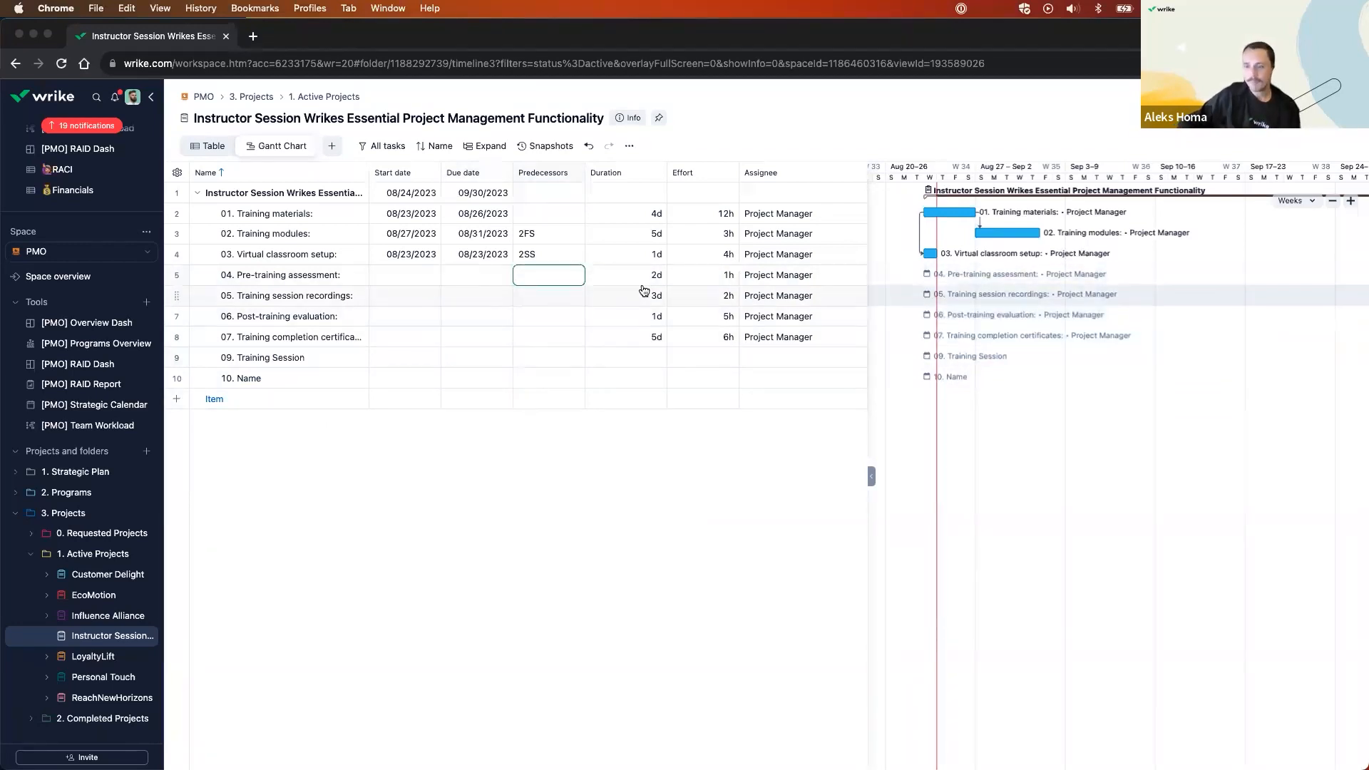
{"action": "type", "text": "2FS"}
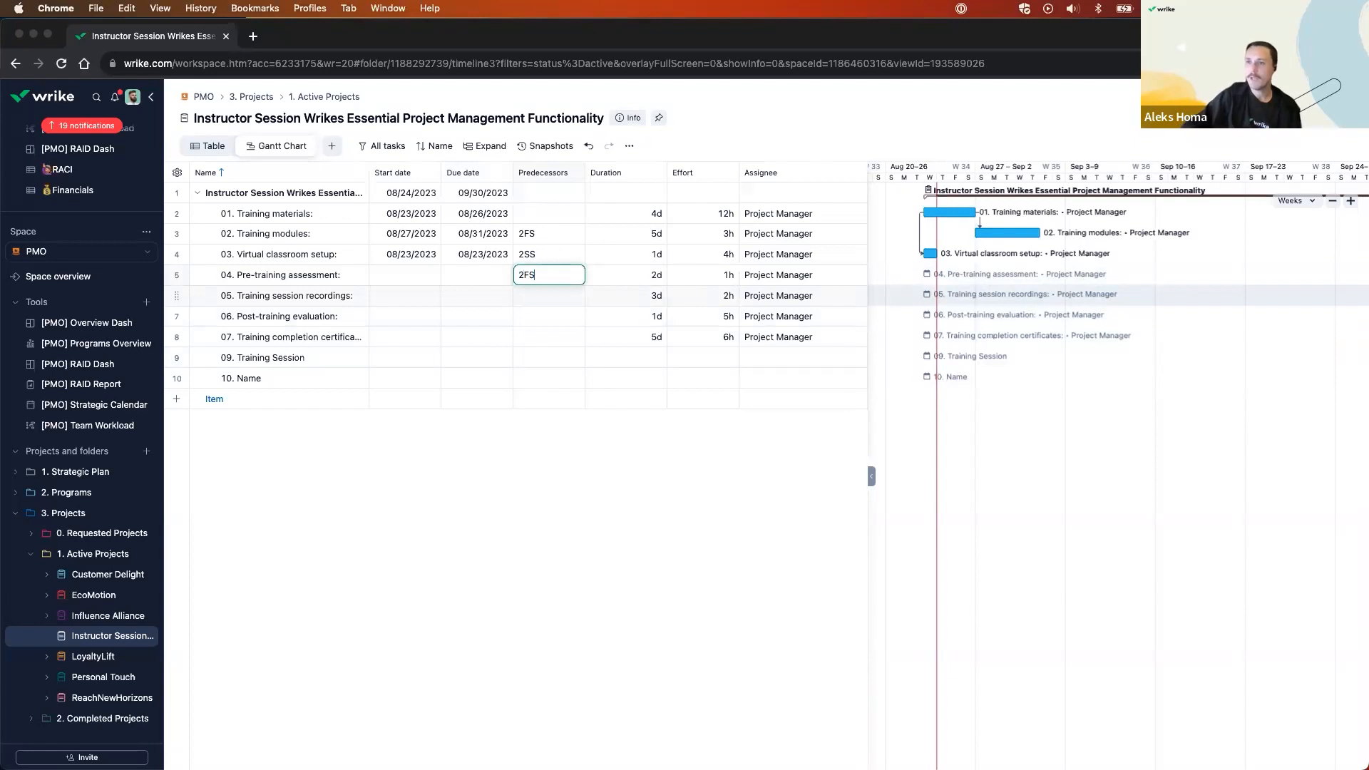
{"action": "key", "text": "Return"}
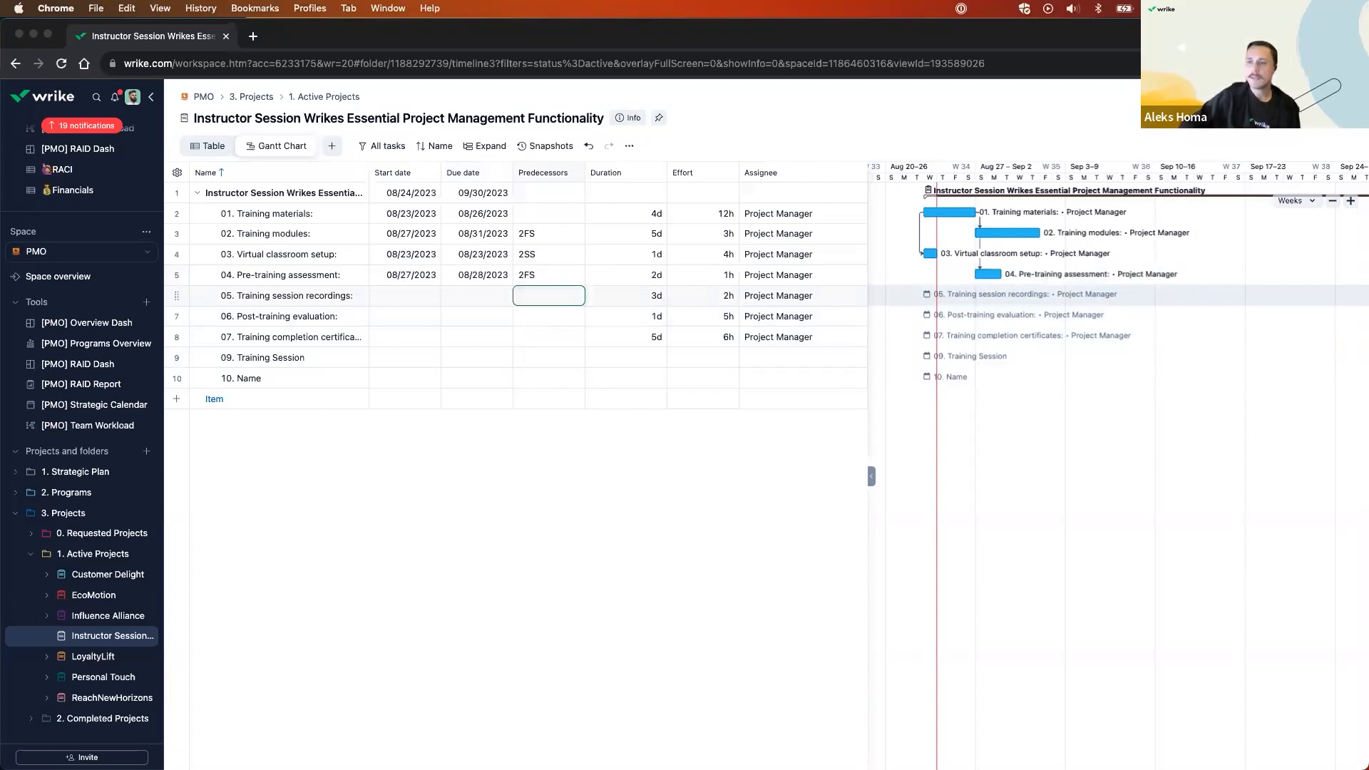
Set the predecessor of 05. Training session recordings to 9FS.
{"action": "key", "text": "Down"}
{"action": "key", "text": "Down"}
{"action": "key", "text": "Down"}
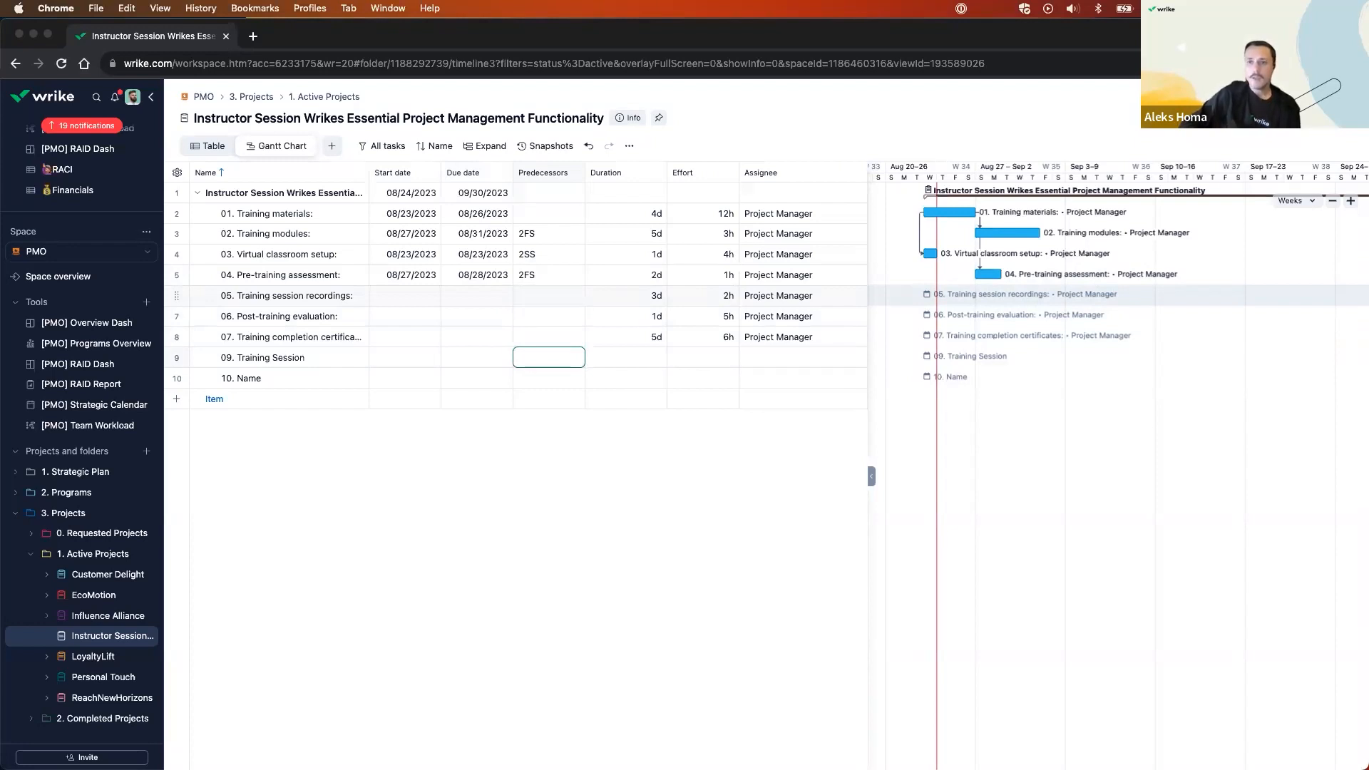
{"action": "key", "text": "Up"}
{"action": "key", "text": "Up"}
{"action": "key", "text": "Up"}
{"action": "key", "text": "Down"}
{"action": "key", "text": "Down"}
{"action": "key", "text": "Down"}
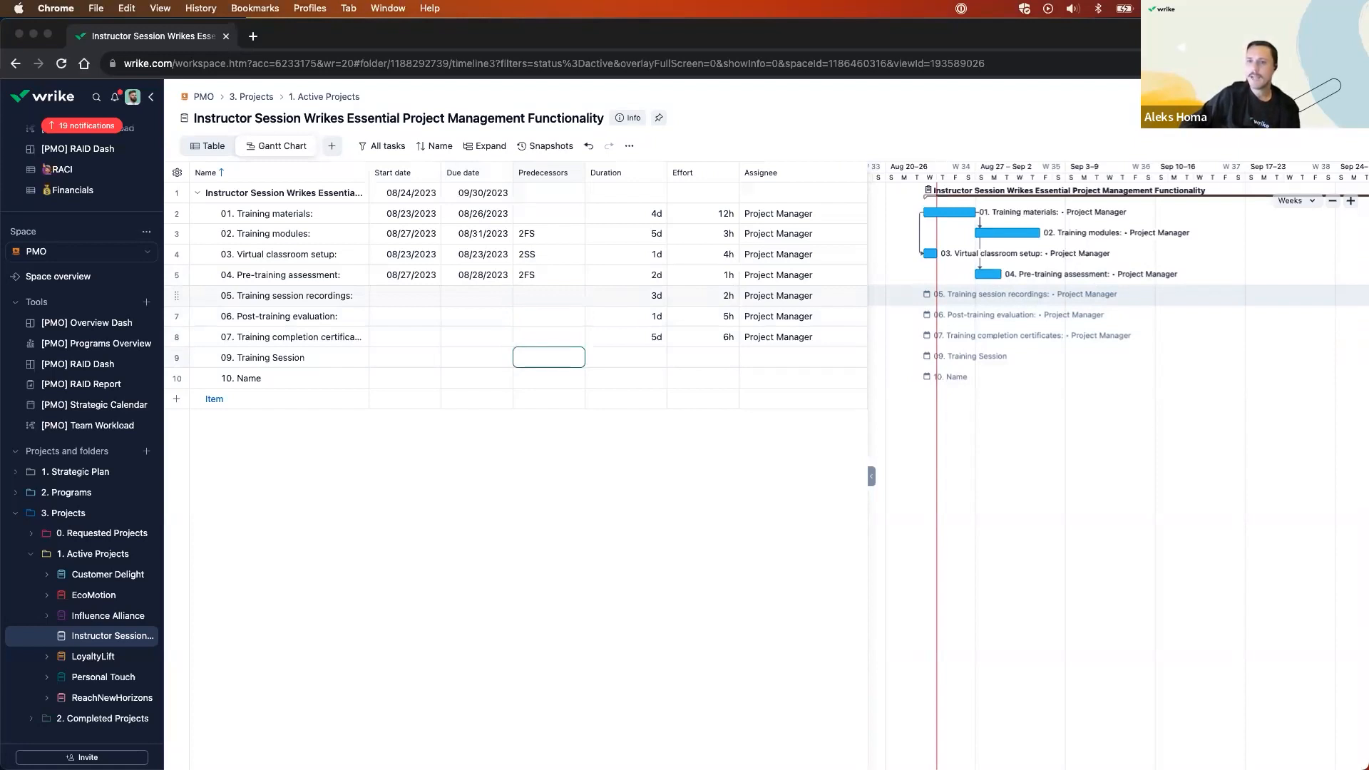
{"action": "key", "text": "Up"}
{"action": "key", "text": "Up"}
{"action": "key", "text": "Up"}
{"action": "type", "text": "9FS"}
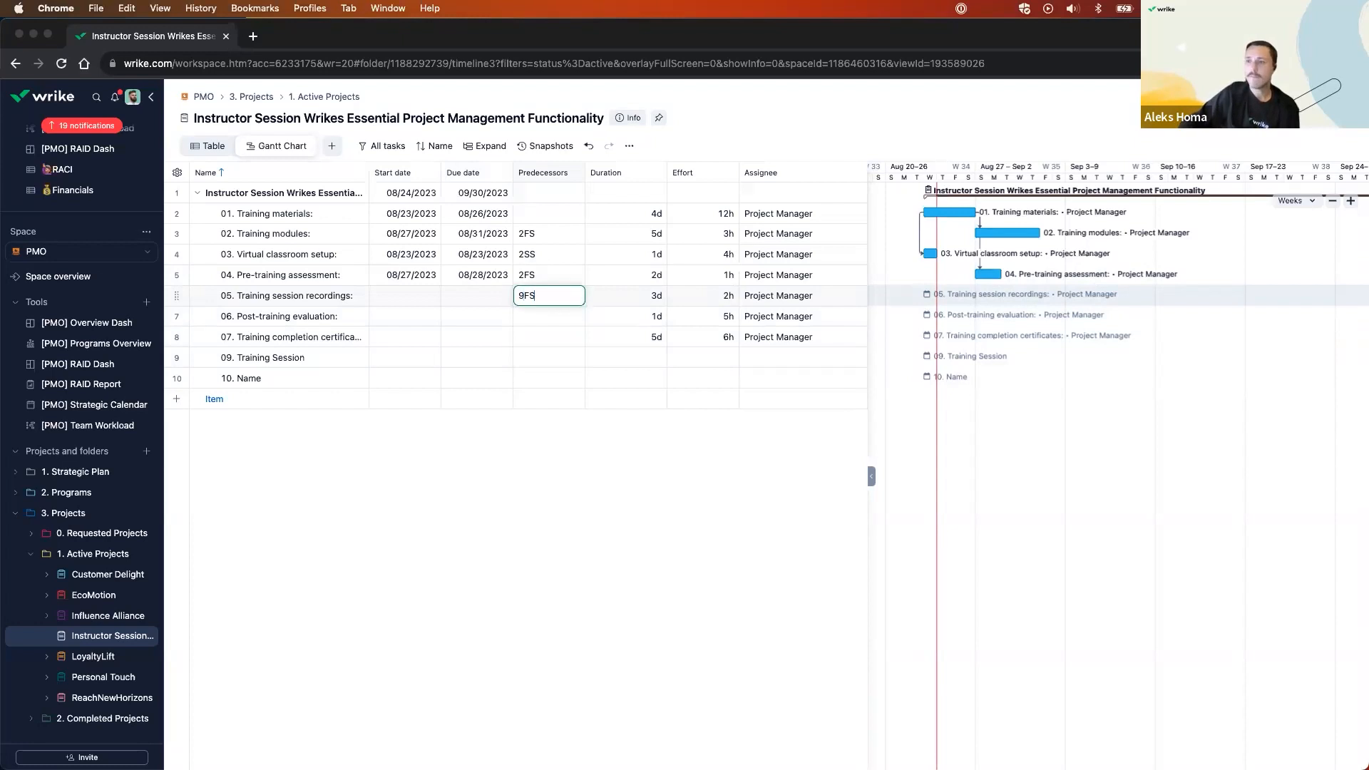
{"action": "key", "text": "Return"}
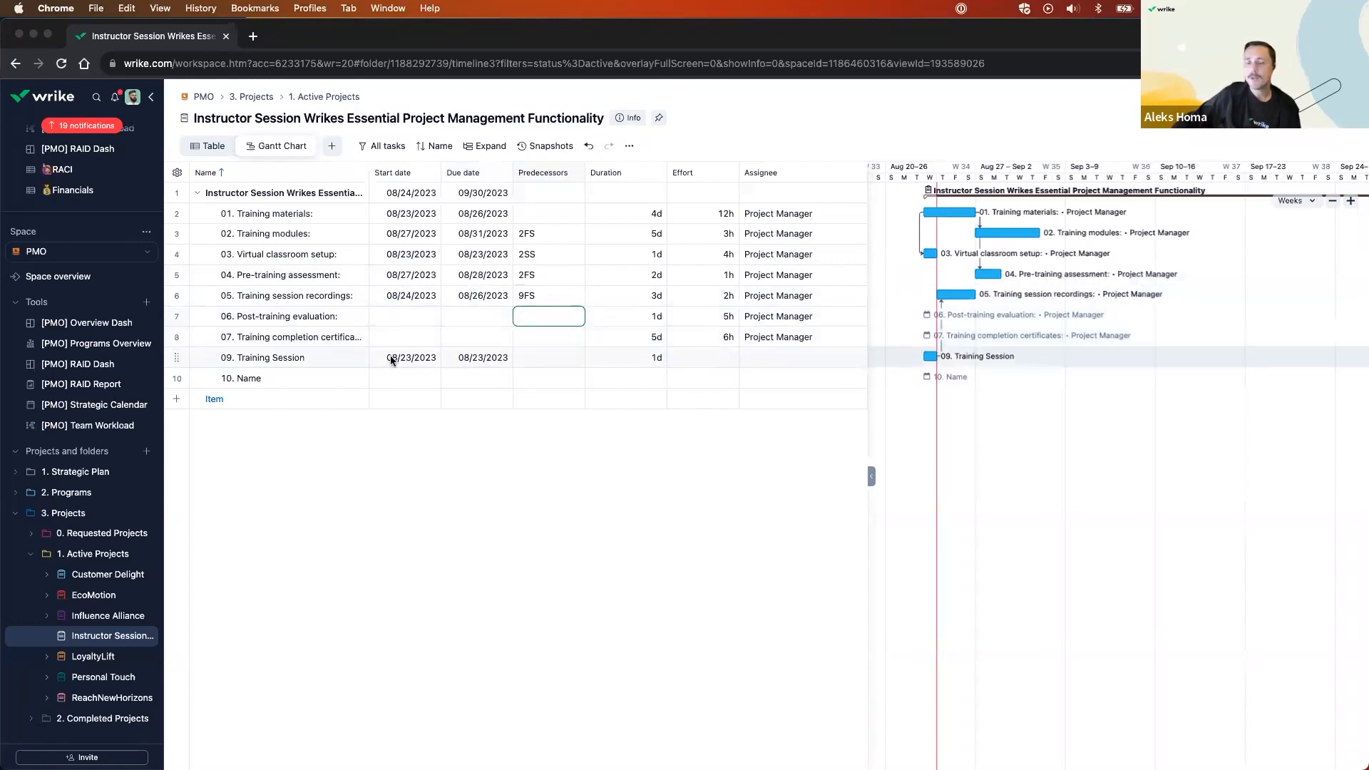
Set the predecessor of 06. Post-training evaluation to 9FS and of 07. Training completion certificates to 2FS.
{"action": "type", "text": "9FS"}
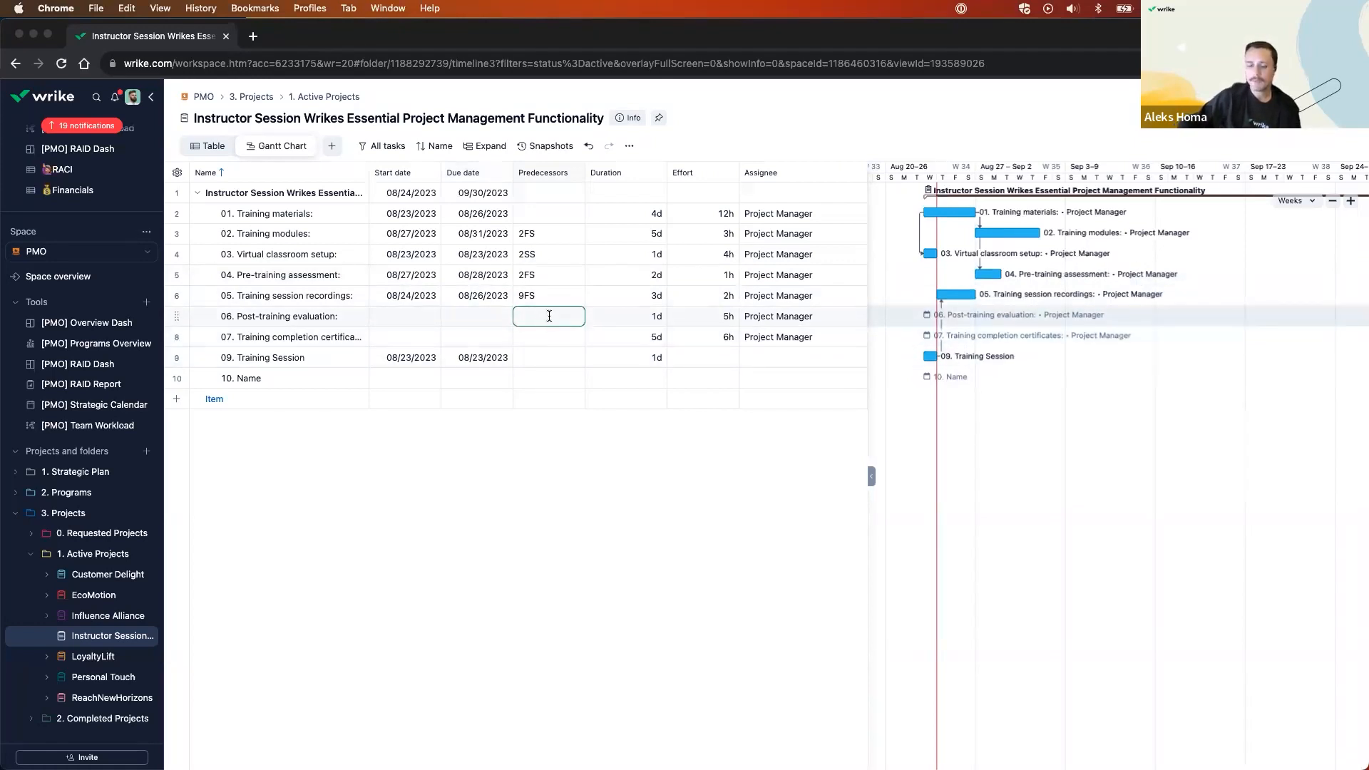
{"action": "key", "text": "Return"}
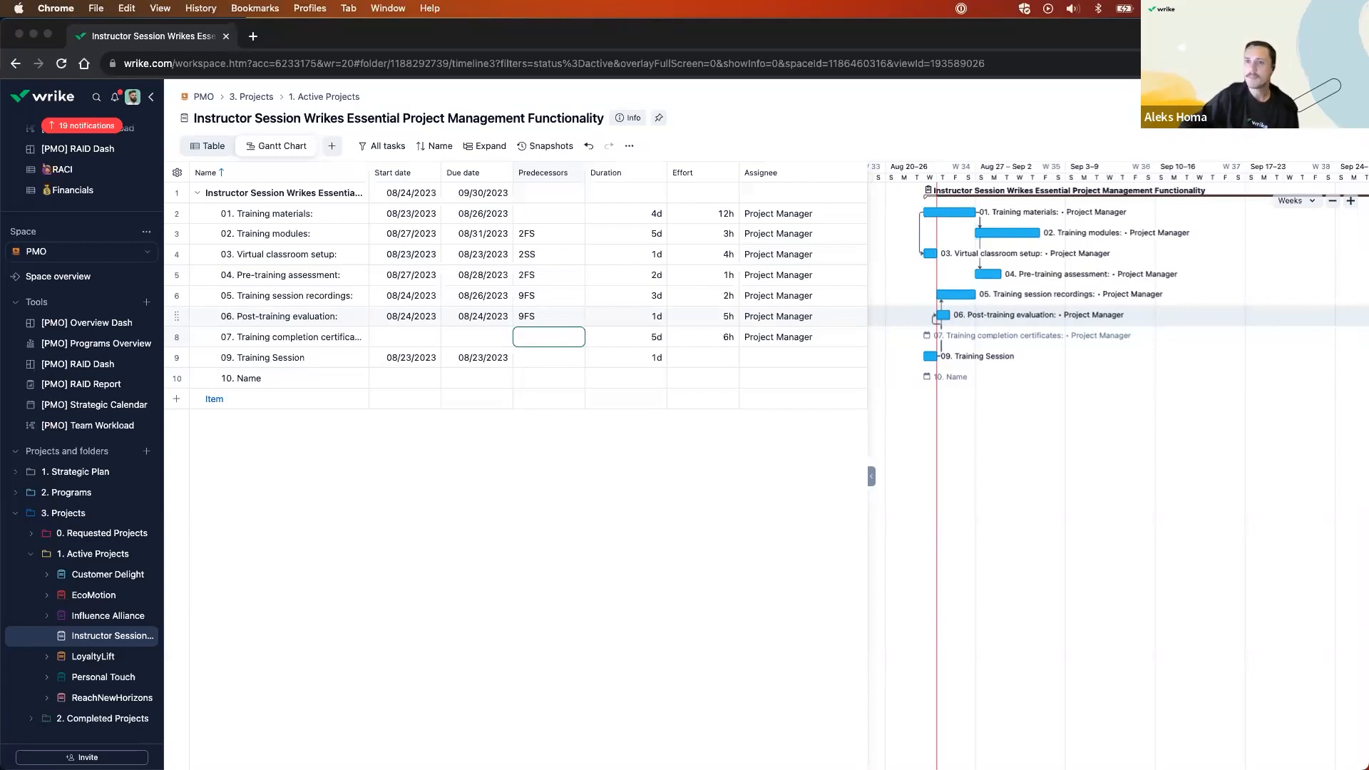
{"action": "type", "text": "2FS"}
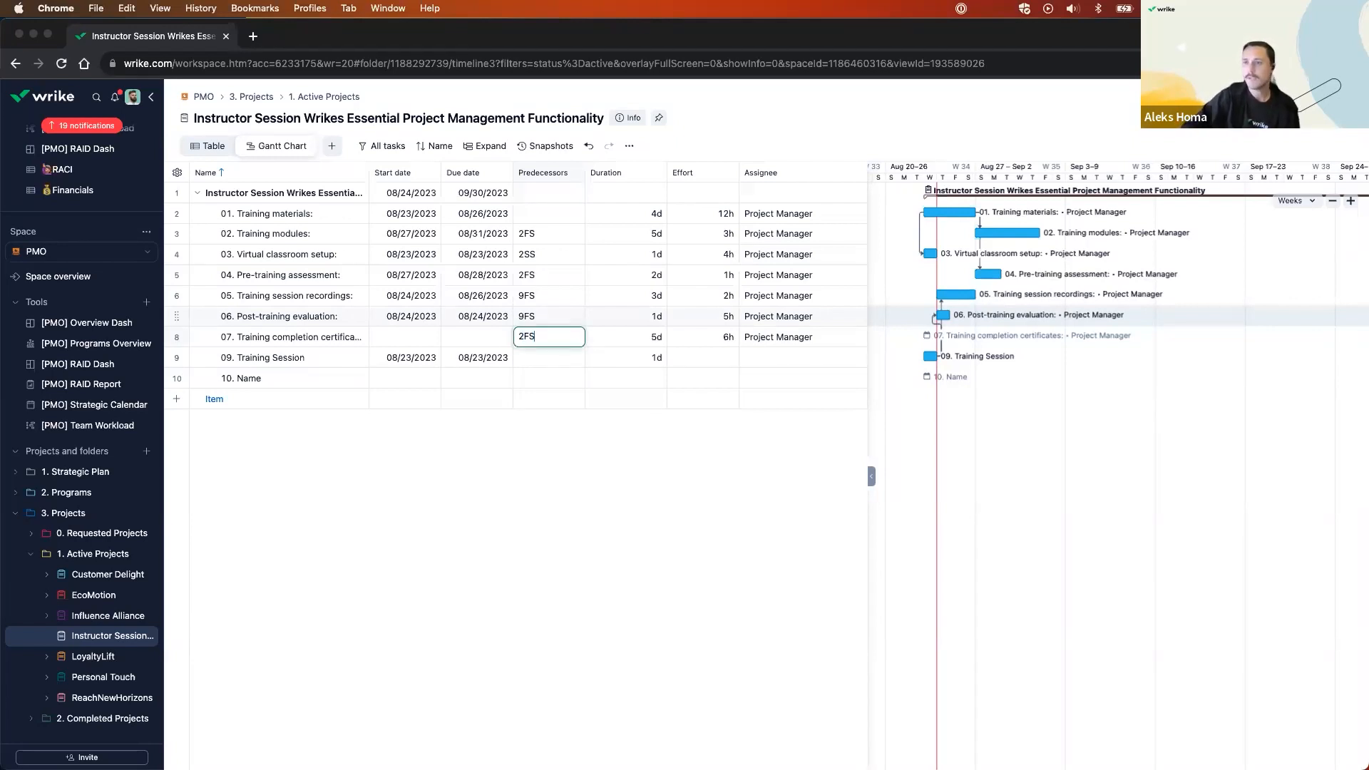
{"action": "key", "text": "Return"}
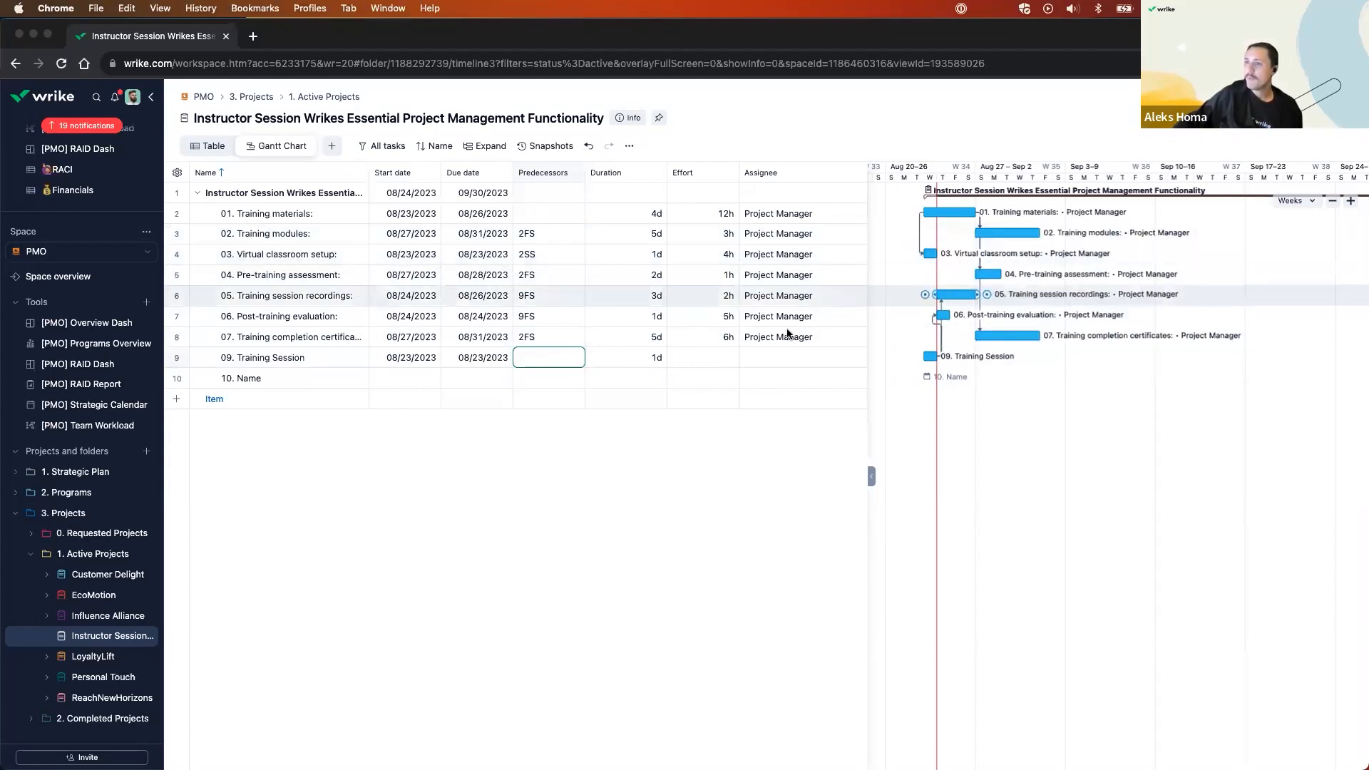
Set the predecessors of 09. Training Session to 2FS, 3FS.
{"action": "left_click", "coordinate": [565, 361]}
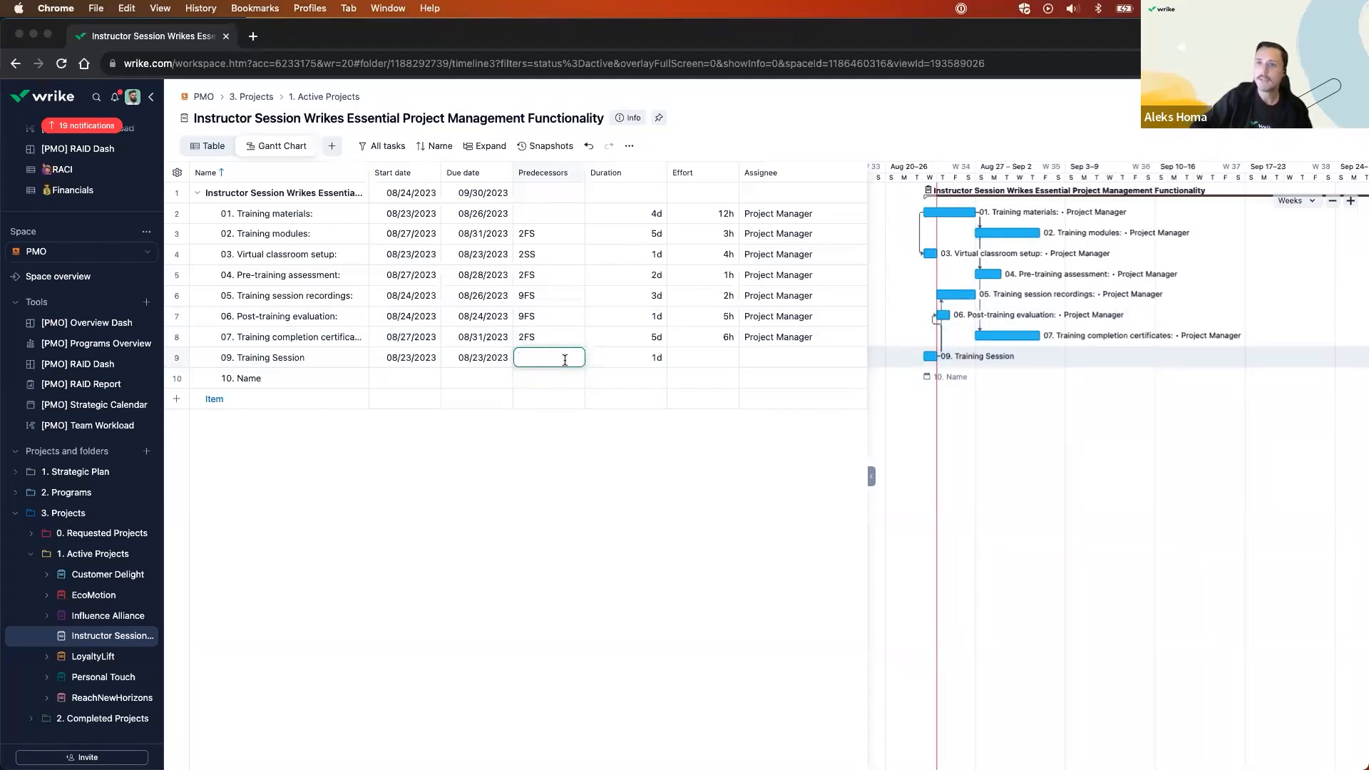
{"action": "type", "text": "2FS"}
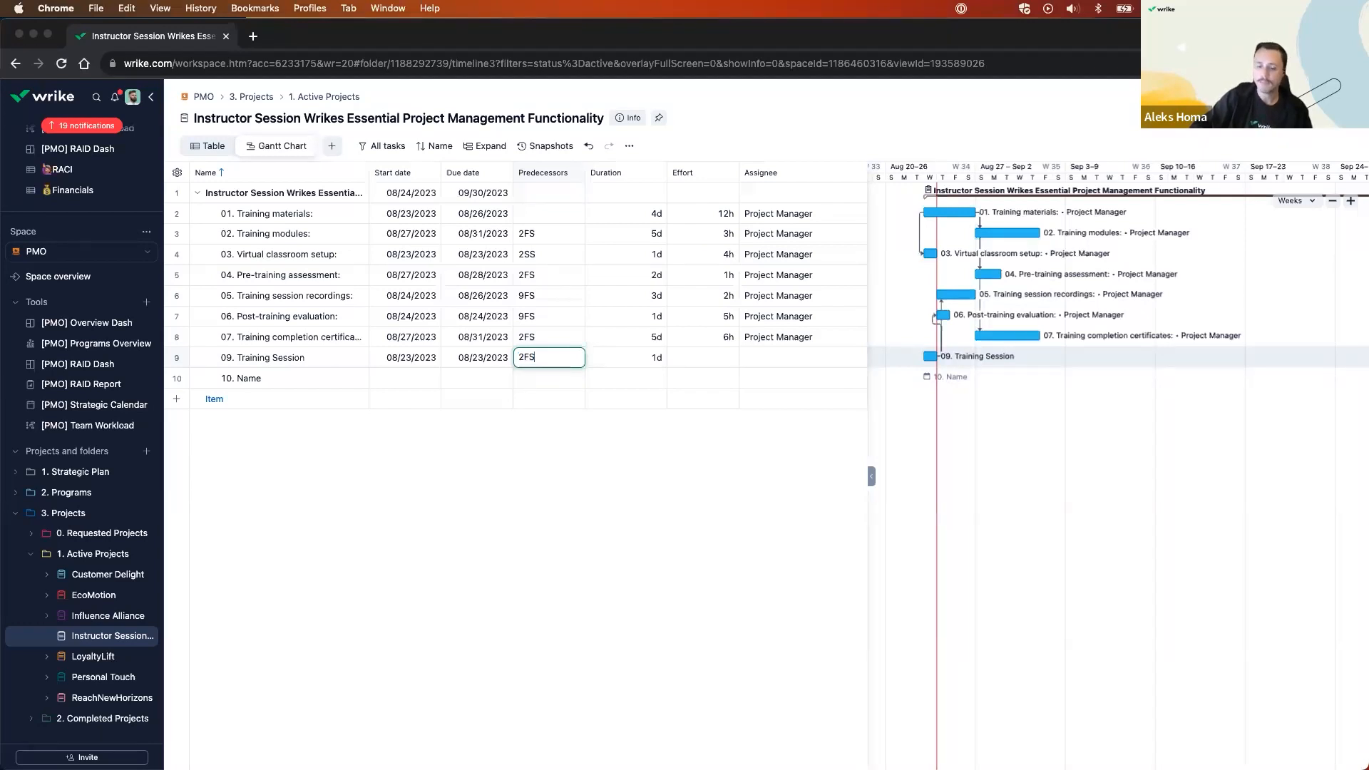
{"action": "type", "text": ","}
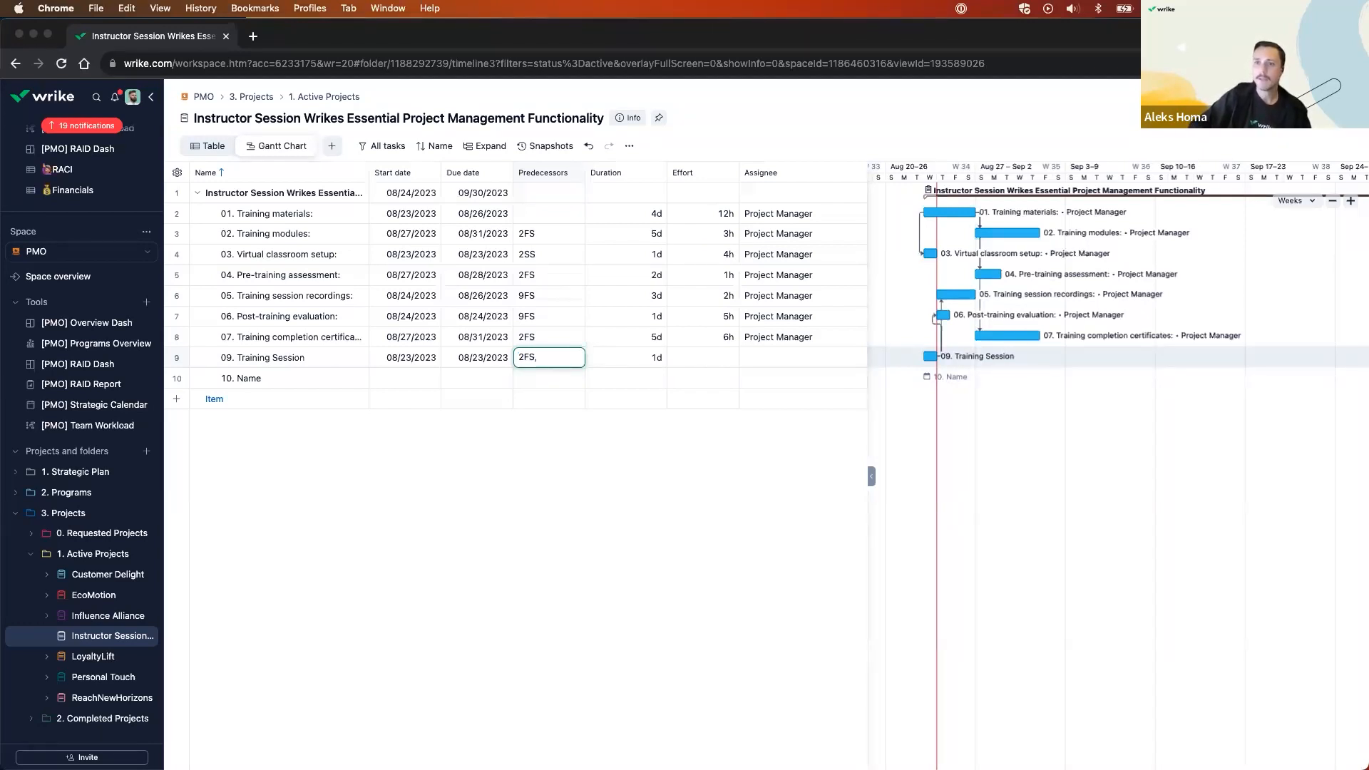
{"action": "type", "text": "3FS"}
{"action": "key", "text": "Return"}
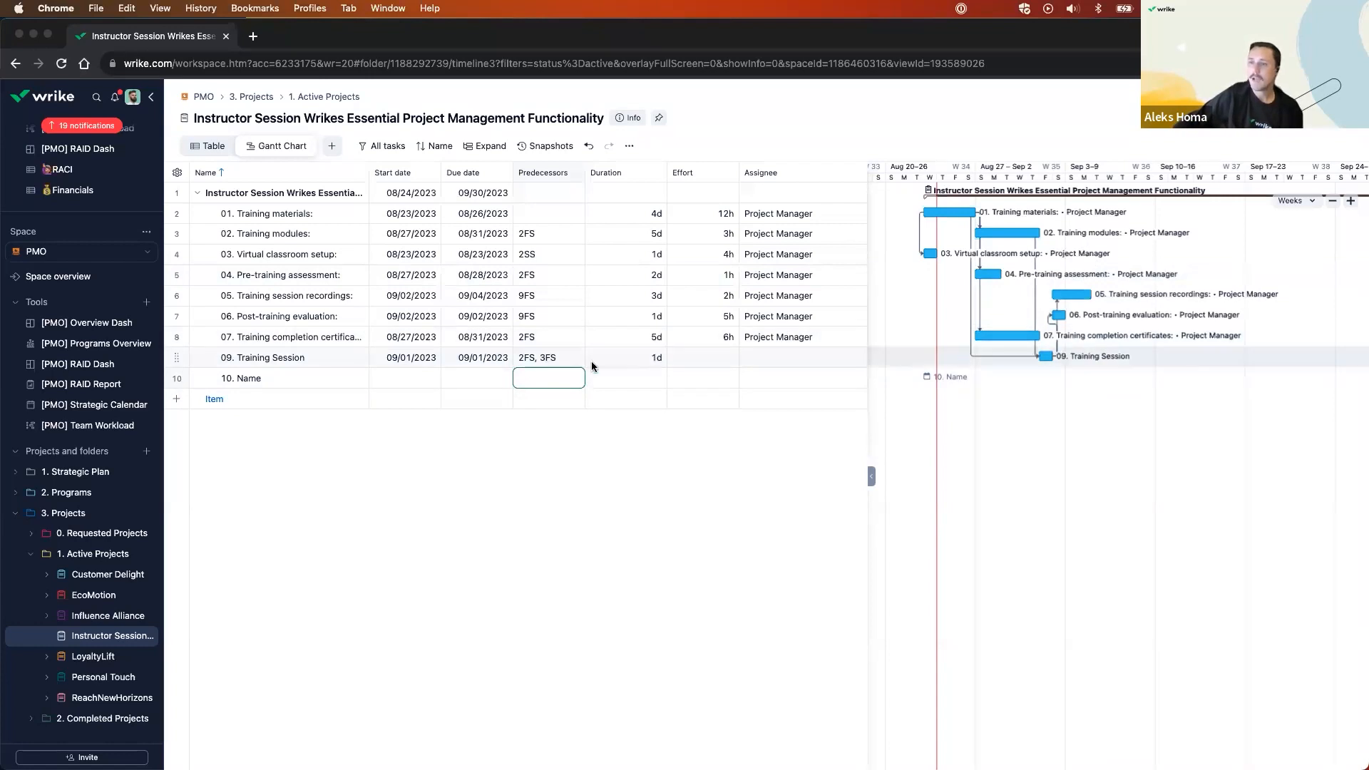
Add a five-day lag to the second predecessor of 09. Training Session so the entry reads 2FS, 3FS + 5d.
{"action": "left_click", "coordinate": [622, 360]}
{"action": "left_click", "coordinate": [573, 360]}
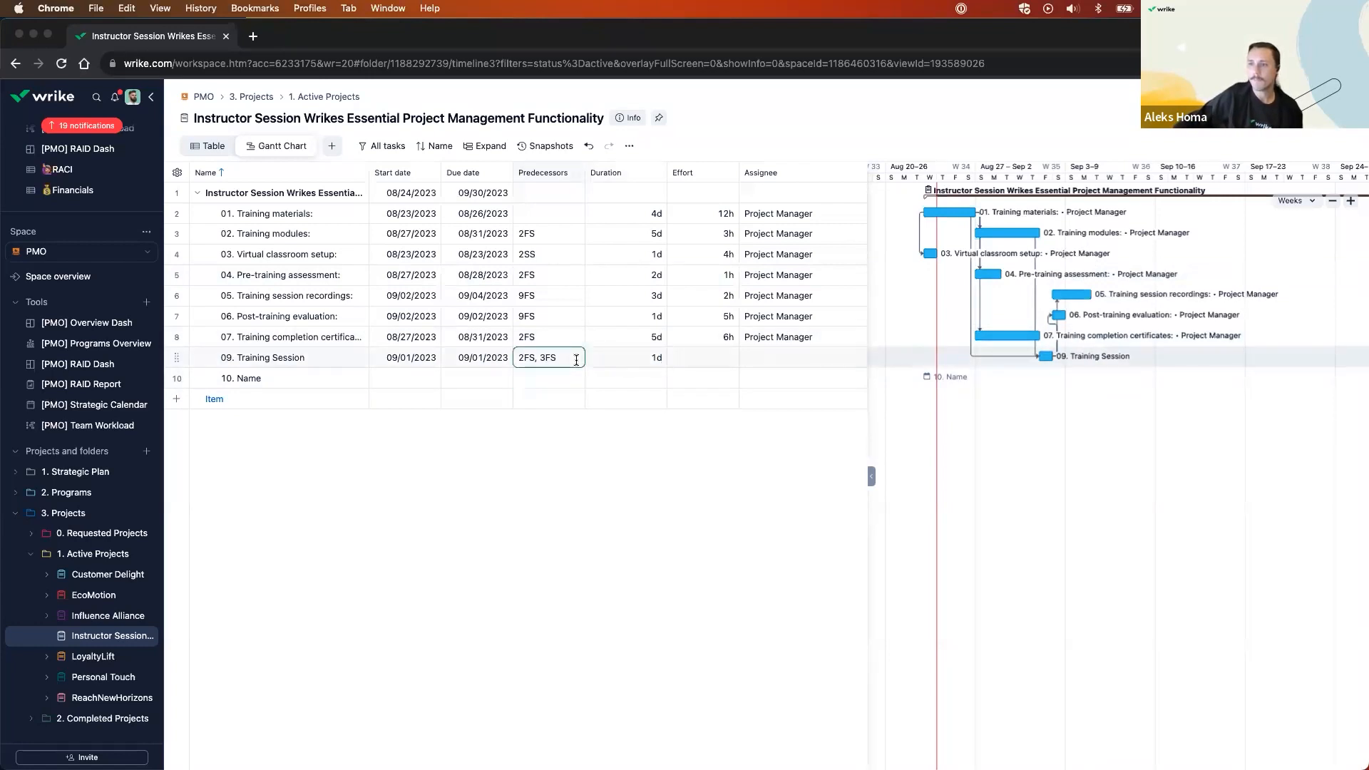
{"action": "left_click", "coordinate": [571, 361]}
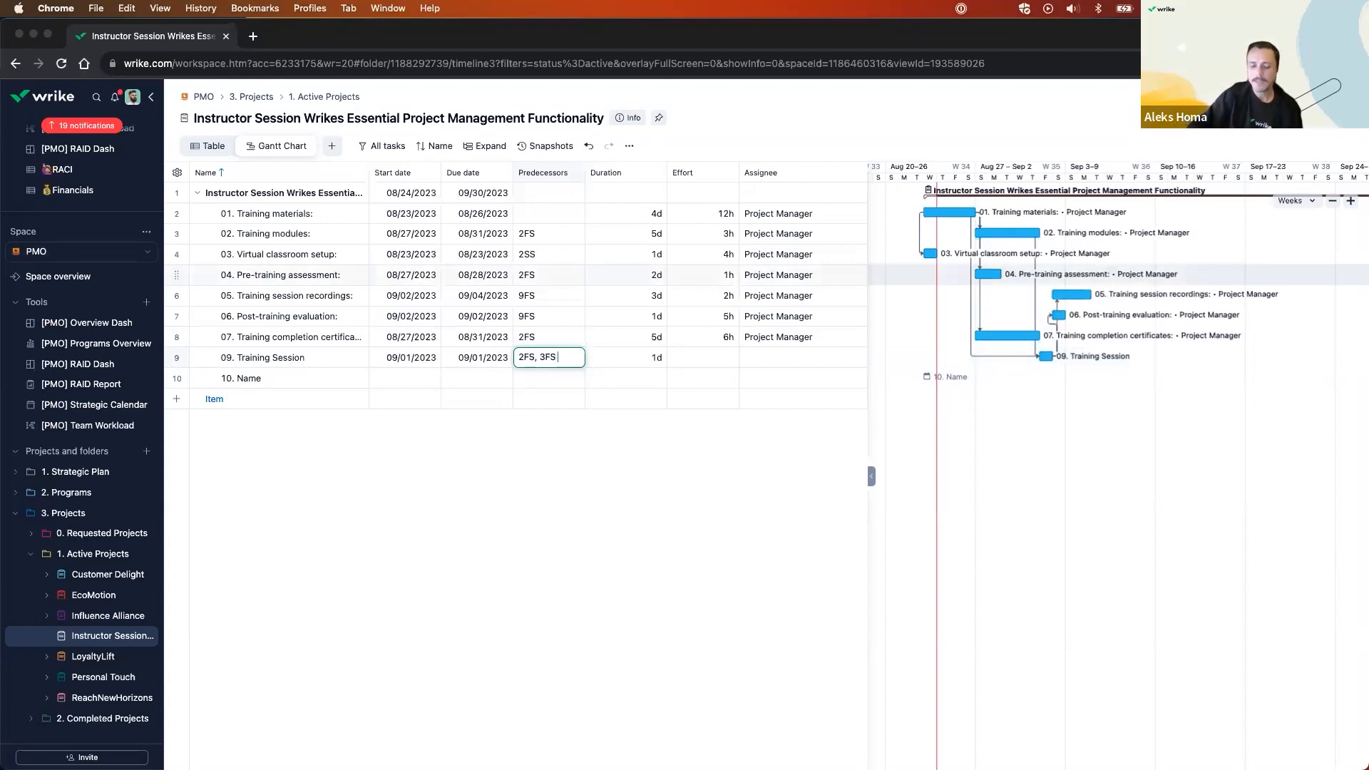
{"action": "type", "text": "+"}
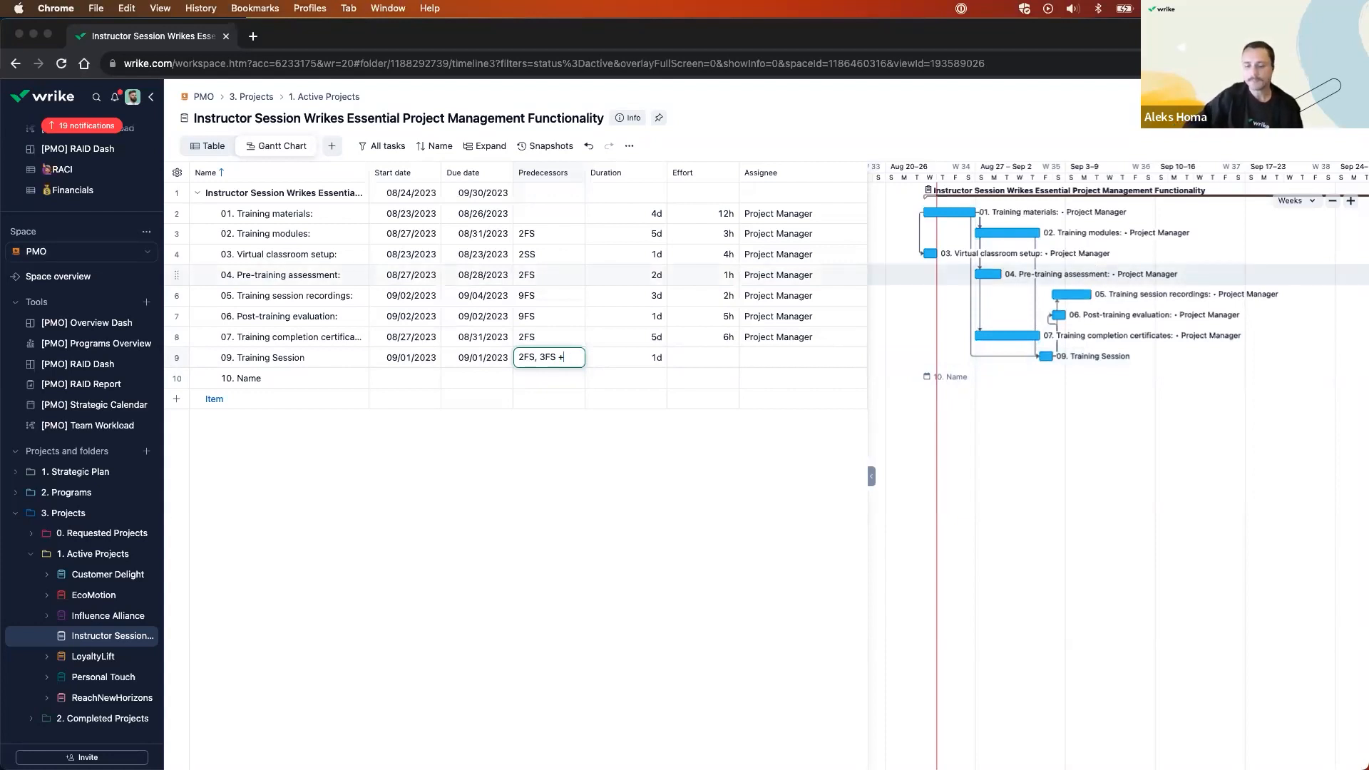
{"action": "key", "text": "BackSpace"}
{"action": "type", "text": "5"}
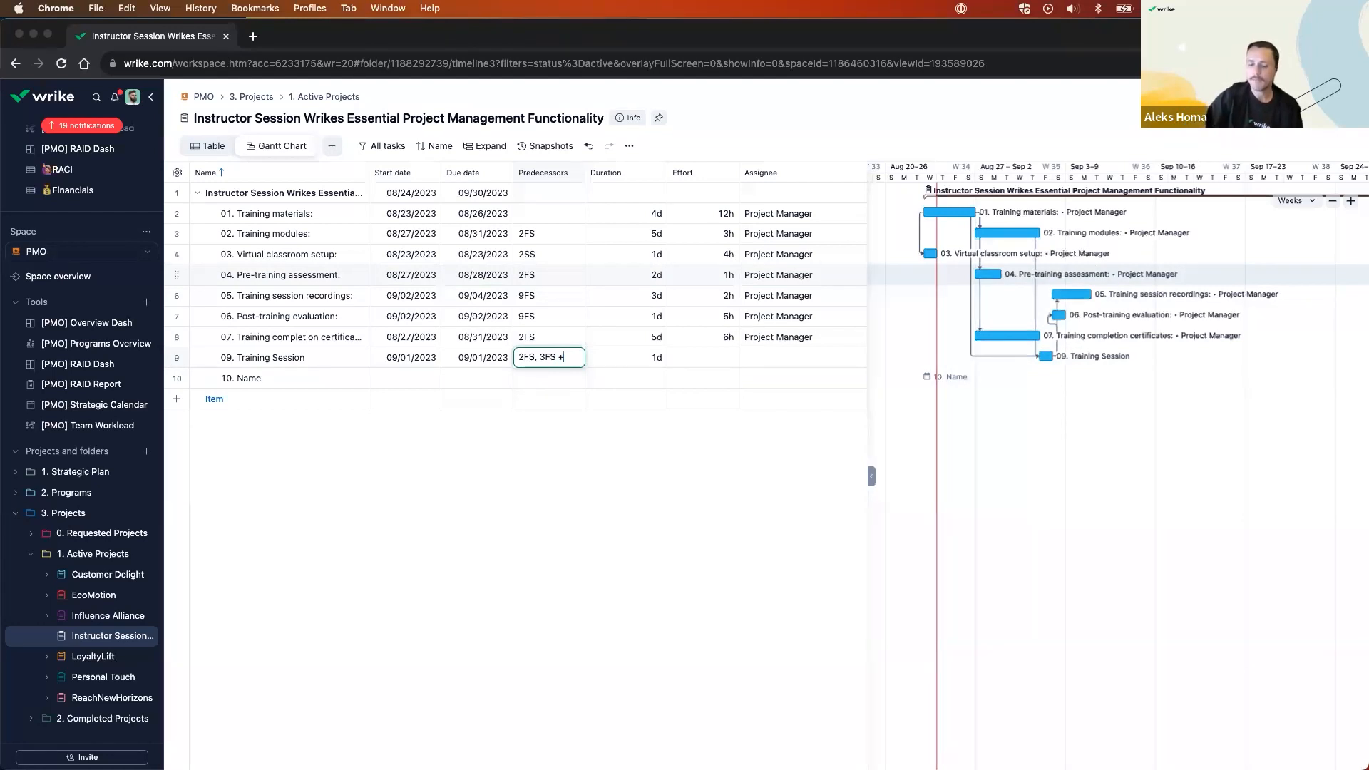
{"action": "type", "text": "d"}
{"action": "key", "text": "Return"}
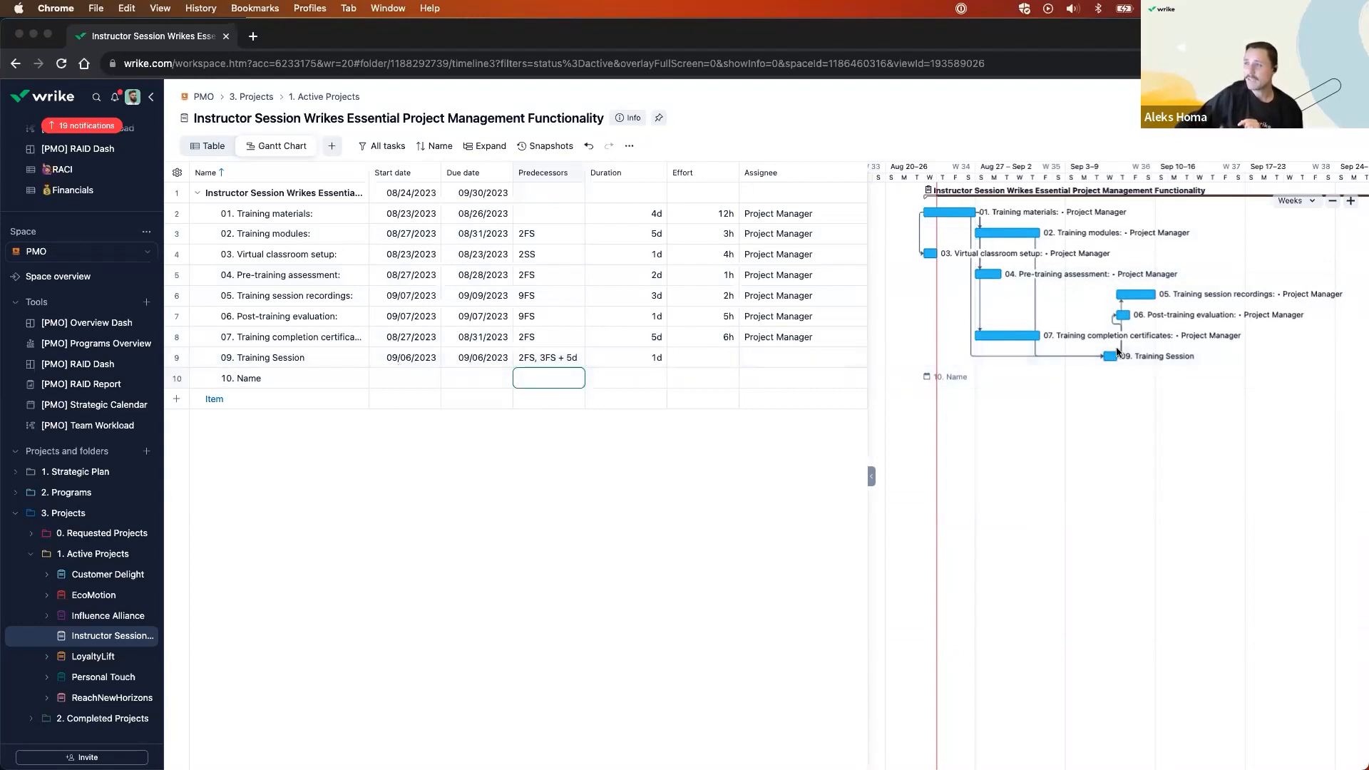
Move 09. Training Session to 09/12/2023 in the Gantt chart and convert it to a milestone.
{"action": "scroll", "coordinate": [1093, 390], "scroll_direction": "right", "scroll_amount": 2}
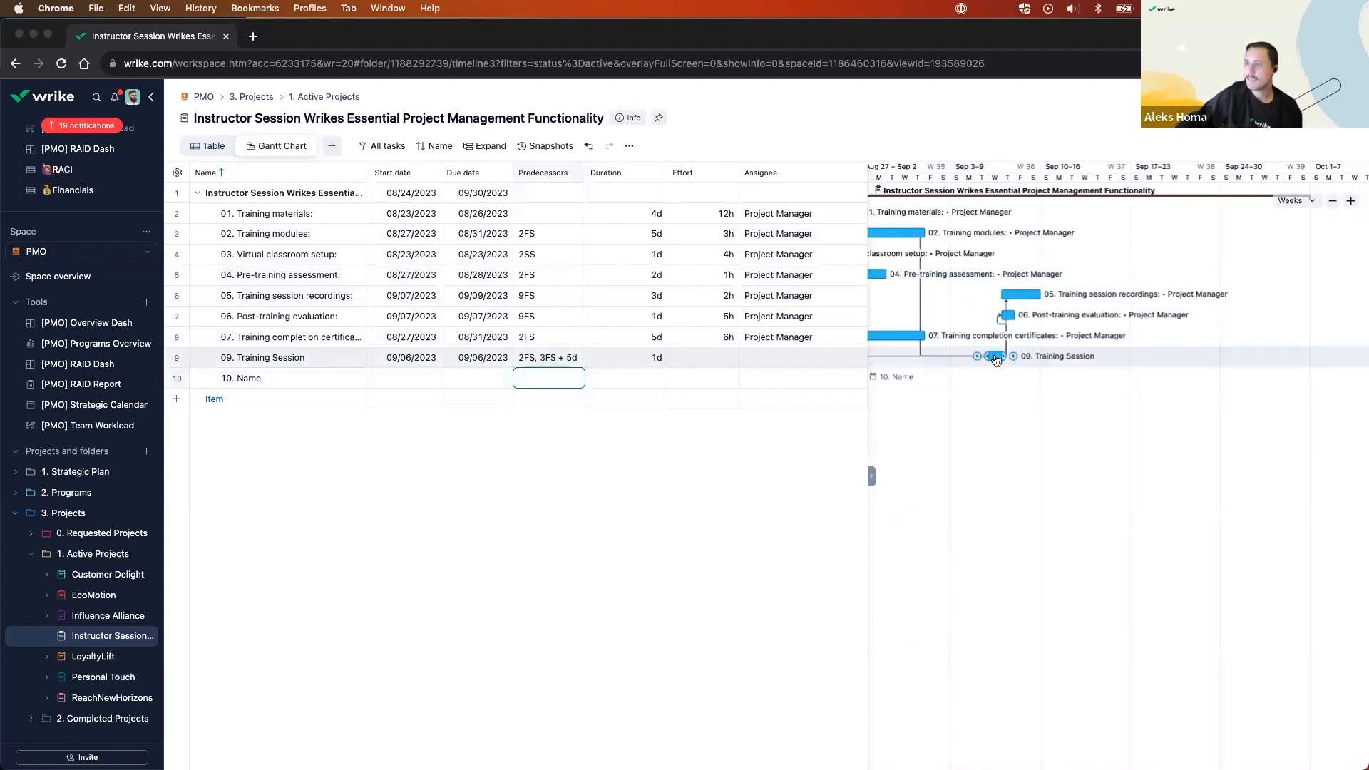
{"action": "left_click_drag", "start_coordinate": [997, 361], "coordinate": [1082, 353]}
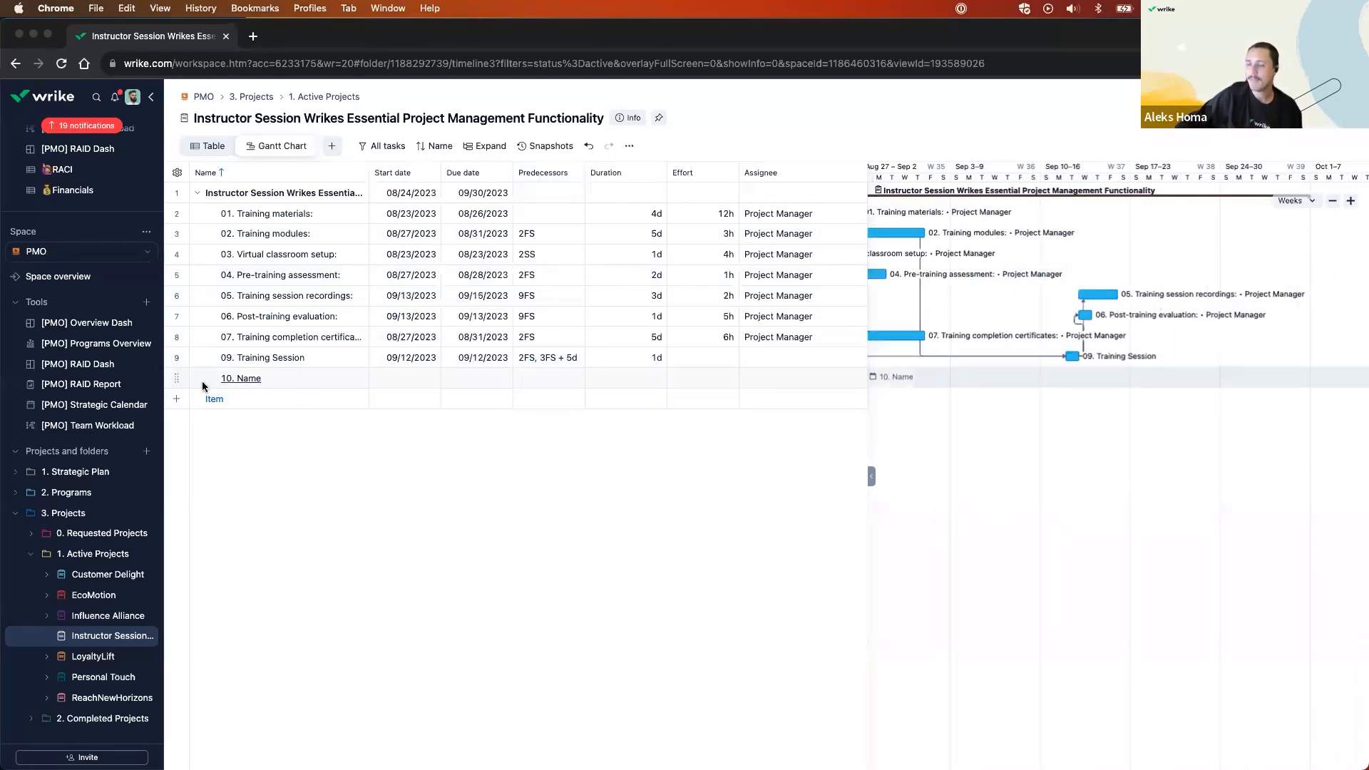
{"action": "left_click", "coordinate": [180, 358]}
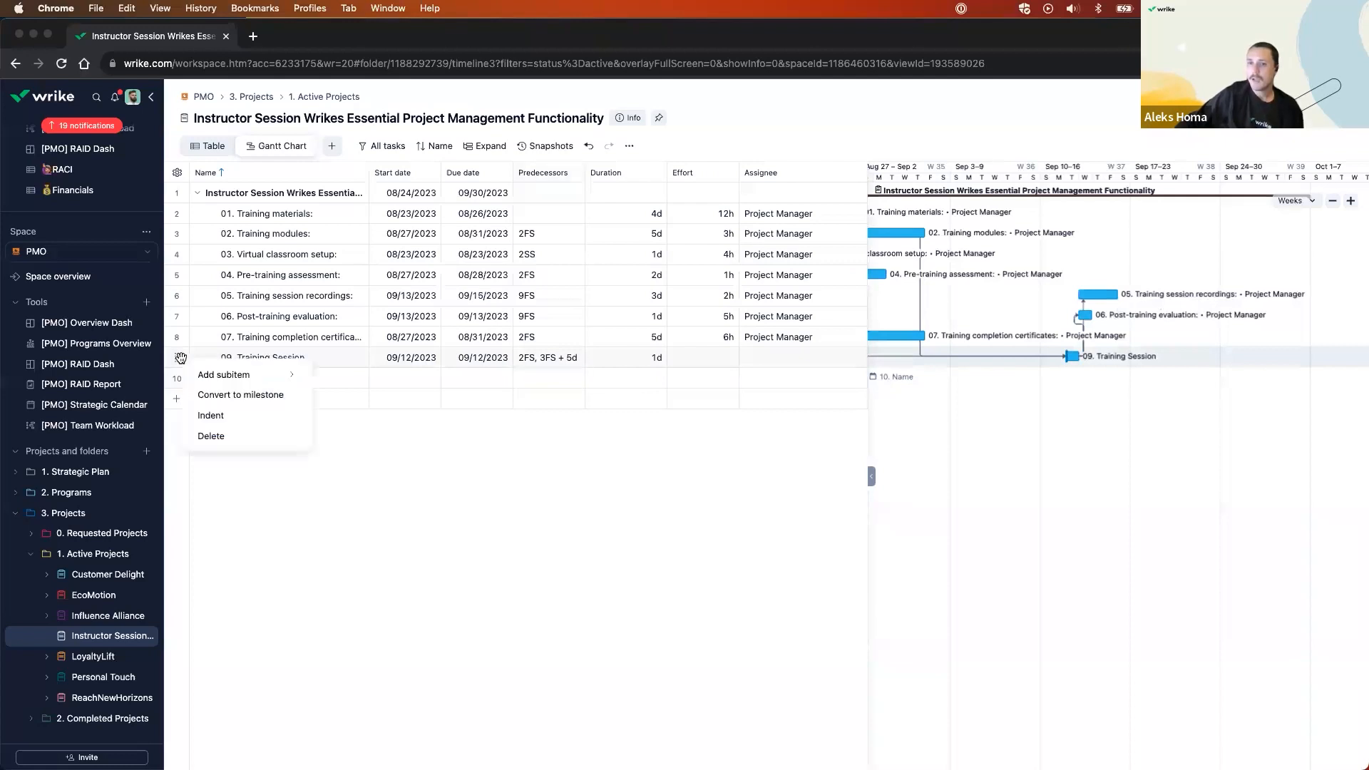
{"action": "left_click", "coordinate": [240, 394]}
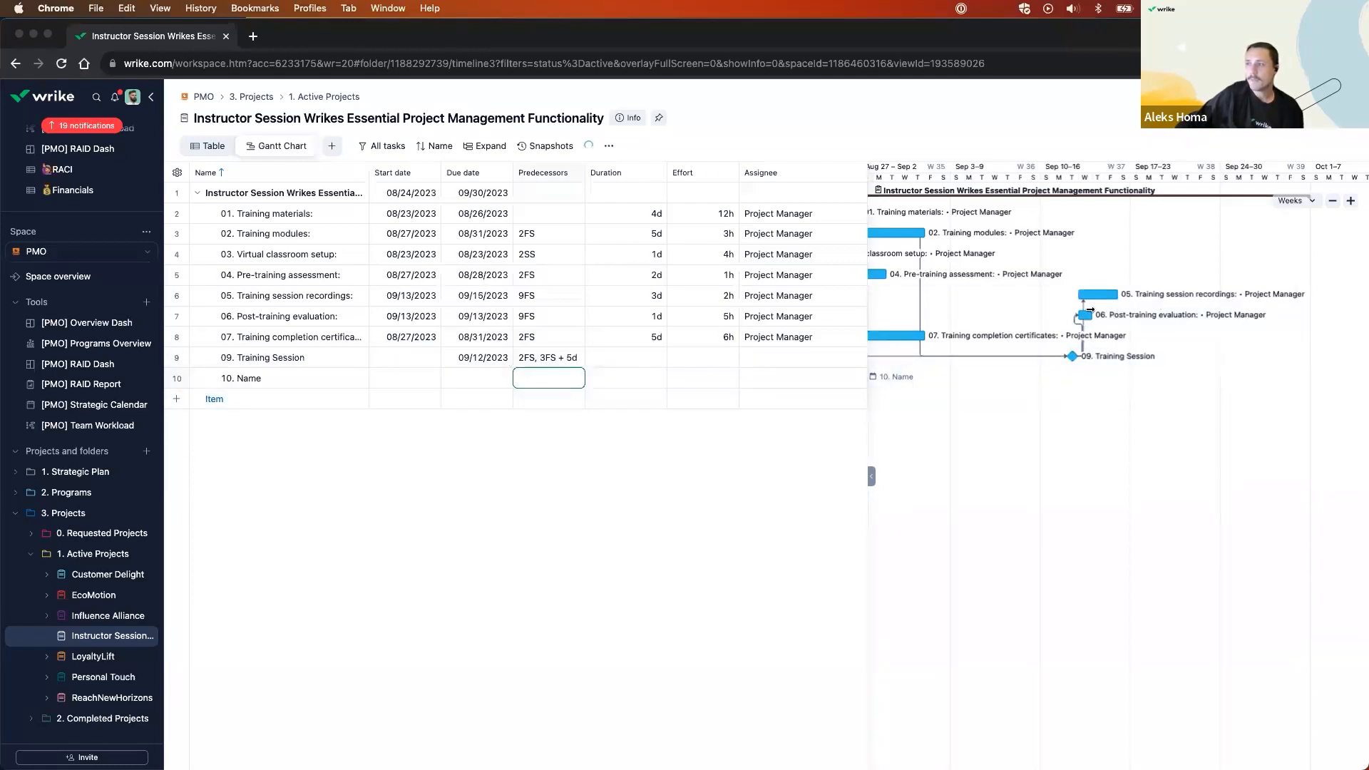
{"action": "scroll", "coordinate": [995, 362], "scroll_direction": "left", "scroll_amount": 1}
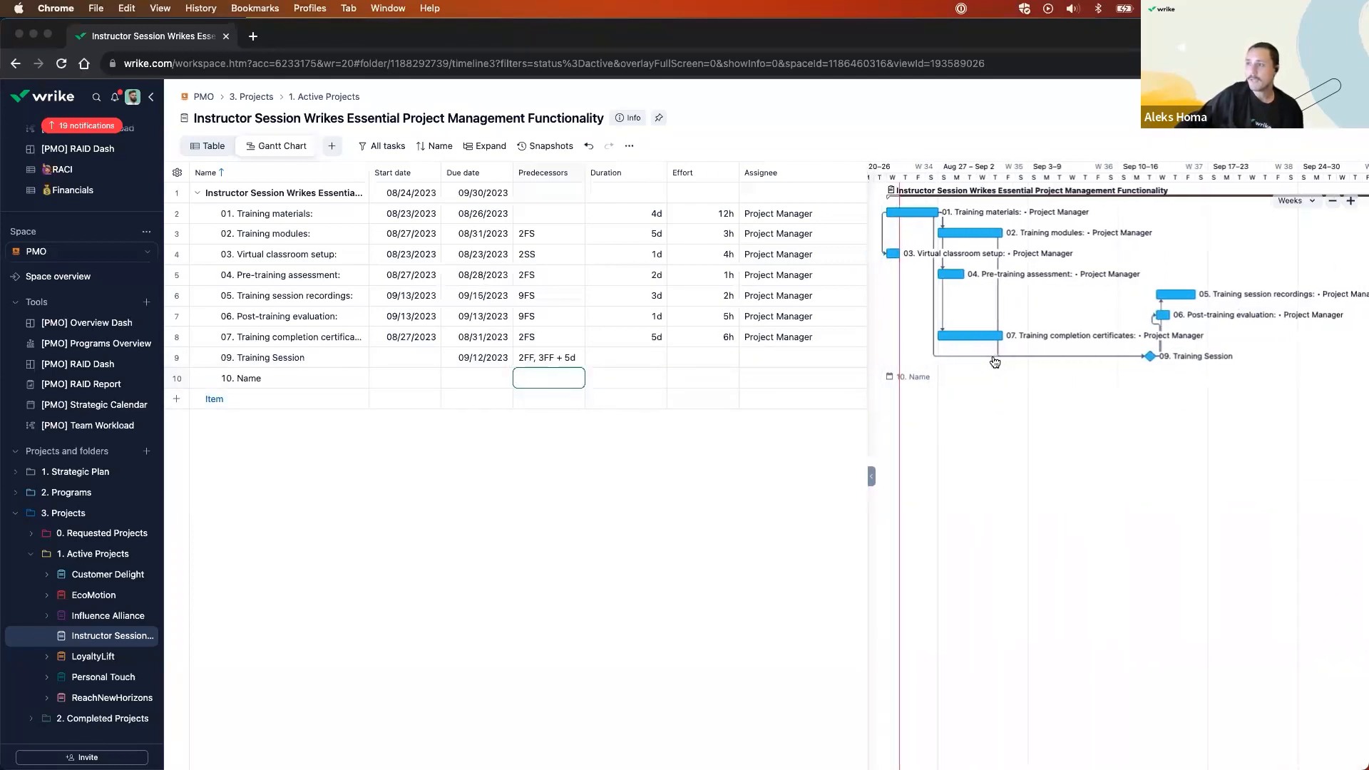
{"action": "scroll", "coordinate": [995, 362], "scroll_direction": "left", "scroll_amount": 1}
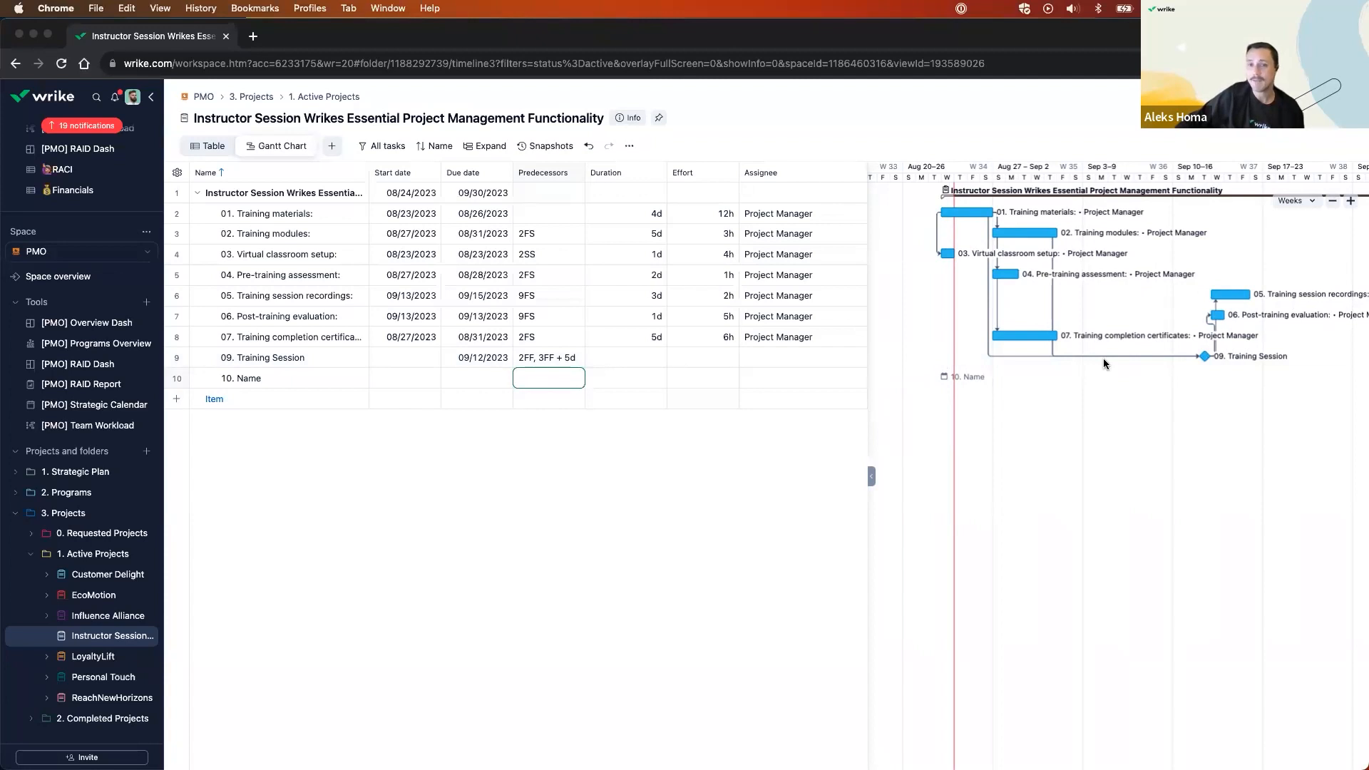
{"action": "scroll", "coordinate": [1223, 382], "scroll_direction": "right", "scroll_amount": 1}
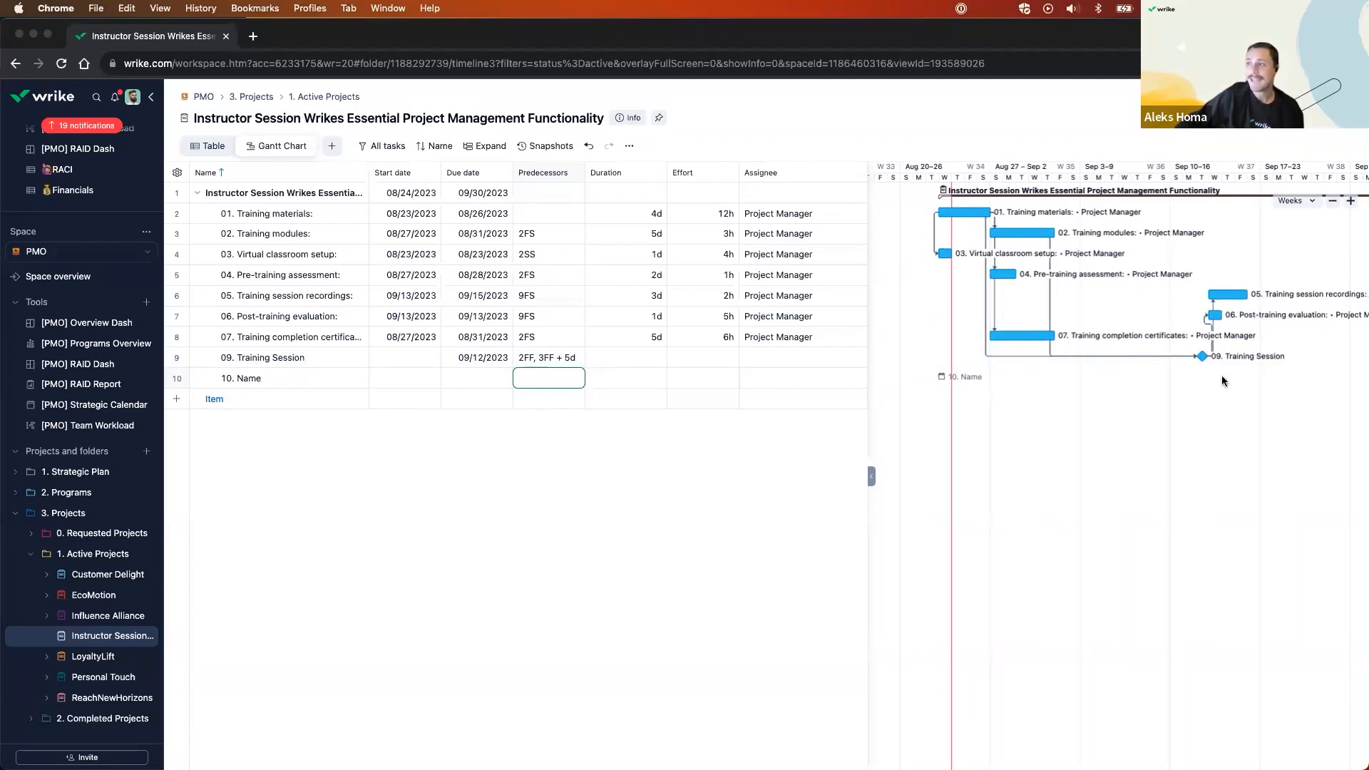
{"action": "scroll", "coordinate": [1223, 381], "scroll_direction": "right", "scroll_amount": 3}
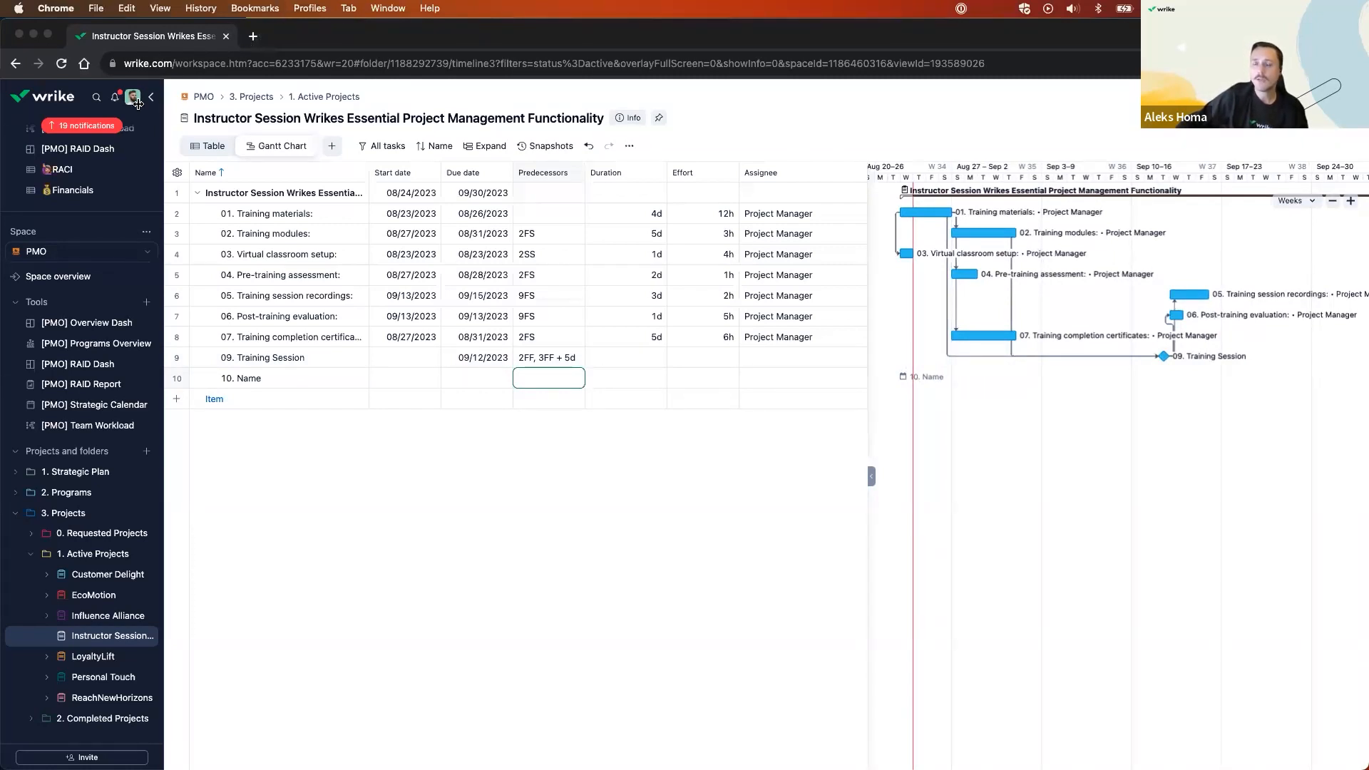
Open the account settings in a new browser tab and examine the working days of the Default Schedule without changing them.
{"action": "left_click", "coordinate": [138, 103]}
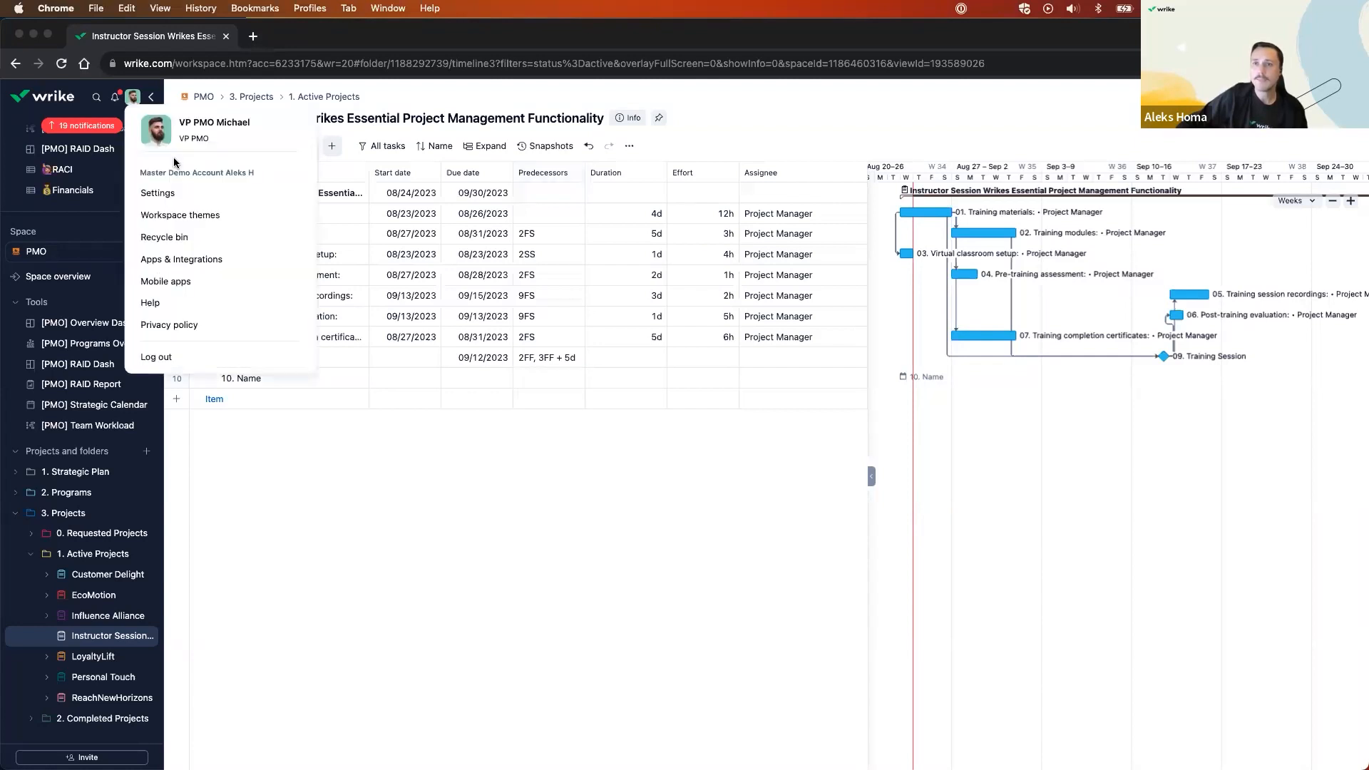
{"action": "right_click", "coordinate": [171, 195]}
{"action": "left_click", "coordinate": [191, 195]}
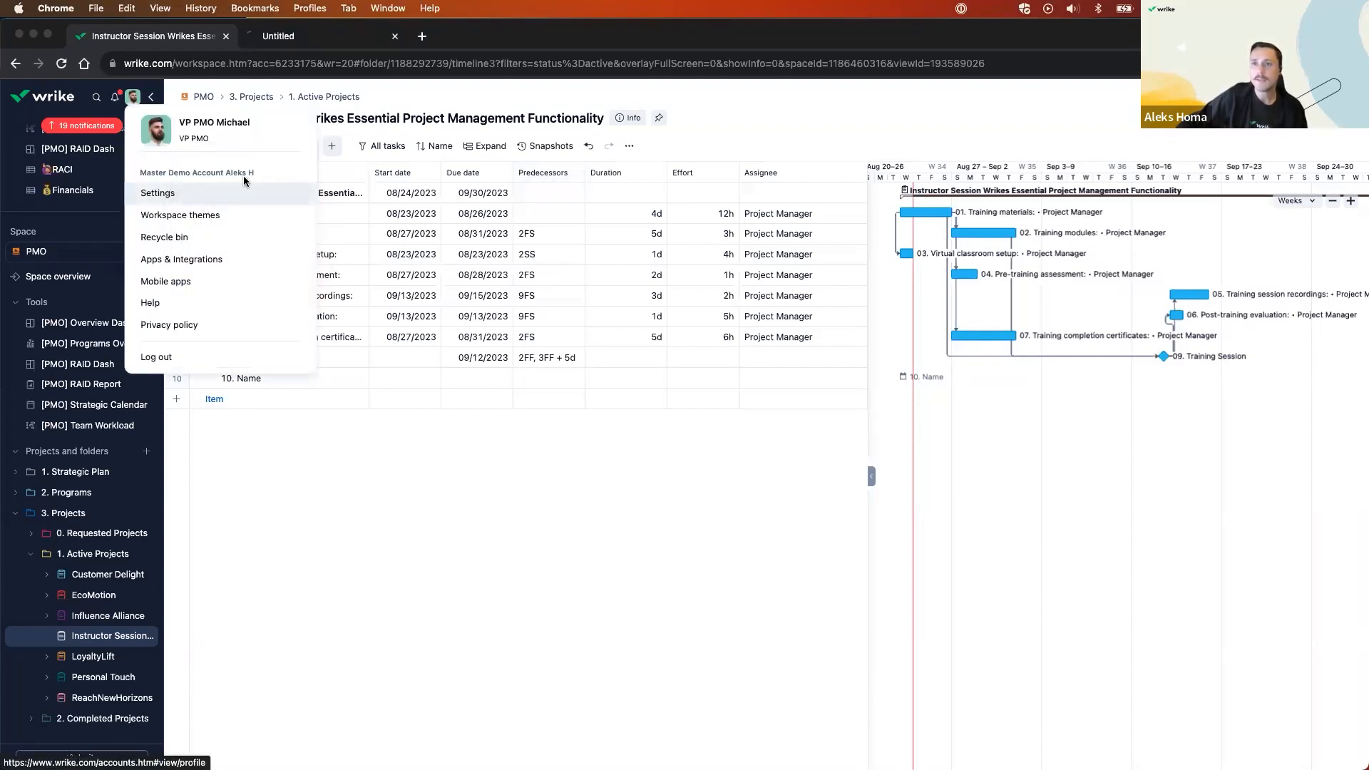
{"action": "left_click", "coordinate": [314, 36]}
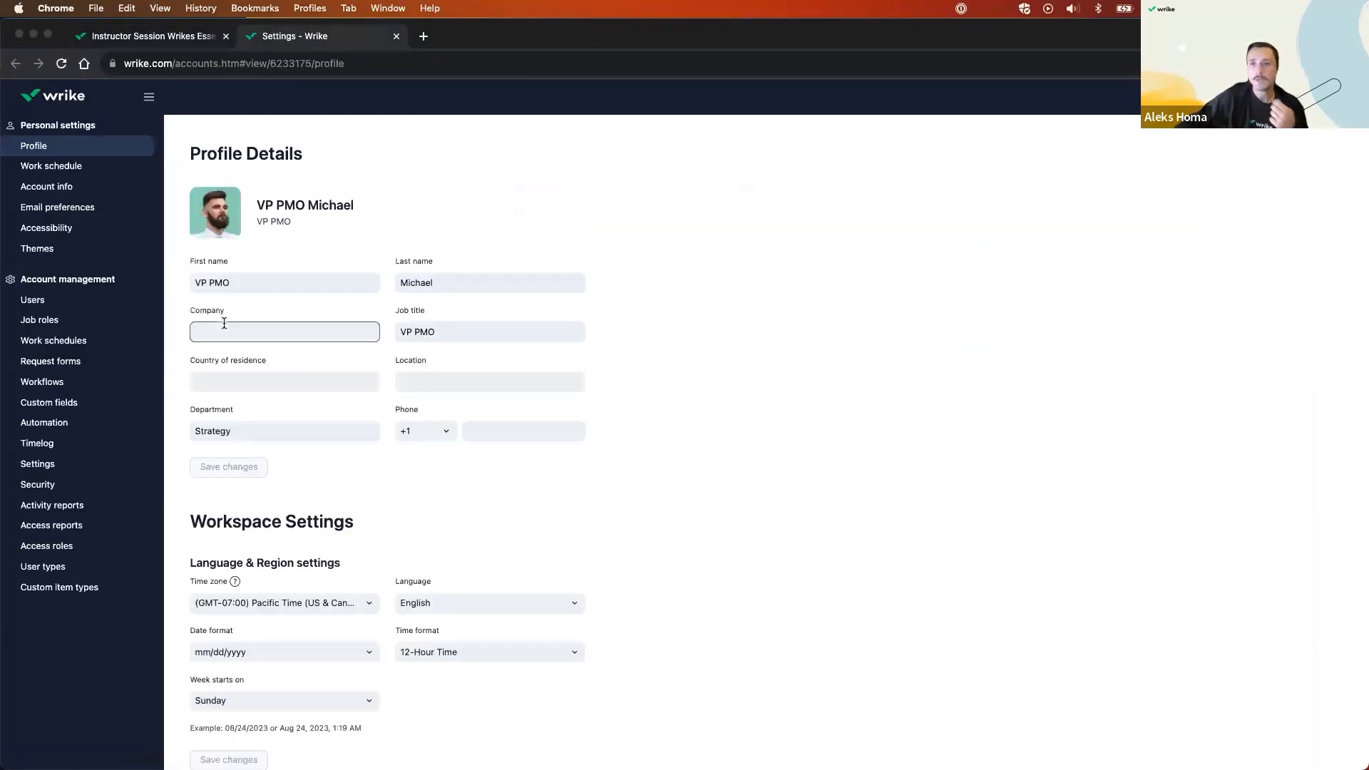
{"action": "left_click", "coordinate": [84, 339]}
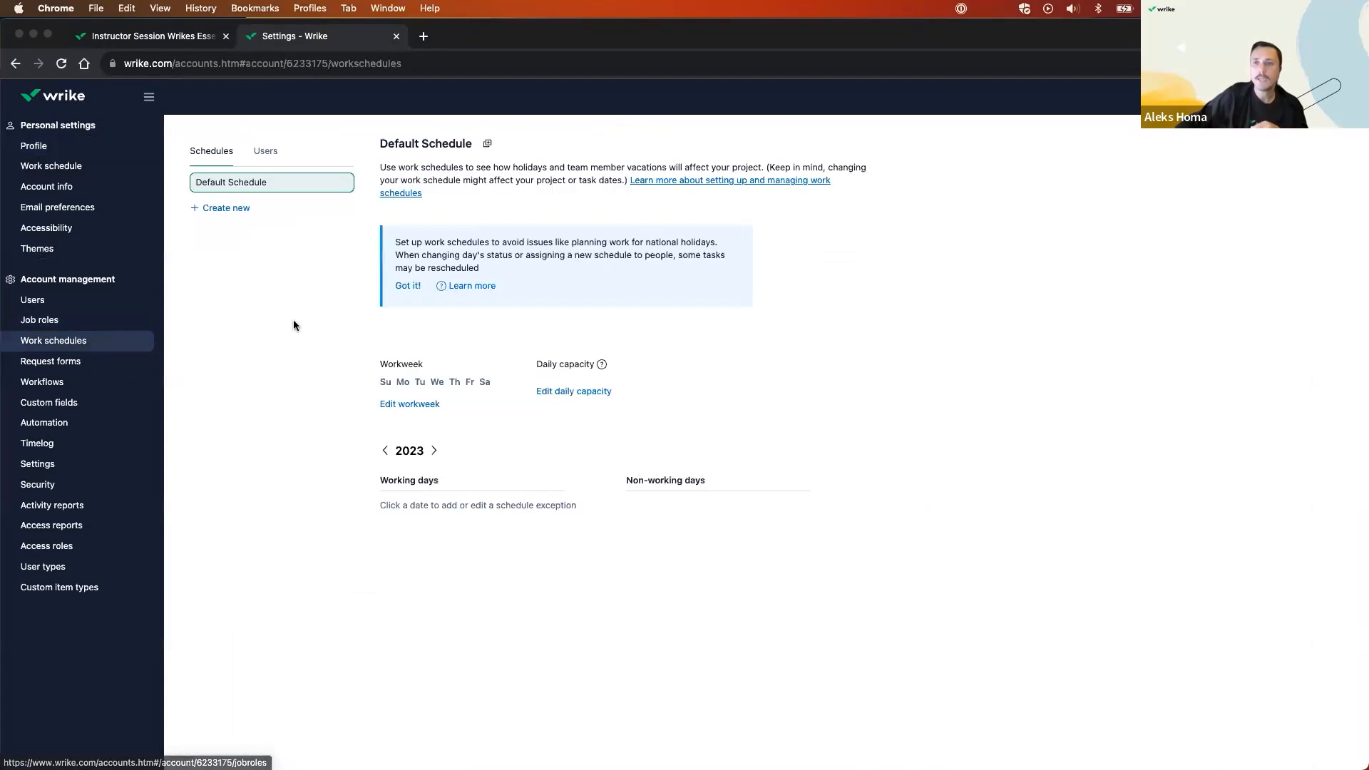
{"action": "left_click", "coordinate": [419, 405]}
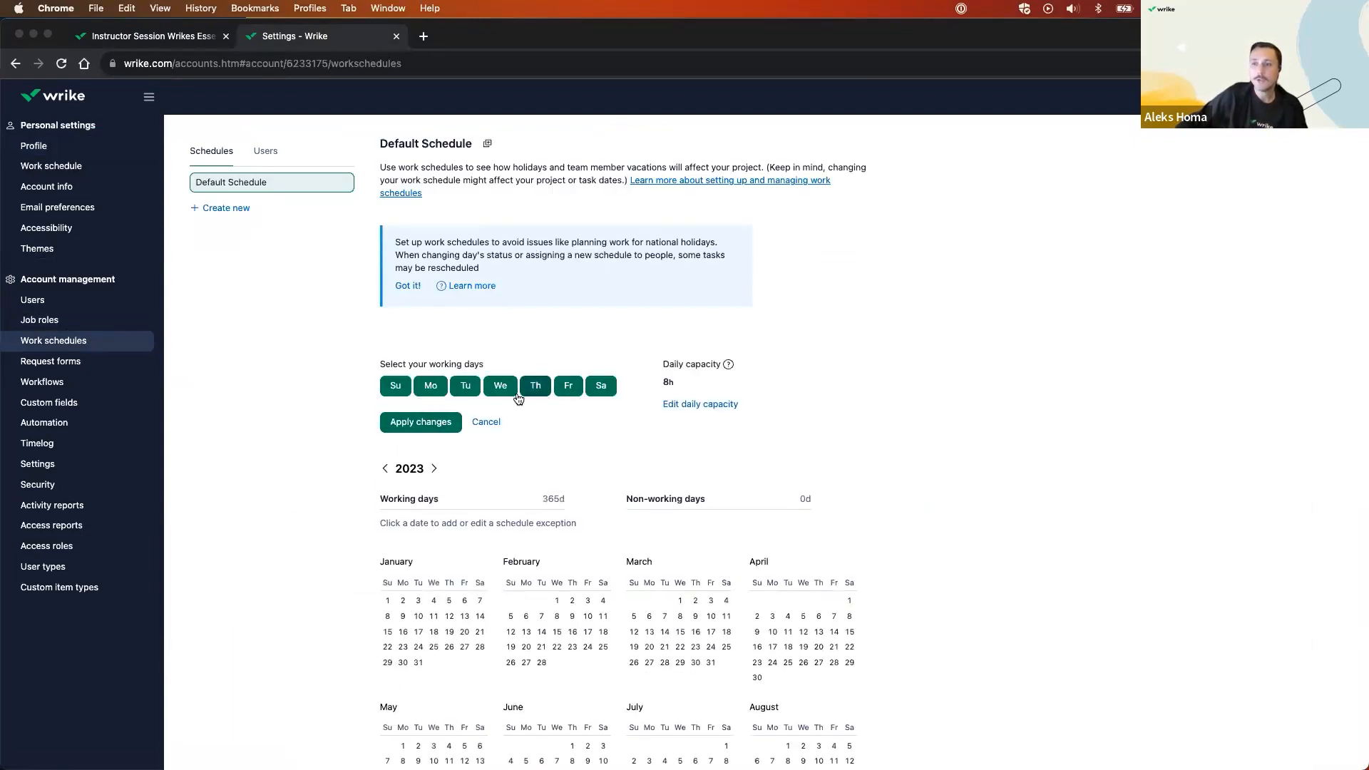
{"action": "left_click", "coordinate": [486, 422]}
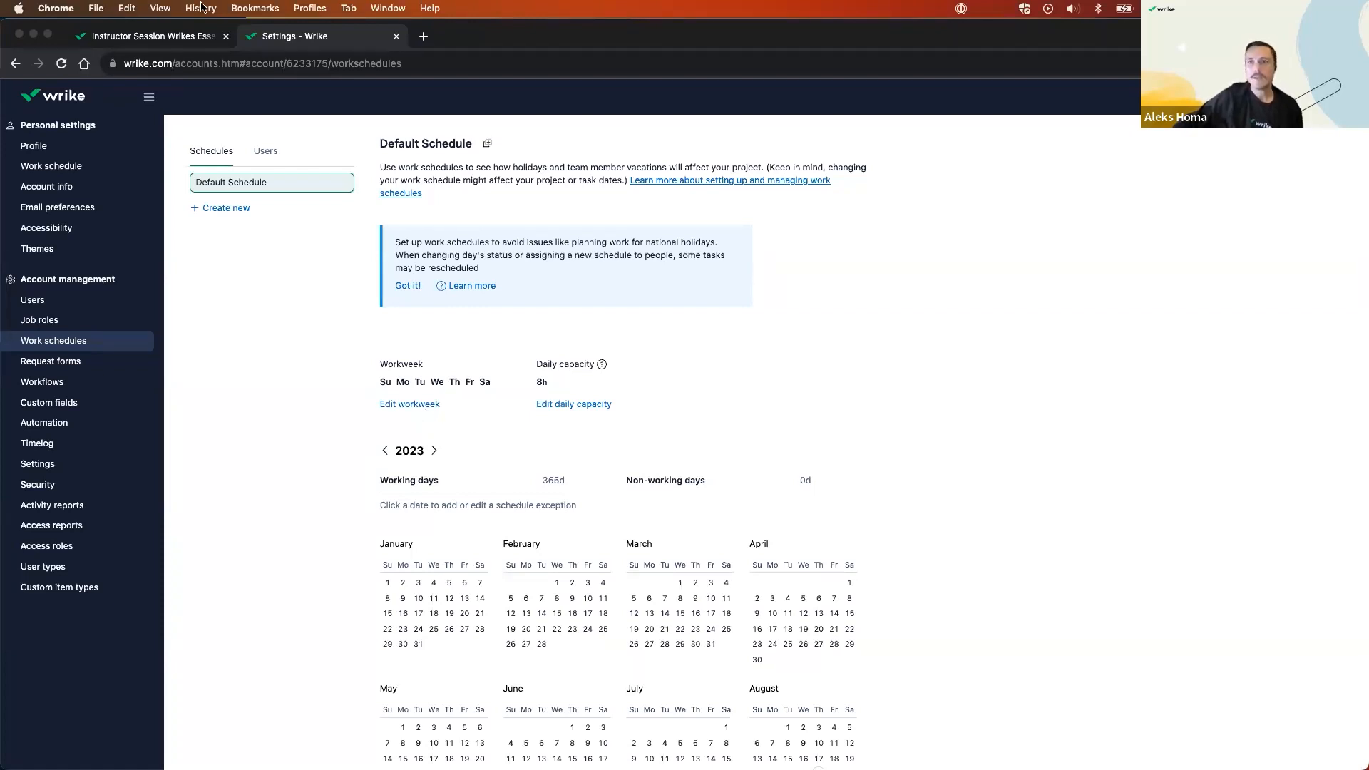
Return to the project and shift 01. Training materials in the Gantt chart to start on 08/30/2023, 08/26/2023 and 09/03/2023 in turn.
{"action": "left_click", "coordinate": [194, 34]}
{"action": "left_click", "coordinate": [561, 501]}
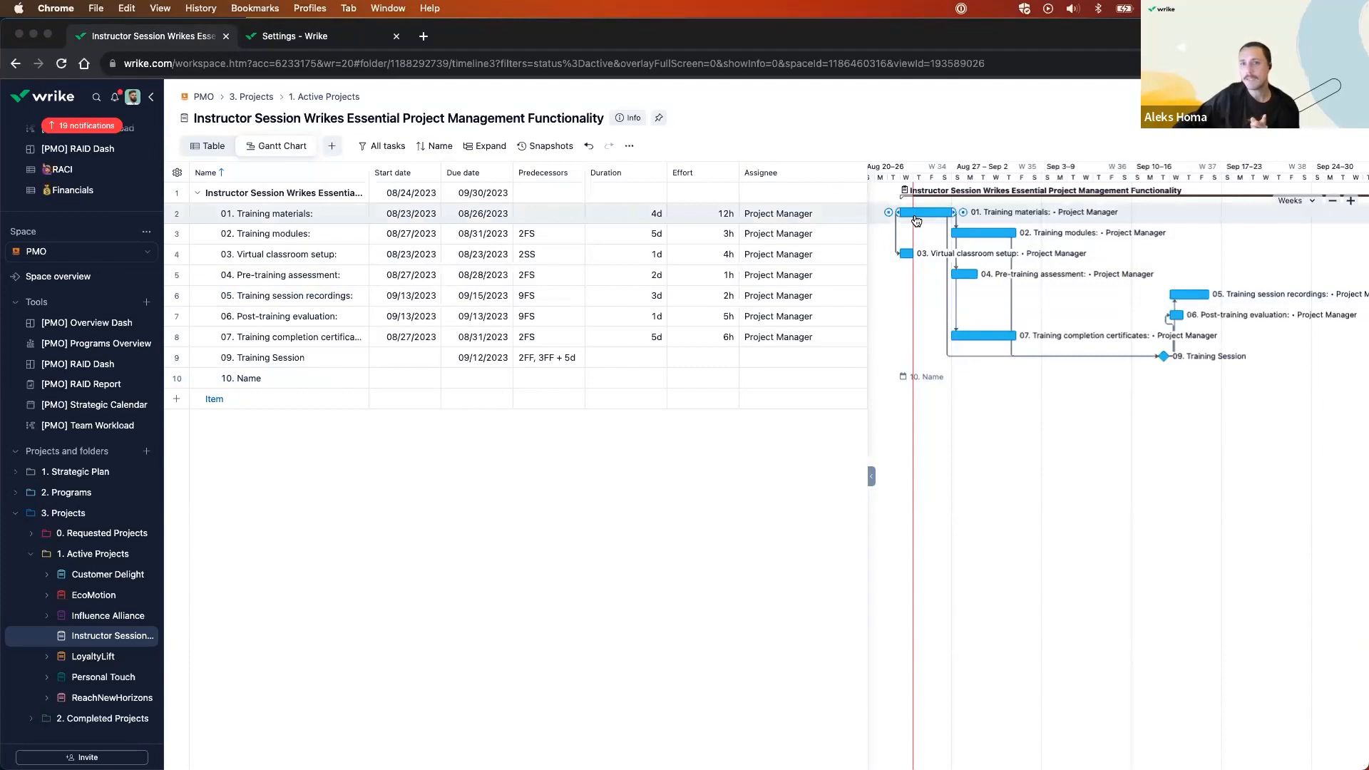
{"action": "left_click_drag", "start_coordinate": [916, 217], "coordinate": [1017, 217]}
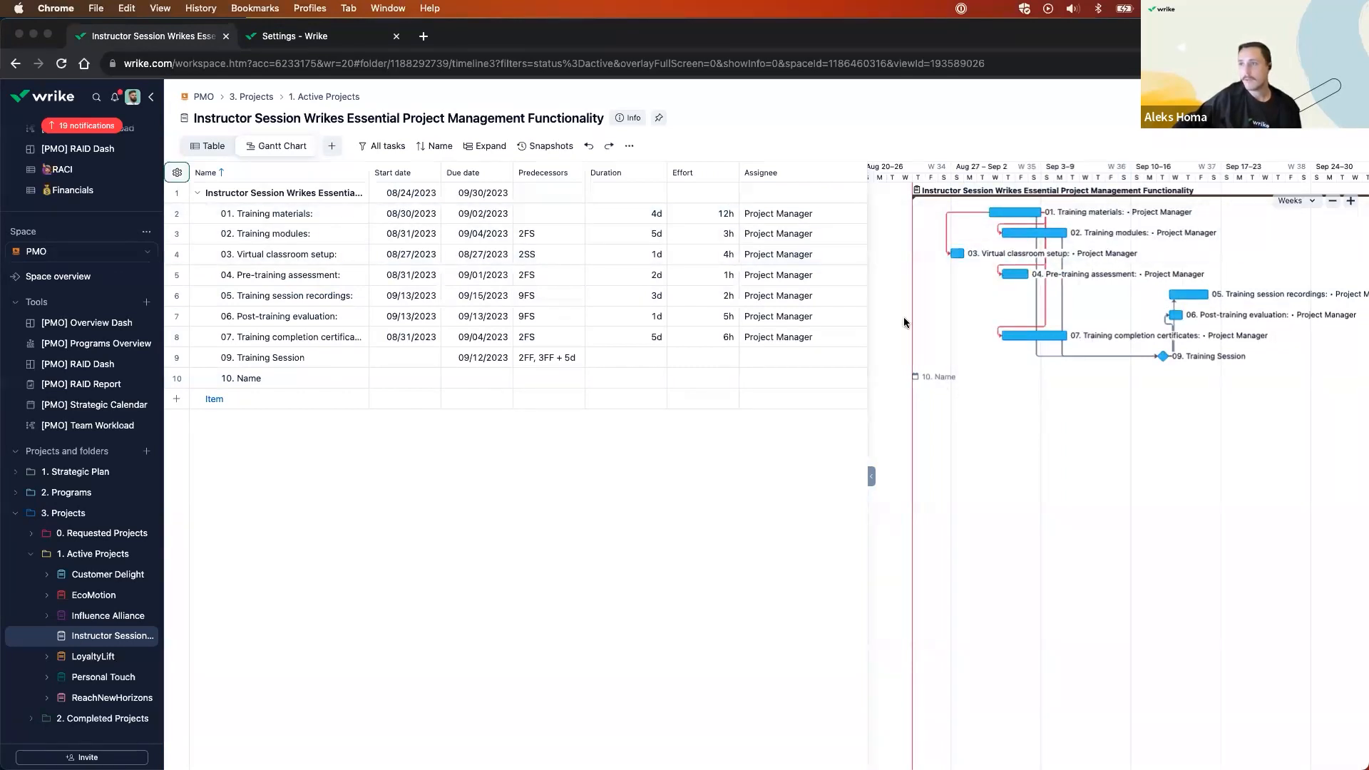
{"action": "left_click_drag", "start_coordinate": [1005, 213], "coordinate": [958, 220]}
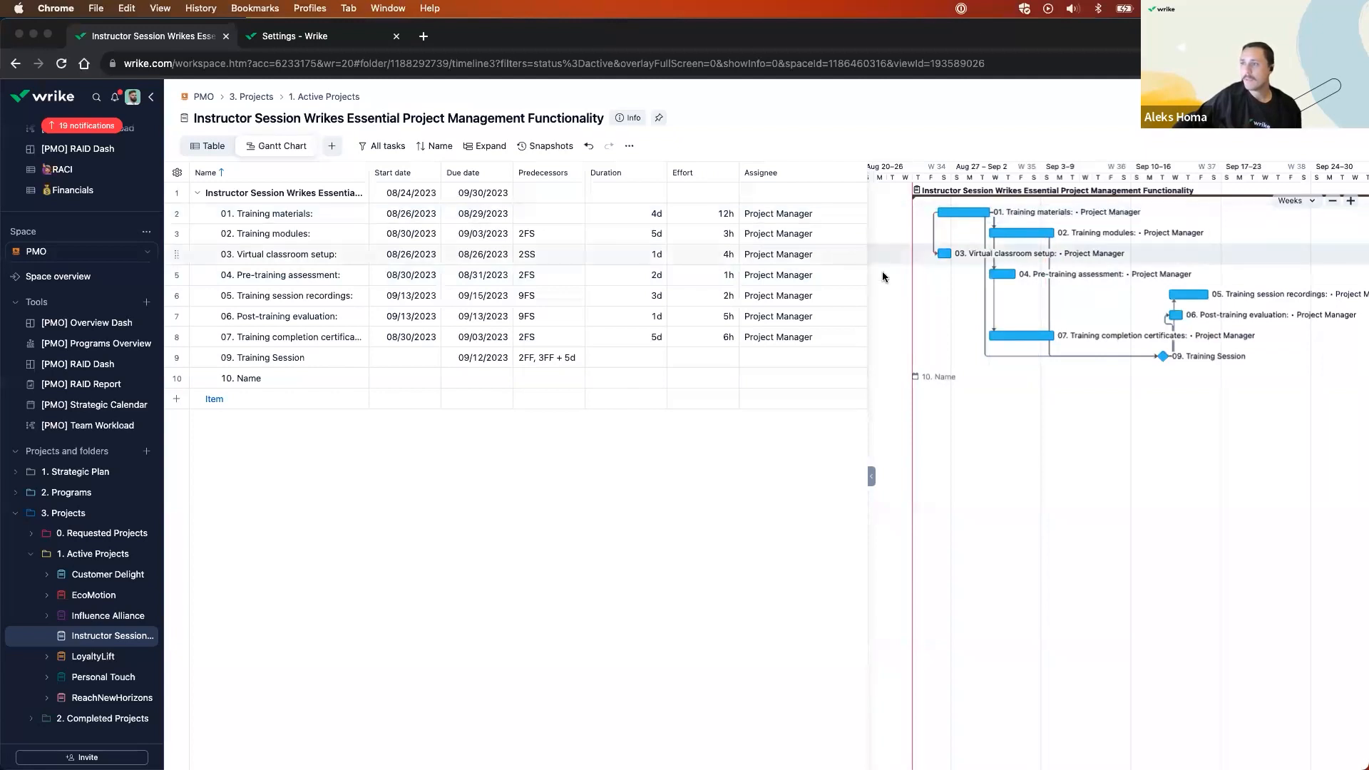
{"action": "key", "text": "super+z"}
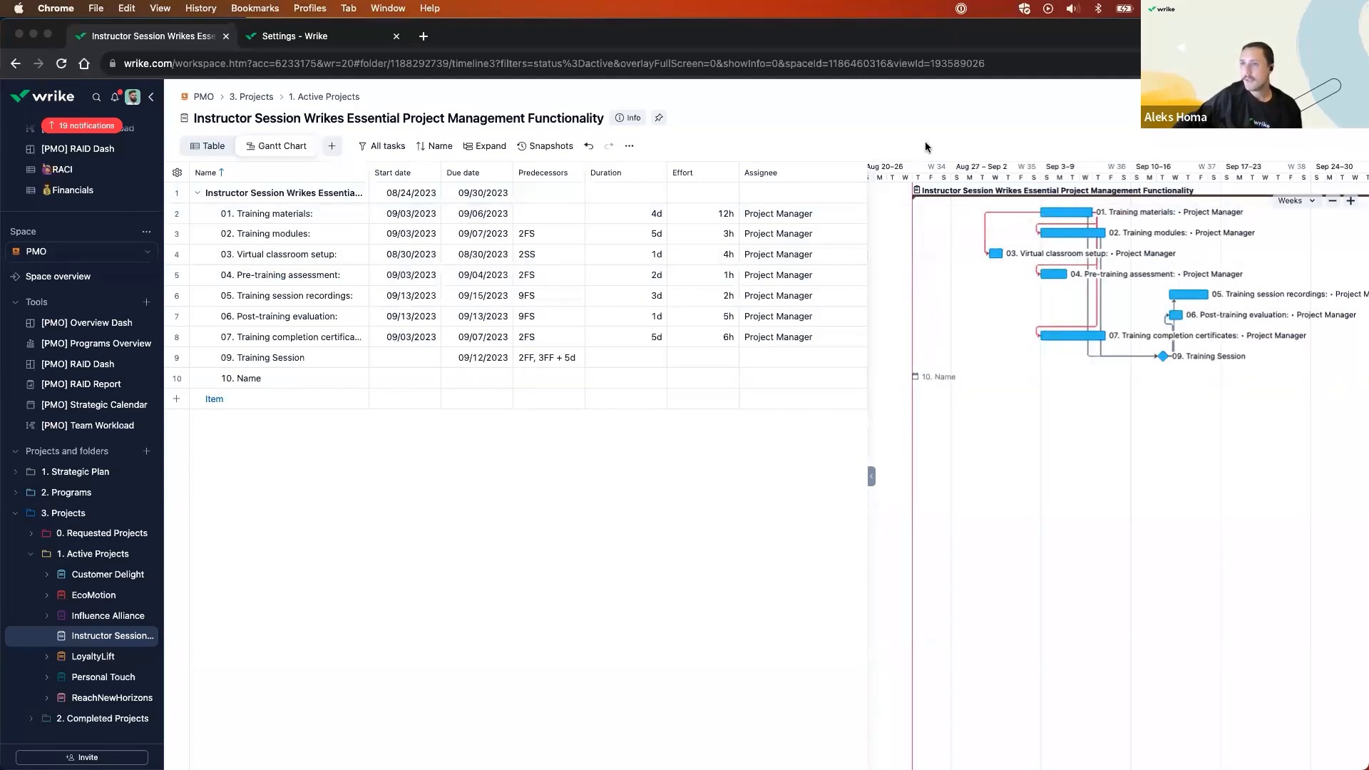
Undo the recent Gantt shifts of 01. Training materials along with the earlier move and milestone conversion of 09. Training Session.
{"action": "key", "text": "super+z"}
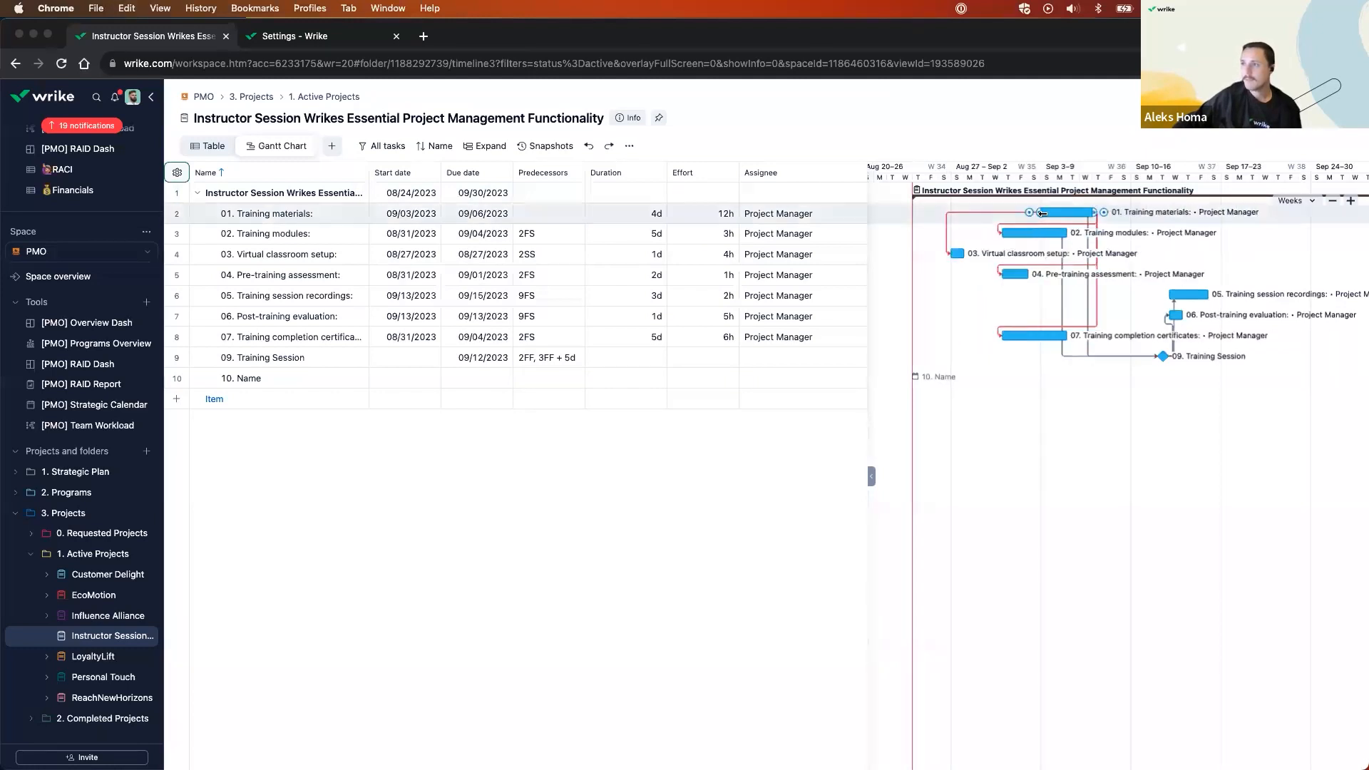
{"action": "key", "text": "super+z"}
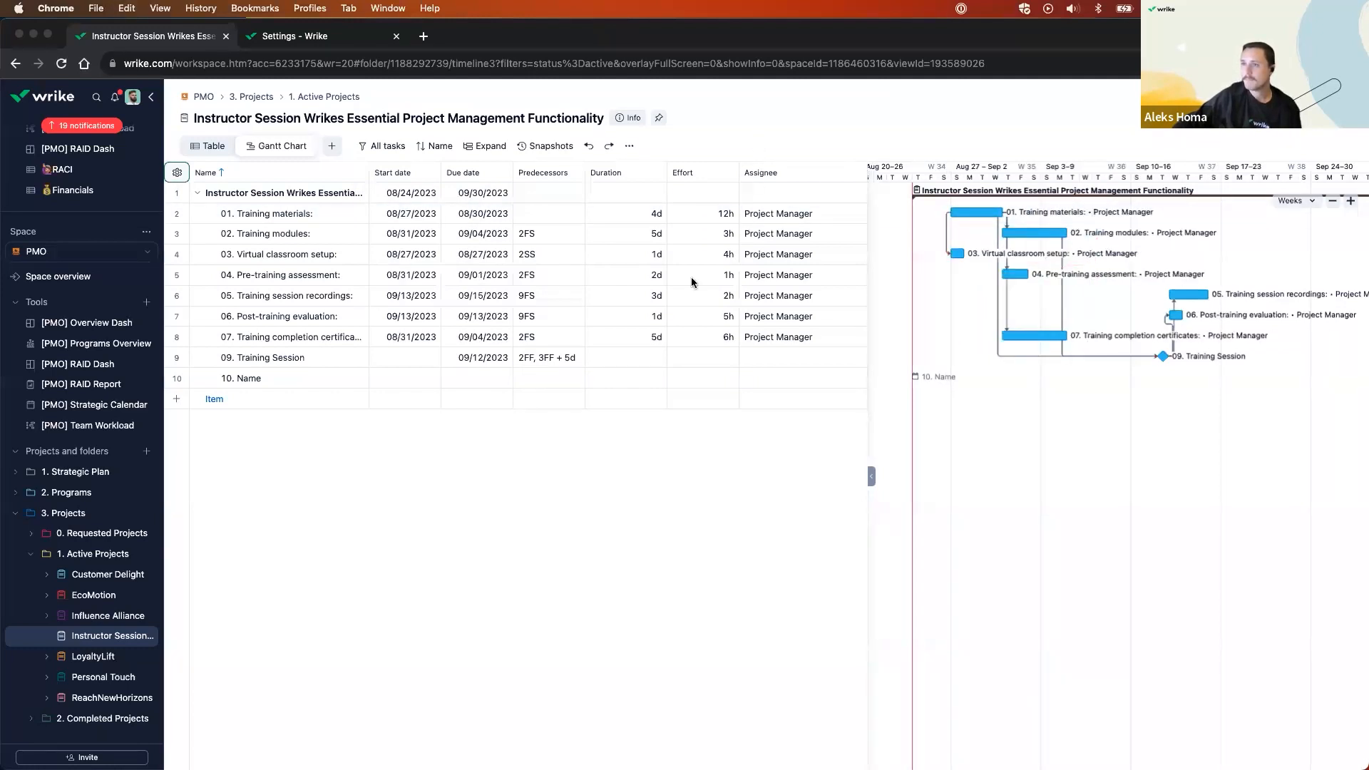
{"action": "left_click", "coordinate": [589, 147]}
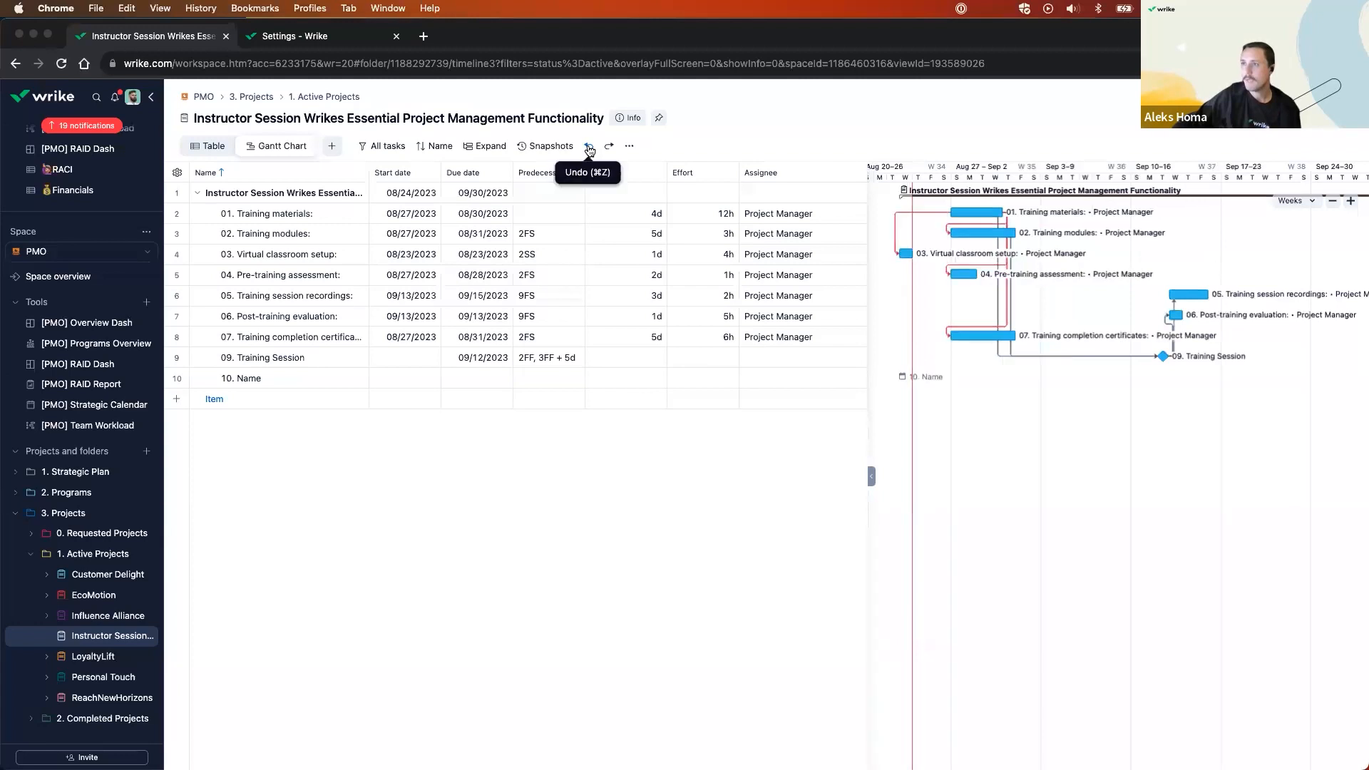
{"action": "left_click", "coordinate": [589, 146]}
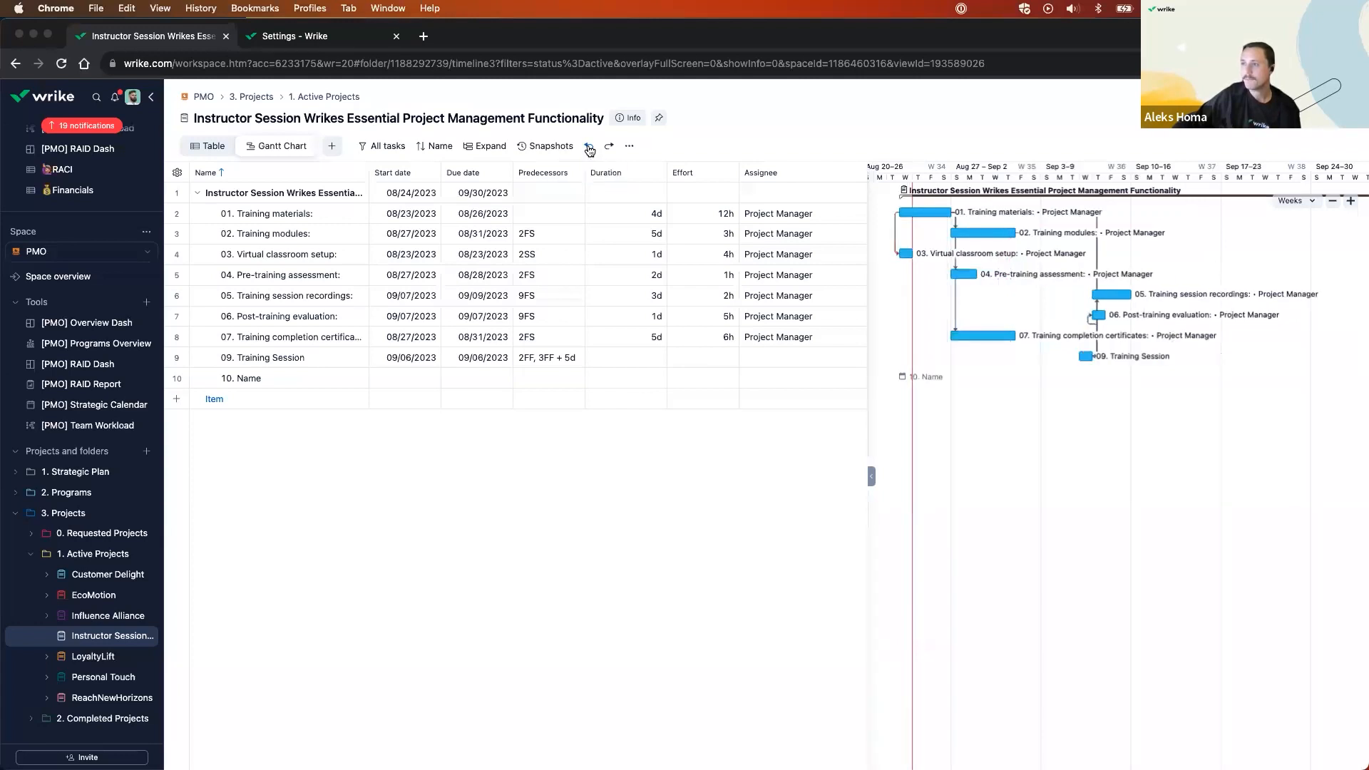
Redo the undone changes up to the milestone 09. Training Session on 09/12/2023 and 01. Training materials starting on 08/27/2023.
{"action": "left_click", "coordinate": [609, 148]}
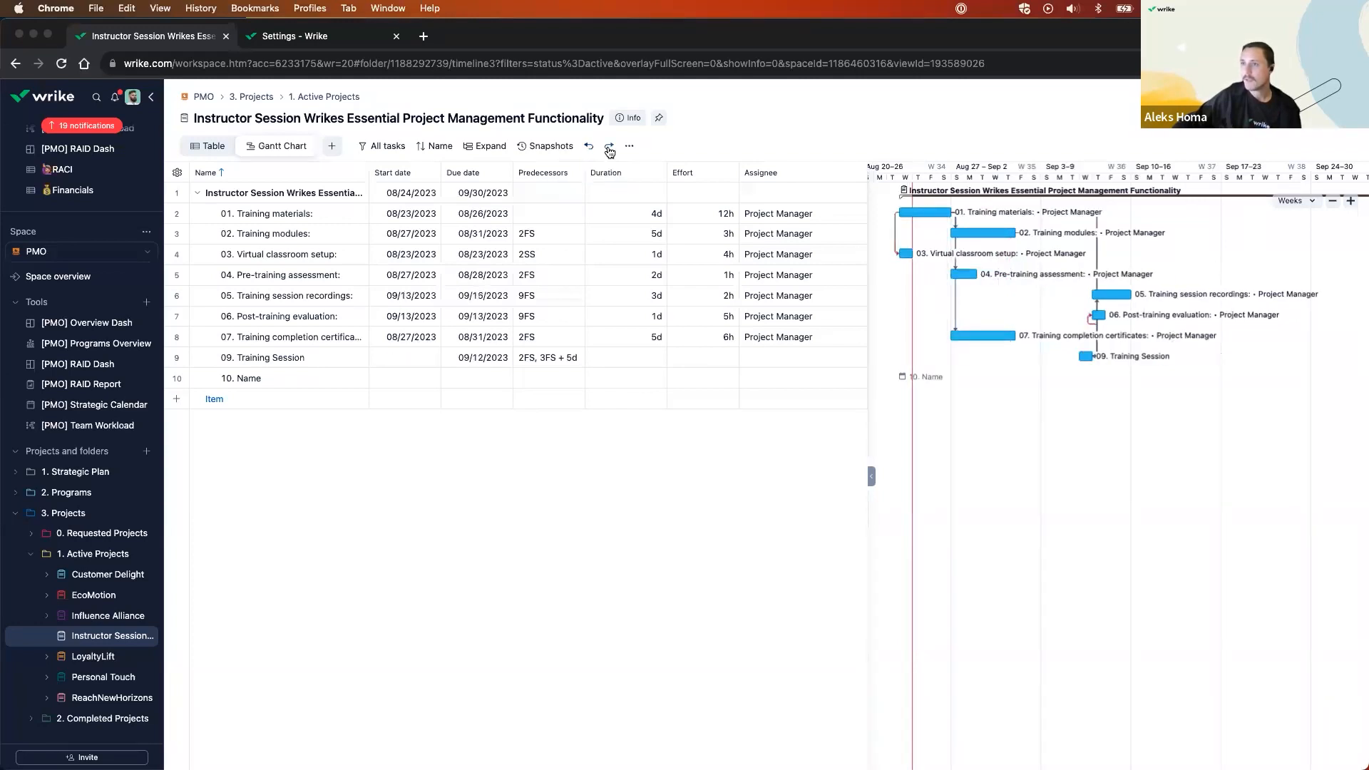
{"action": "left_click", "coordinate": [610, 148]}
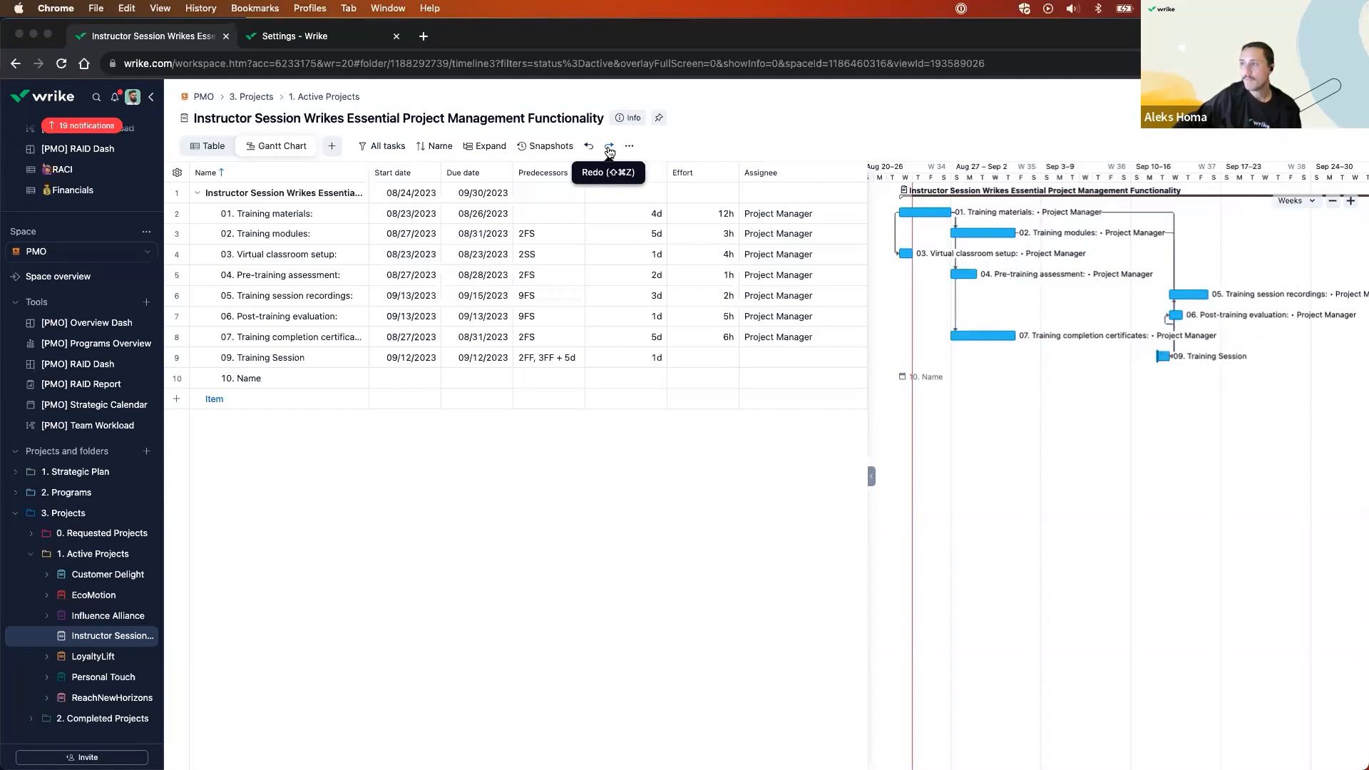
{"action": "left_click", "coordinate": [609, 151]}
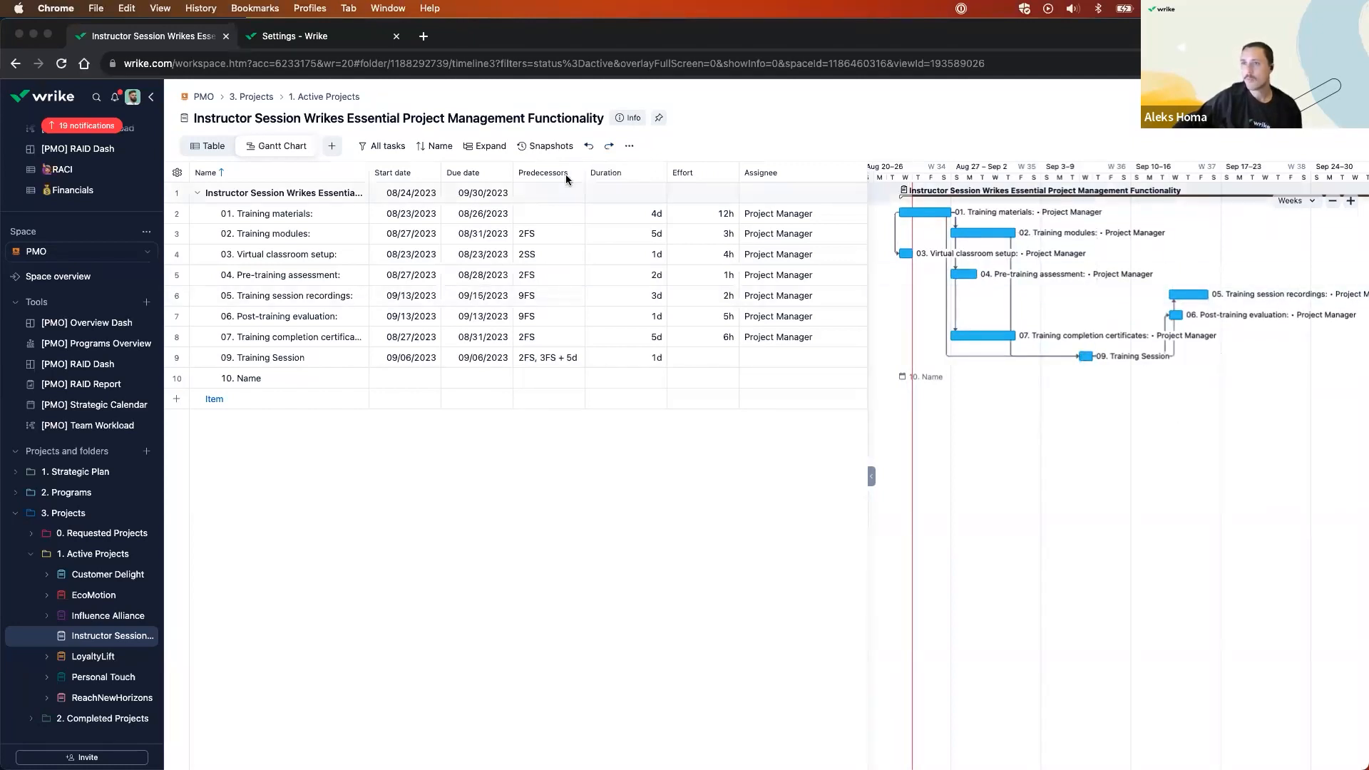
{"action": "left_click", "coordinate": [610, 147]}
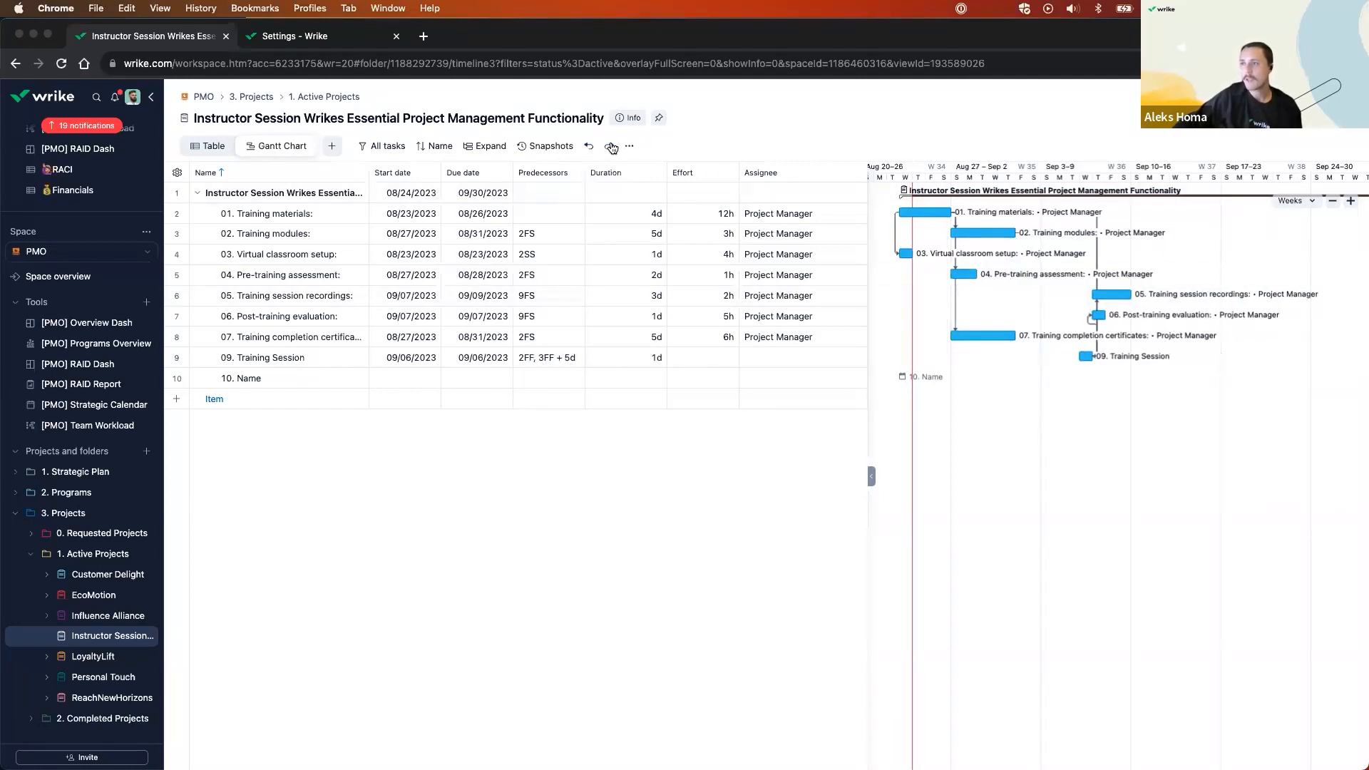
{"action": "left_click", "coordinate": [611, 148]}
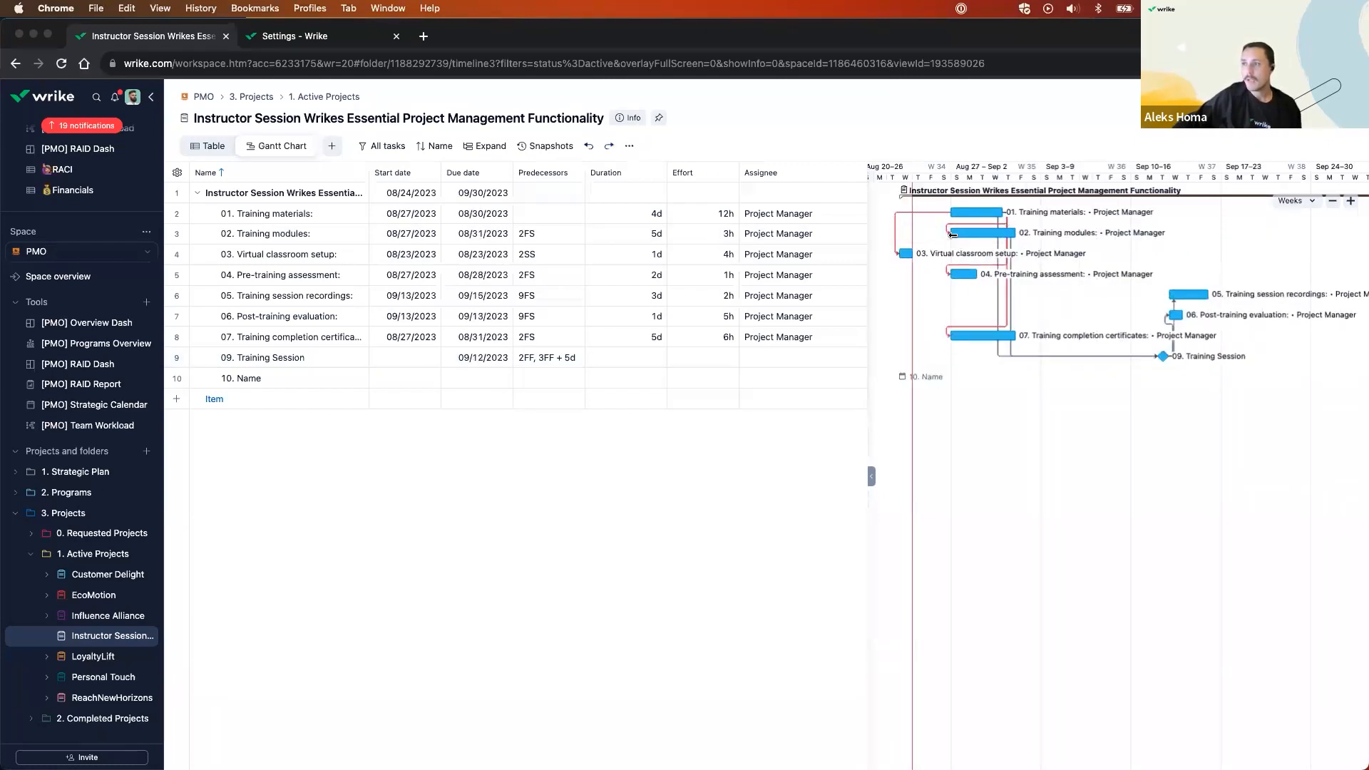
Shift 01. Training materials in the Gantt chart to start on 09/05/2023, undo that shift, and reschedule it to start on 09/04/2023.
{"action": "left_click_drag", "start_coordinate": [970, 214], "coordinate": [1127, 204]}
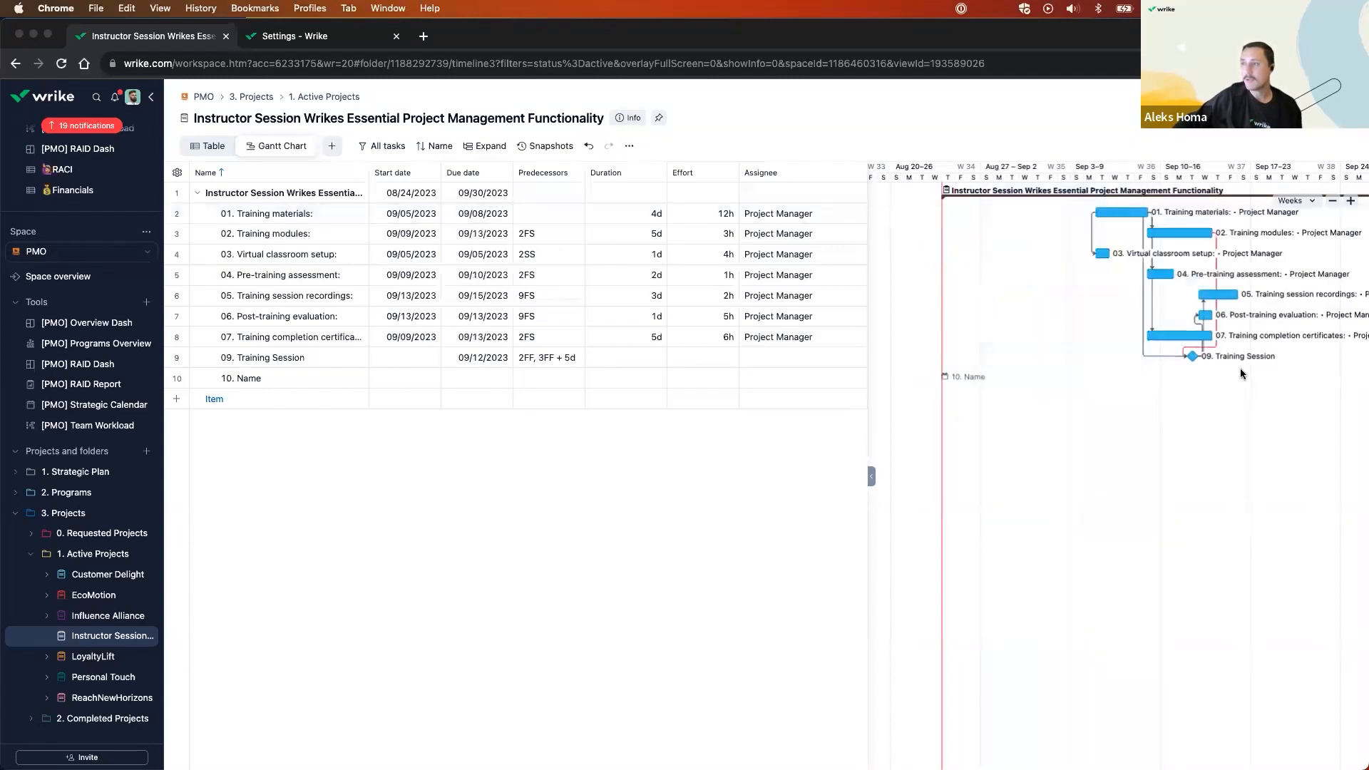
{"action": "key", "text": "super+z"}
{"action": "scroll", "coordinate": [1160, 388], "scroll_direction": "right", "scroll_amount": 1}
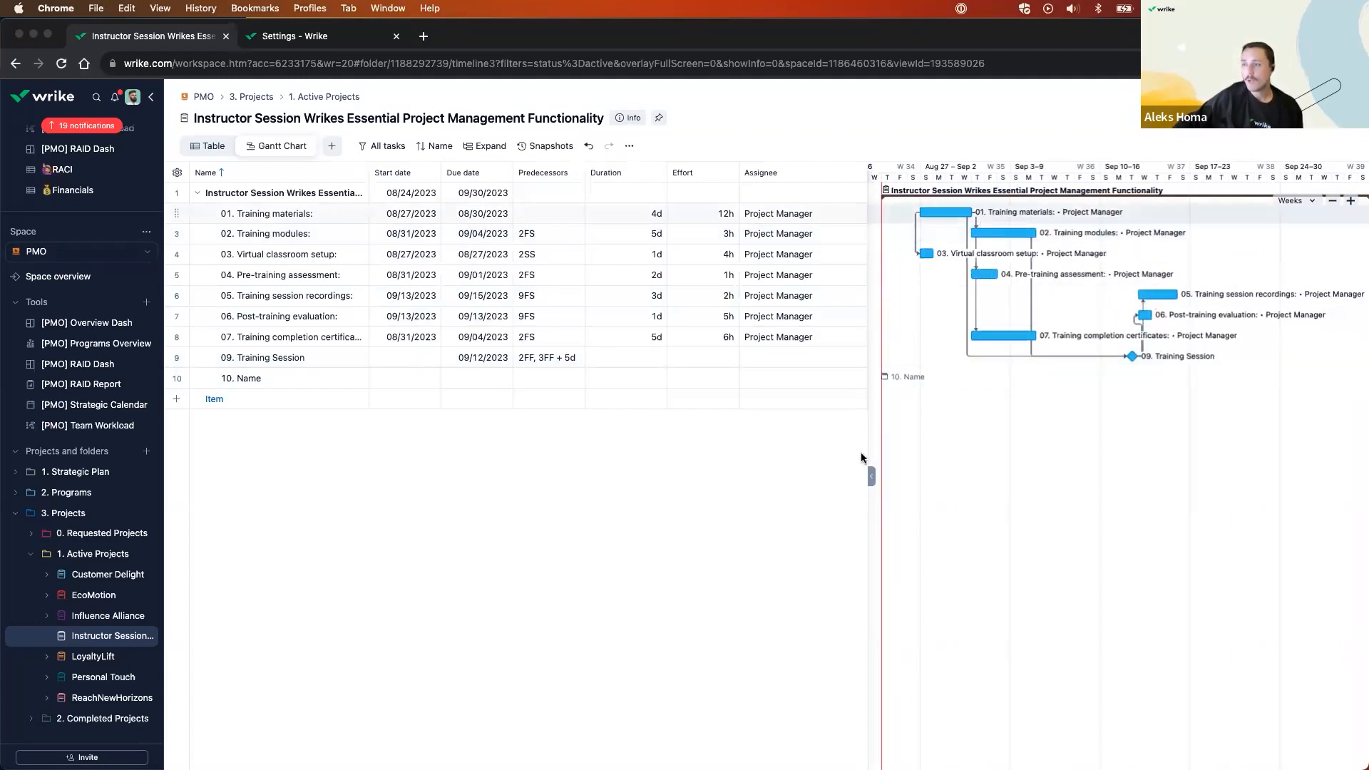
{"action": "left_click_drag", "start_coordinate": [947, 212], "coordinate": [1057, 214]}
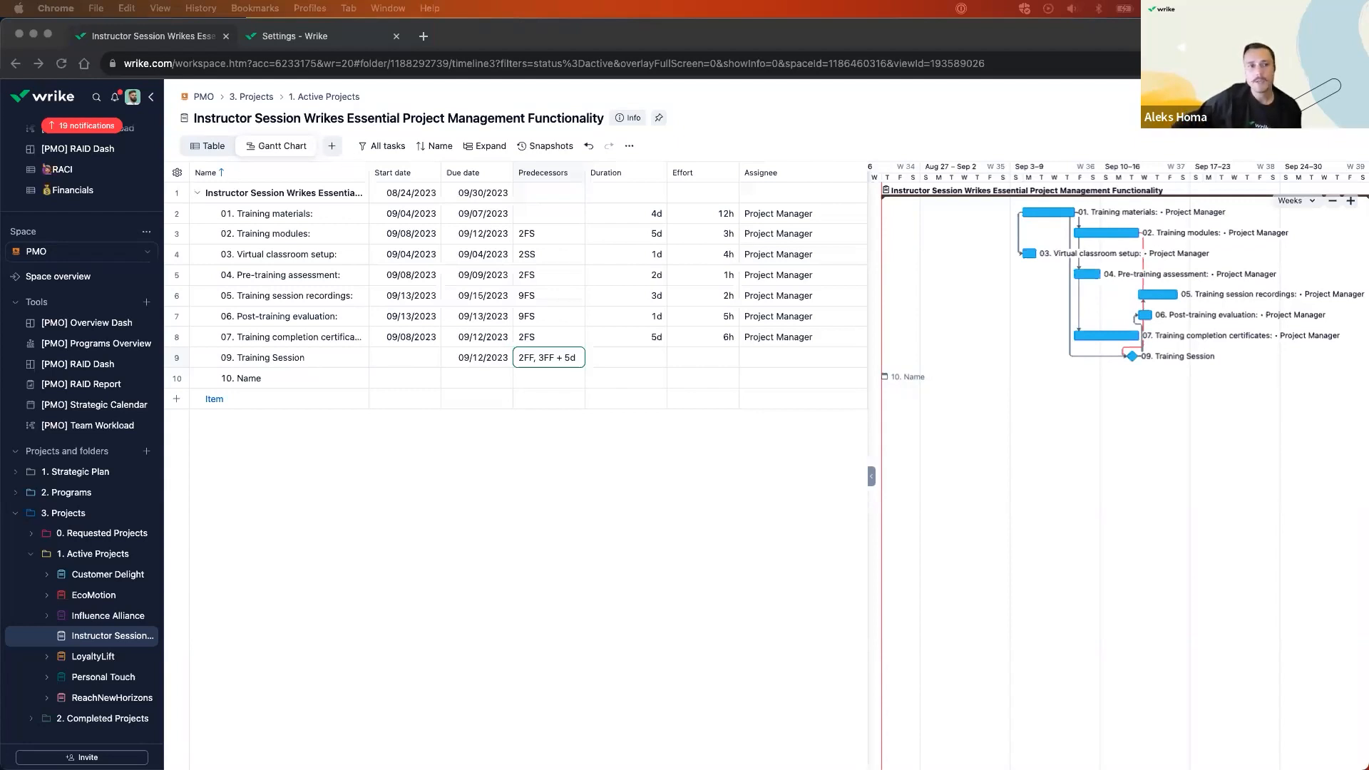
Examine the Disable automatic task rescheduling feature at wrike.com/labs in a new browser tab, and return to the work schedule settings.
{"action": "left_click", "coordinate": [426, 39]}
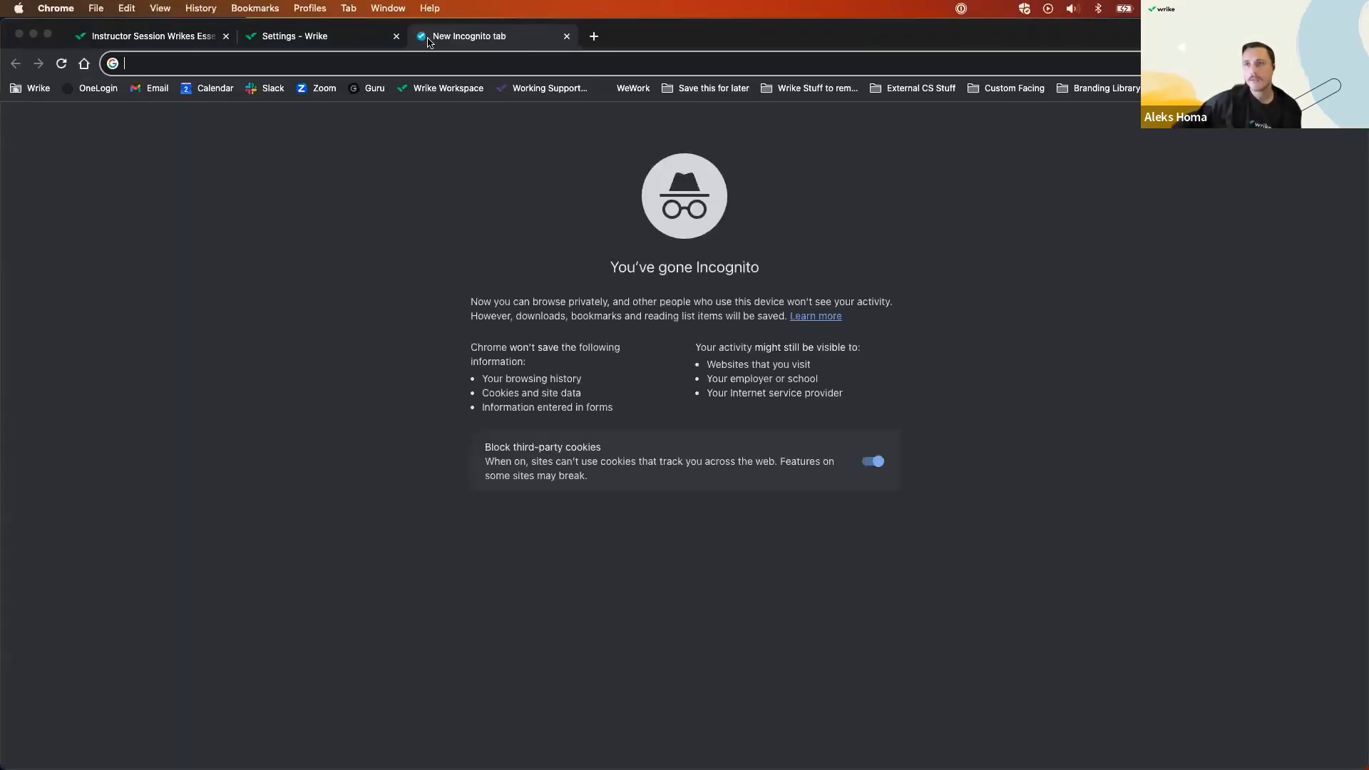
{"action": "type", "text": "wrike.com;"}
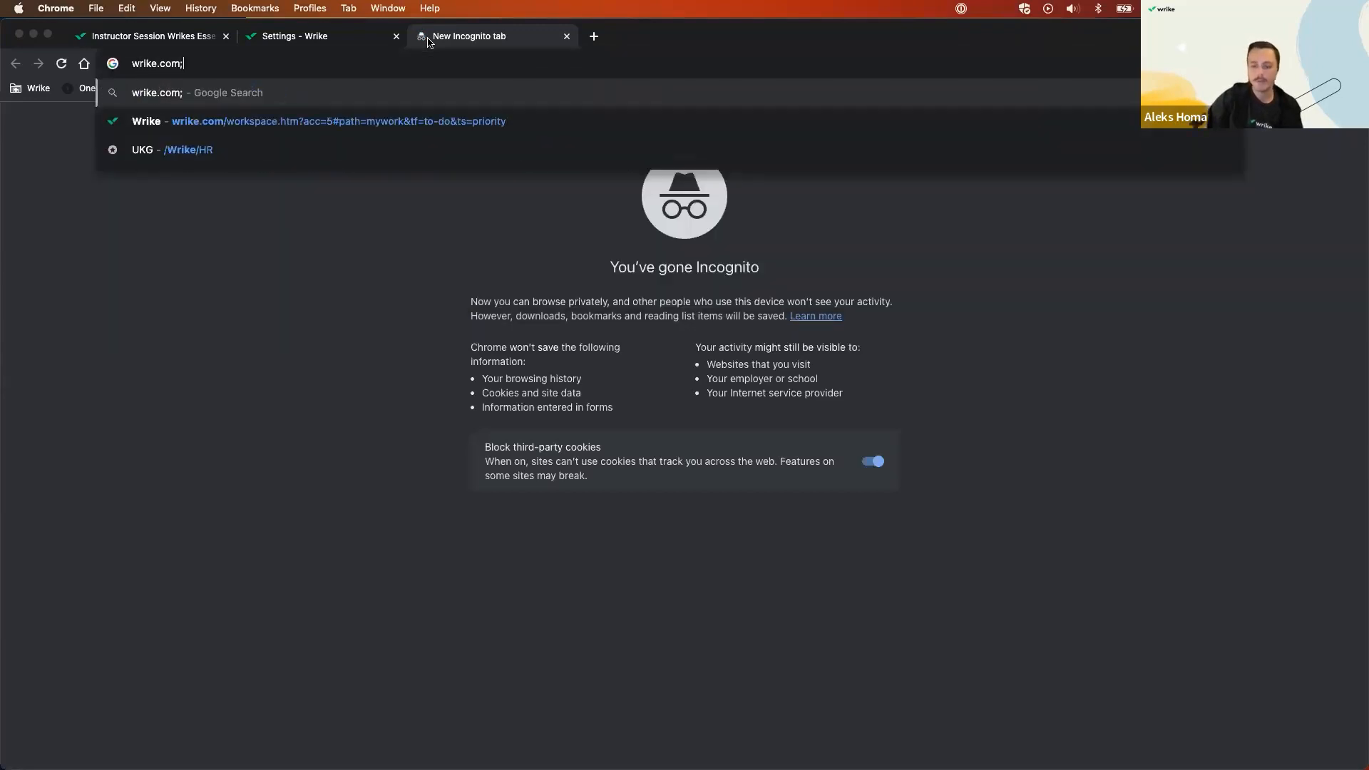
{"action": "key", "text": "BackSpace"}
{"action": "type", "text": "/labs"}
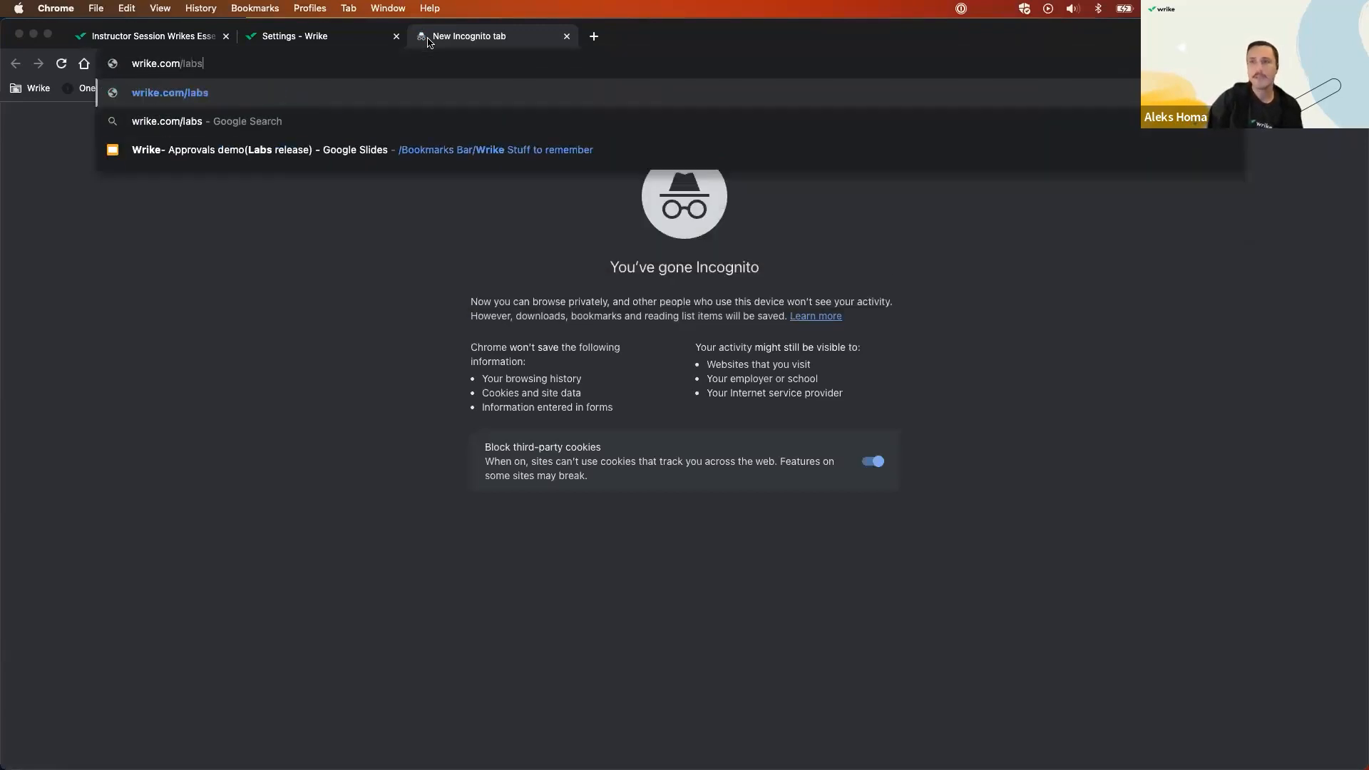
{"action": "key", "text": "Return"}
{"action": "scroll", "coordinate": [658, 462], "scroll_direction": "down", "scroll_amount": 12}
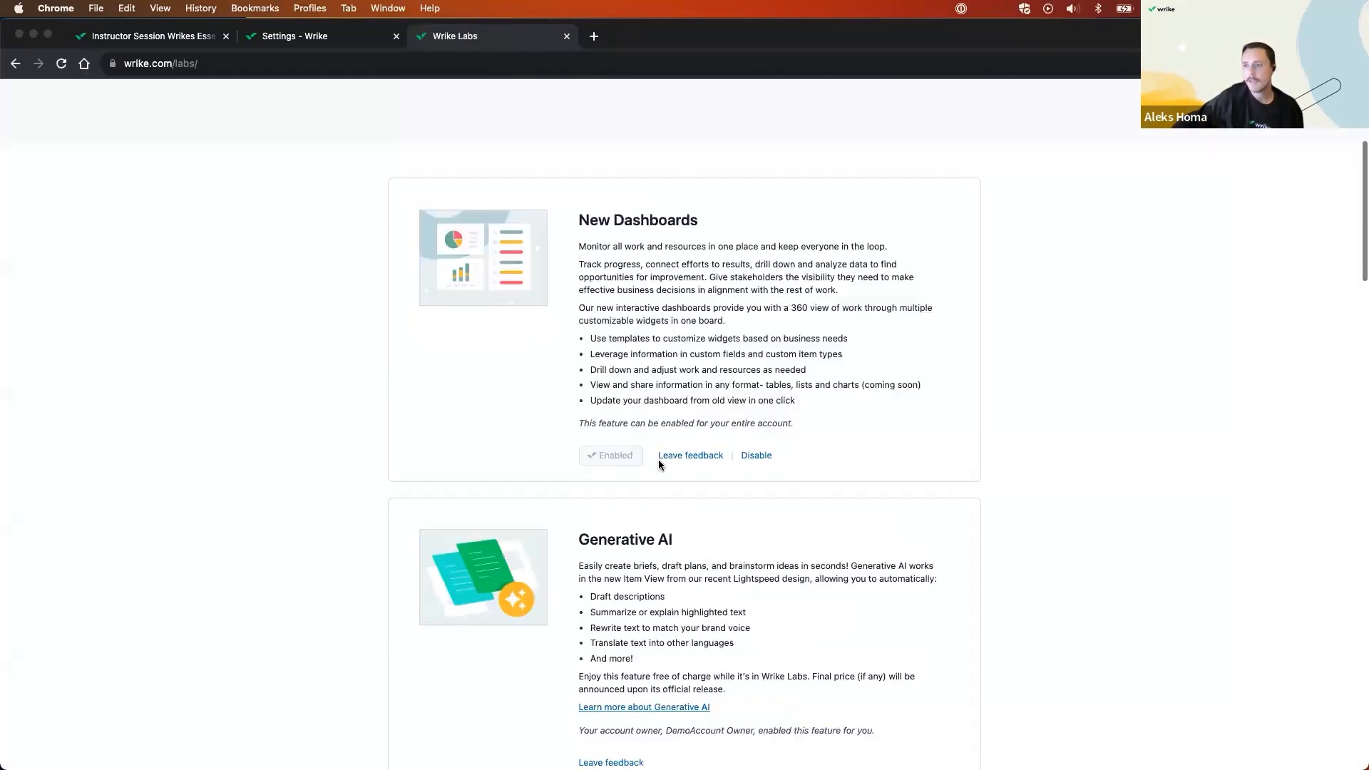
{"action": "scroll", "coordinate": [657, 463], "scroll_direction": "down", "scroll_amount": 9}
{"action": "scroll", "coordinate": [658, 459], "scroll_direction": "up", "scroll_amount": 3}
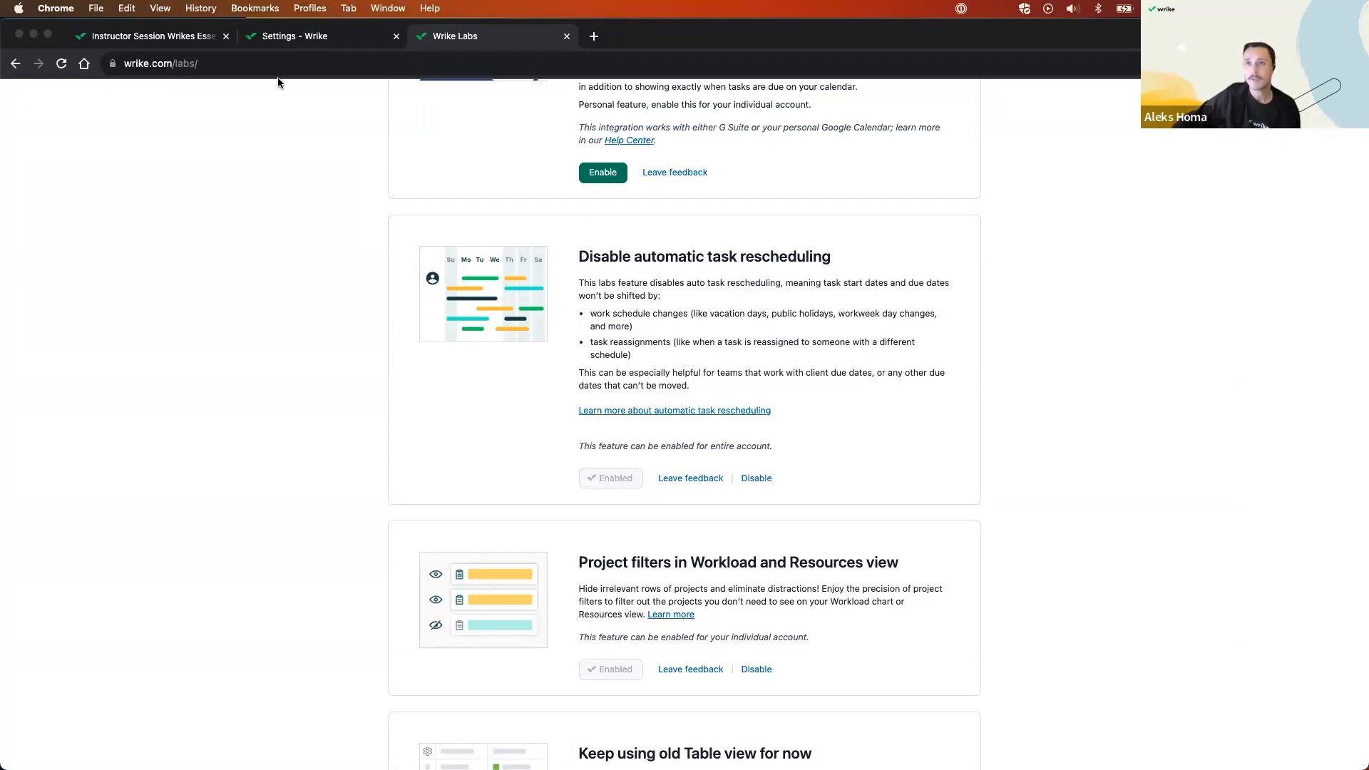
{"action": "left_click", "coordinate": [298, 37]}
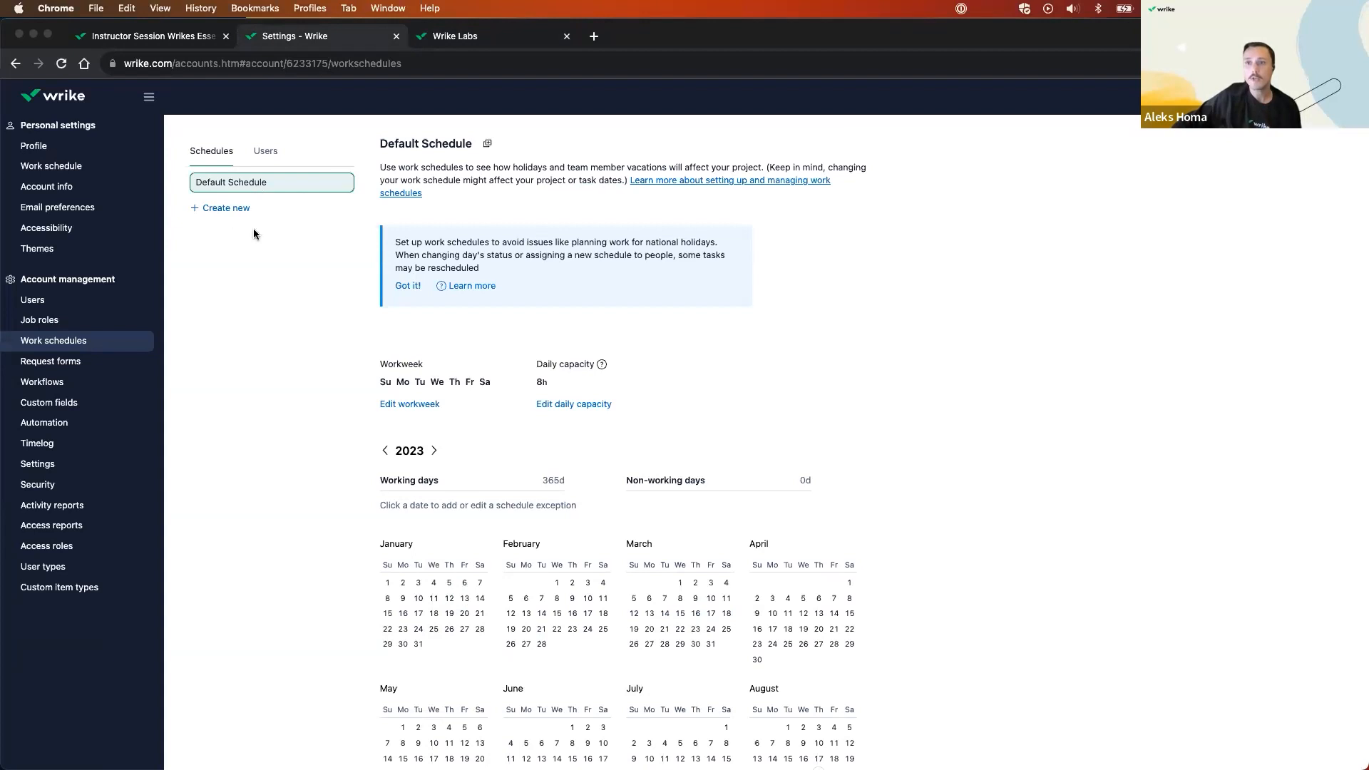
{"action": "left_click", "coordinate": [234, 208]}
{"action": "type", "text": "M"}
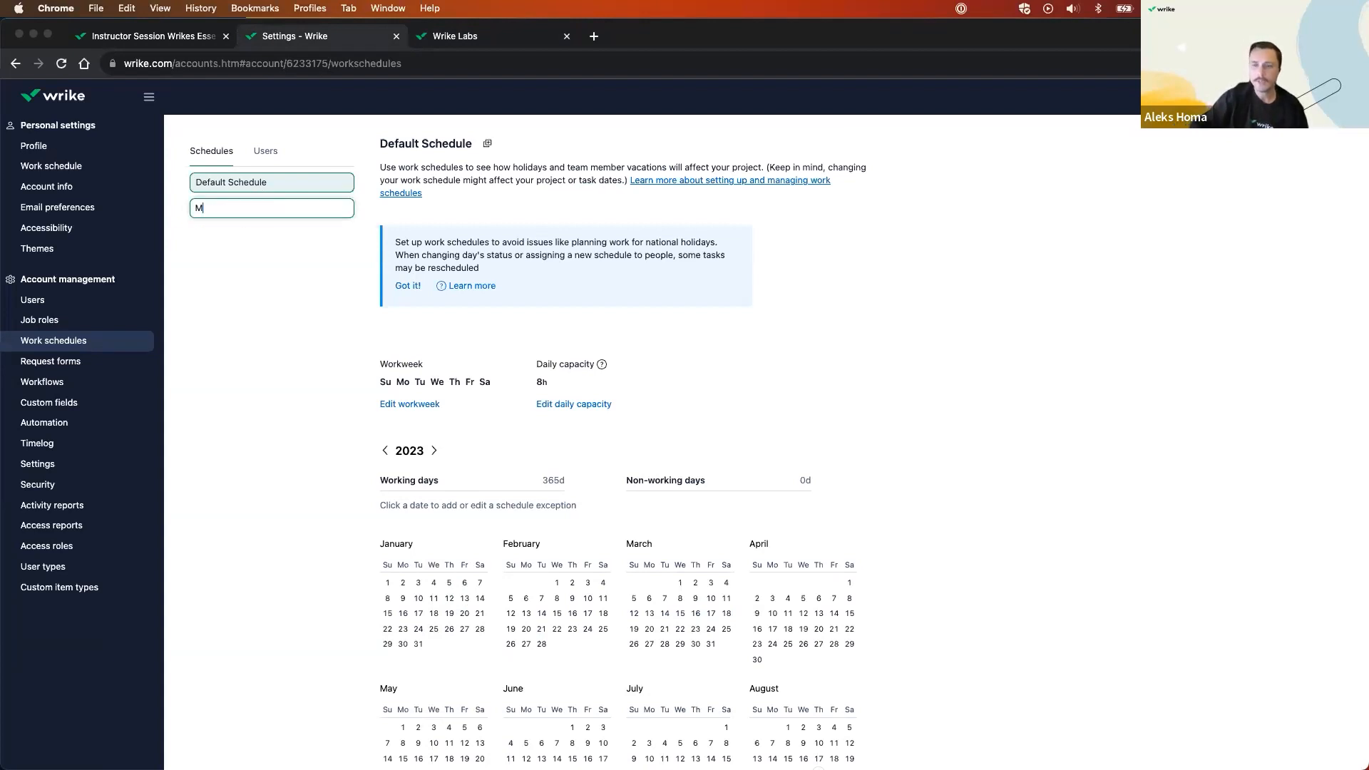
{"action": "type", "text": "on to Thursd"}
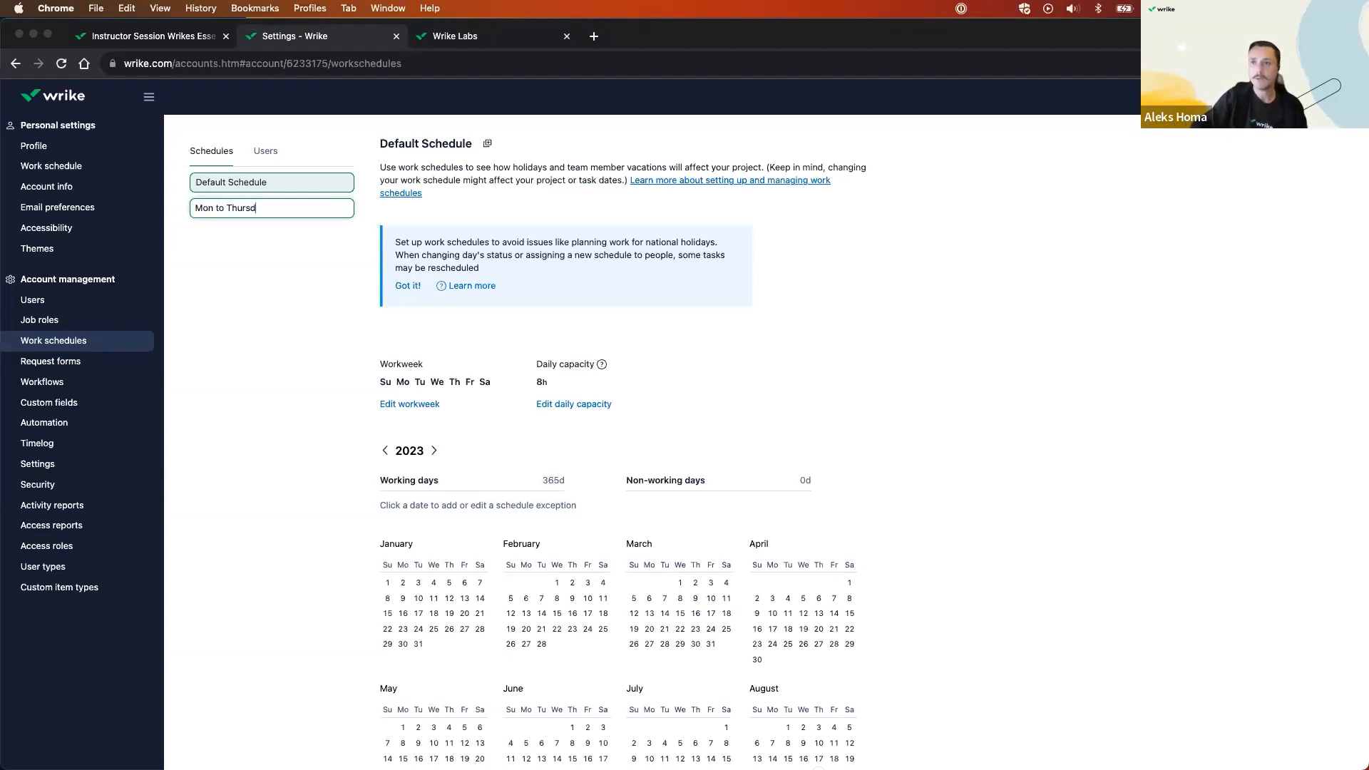
{"action": "type", "text": "ay Schedule"}
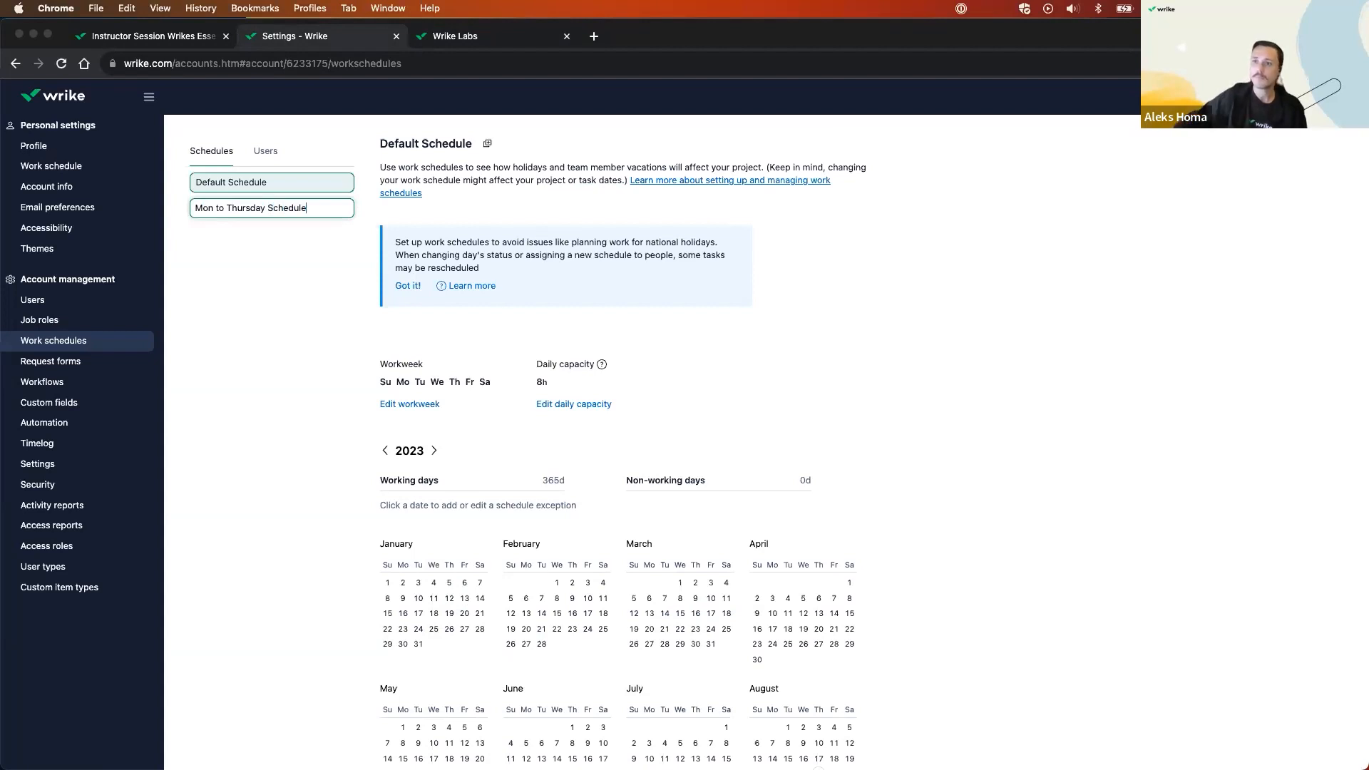
{"action": "left_click", "coordinate": [530, 323]}
Create a work schedule named Monday to Thursday and limit its workweek to Monday, Tuesday, Wednesday and Thursday.
{"action": "left_click", "coordinate": [231, 211]}
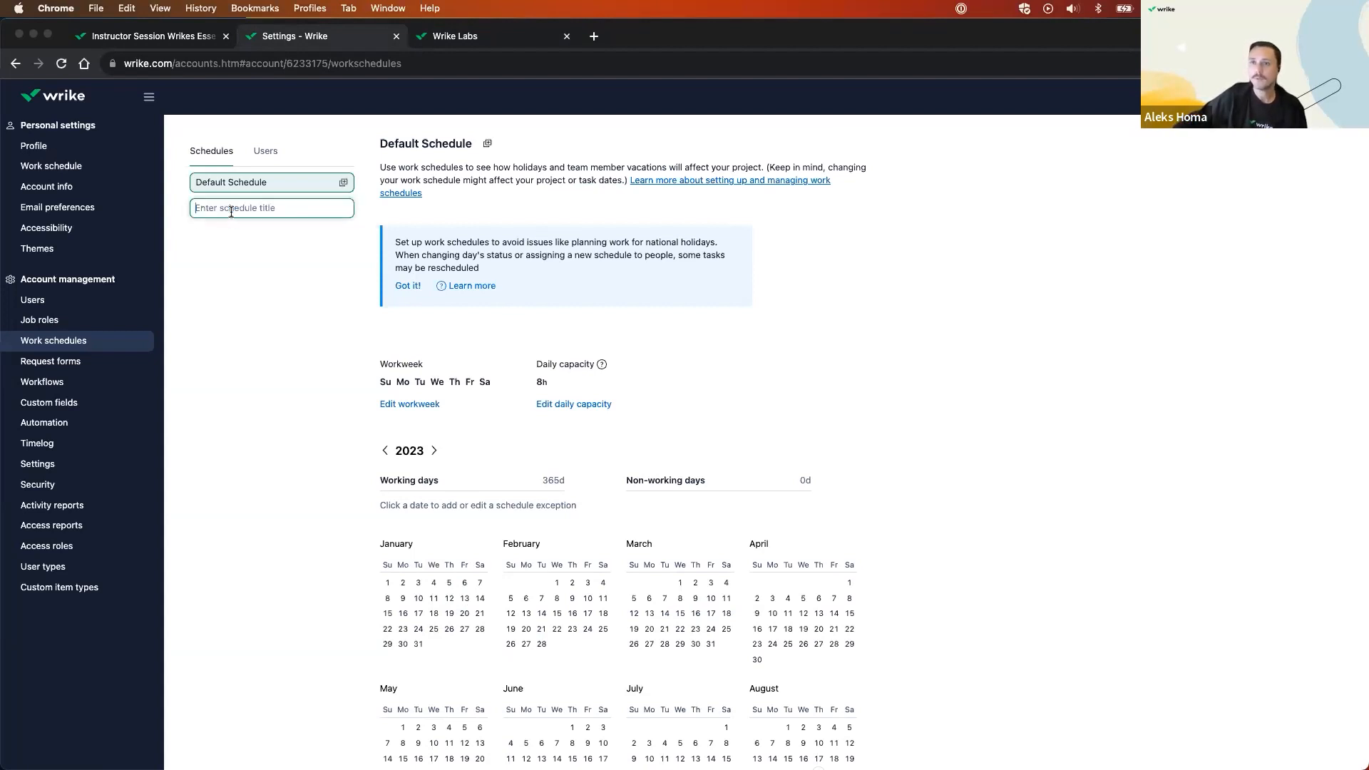
{"action": "type", "text": "Monday"}
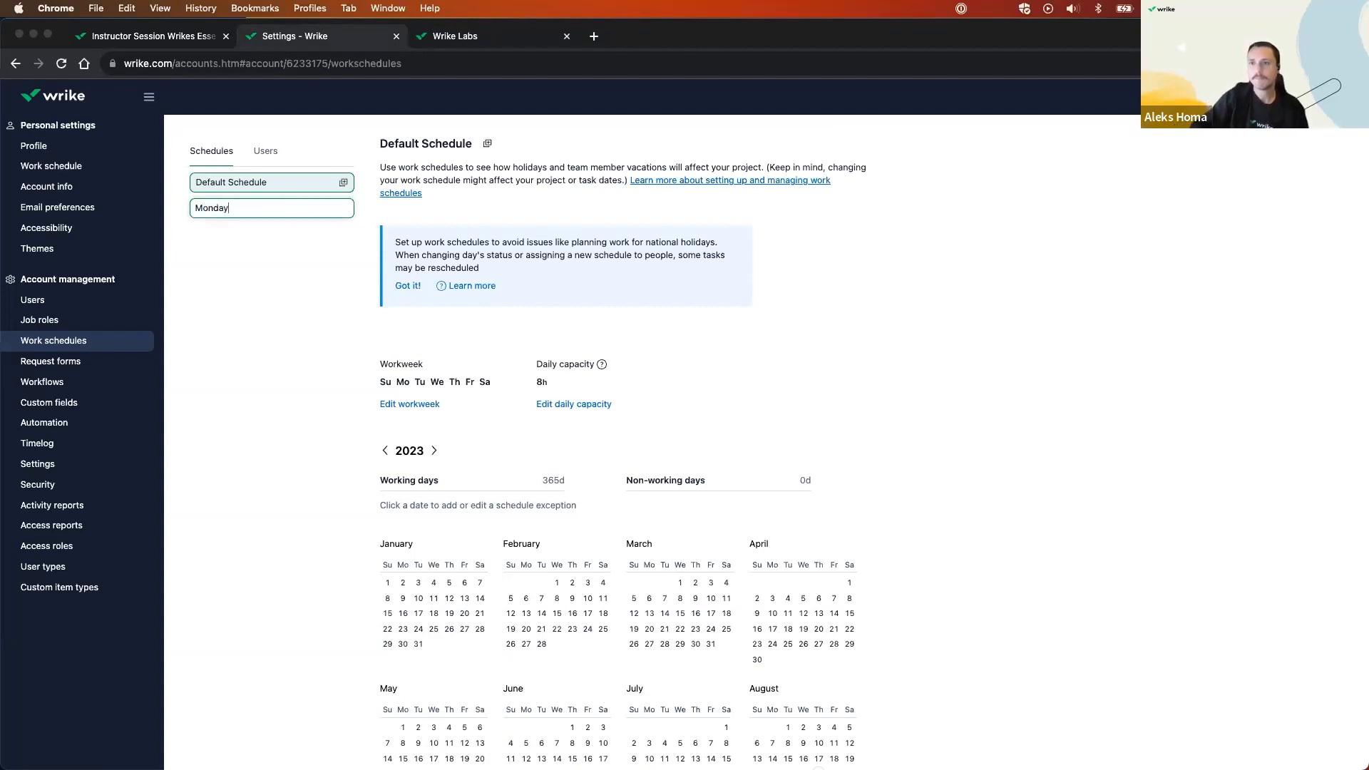
{"action": "type", "text": " to Thursday"}
{"action": "key", "text": "Return"}
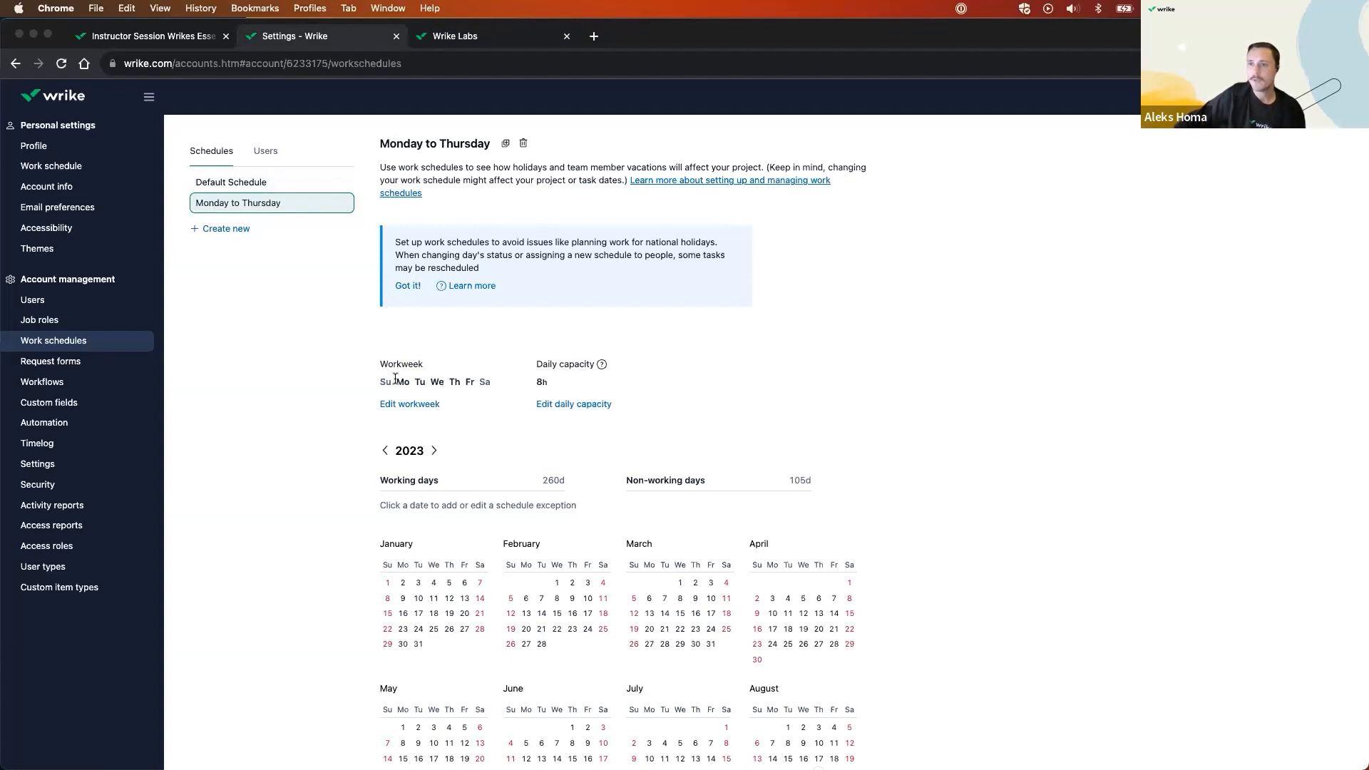
{"action": "left_click", "coordinate": [417, 406]}
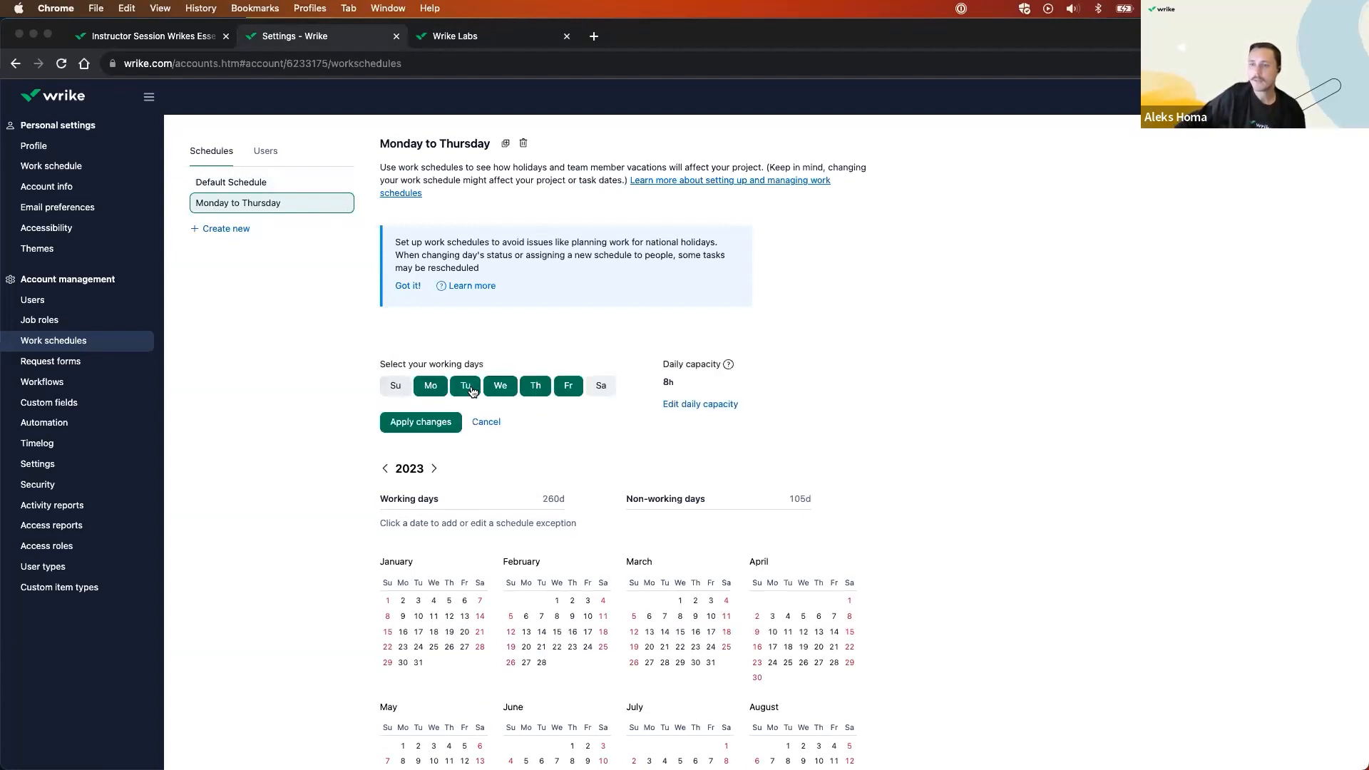
{"action": "left_click", "coordinate": [564, 388]}
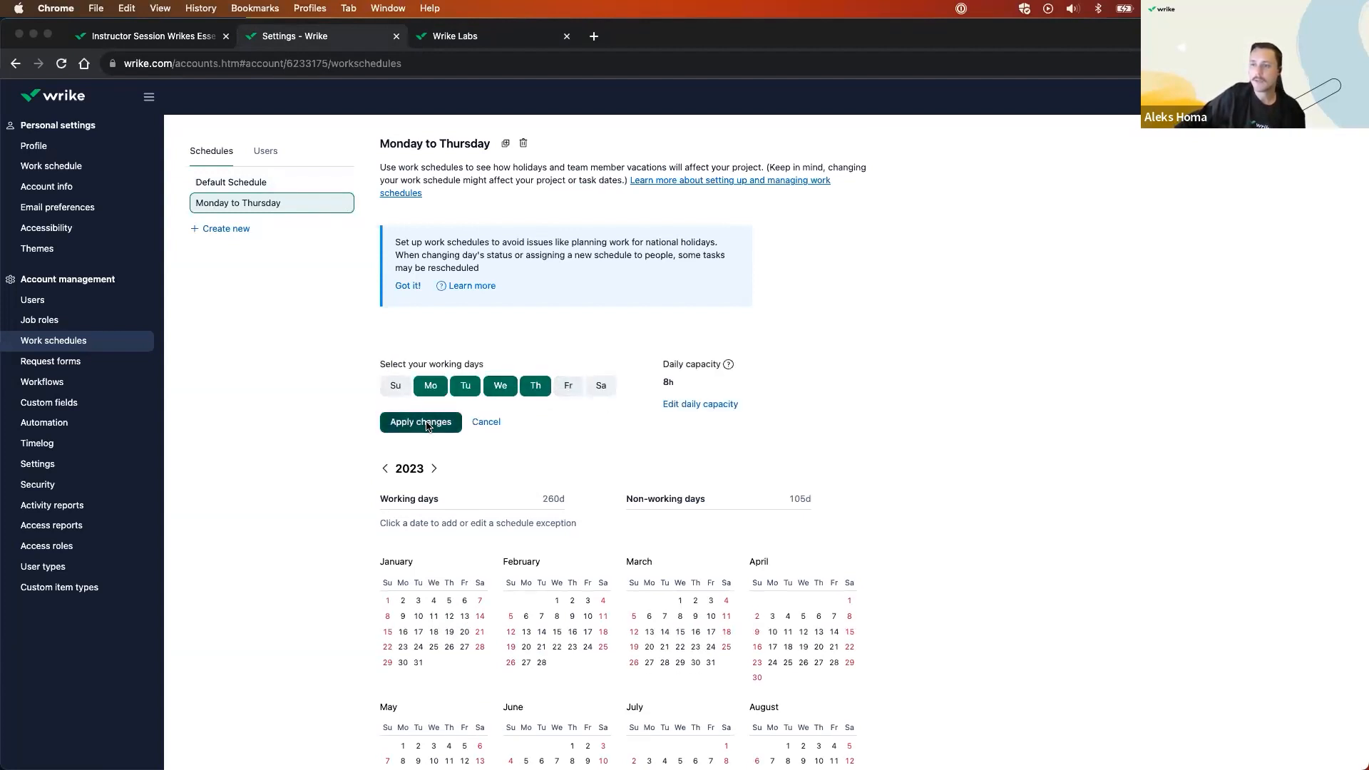
{"action": "left_click", "coordinate": [421, 422]}
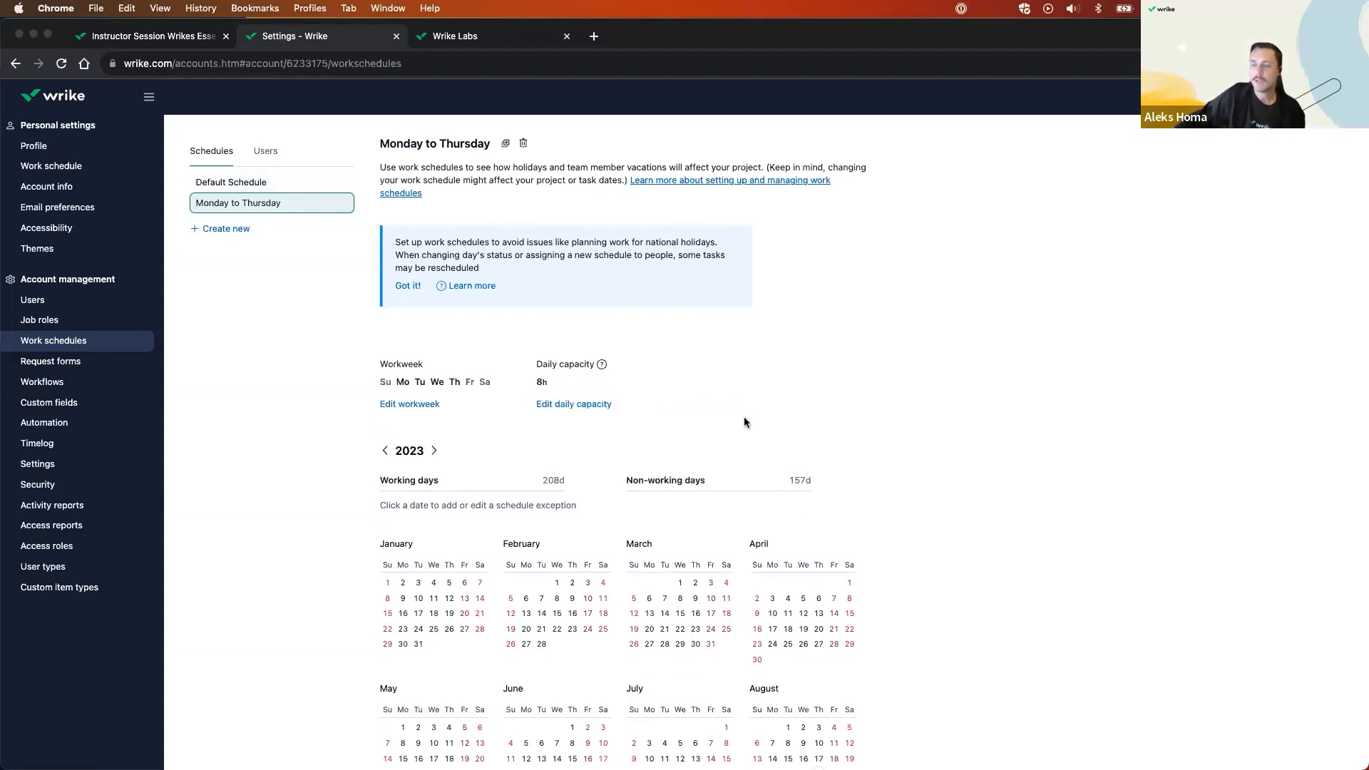
Open the account's user list and examine the work schedule options in the accountant user's settings without changing them.
{"action": "left_click", "coordinate": [43, 303]}
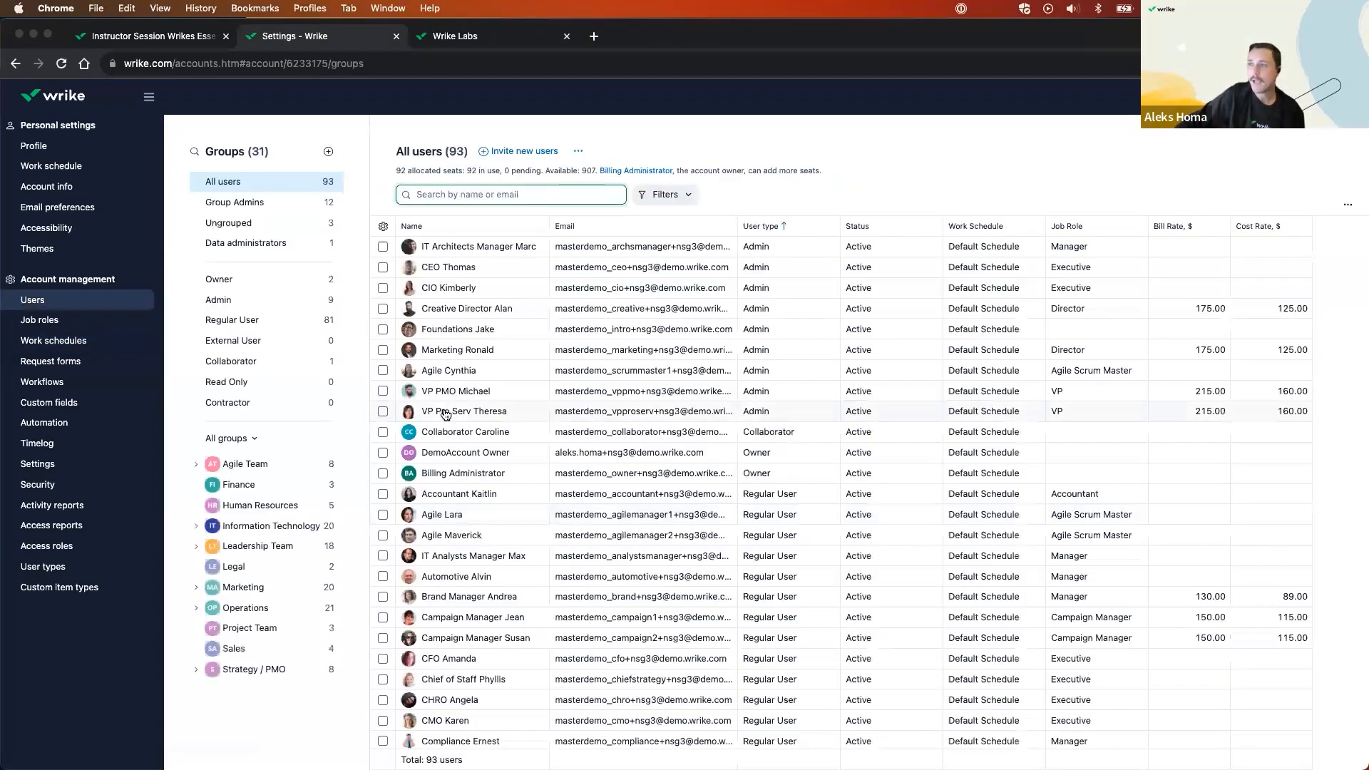
{"action": "left_click", "coordinate": [445, 414]}
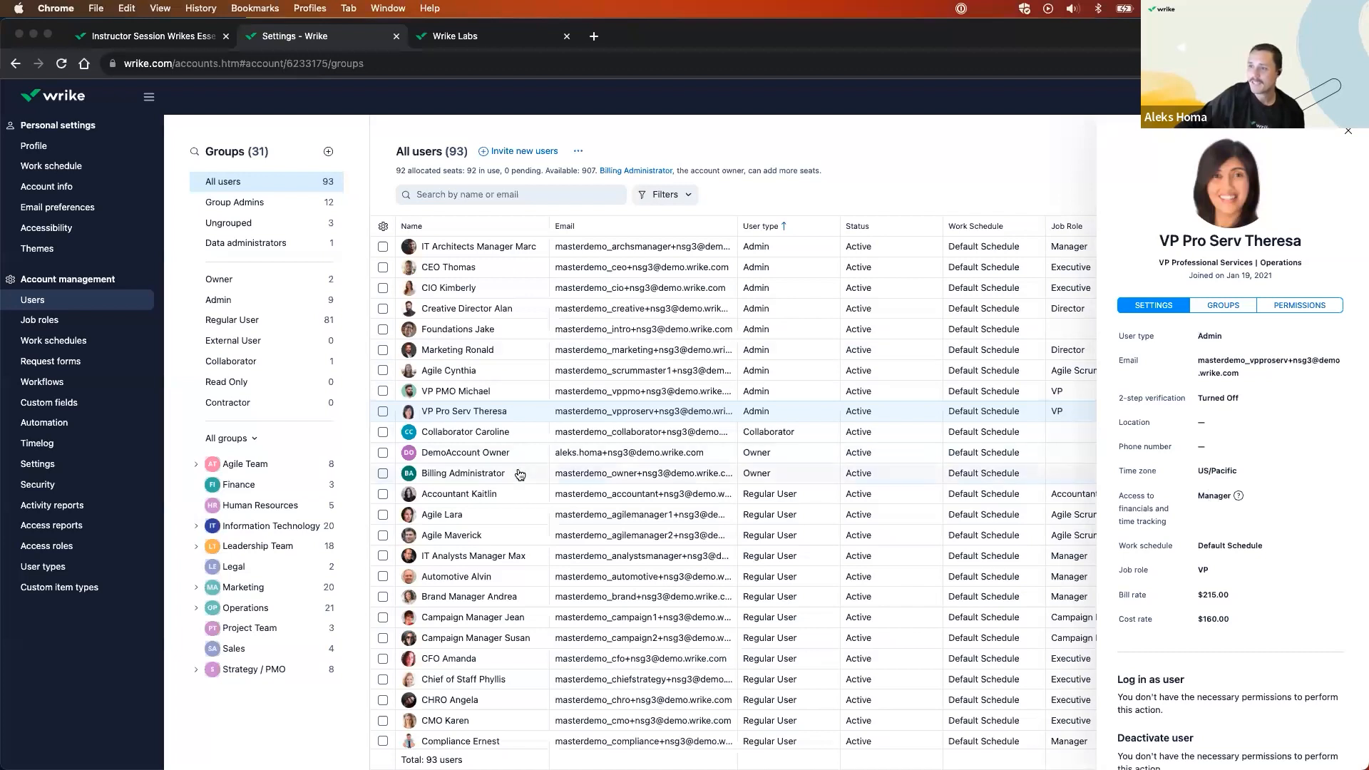
{"action": "left_click", "coordinate": [502, 505]}
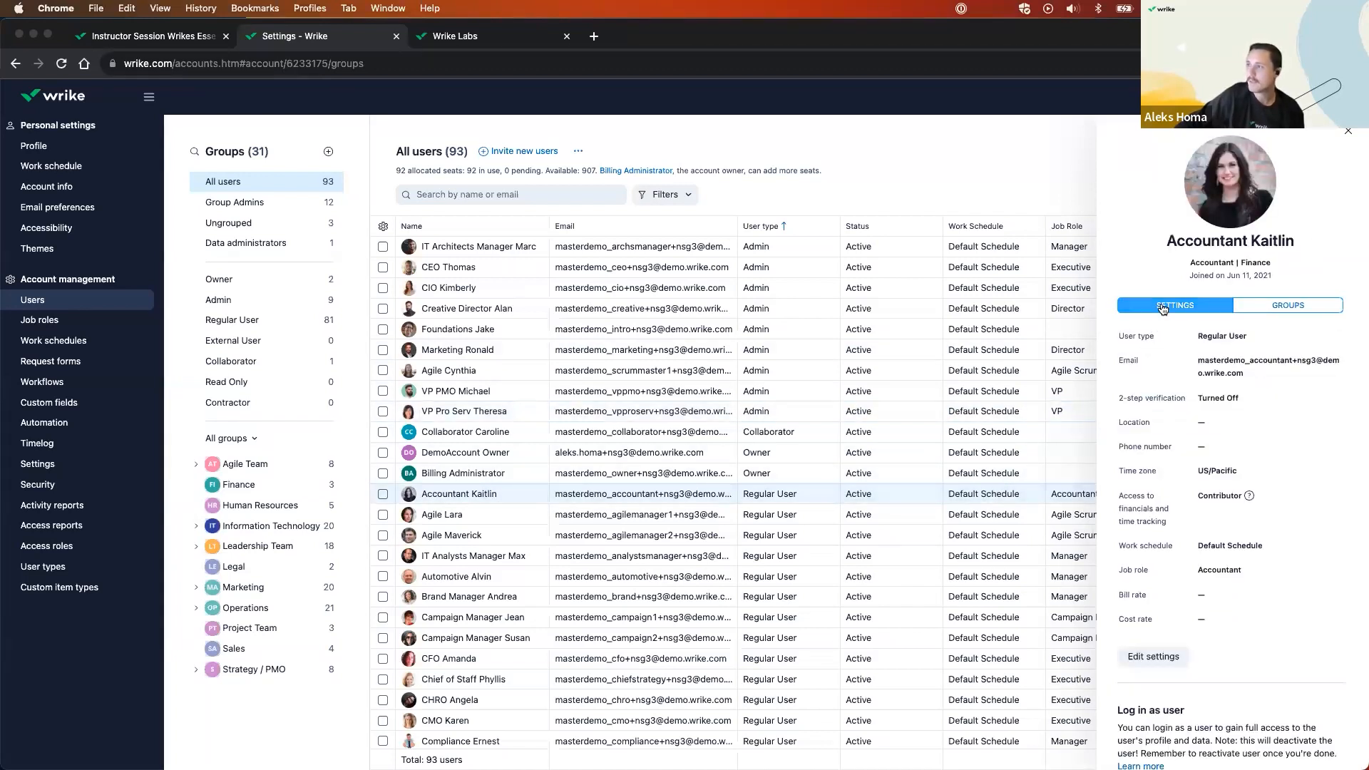
{"action": "left_click", "coordinate": [1153, 656]}
{"action": "scroll", "coordinate": [1205, 614], "scroll_direction": "down", "scroll_amount": 3}
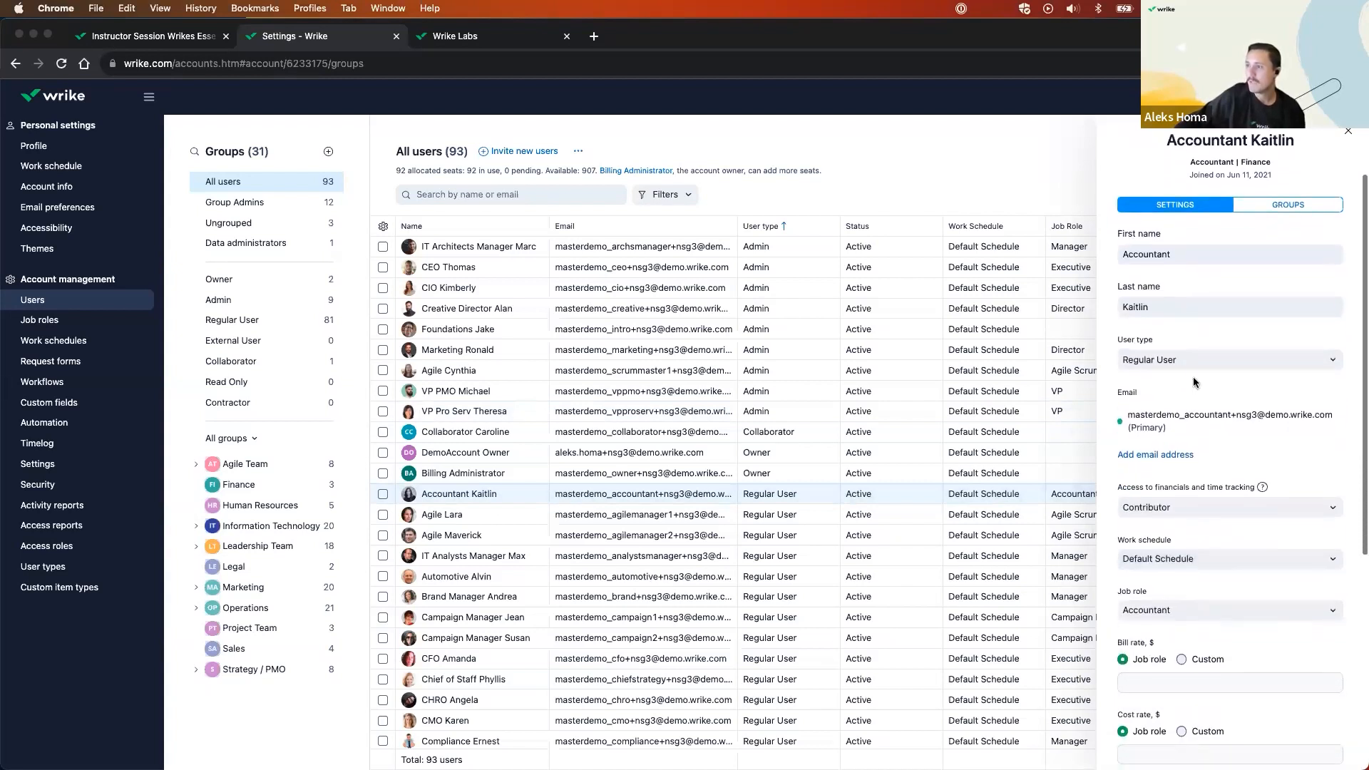
{"action": "scroll", "coordinate": [1191, 416], "scroll_direction": "down", "scroll_amount": 2}
{"action": "left_click", "coordinate": [1204, 492]}
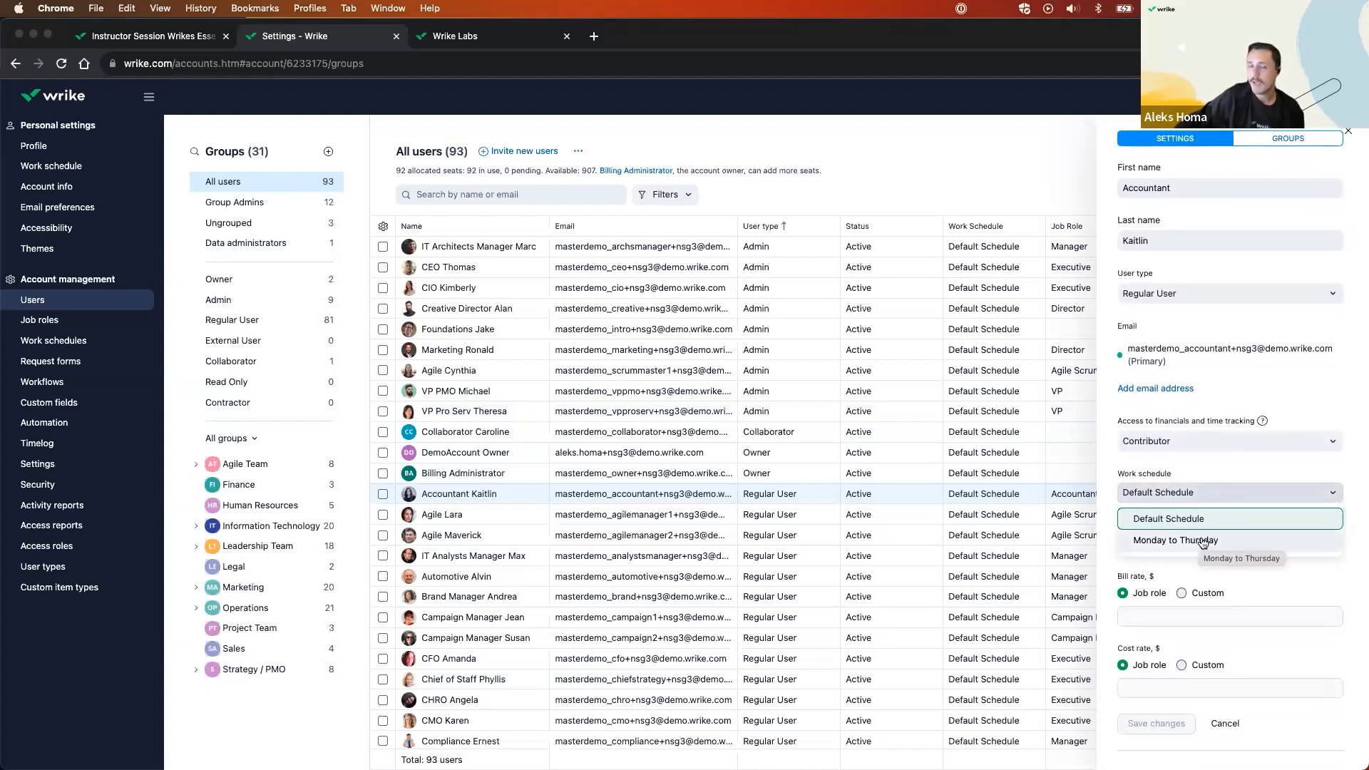
{"action": "left_click", "coordinate": [1348, 132]}
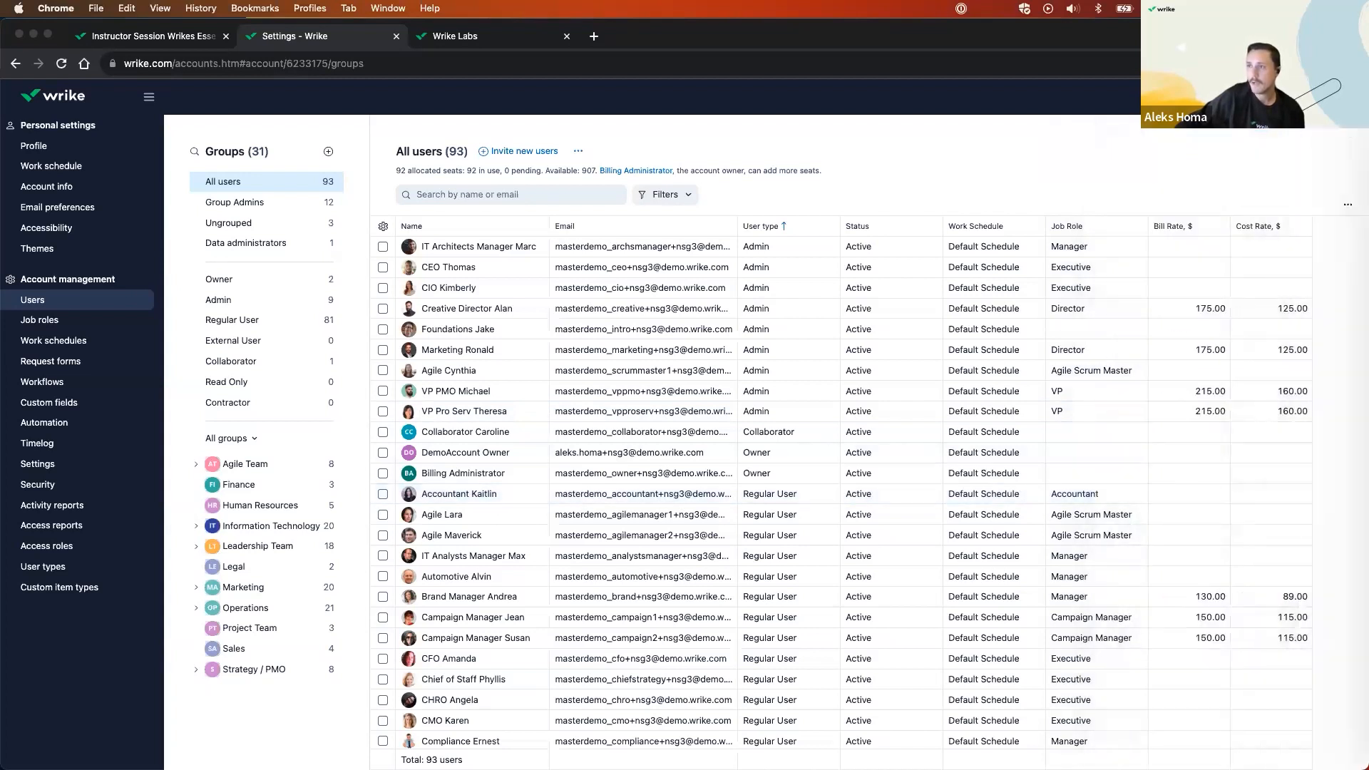
Return to the instructor session project and replace the Project Manager with the IT Director as assignee of 03. Virtual classroom setup.
{"action": "left_click", "coordinate": [187, 43]}
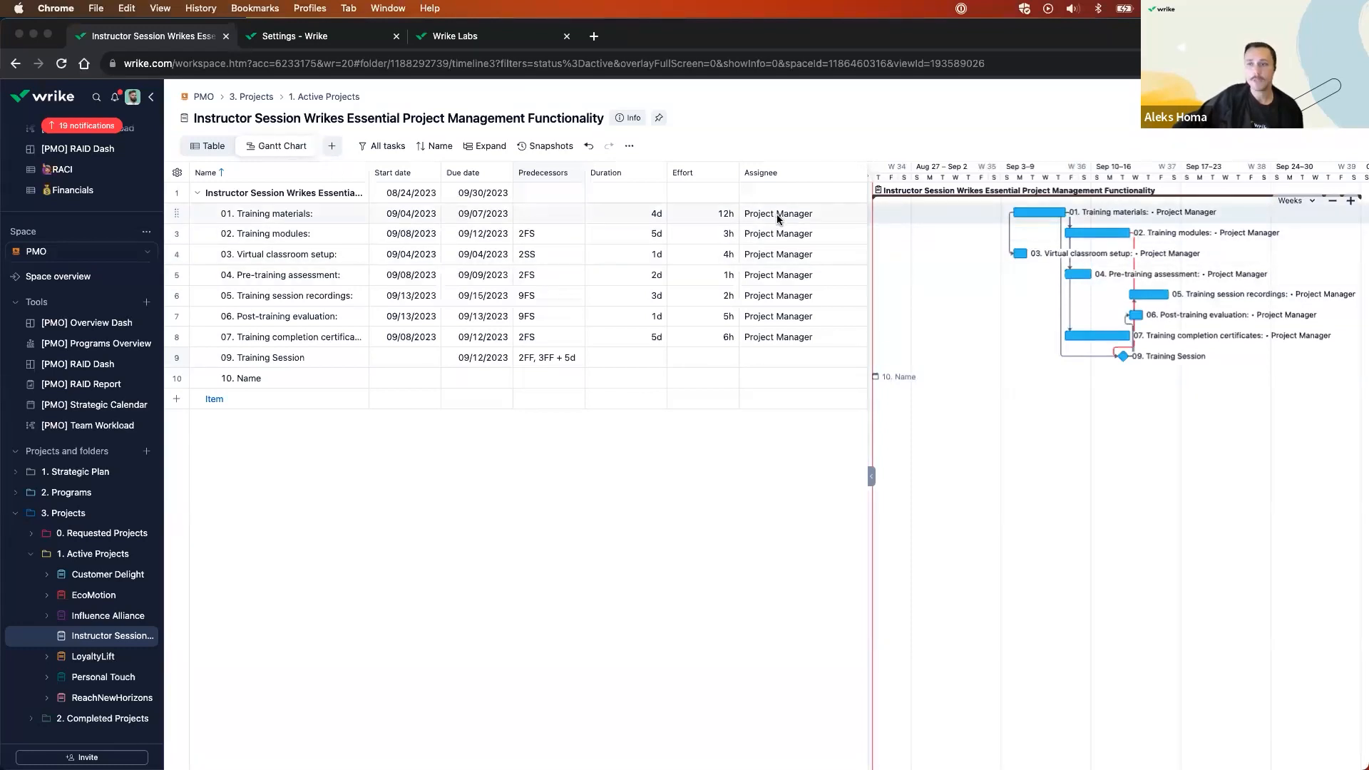
{"action": "left_click", "coordinate": [785, 261]}
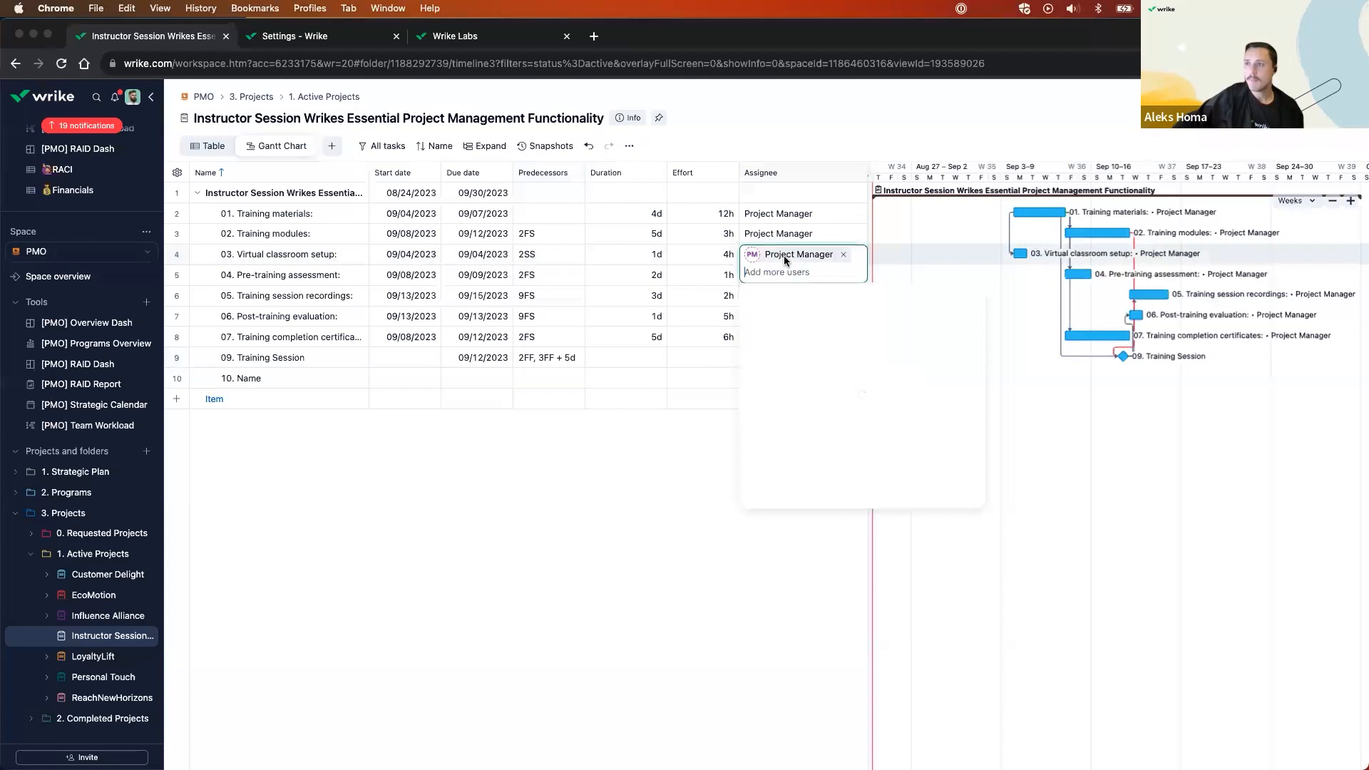
{"action": "left_click", "coordinate": [845, 255]}
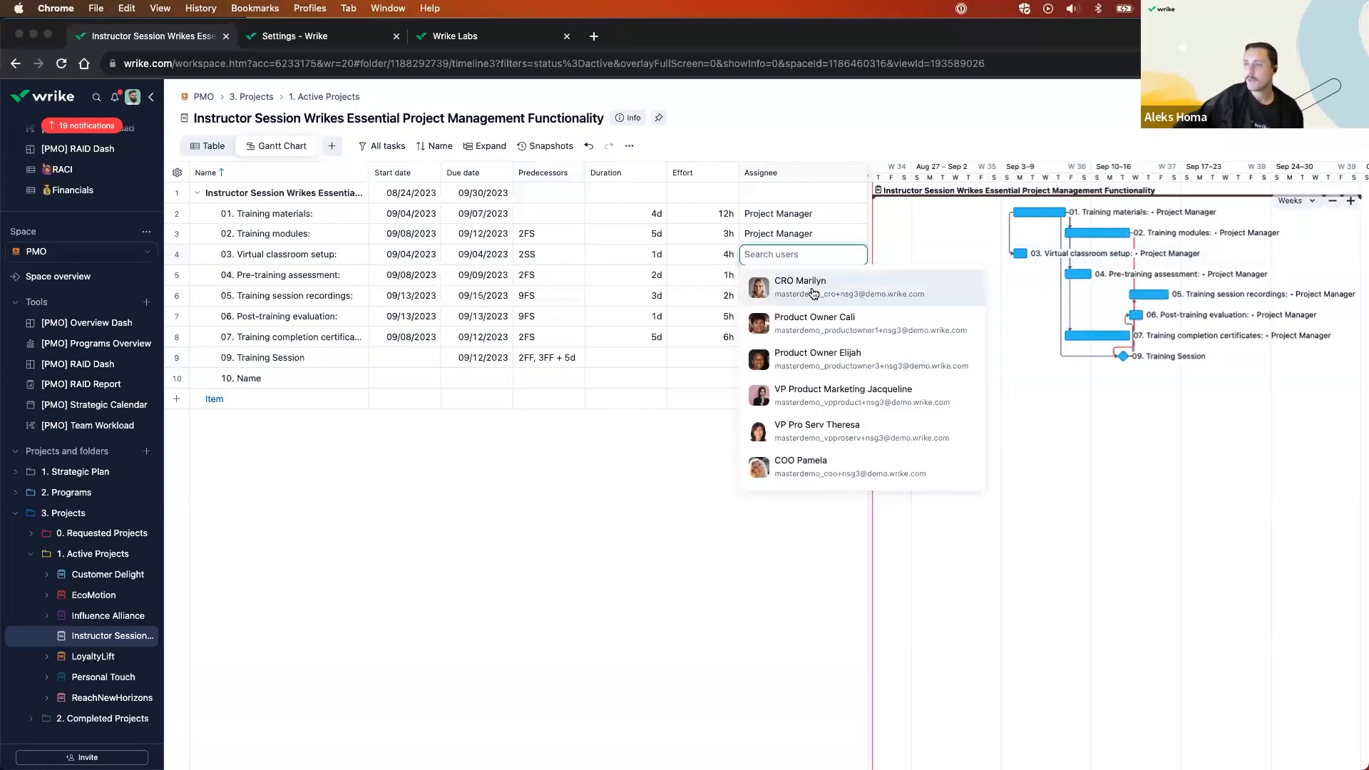
{"action": "scroll", "coordinate": [821, 428], "scroll_direction": "down", "scroll_amount": 5}
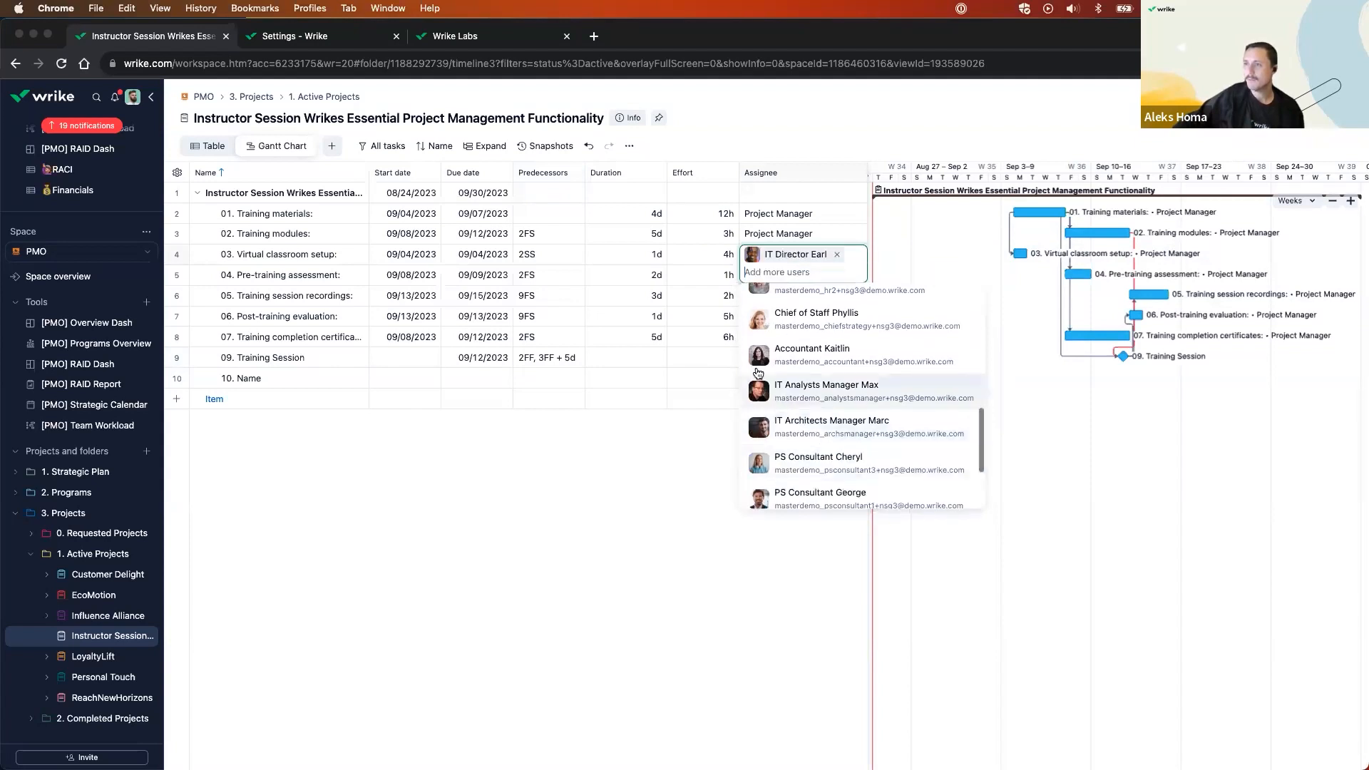
{"action": "left_click", "coordinate": [823, 454]}
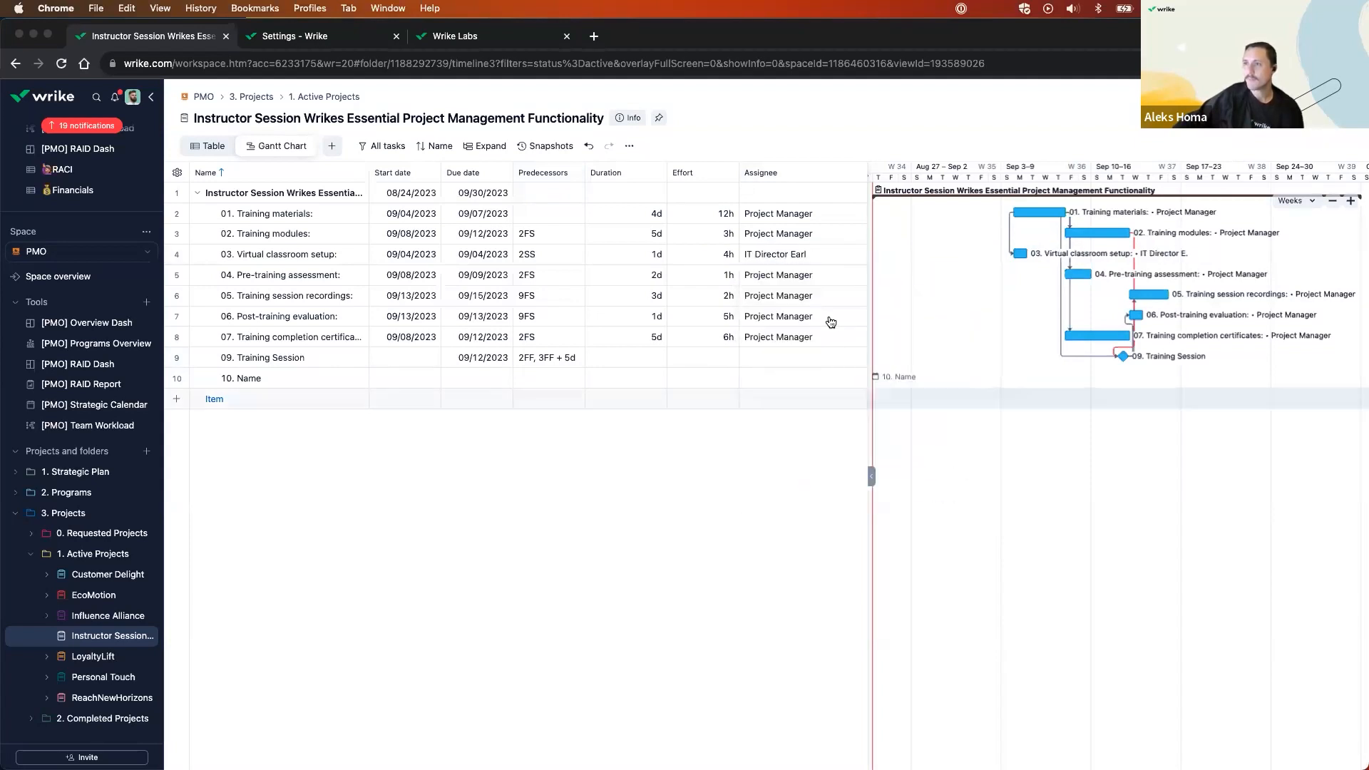
Copy the IT Director assignee to 05. Training session recordings, 06. Post-training evaluation and 07. Training completion certificates.
{"action": "left_click", "coordinate": [798, 294]}
{"action": "type", "text": "IT Director Earl"}
{"action": "left_click", "coordinate": [790, 337]}
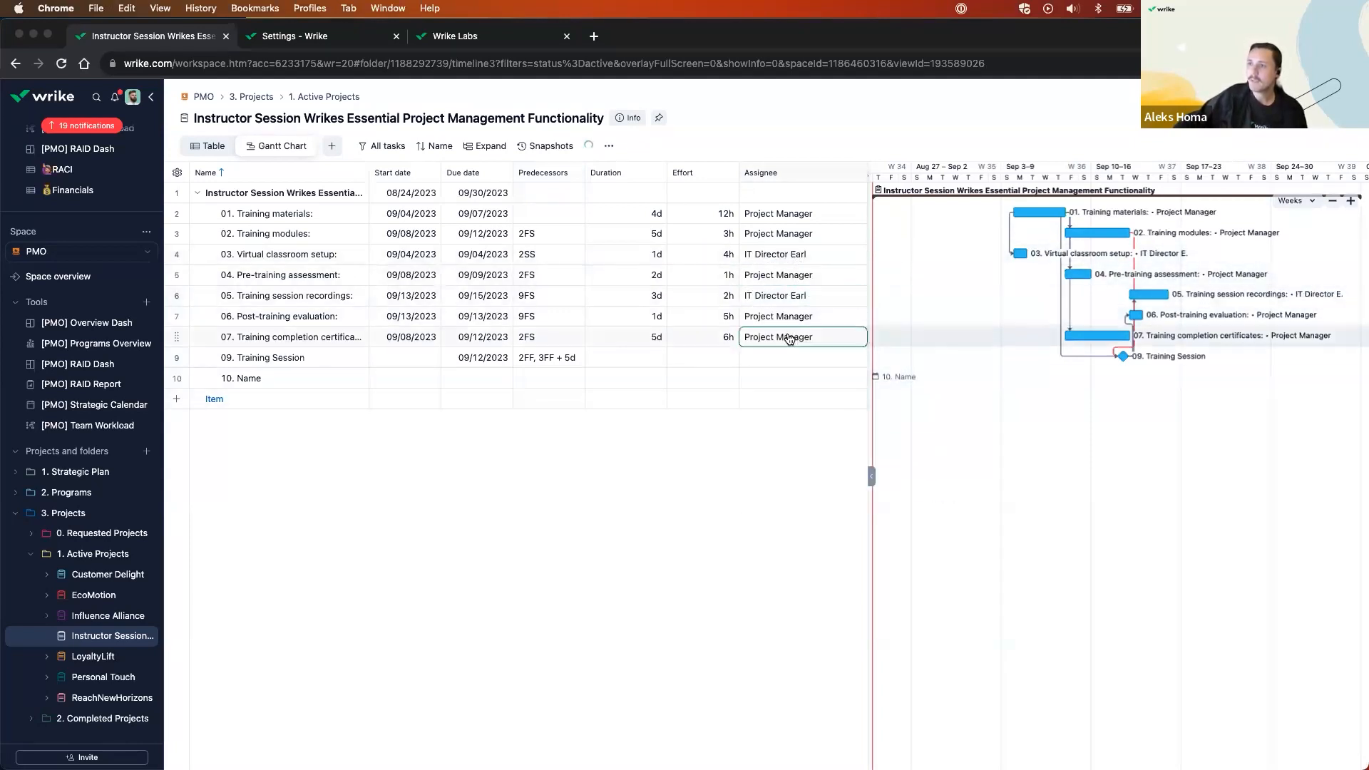
{"action": "key", "text": "ctrl+v"}
{"action": "left_click", "coordinate": [785, 317]}
{"action": "key", "text": "ctrl+v"}
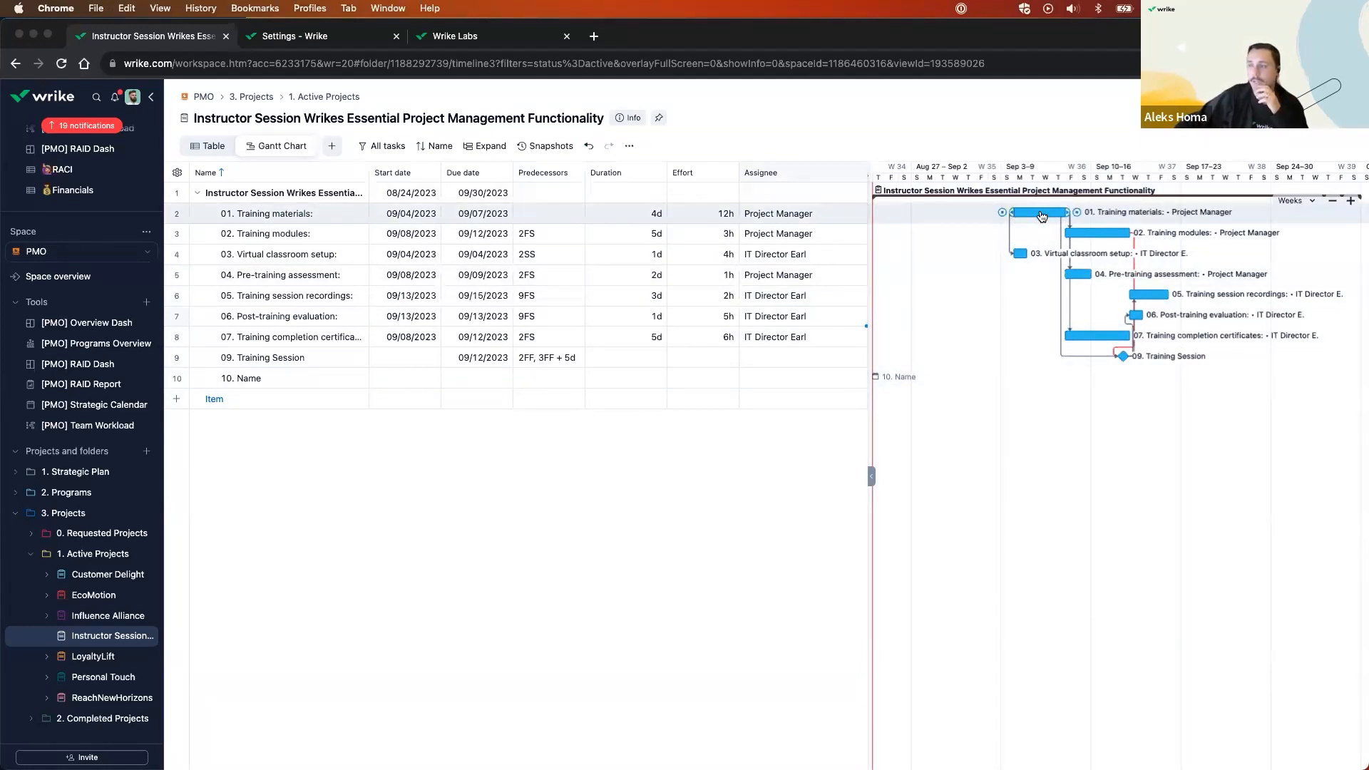
Shift 01. Training materials in the Gantt chart to start on 08/29/2023.
{"action": "left_click_drag", "start_coordinate": [1042, 216], "coordinate": [952, 214]}
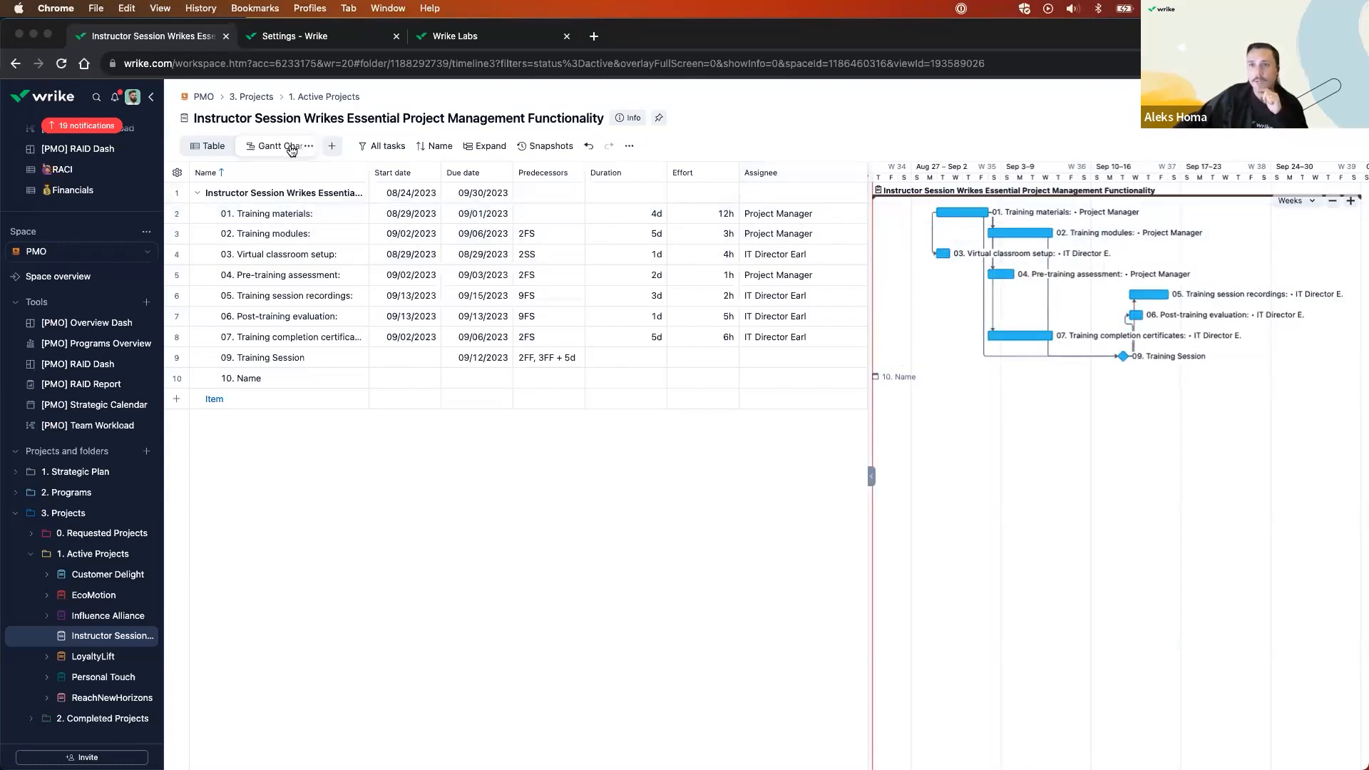
Filter the Gantt chart to tasks assigned to the IT Director and set this filter as the view's default.
{"action": "left_click", "coordinate": [367, 152]}
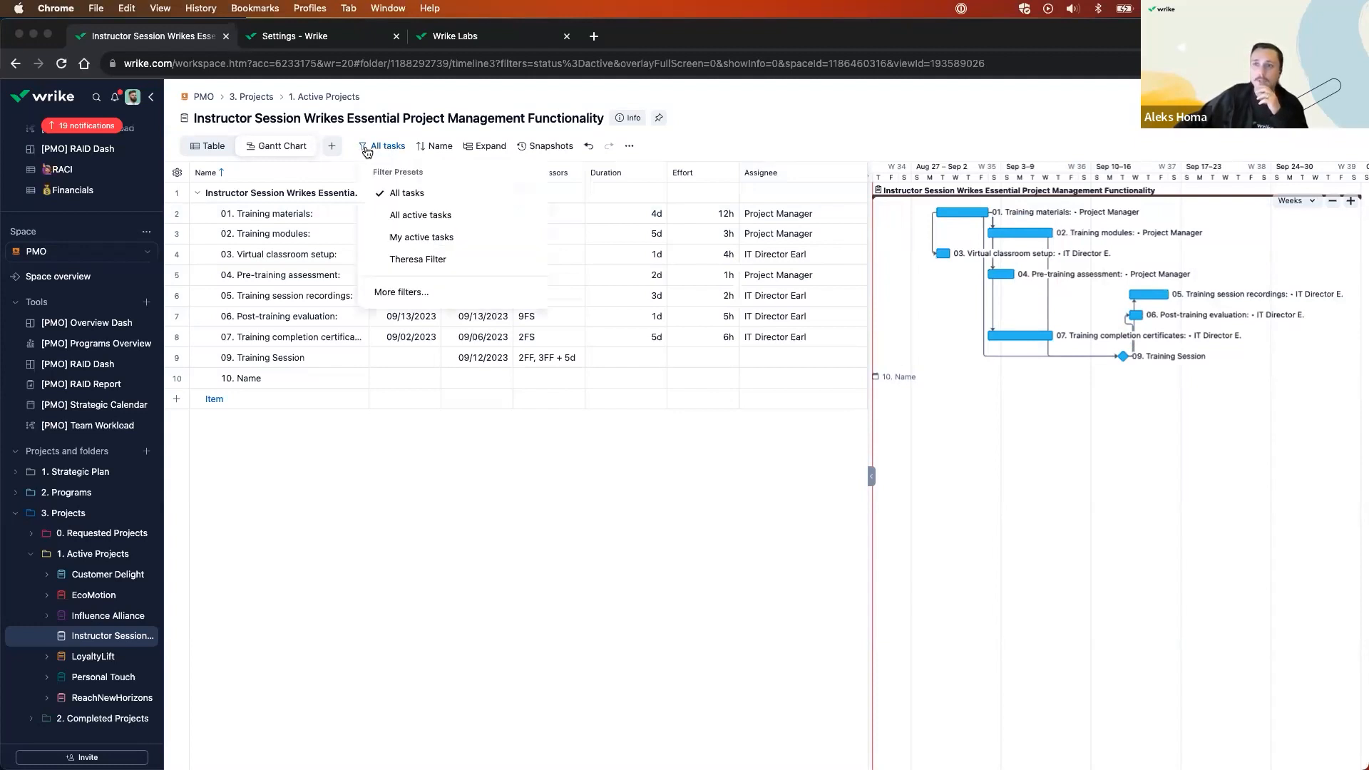
{"action": "left_click", "coordinate": [401, 293]}
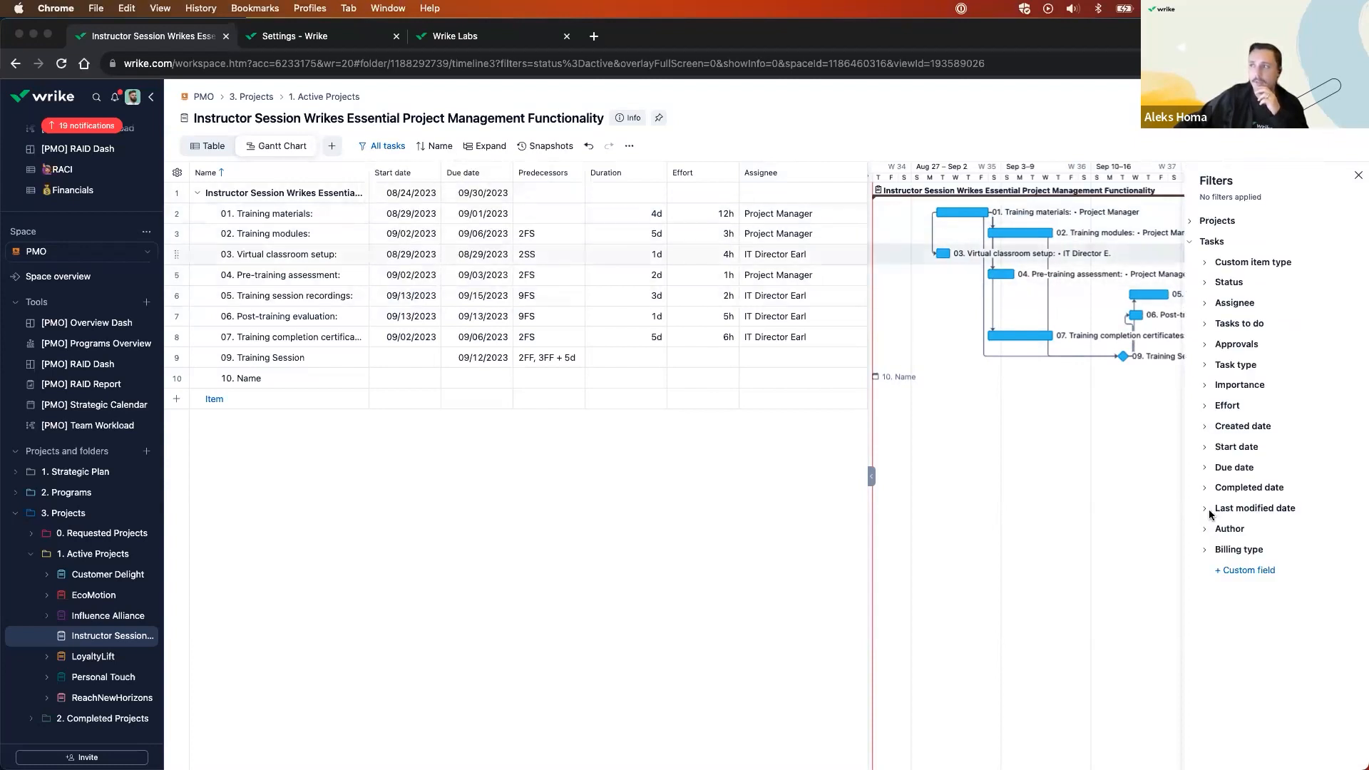
{"action": "left_click", "coordinate": [1210, 305]}
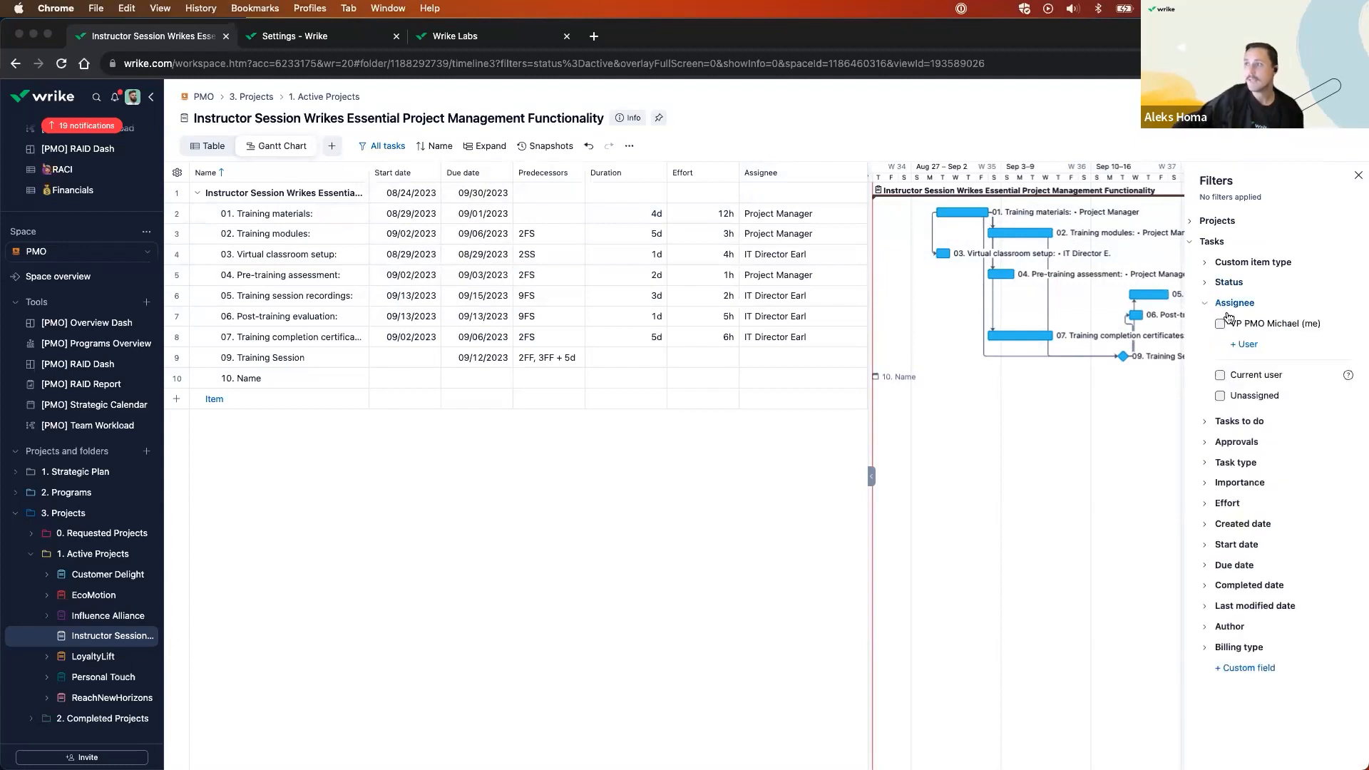
{"action": "left_click", "coordinate": [1245, 345]}
{"action": "type", "text": "earl"}
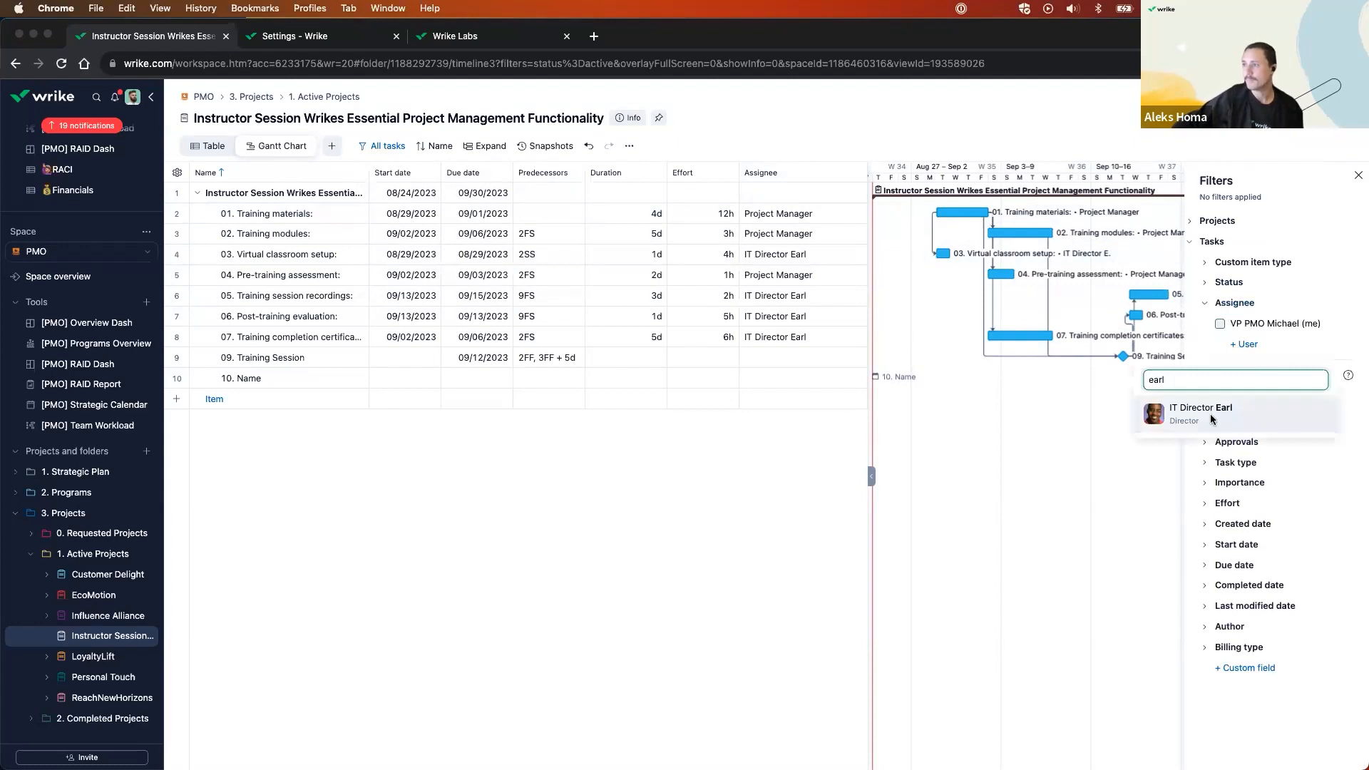
{"action": "left_click", "coordinate": [1209, 413]}
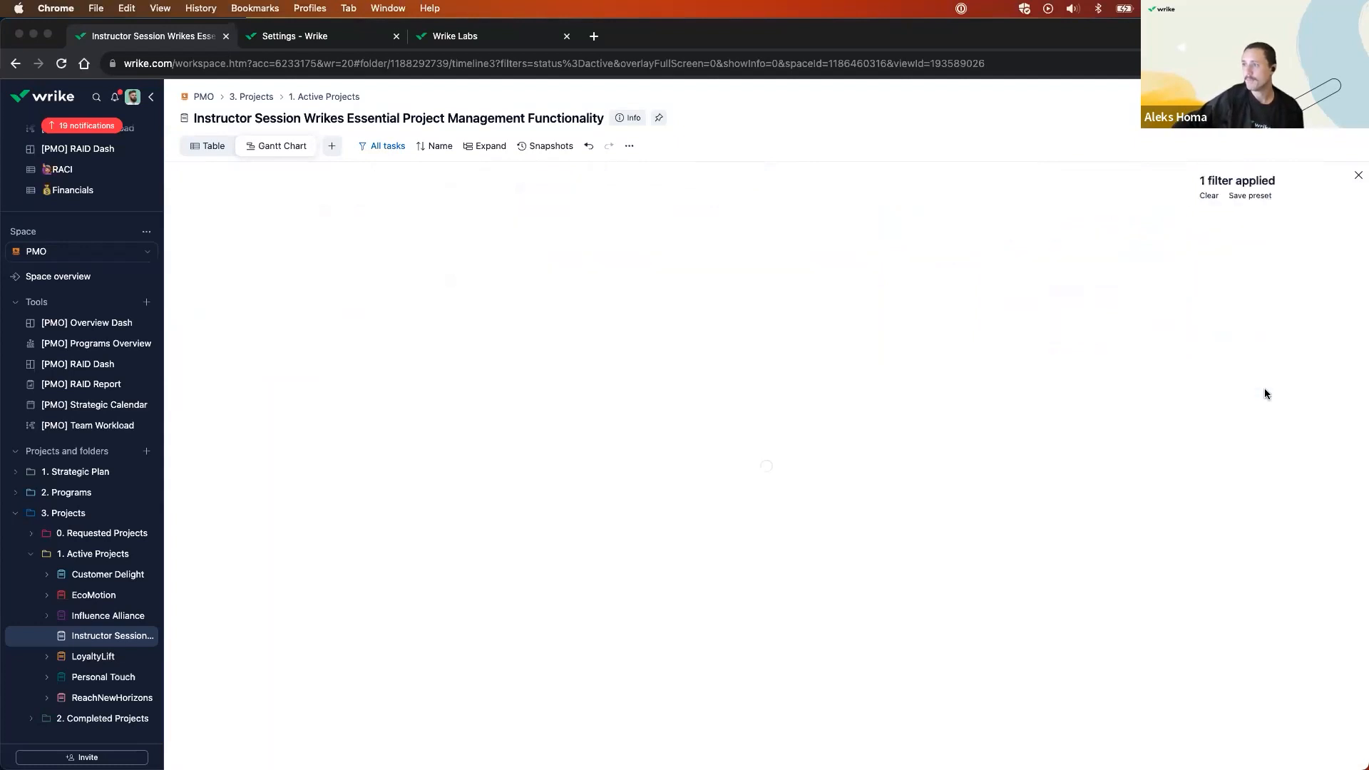
{"action": "left_click", "coordinate": [1358, 176]}
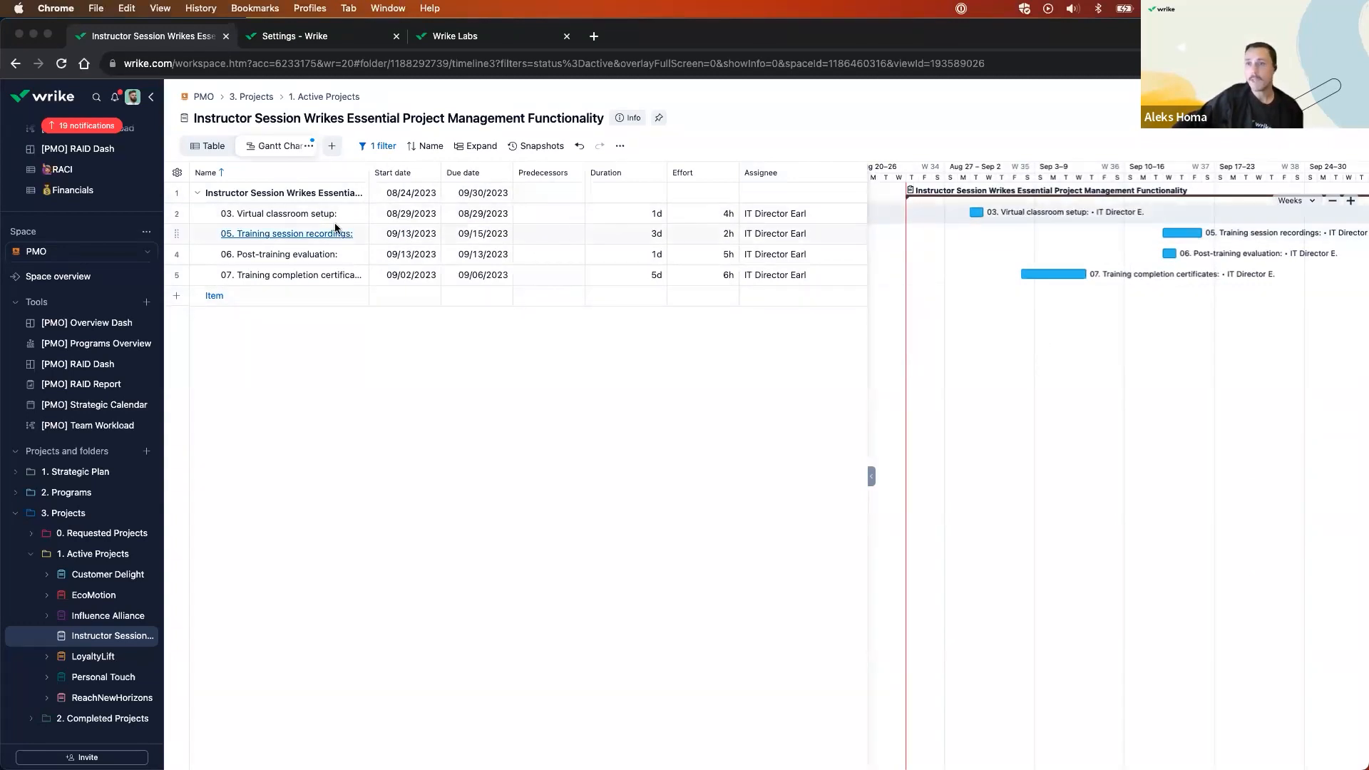
{"action": "left_click", "coordinate": [311, 146]}
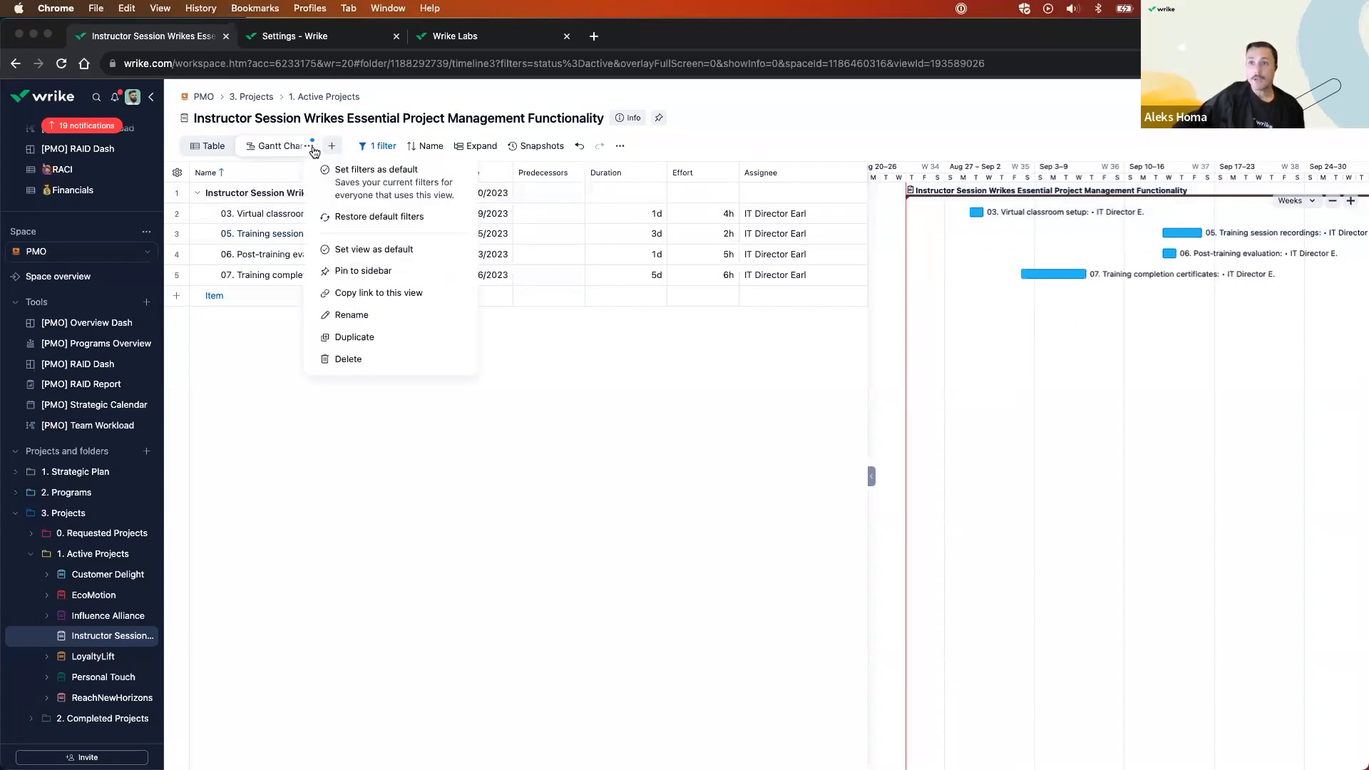
{"action": "left_click", "coordinate": [343, 186]}
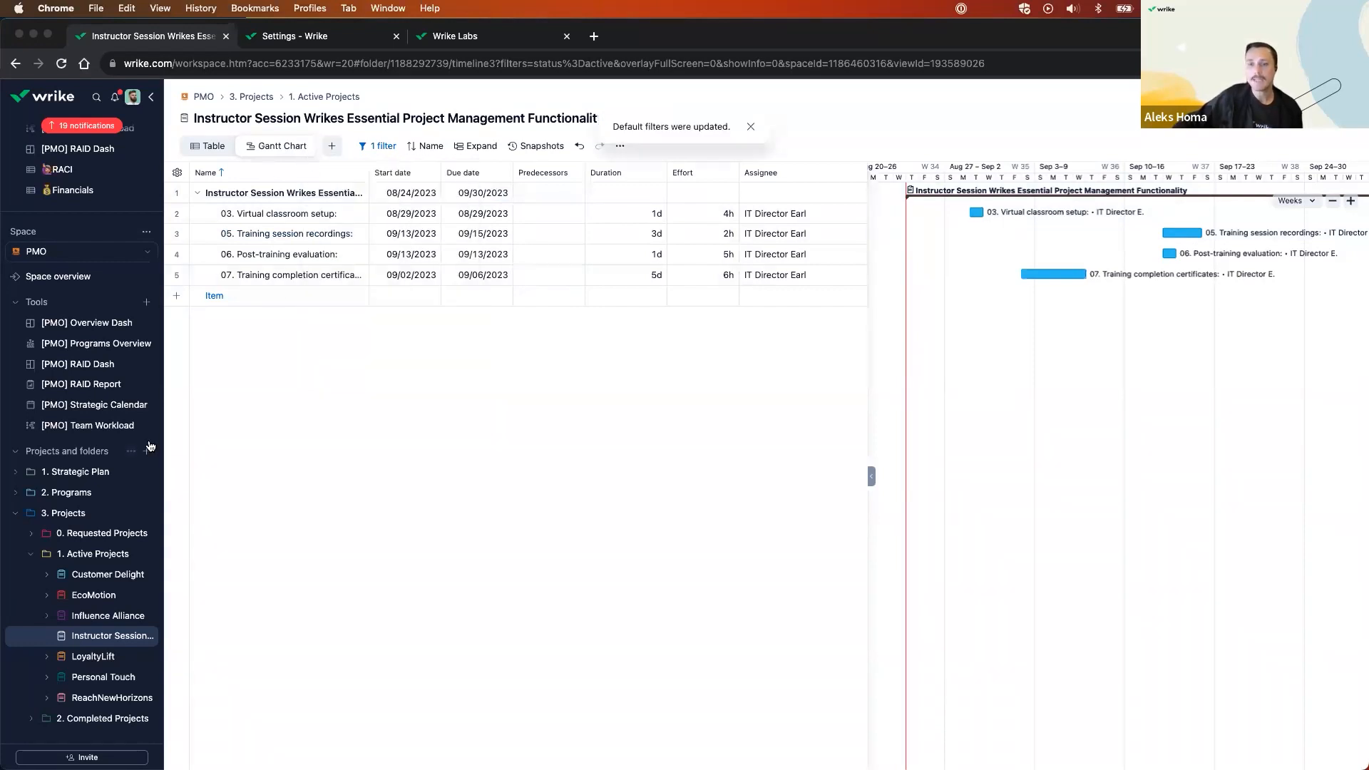
Rename the Gantt Chart view with the IT Director's title and first name followed by "Tasks".
{"action": "left_click", "coordinate": [309, 145]}
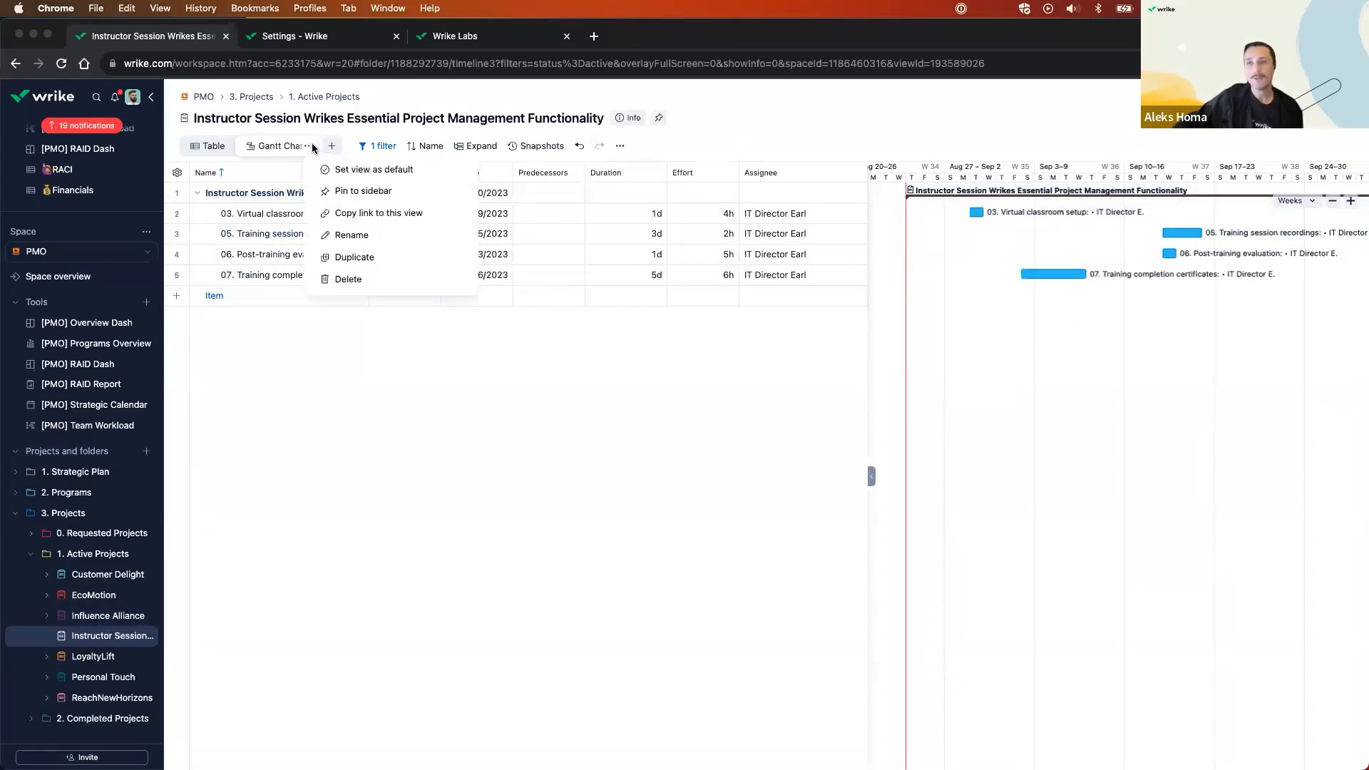
{"action": "left_click", "coordinate": [359, 243]}
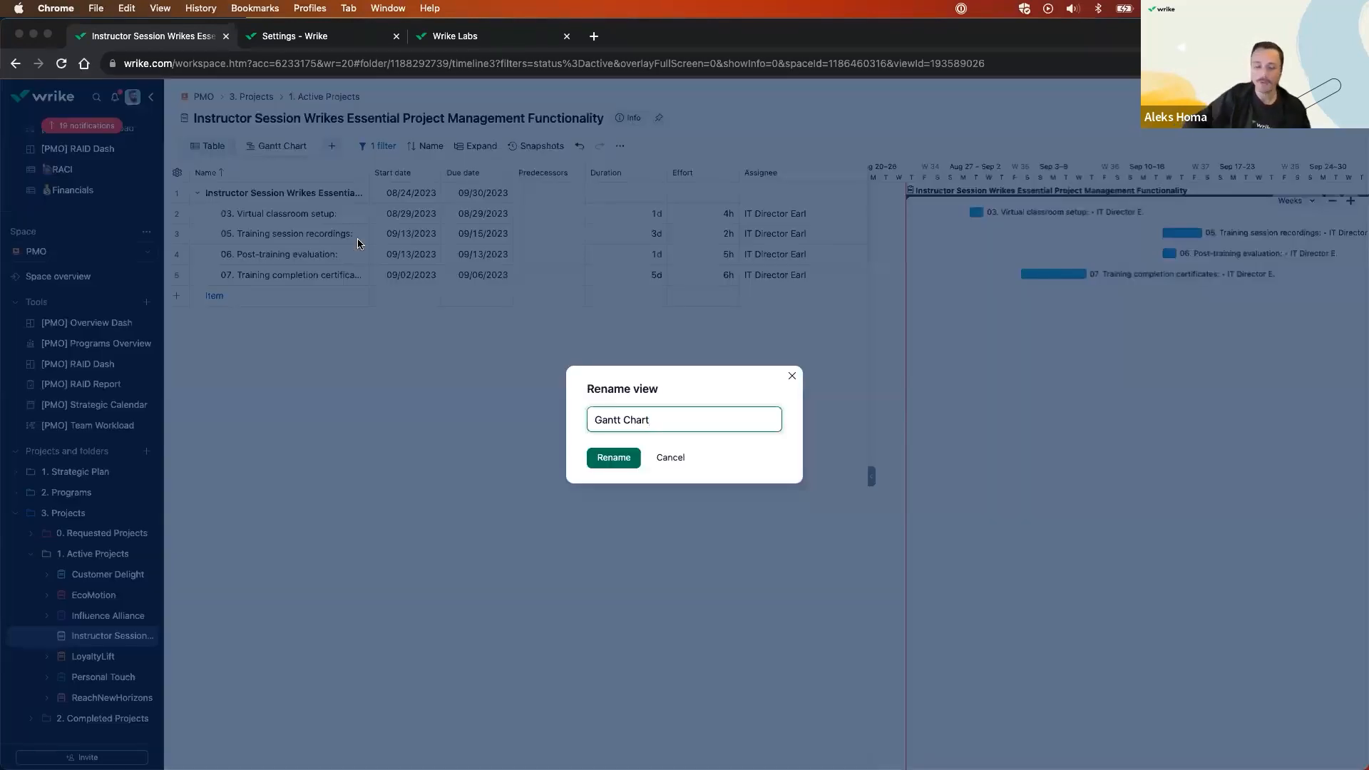
{"action": "key", "text": "super+a"}
{"action": "type", "text": "IT Direc"}
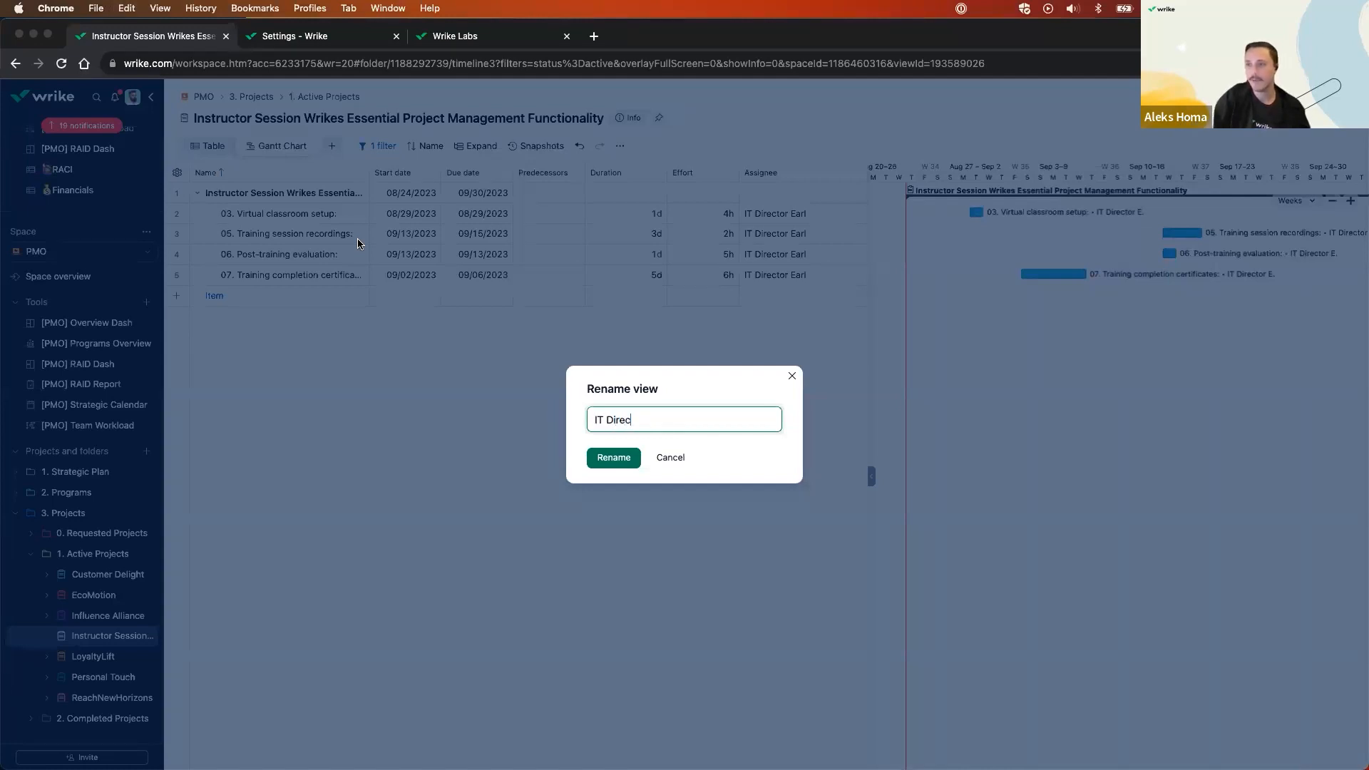
{"action": "type", "text": "tor Earl"}
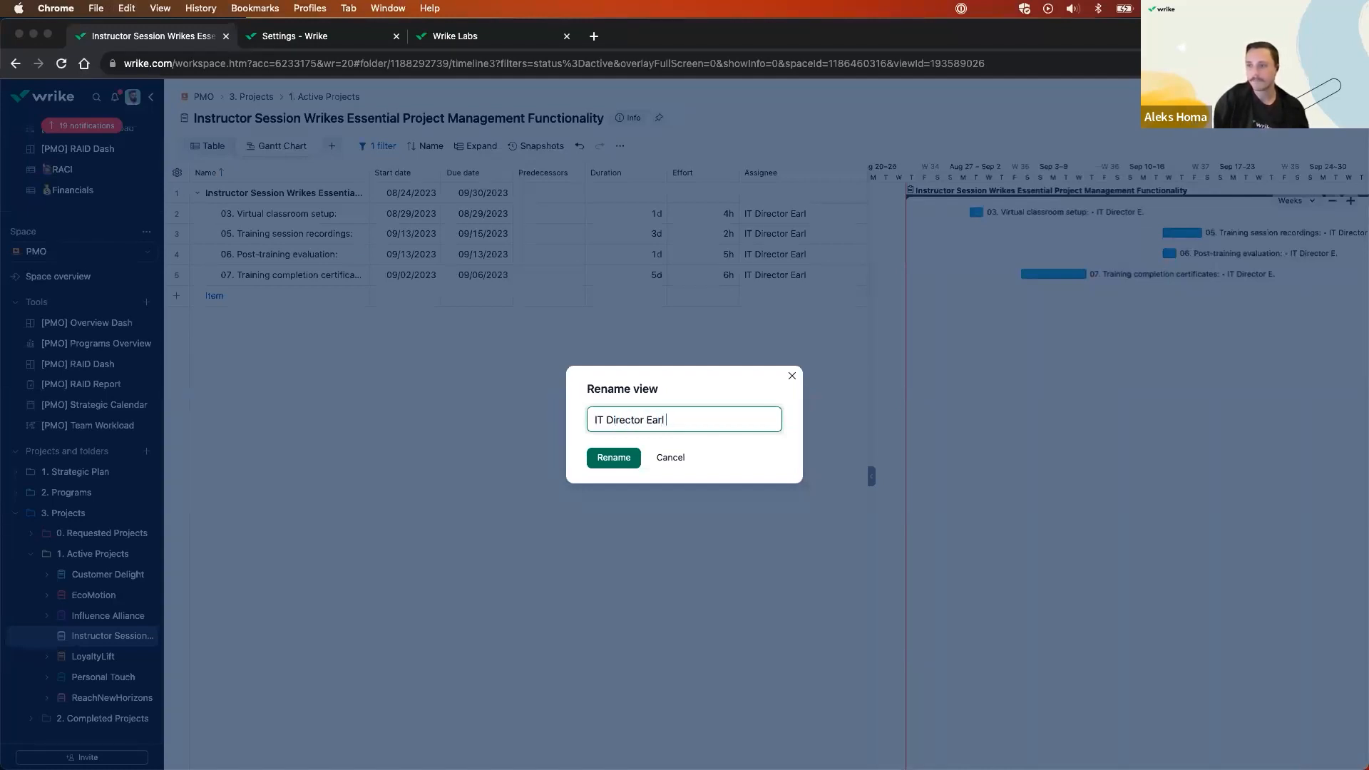
{"action": "type", "text": " Tasks"}
{"action": "key", "text": "Return"}
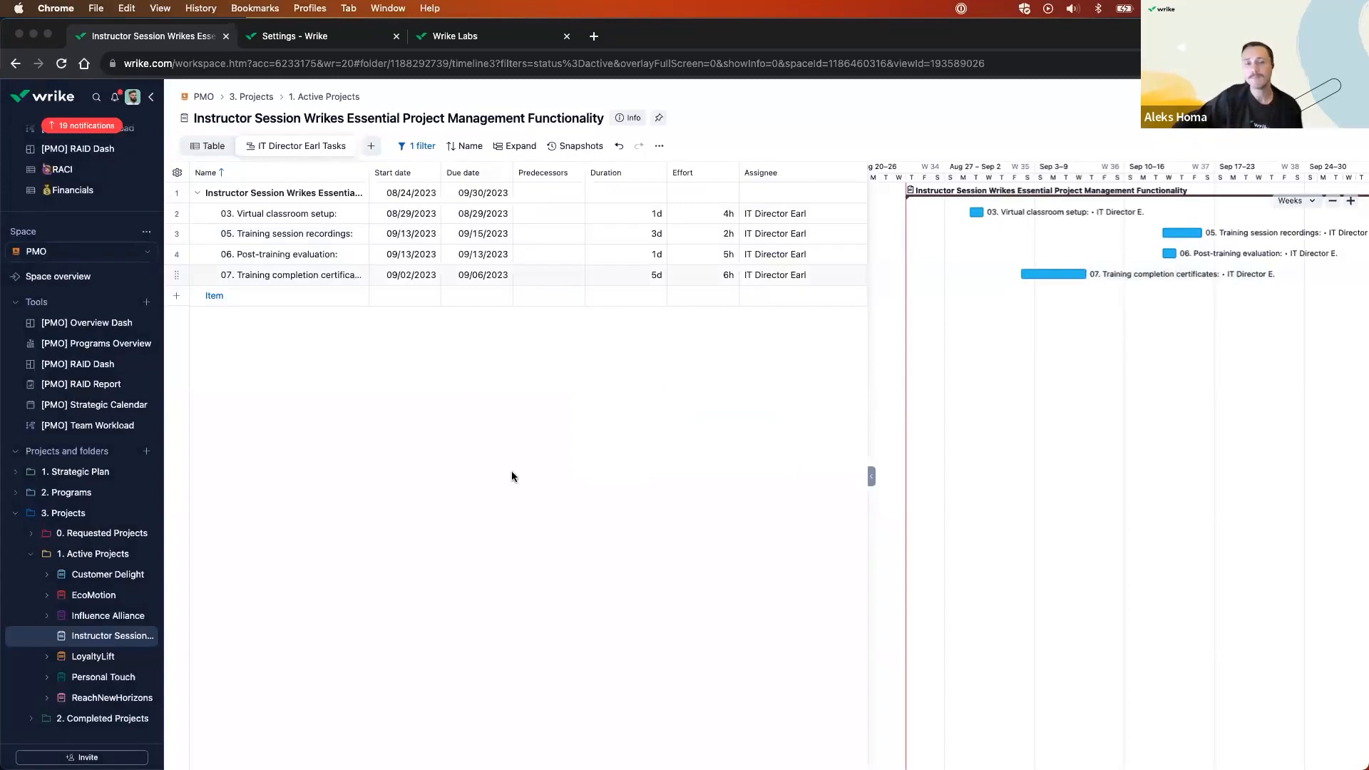
Change the assignee filter of the Gantt view from the IT Director to Project Manager.
{"action": "left_click", "coordinate": [404, 148]}
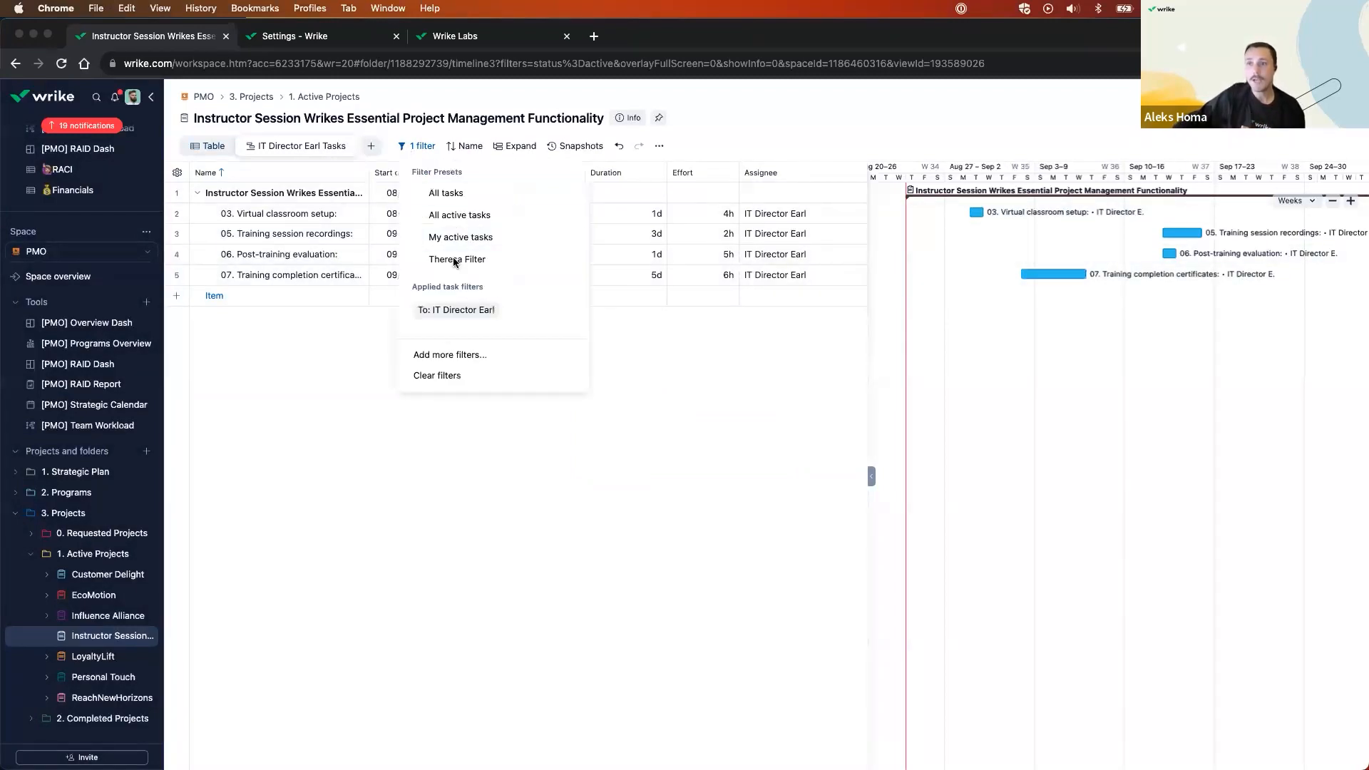
{"action": "left_click", "coordinate": [478, 355]}
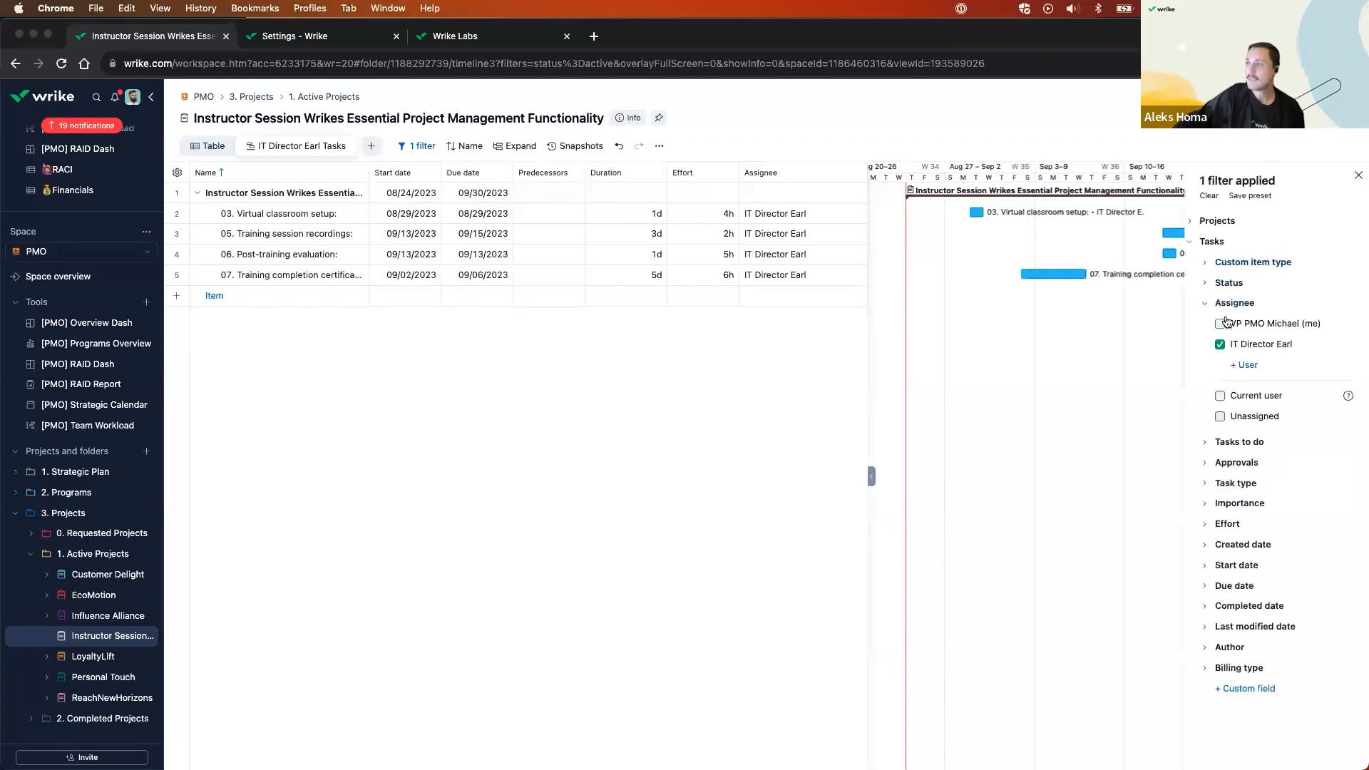
{"action": "left_click", "coordinate": [1221, 345]}
{"action": "left_click", "coordinate": [1248, 364]}
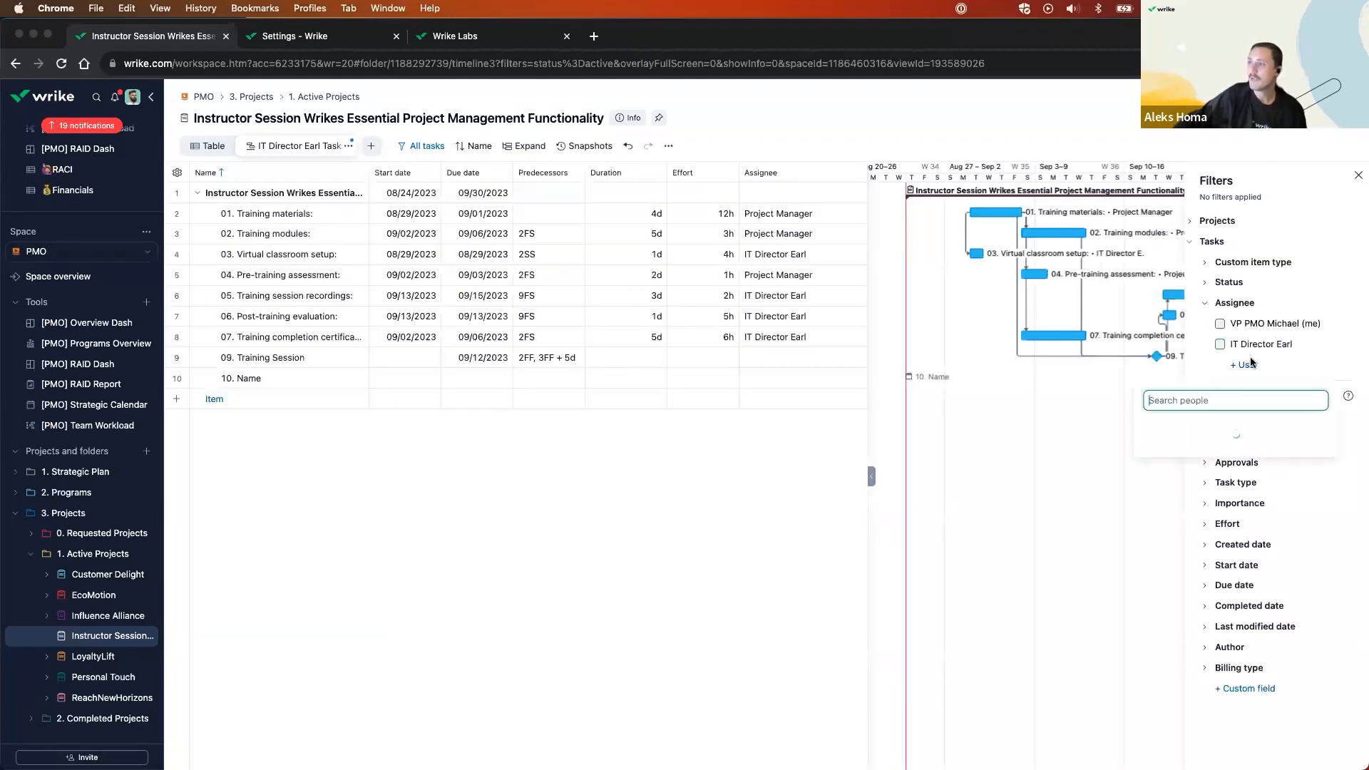
{"action": "type", "text": "project manager"}
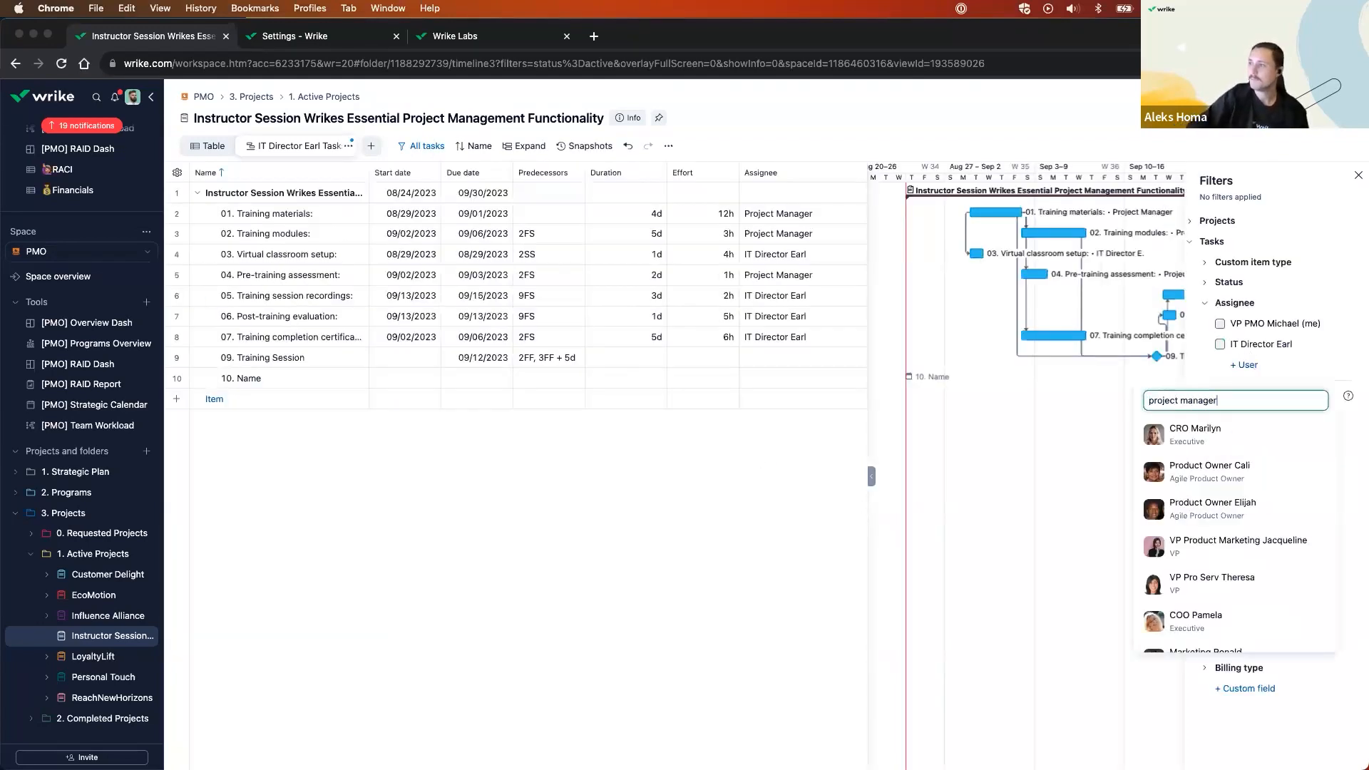
{"action": "left_click", "coordinate": [1247, 432]}
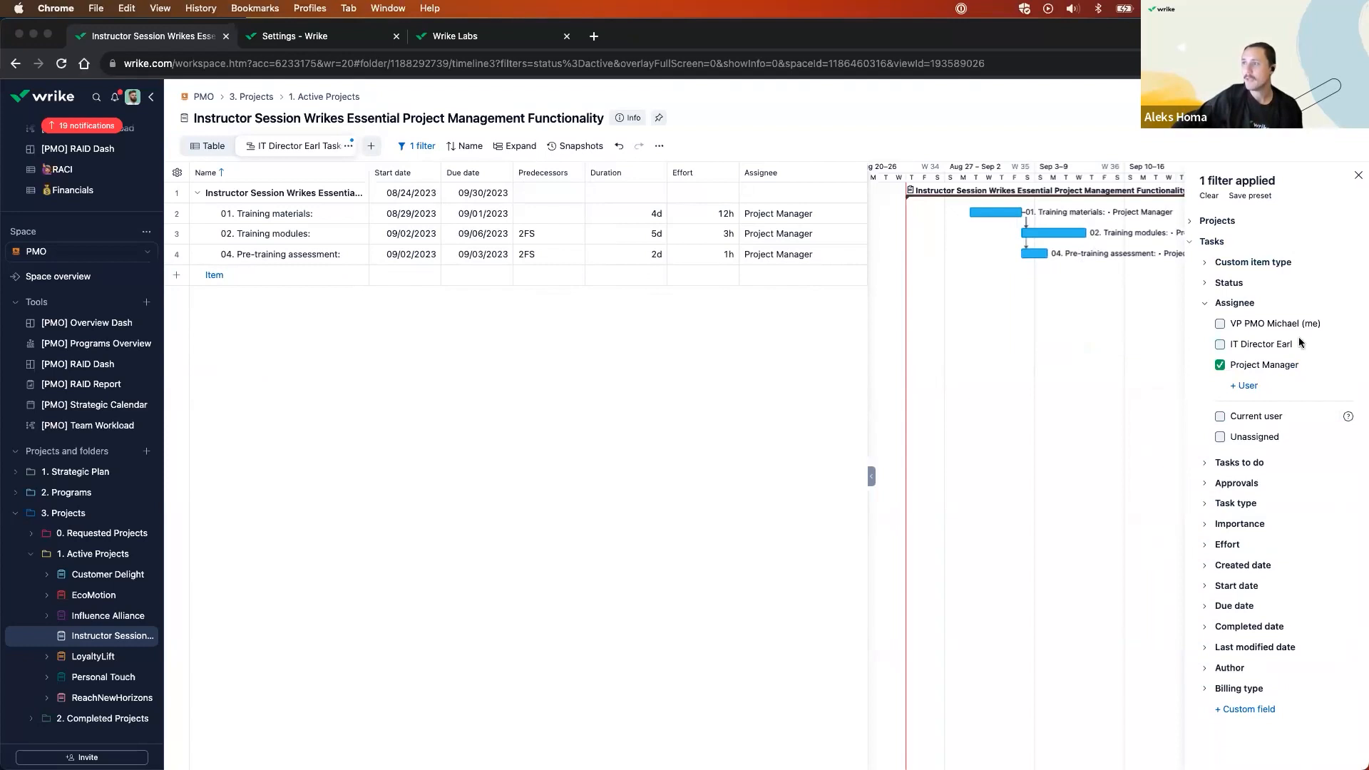
Save the current filter as a preset named Project Manager Role Tasks and close the filter settings.
{"action": "left_click", "coordinate": [1250, 197]}
{"action": "type", "text": "Proje"}
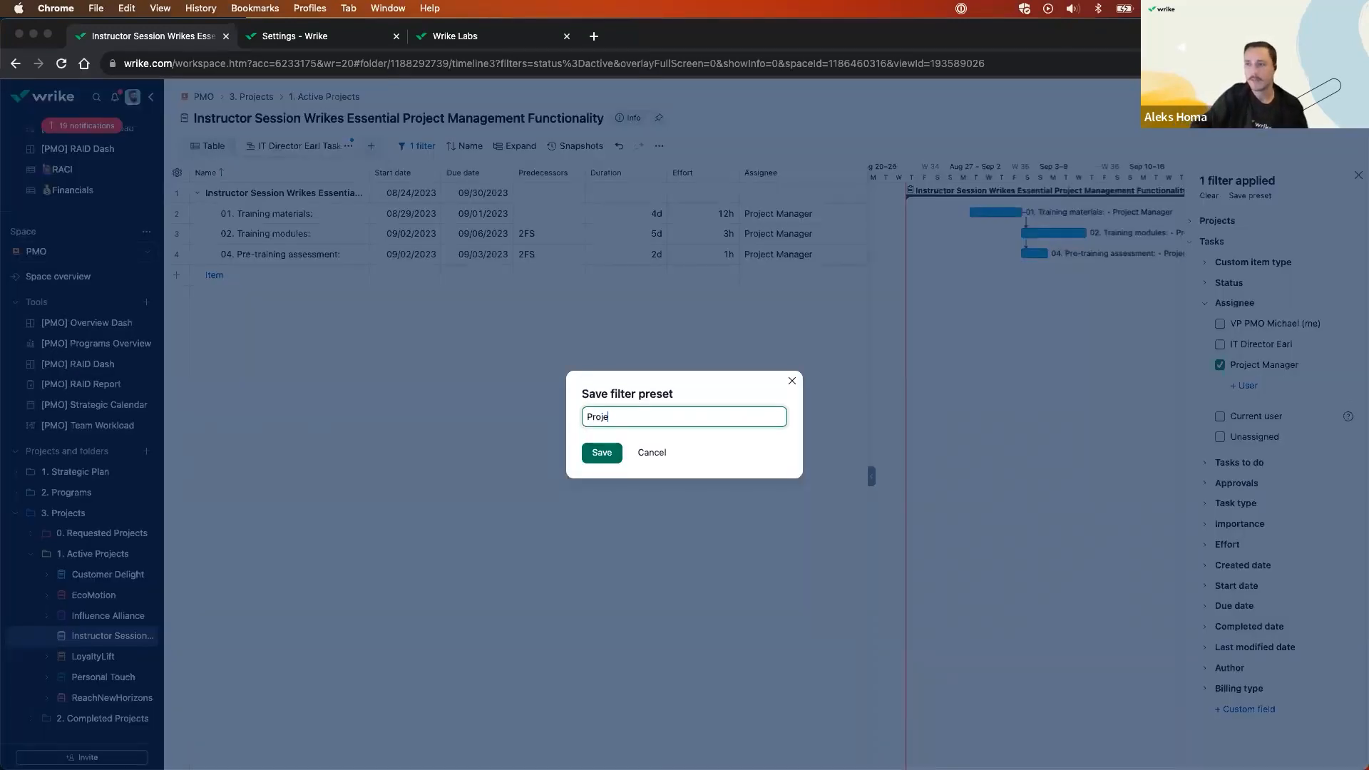
{"action": "type", "text": "ct Manager"}
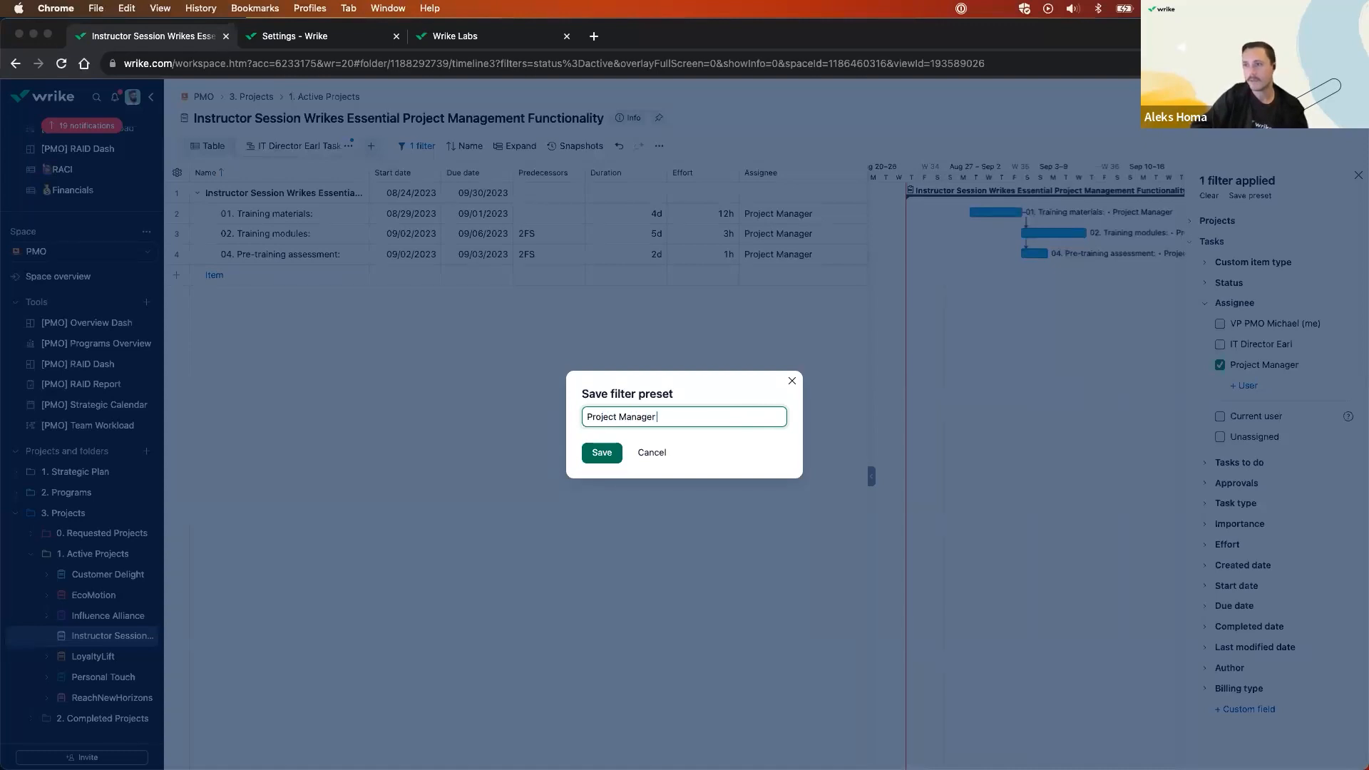
{"action": "type", "text": " Role Tasks"}
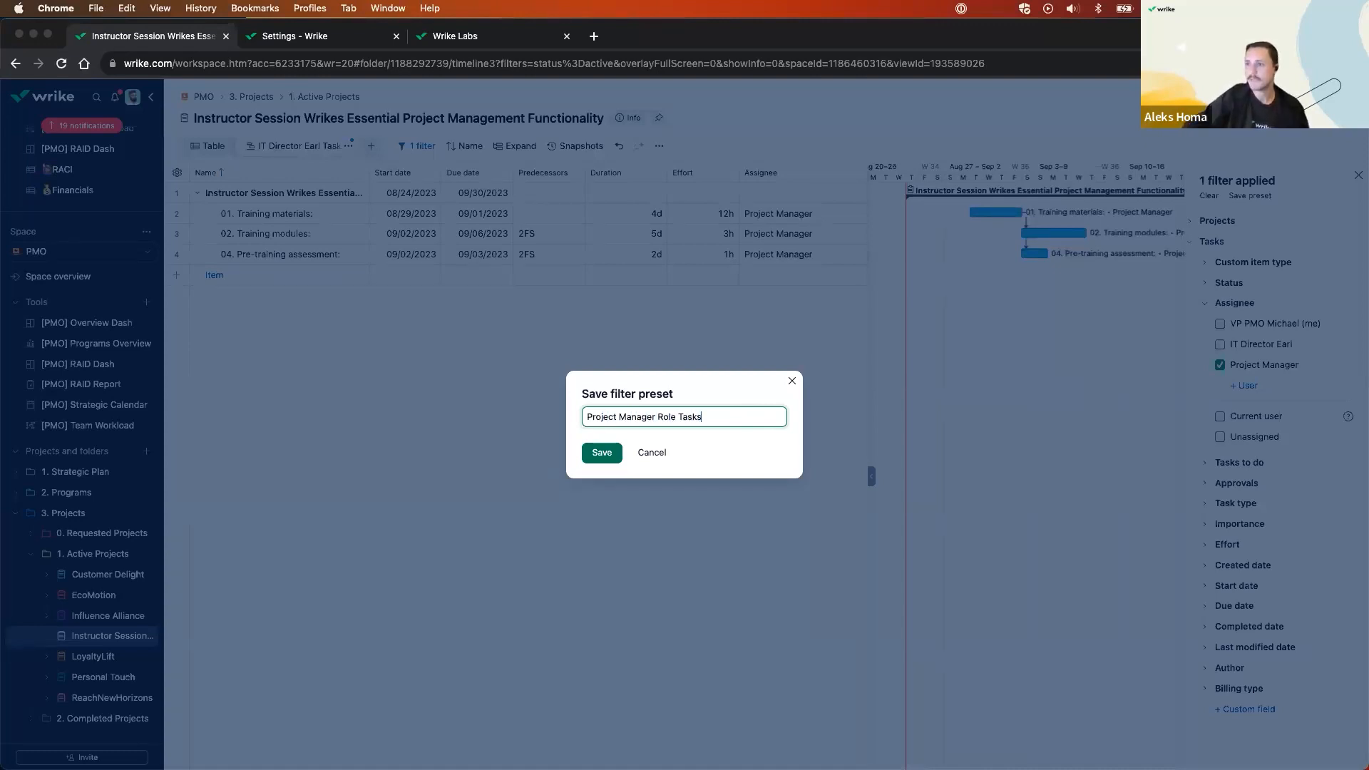
{"action": "key", "text": "Return"}
{"action": "left_click", "coordinate": [1357, 171]}
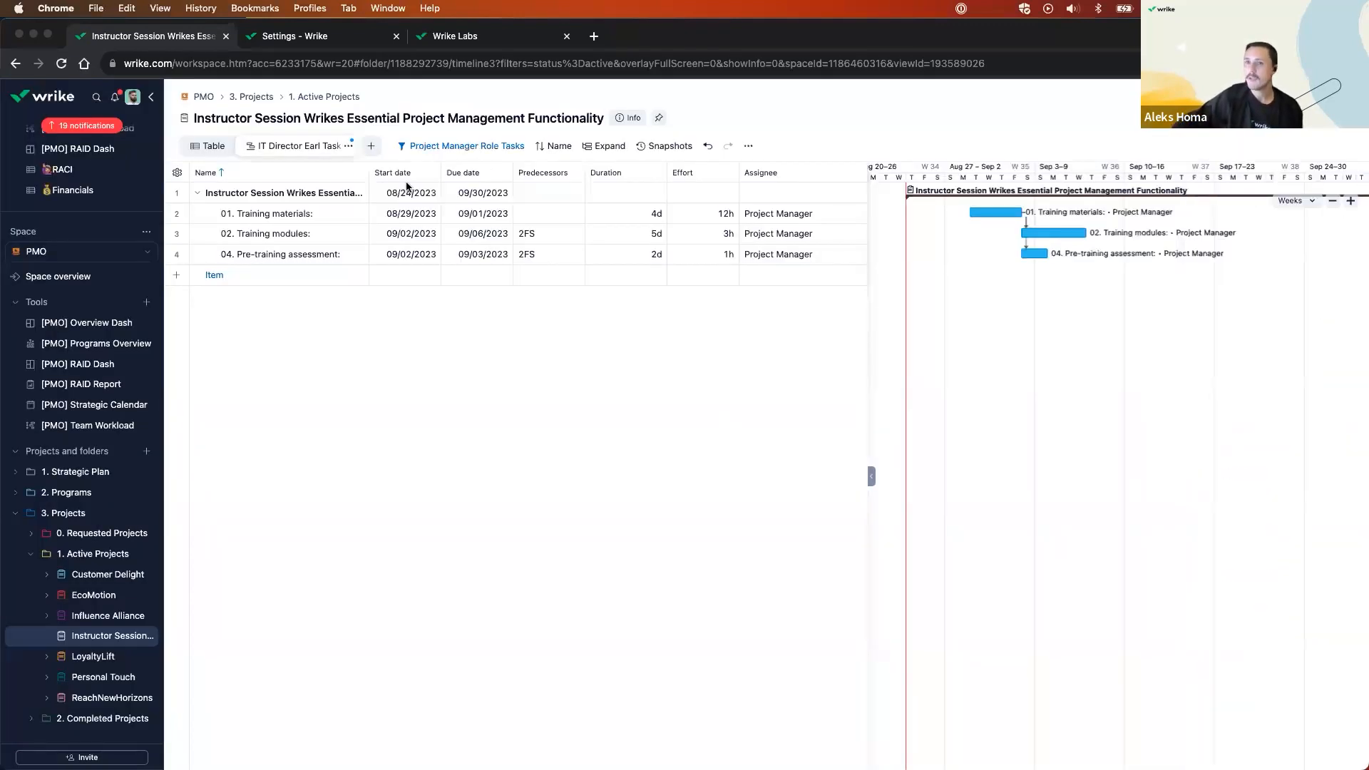
Create a public List view with its default name and apply the Project Manager Role Tasks filter preset to it.
{"action": "left_click", "coordinate": [371, 146]}
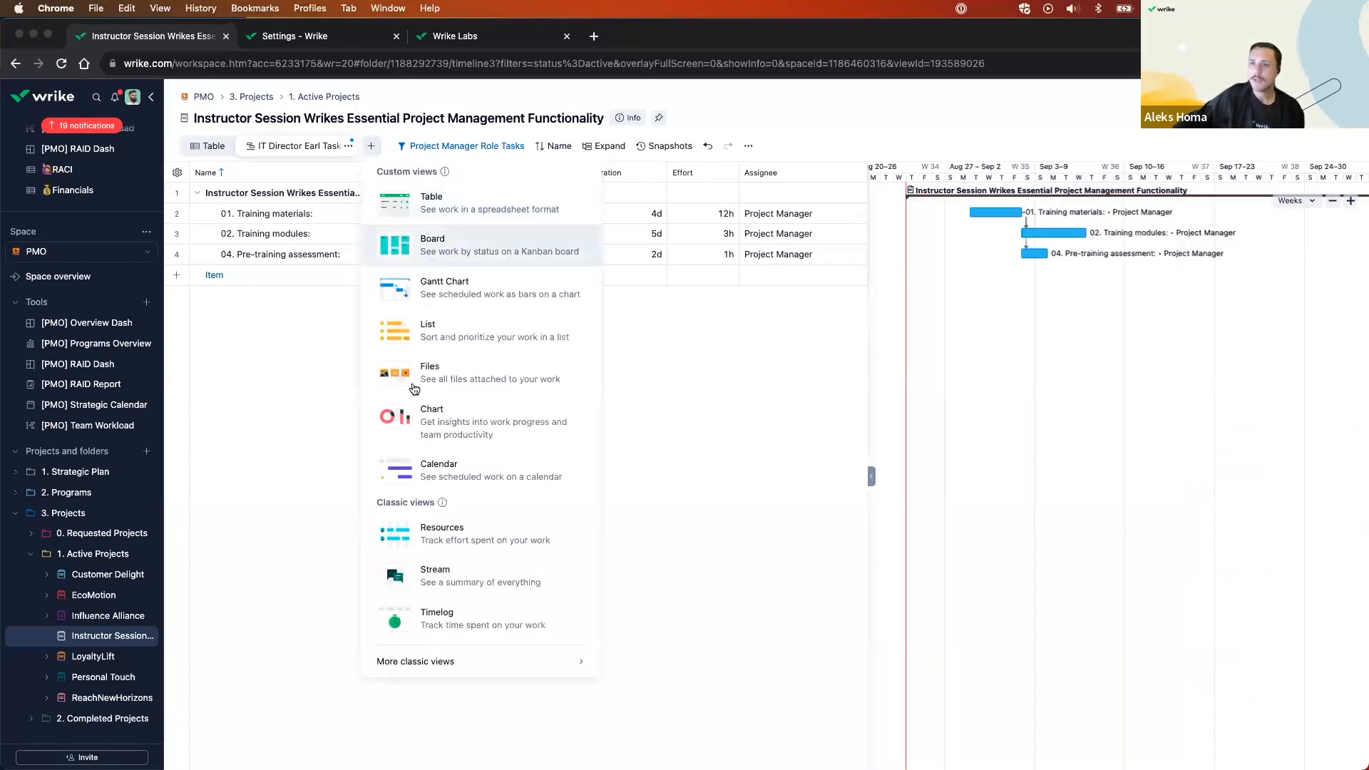
{"action": "left_click", "coordinate": [450, 332]}
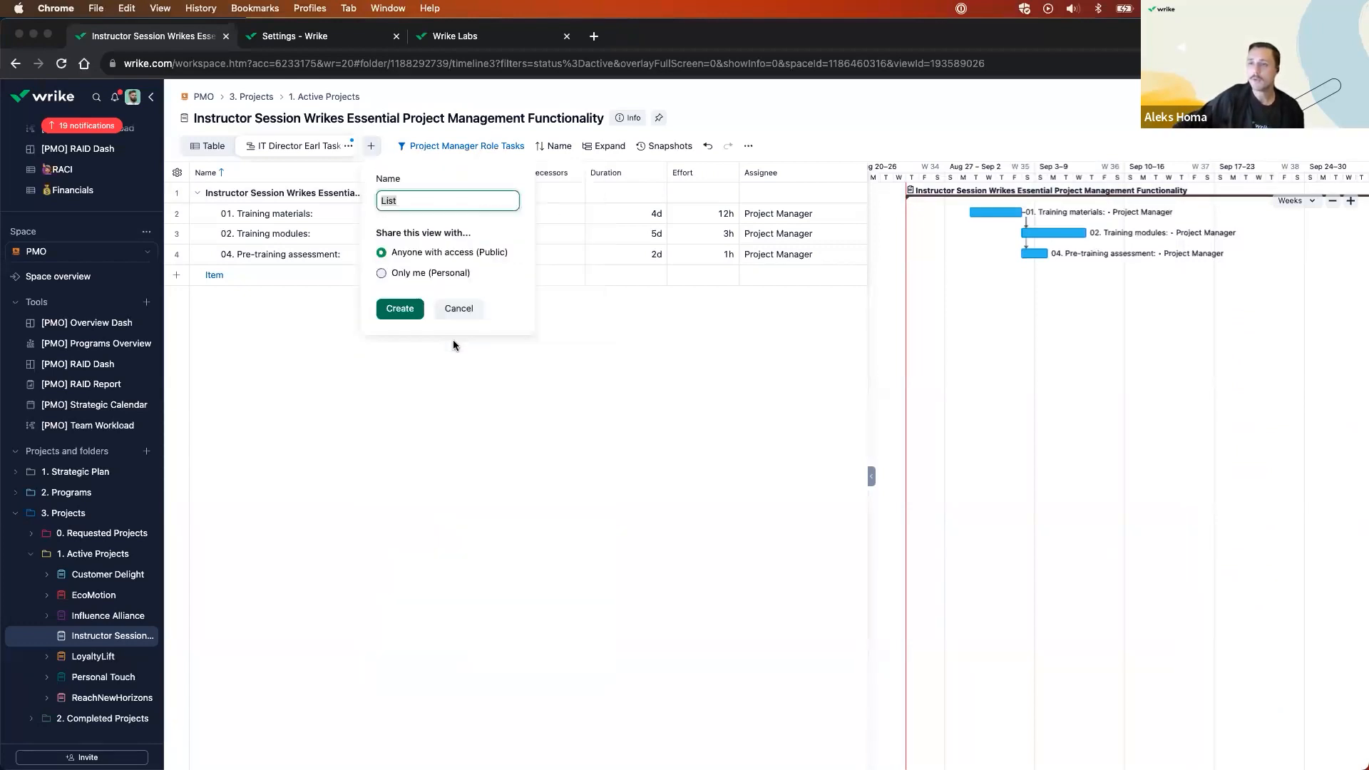
{"action": "left_click", "coordinate": [398, 309]}
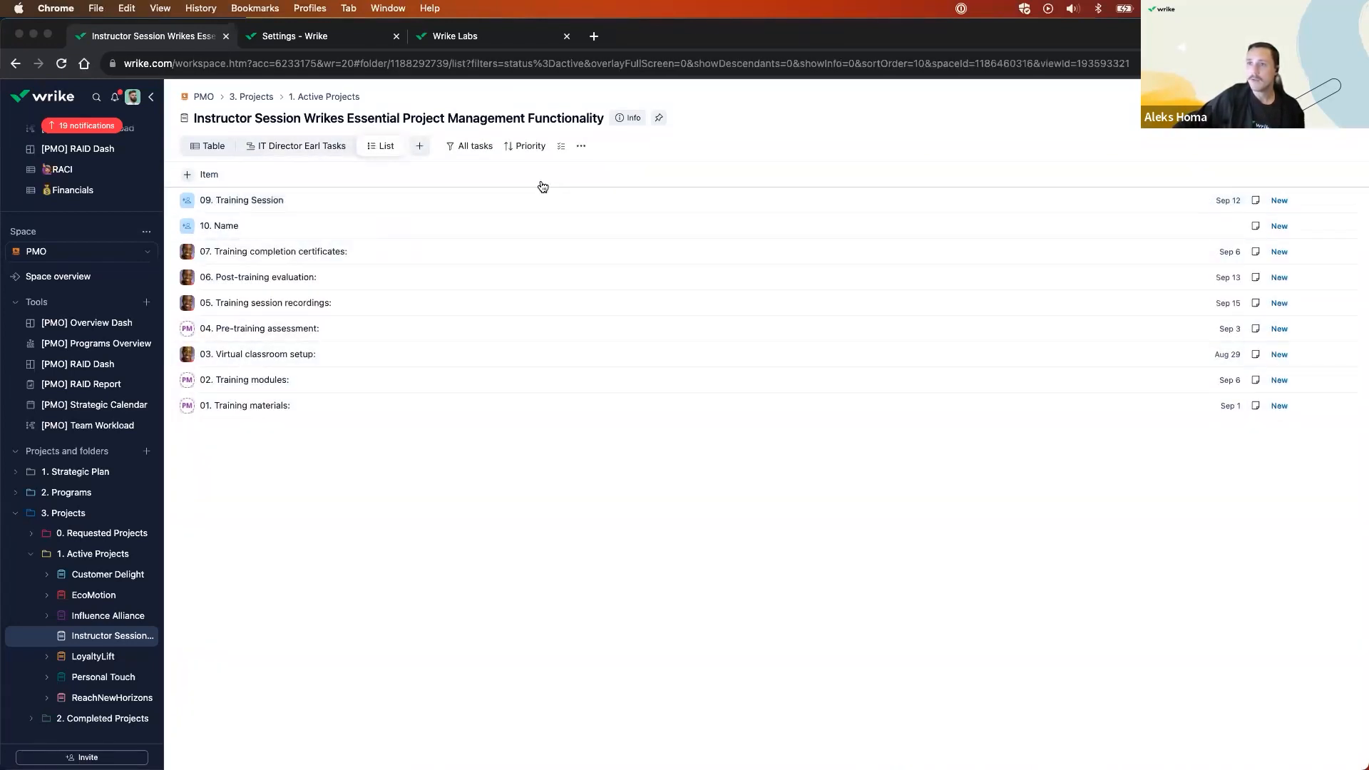
{"action": "left_click", "coordinate": [464, 148]}
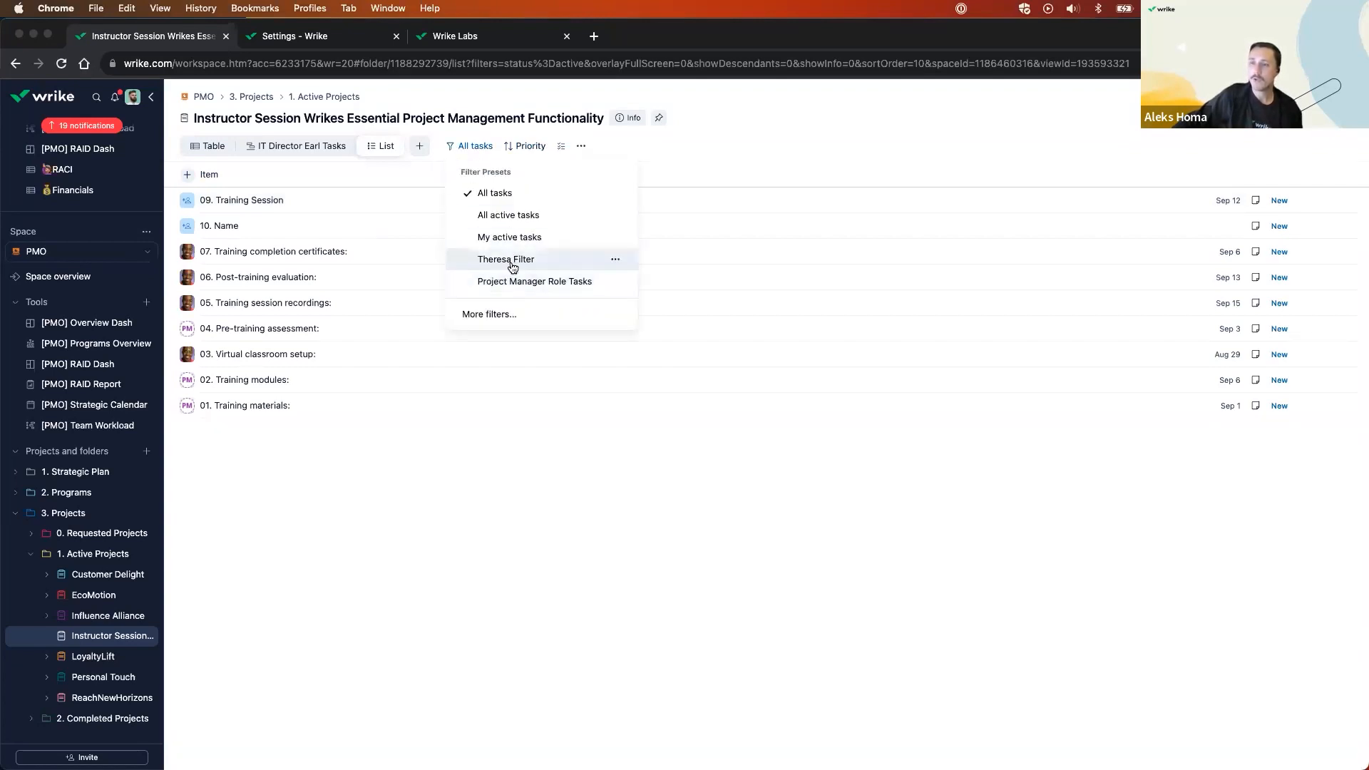
{"action": "left_click", "coordinate": [523, 285]}
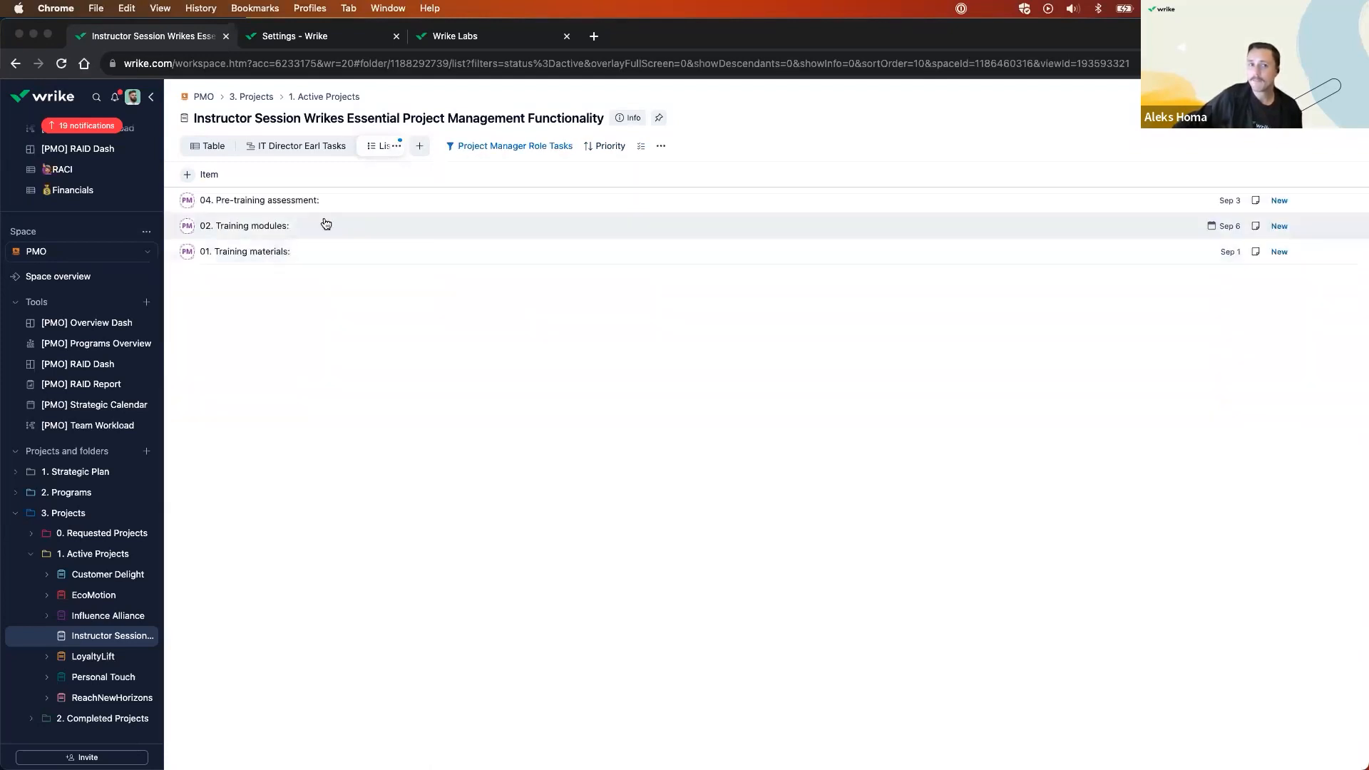
Apply the Project Manager Role Tasks filter preset to the project's Table view.
{"action": "left_click", "coordinate": [419, 146]}
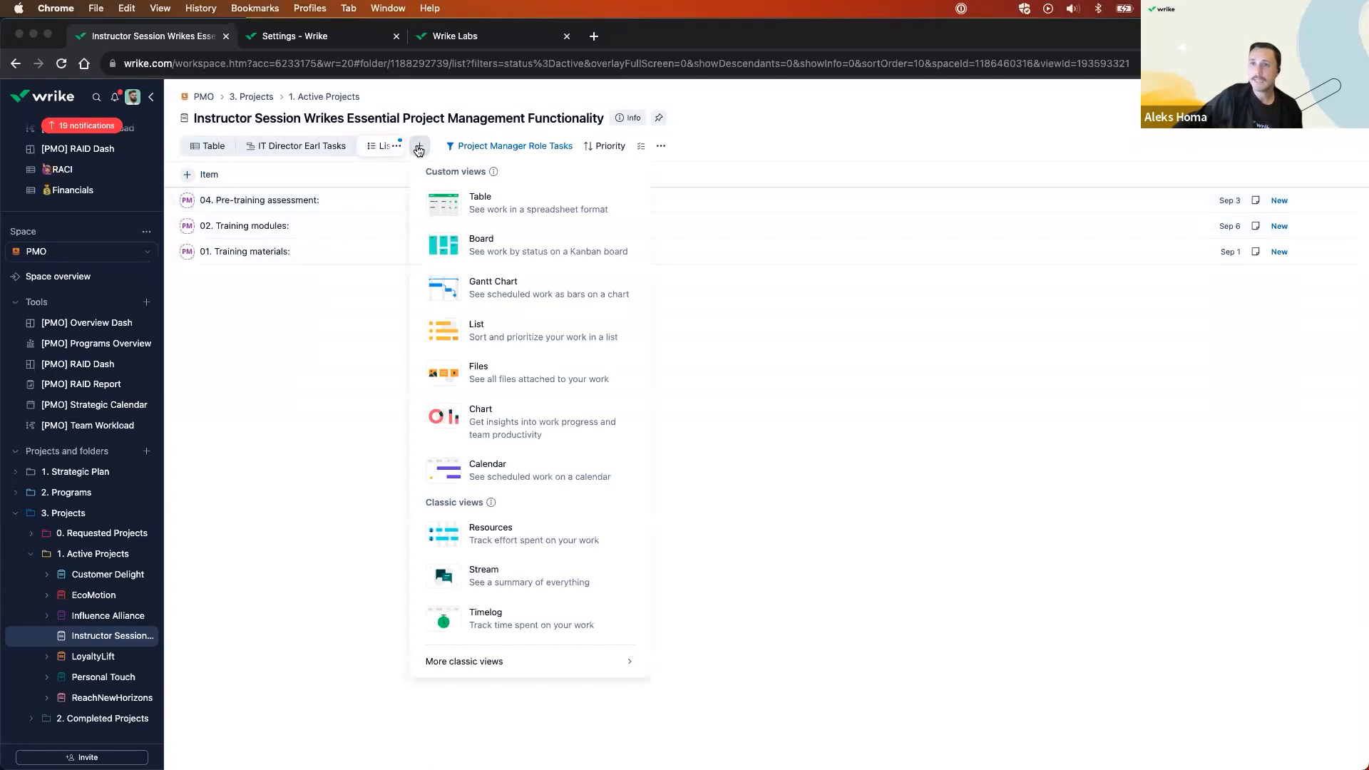
{"action": "left_click", "coordinate": [218, 147]}
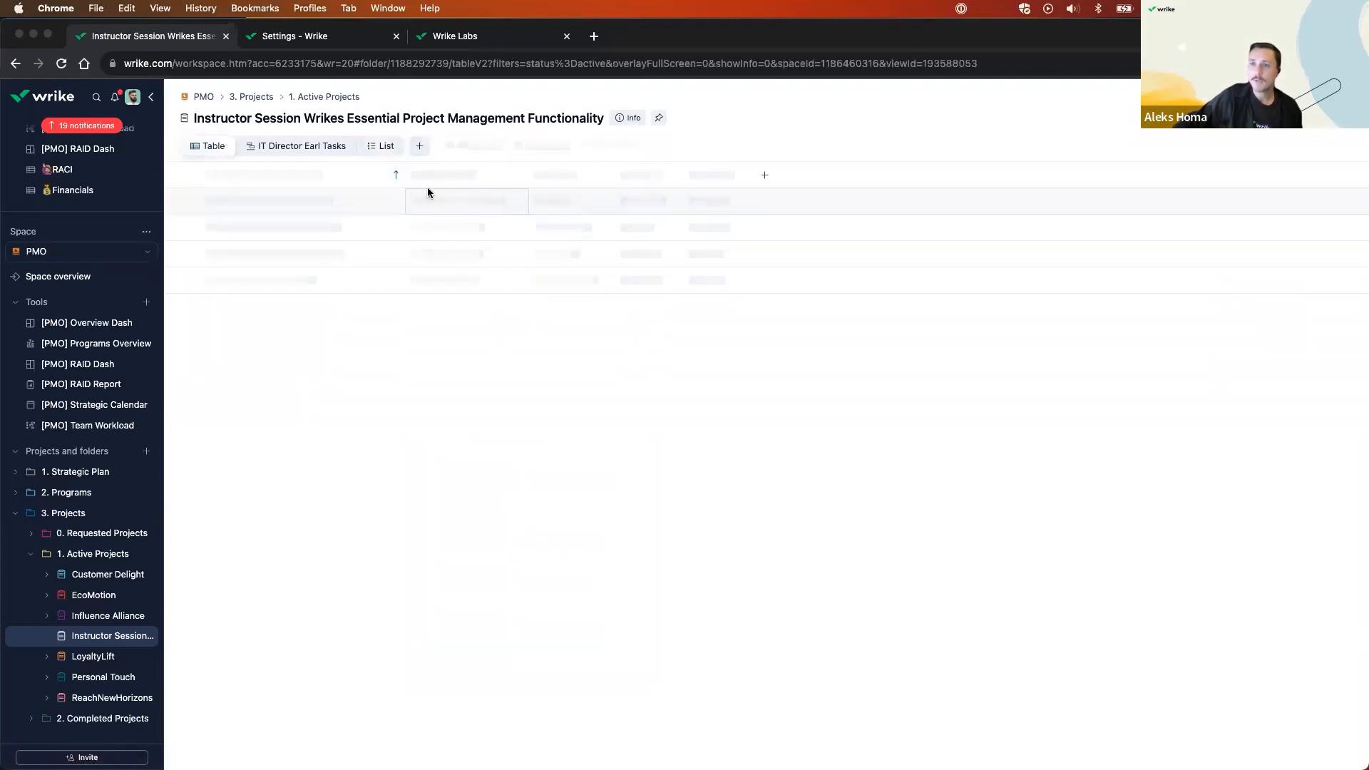
{"action": "left_click", "coordinate": [488, 145]}
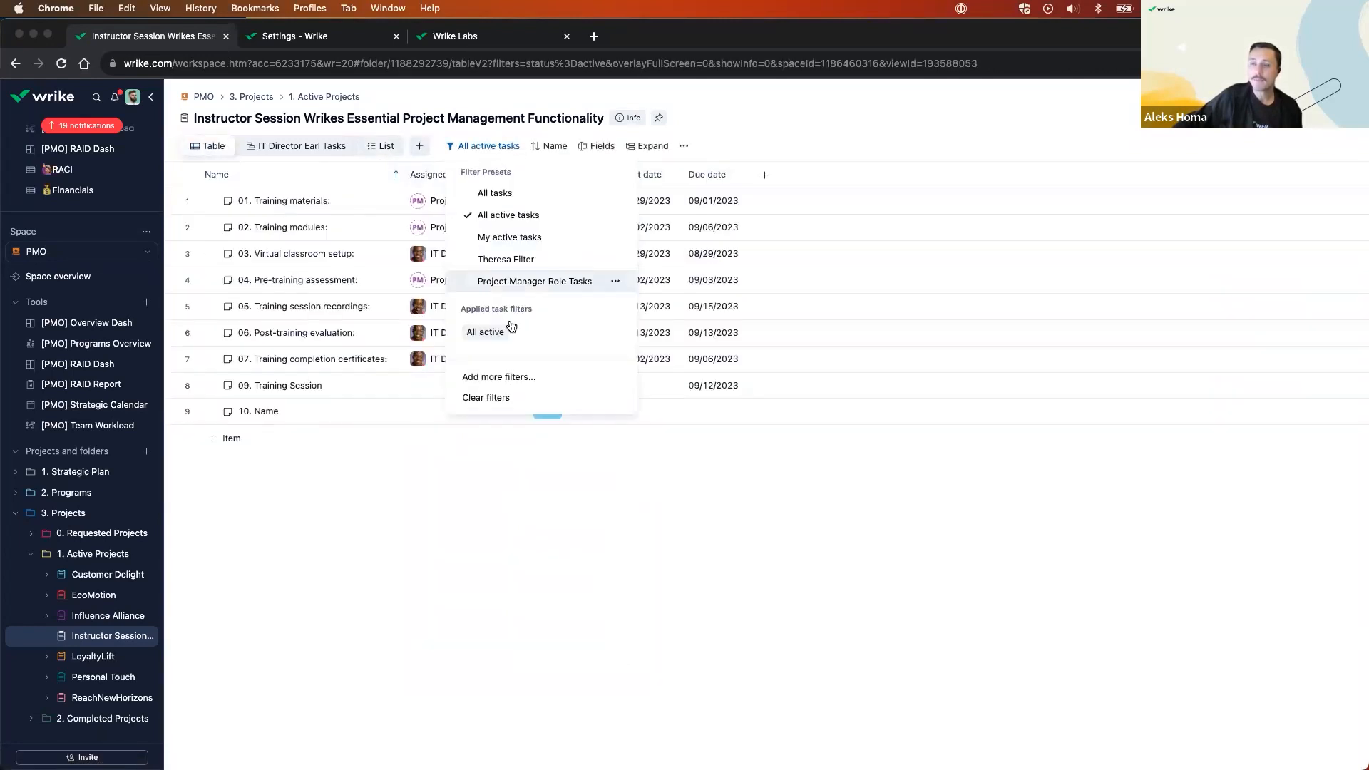
{"action": "left_click", "coordinate": [517, 282]}
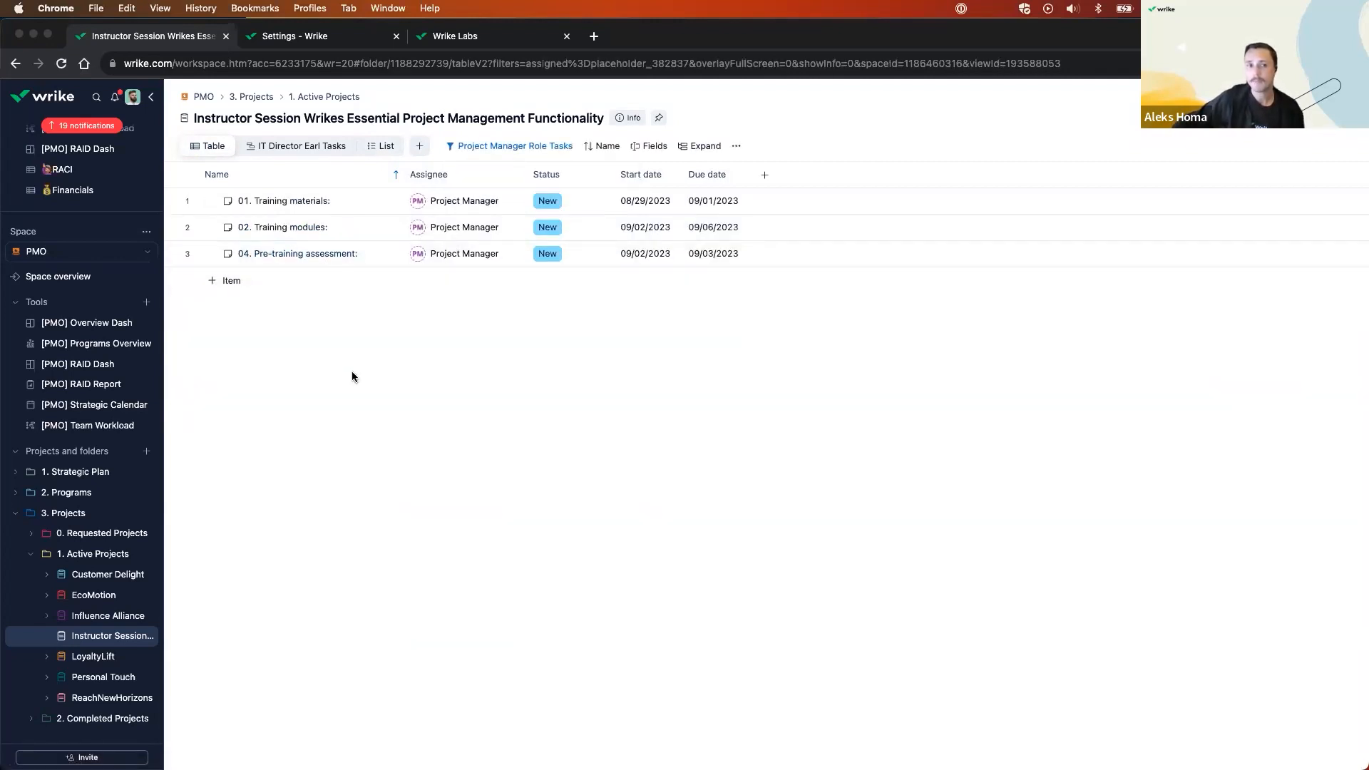
Create a public Calendar view with its default name and look through its August and September weeks.
{"action": "left_click", "coordinate": [399, 145]}
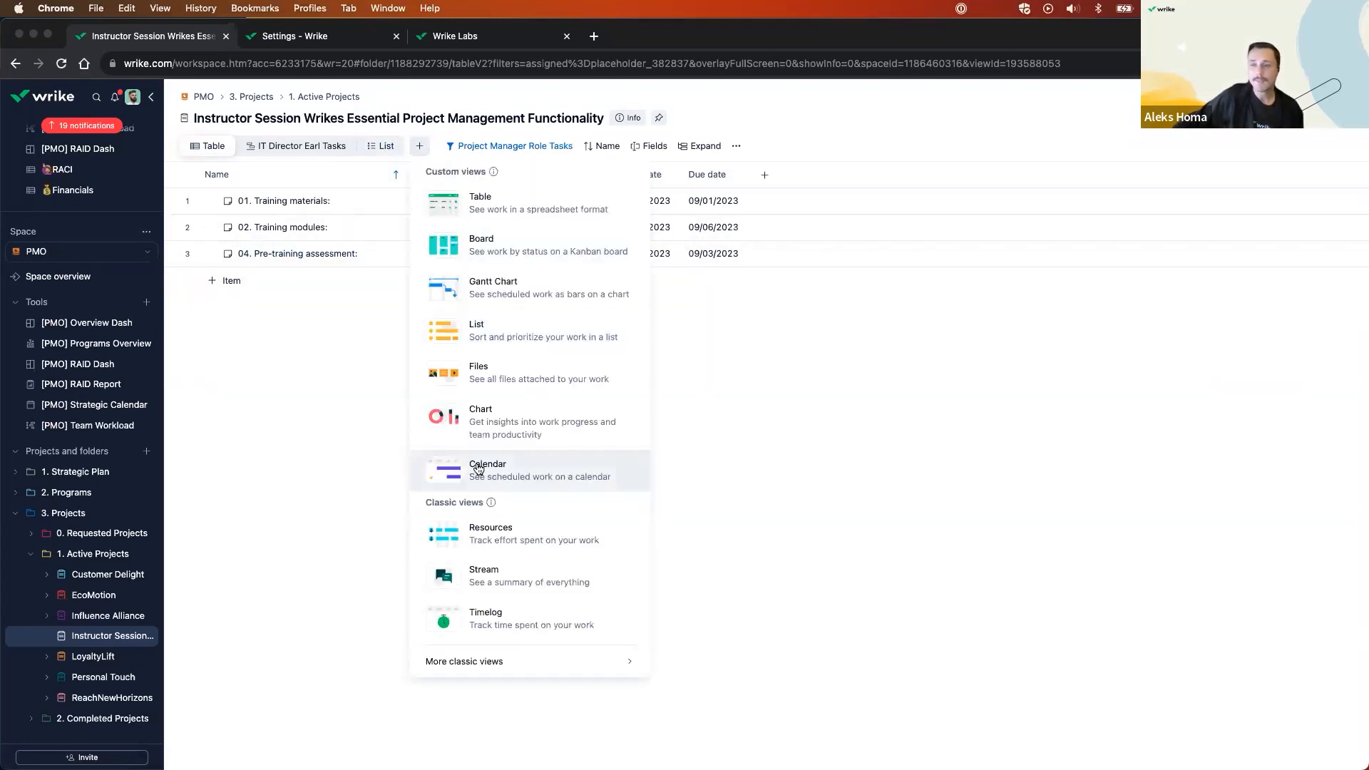
{"action": "left_click", "coordinate": [512, 477]}
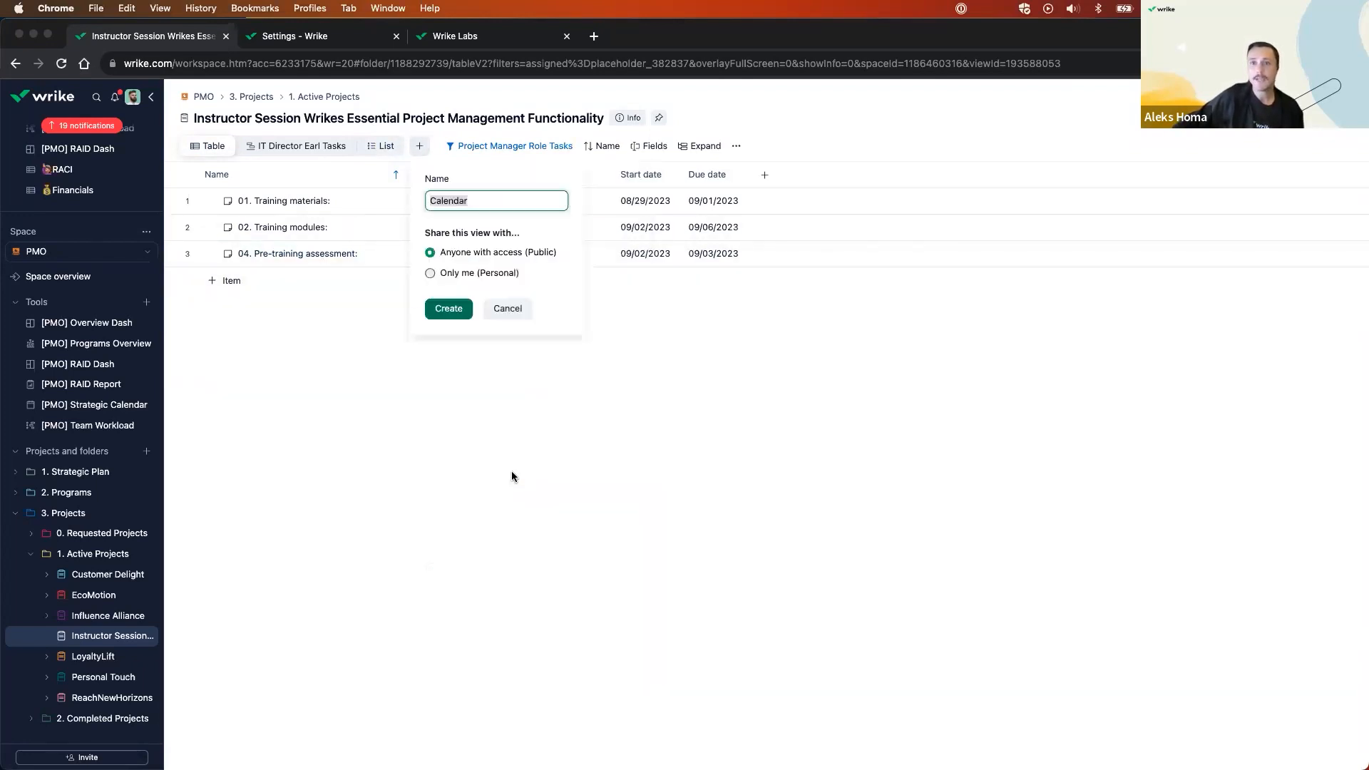
{"action": "left_click", "coordinate": [448, 308]}
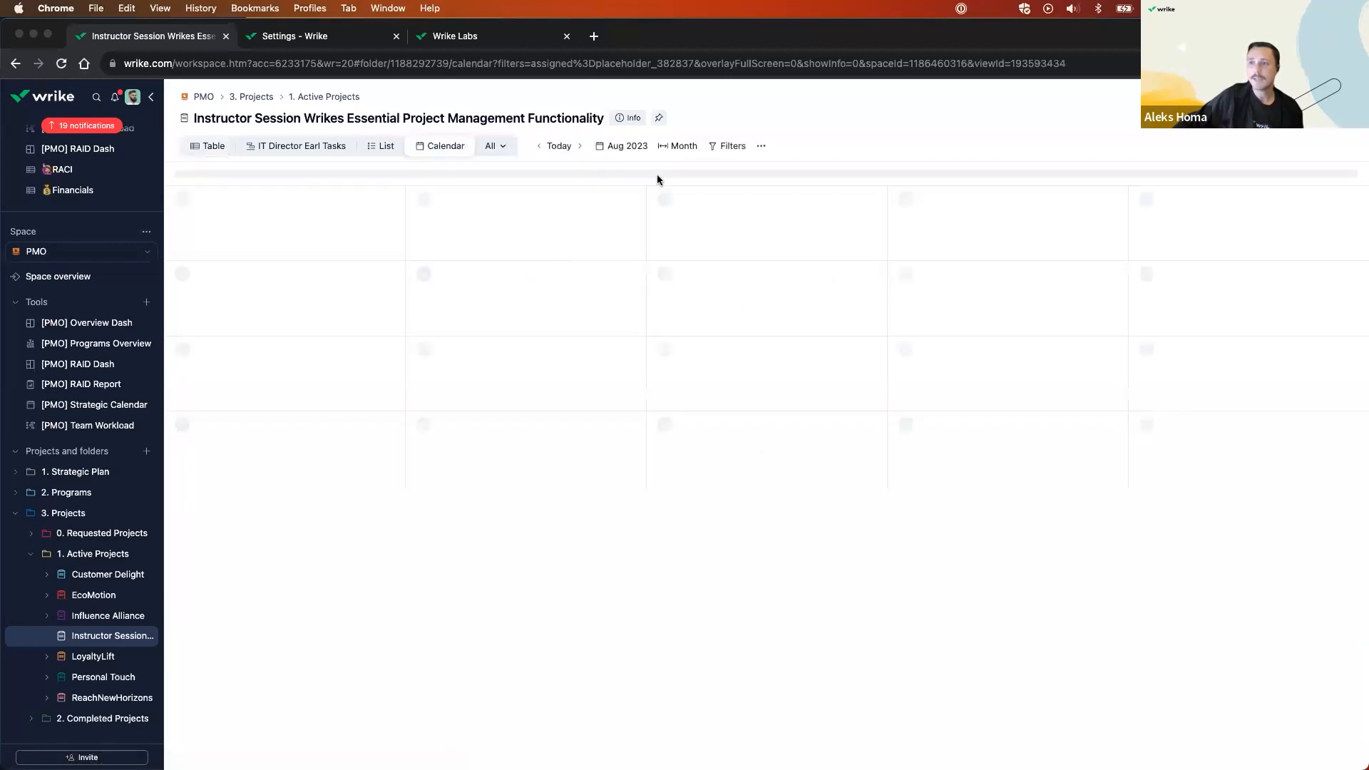
{"action": "scroll", "coordinate": [622, 509], "scroll_direction": "down", "scroll_amount": 1}
{"action": "scroll", "coordinate": [621, 509], "scroll_direction": "down", "scroll_amount": 3}
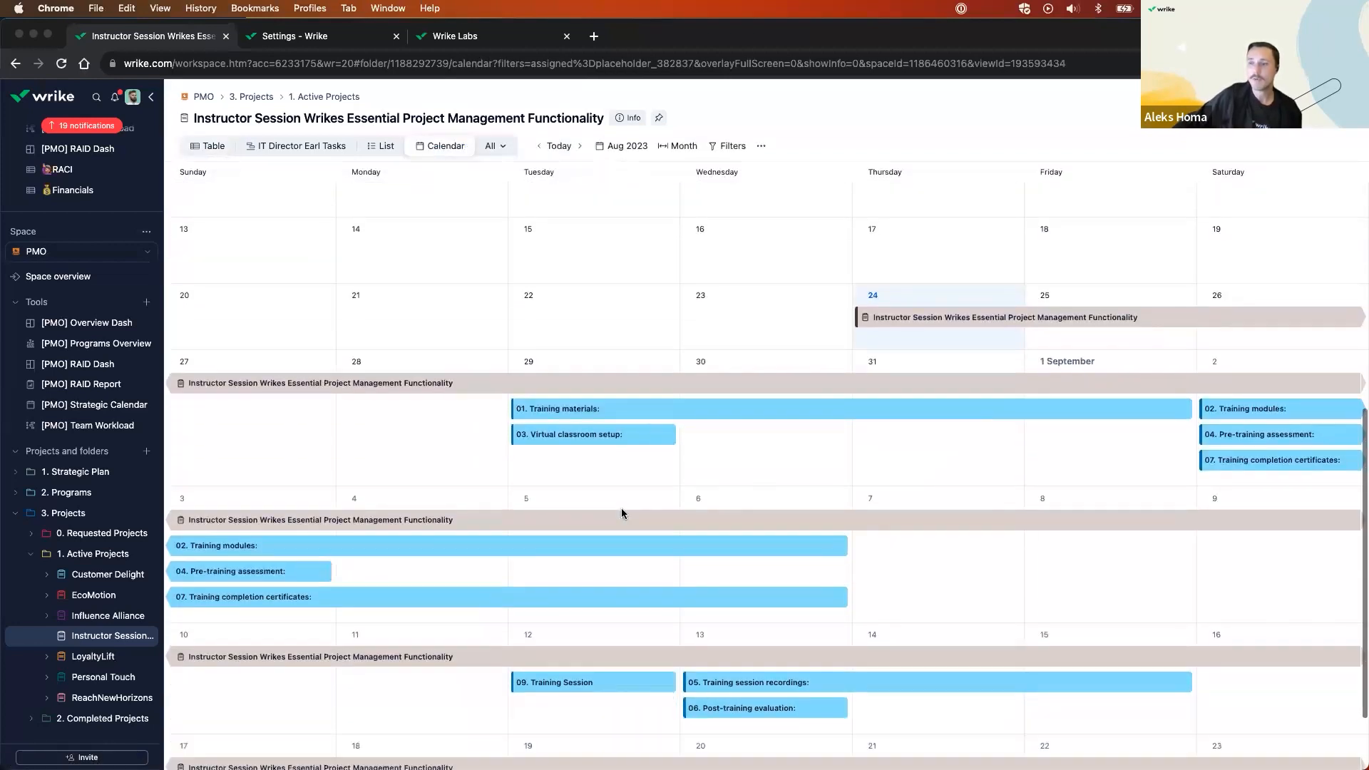
{"action": "scroll", "coordinate": [623, 514], "scroll_direction": "up", "scroll_amount": 1}
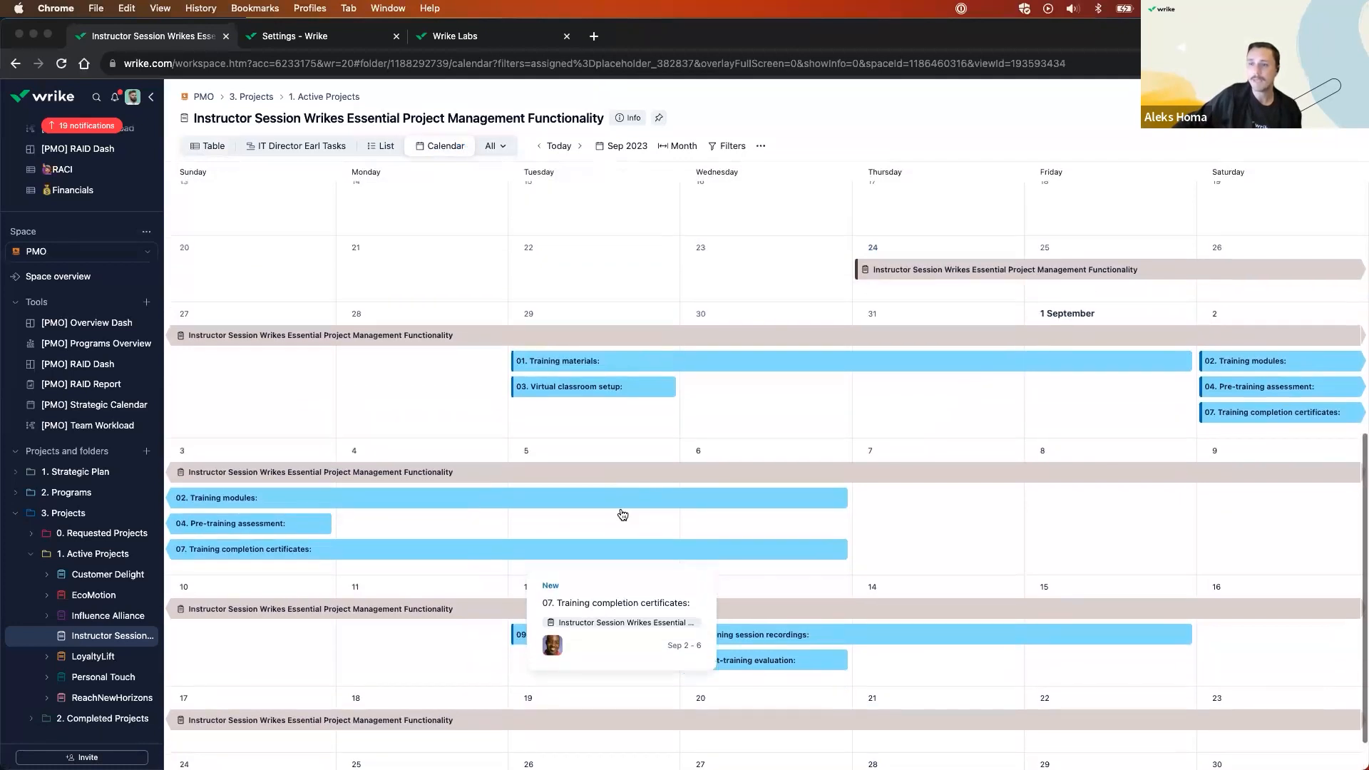
{"action": "scroll", "coordinate": [623, 514], "scroll_direction": "down", "scroll_amount": 1}
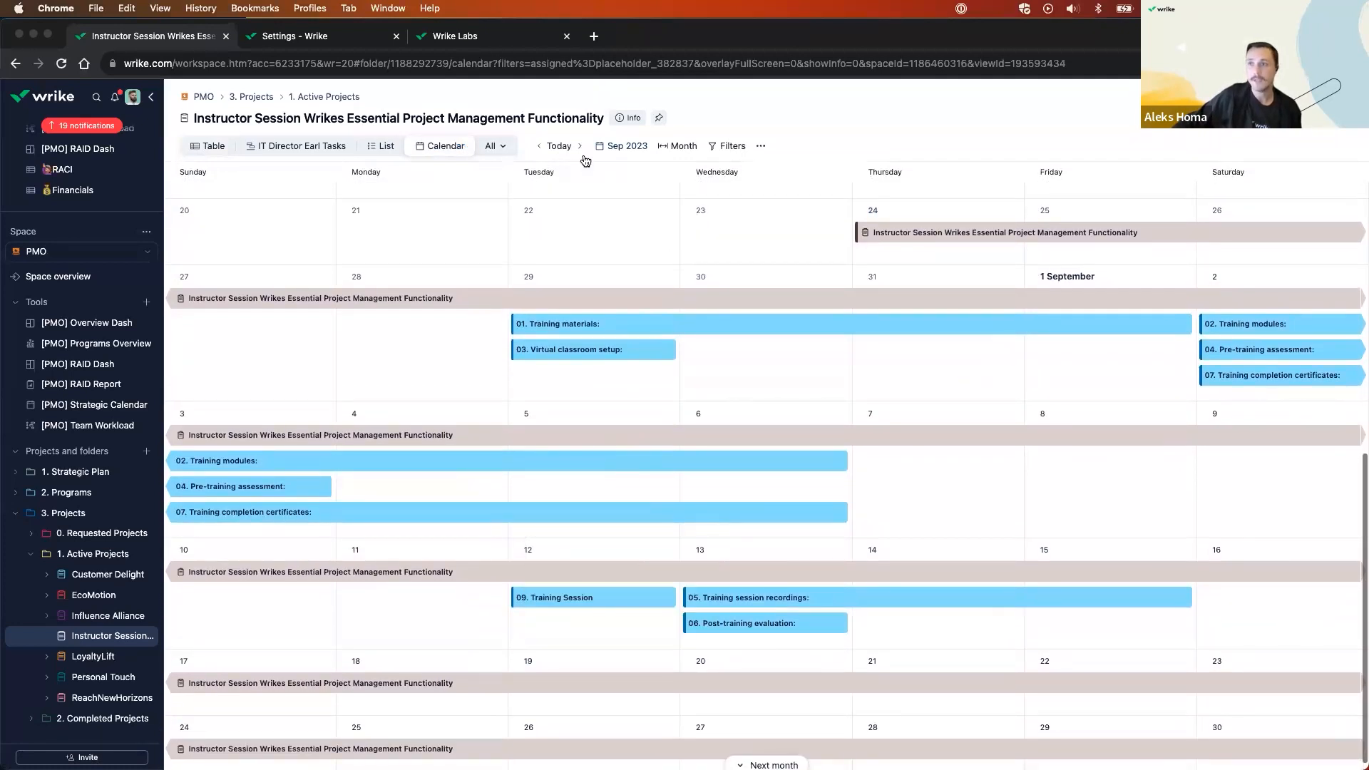
Try to filter the Calendar view's tasks by assignee using the Project Manager entry with the solid avatar.
{"action": "left_click", "coordinate": [713, 147]}
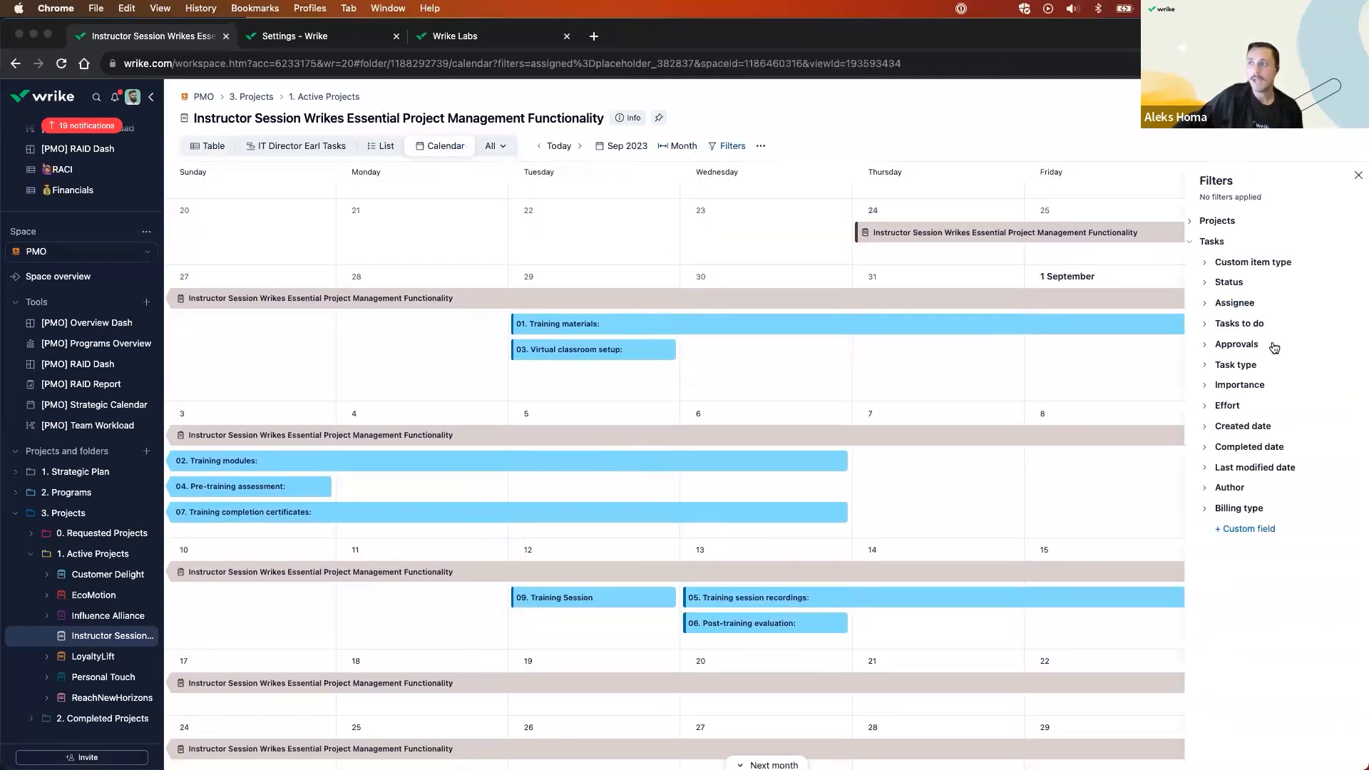
{"action": "left_click", "coordinate": [1213, 306]}
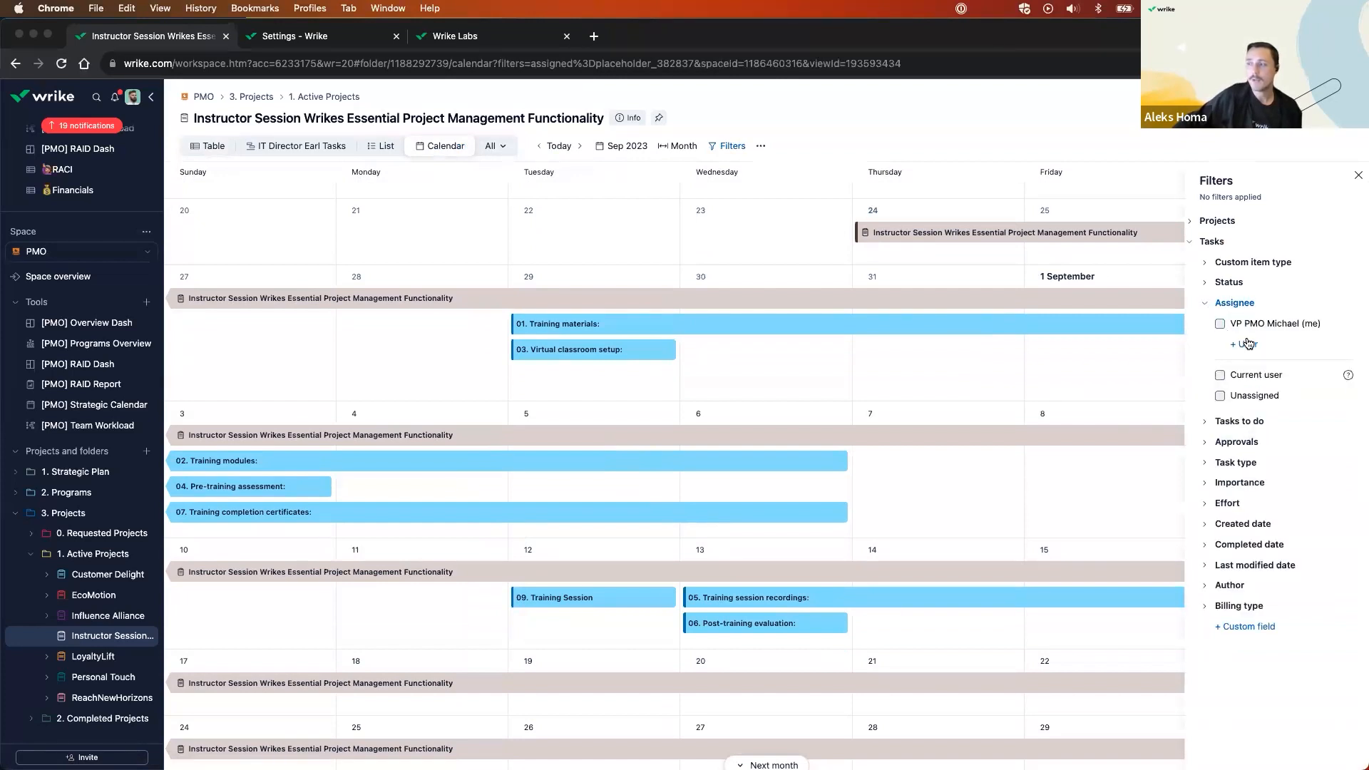
{"action": "left_click", "coordinate": [1246, 344]}
{"action": "type", "text": "project"}
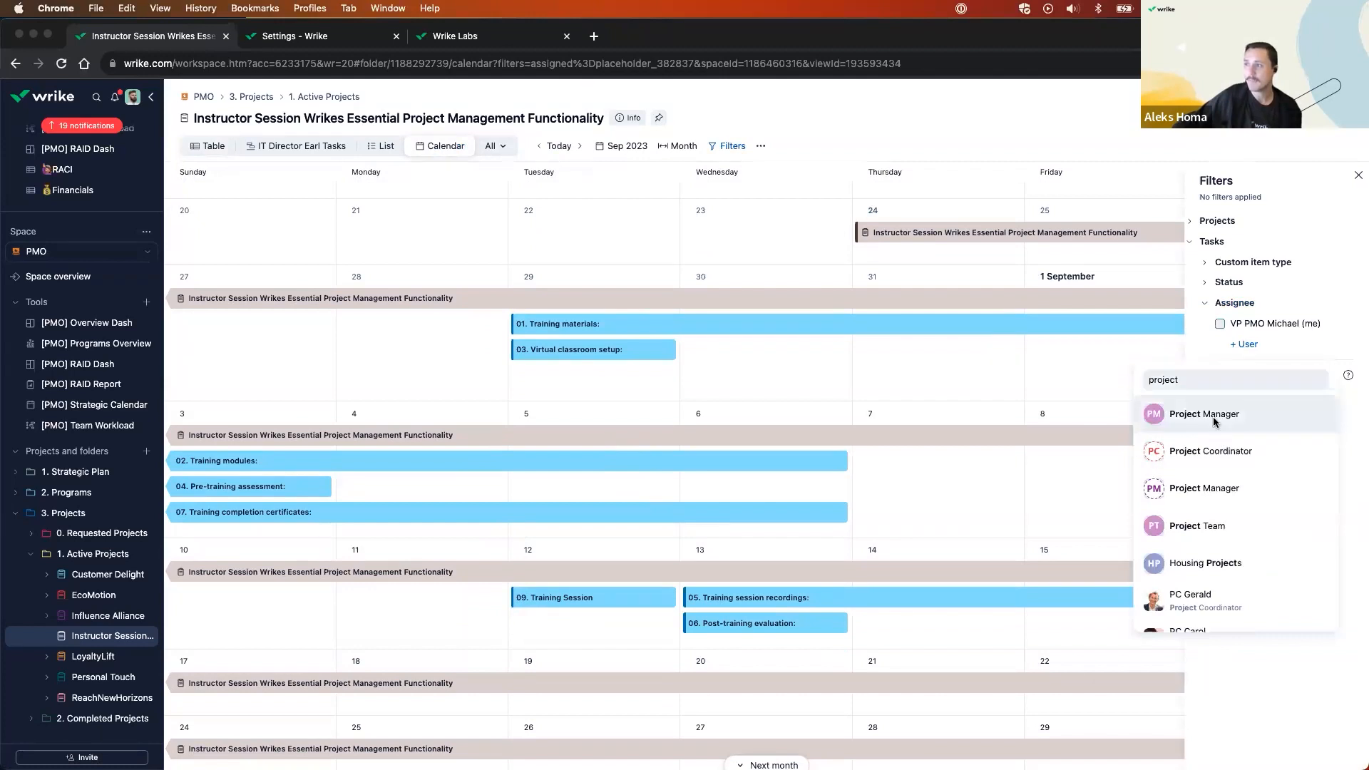
{"action": "left_click", "coordinate": [1215, 420]}
{"action": "left_click", "coordinate": [1359, 175]}
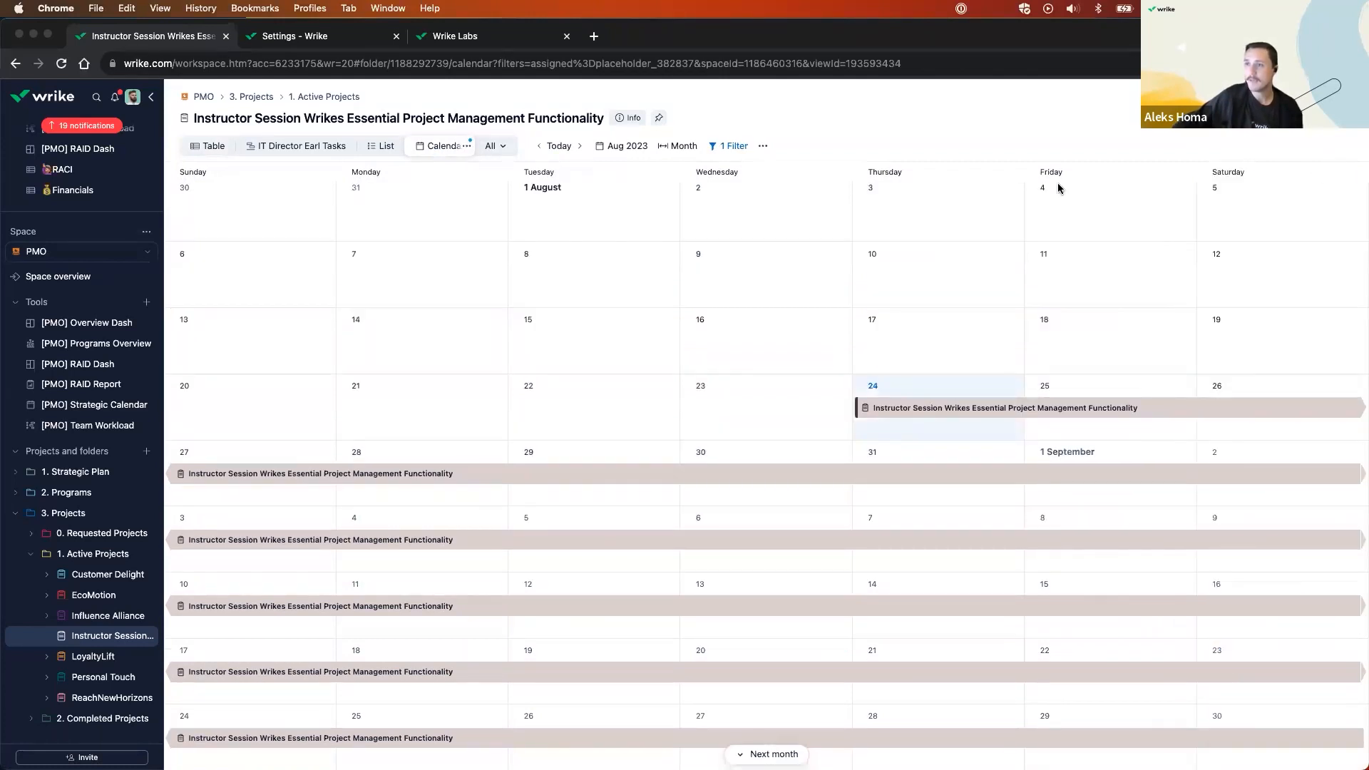
{"action": "left_click", "coordinate": [729, 262]}
{"action": "left_click", "coordinate": [766, 360]}
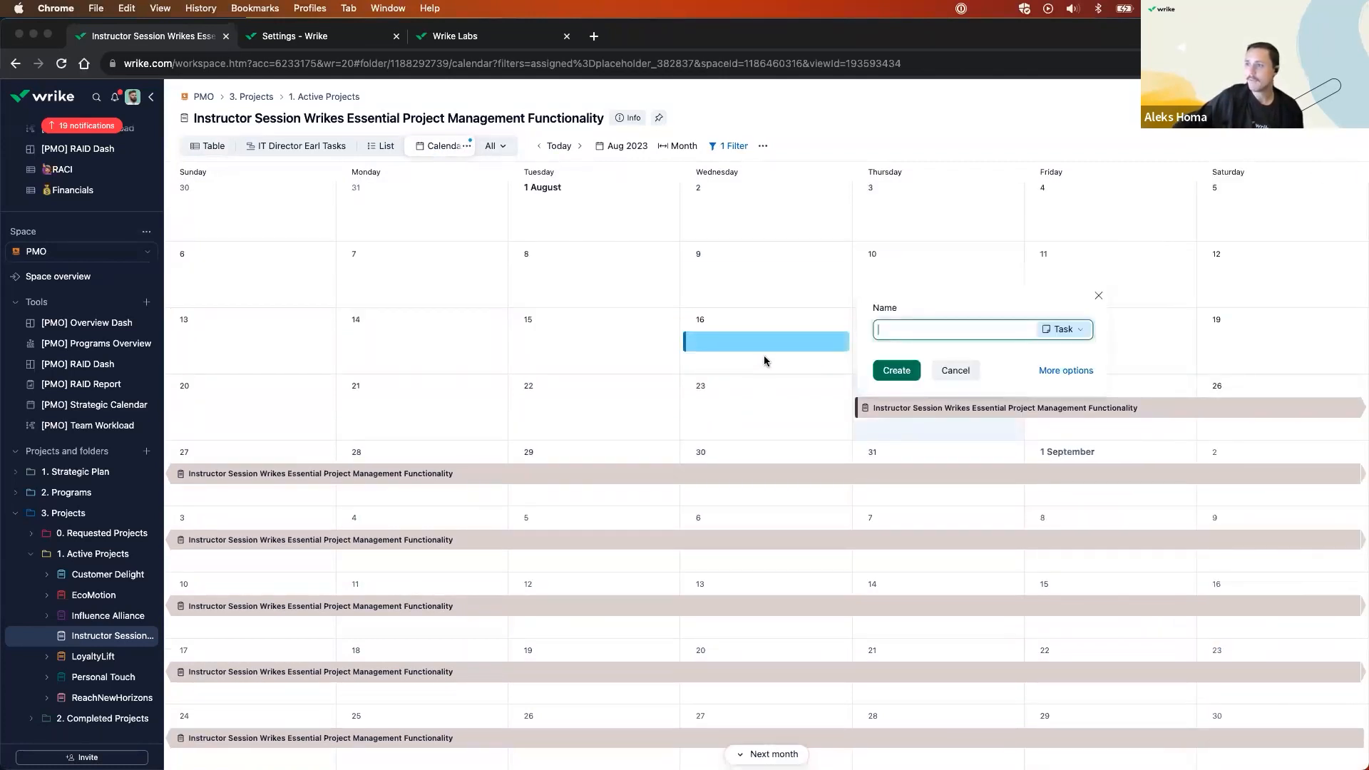
{"action": "left_click", "coordinate": [790, 406]}
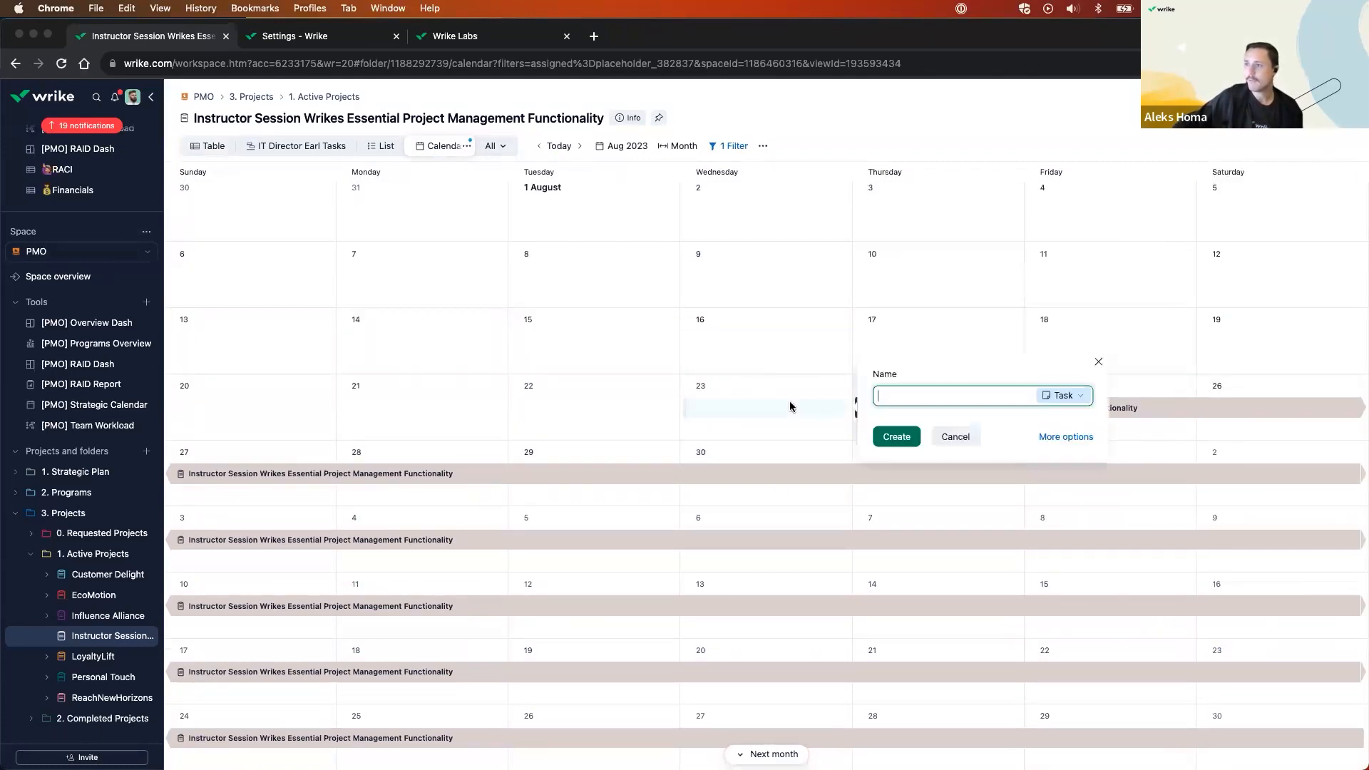
{"action": "left_click", "coordinate": [955, 437]}
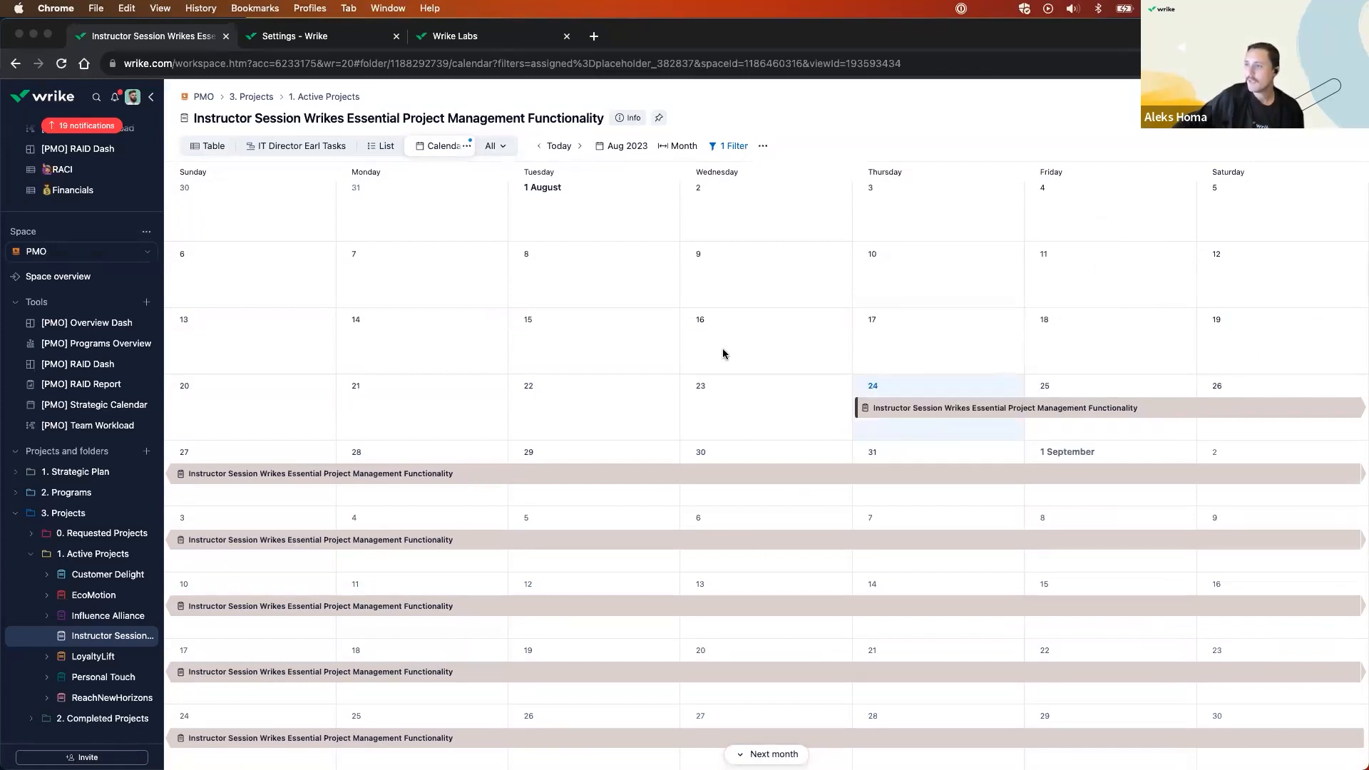
Check September in the filtered calendar and remove the Project Manager assignee filter.
{"action": "left_click", "coordinate": [733, 146]}
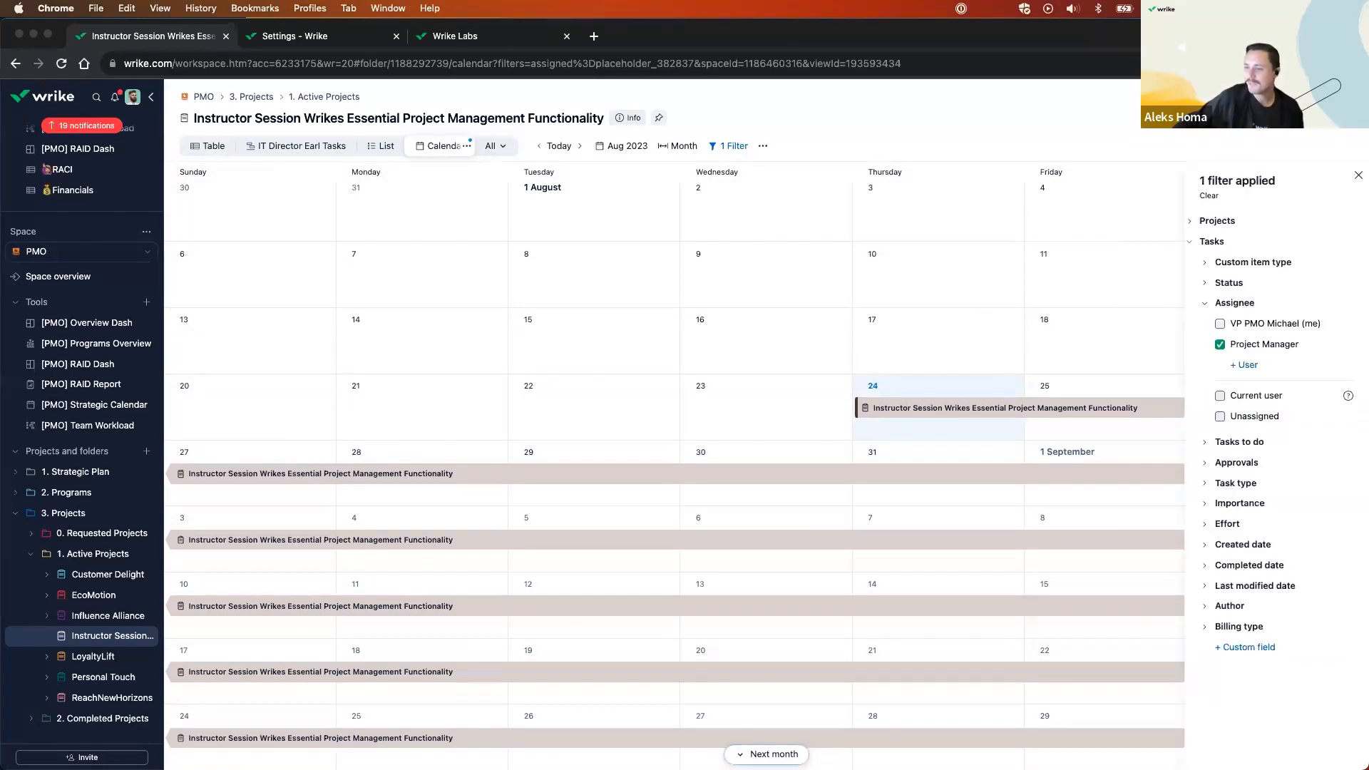
{"action": "left_click", "coordinate": [768, 754]}
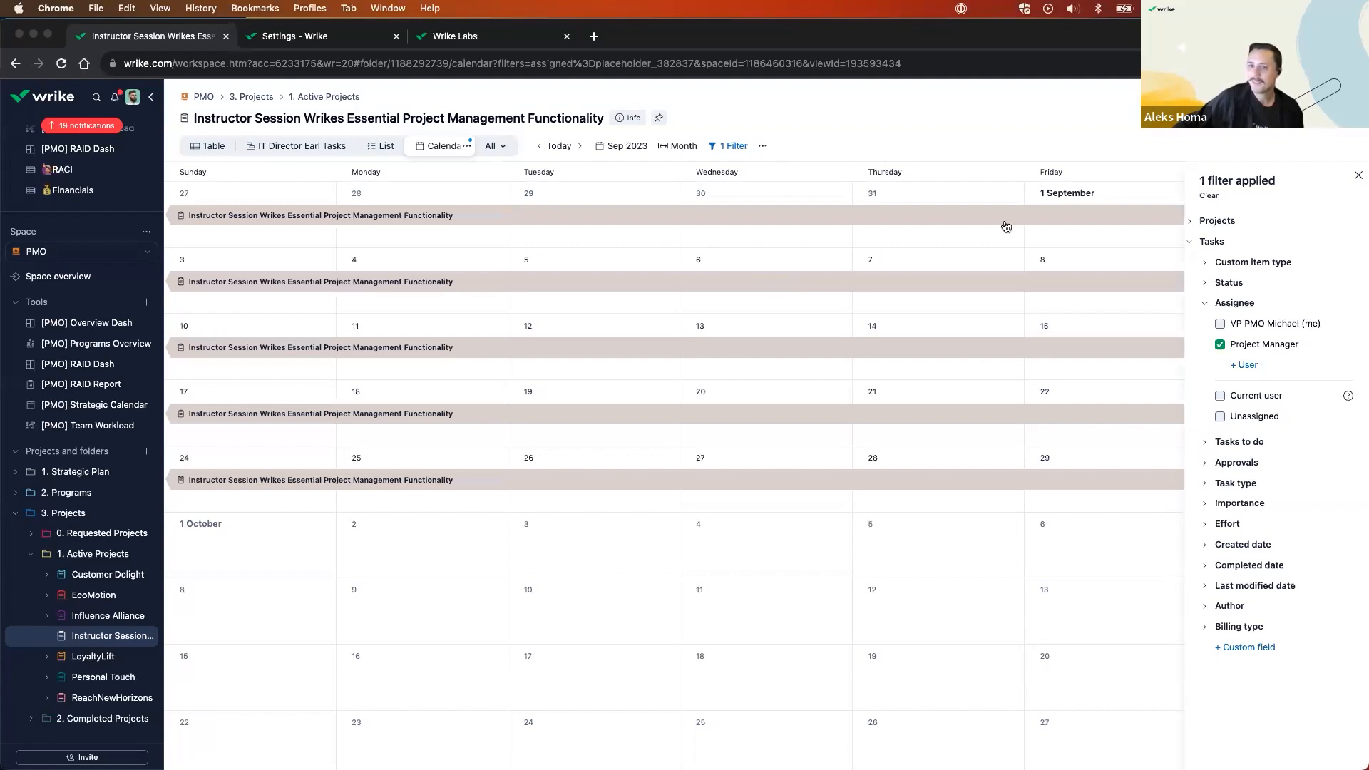
{"action": "left_click", "coordinate": [1221, 345]}
{"action": "left_click", "coordinate": [1242, 365]}
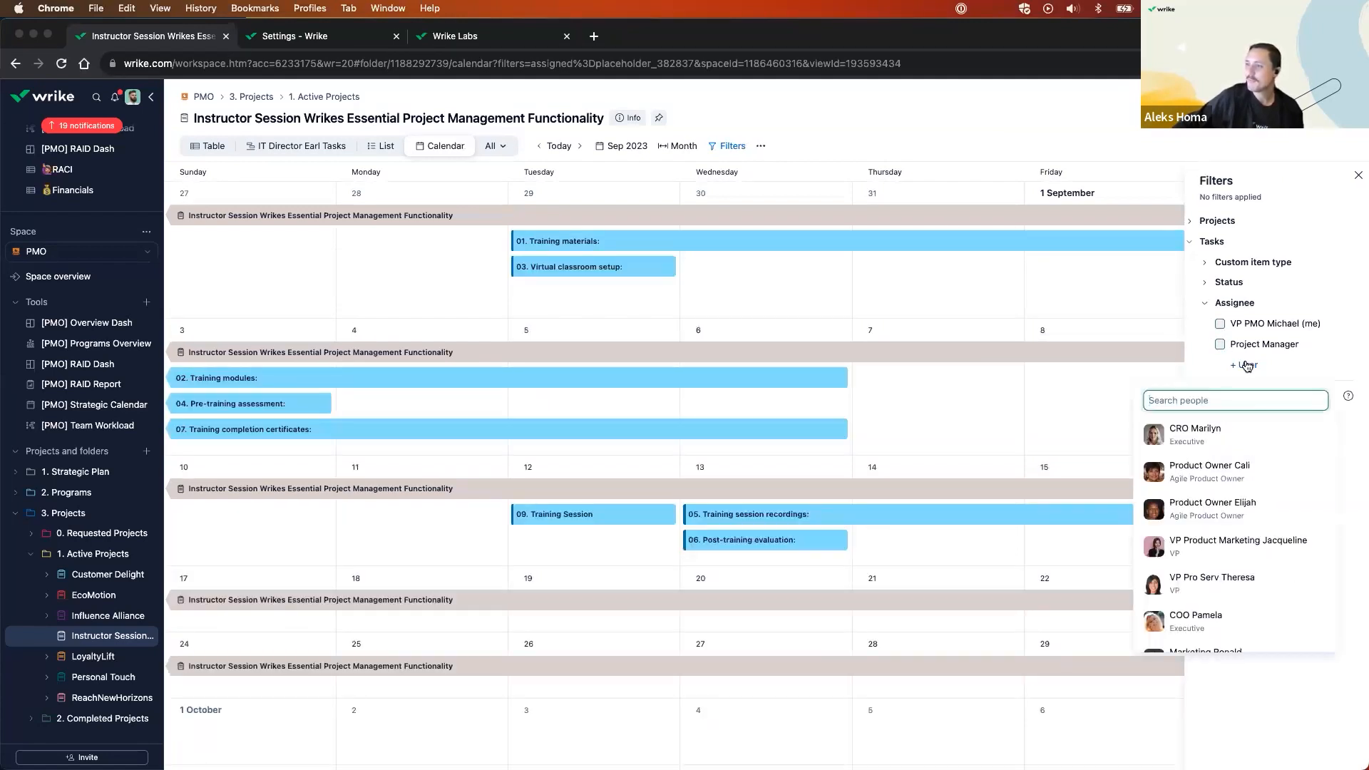
{"action": "type", "text": "p"}
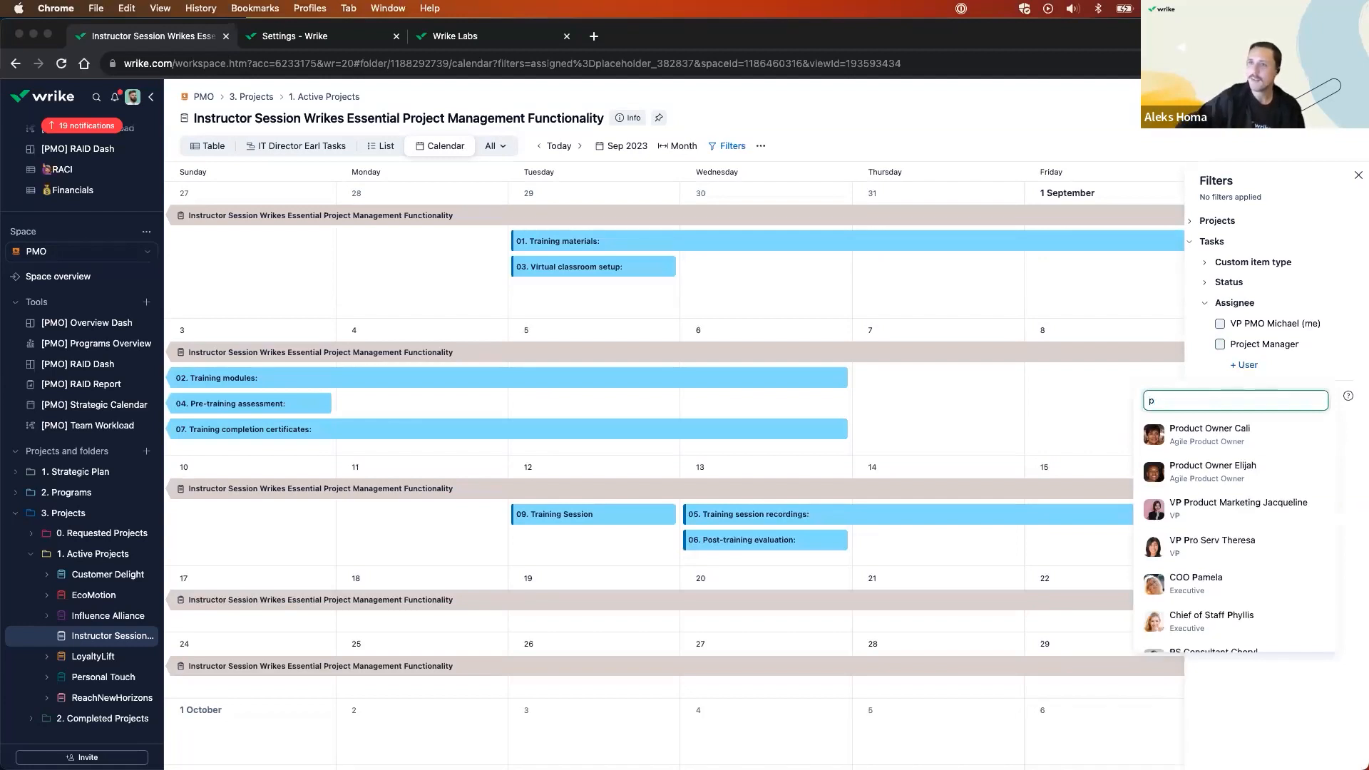
{"action": "key", "text": "Escape"}
Check the List and Table views and return to the Calendar view.
{"action": "left_click", "coordinate": [382, 145]}
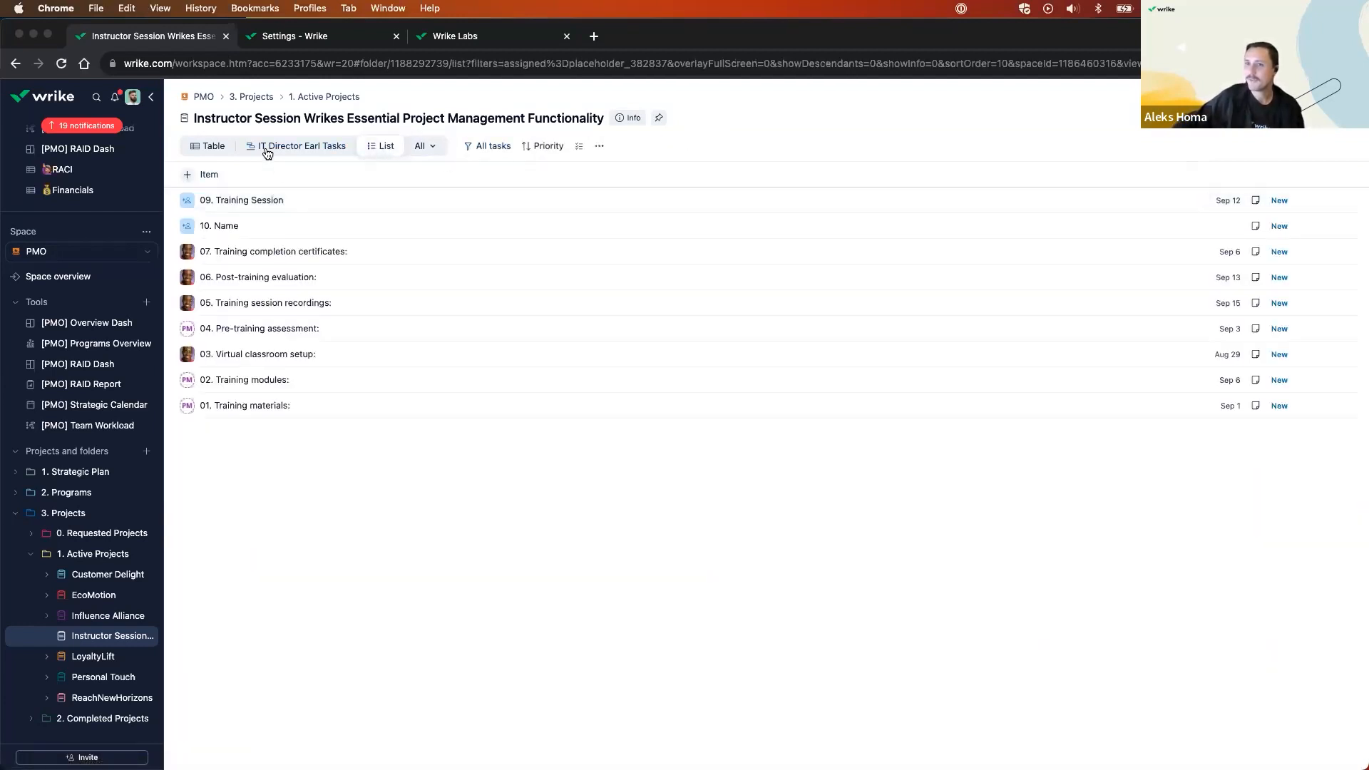
{"action": "left_click", "coordinate": [214, 146]}
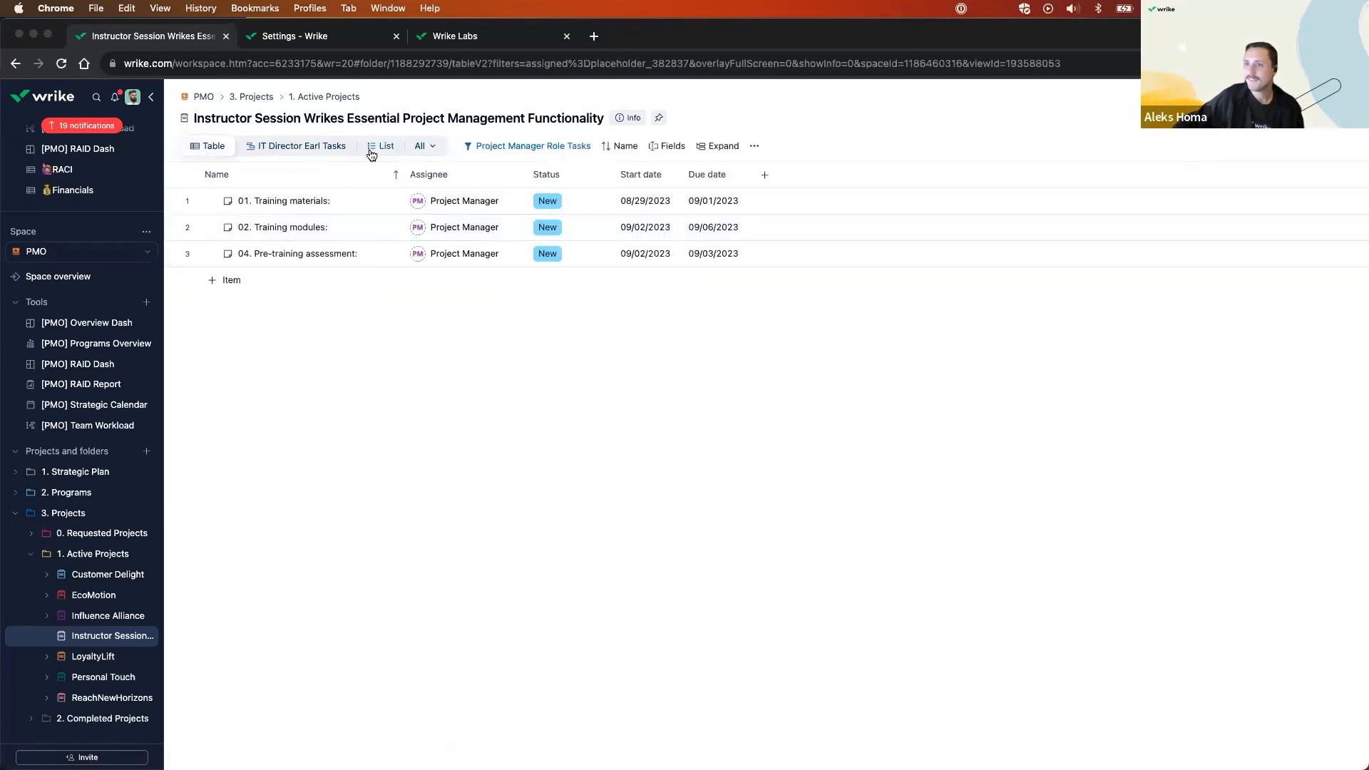
{"action": "left_click", "coordinate": [435, 149]}
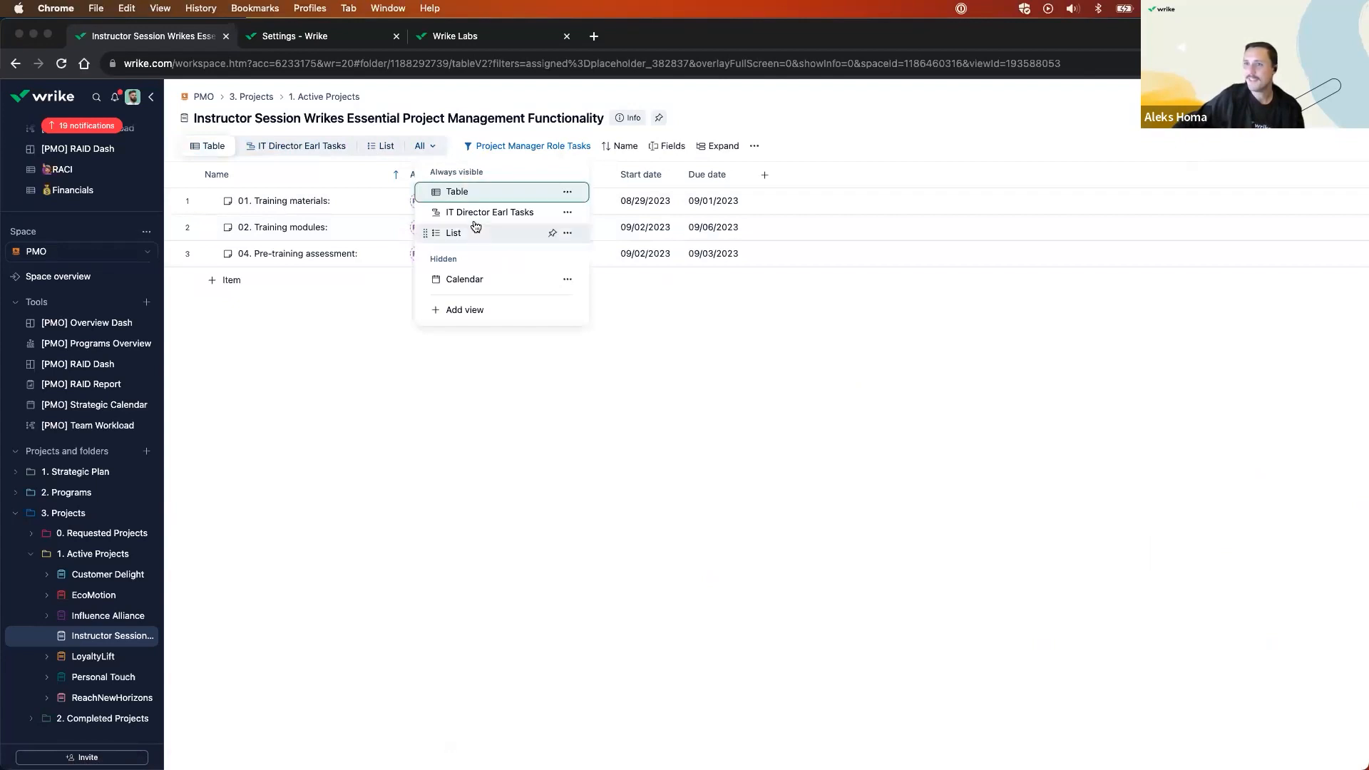
{"action": "left_click", "coordinate": [482, 285]}
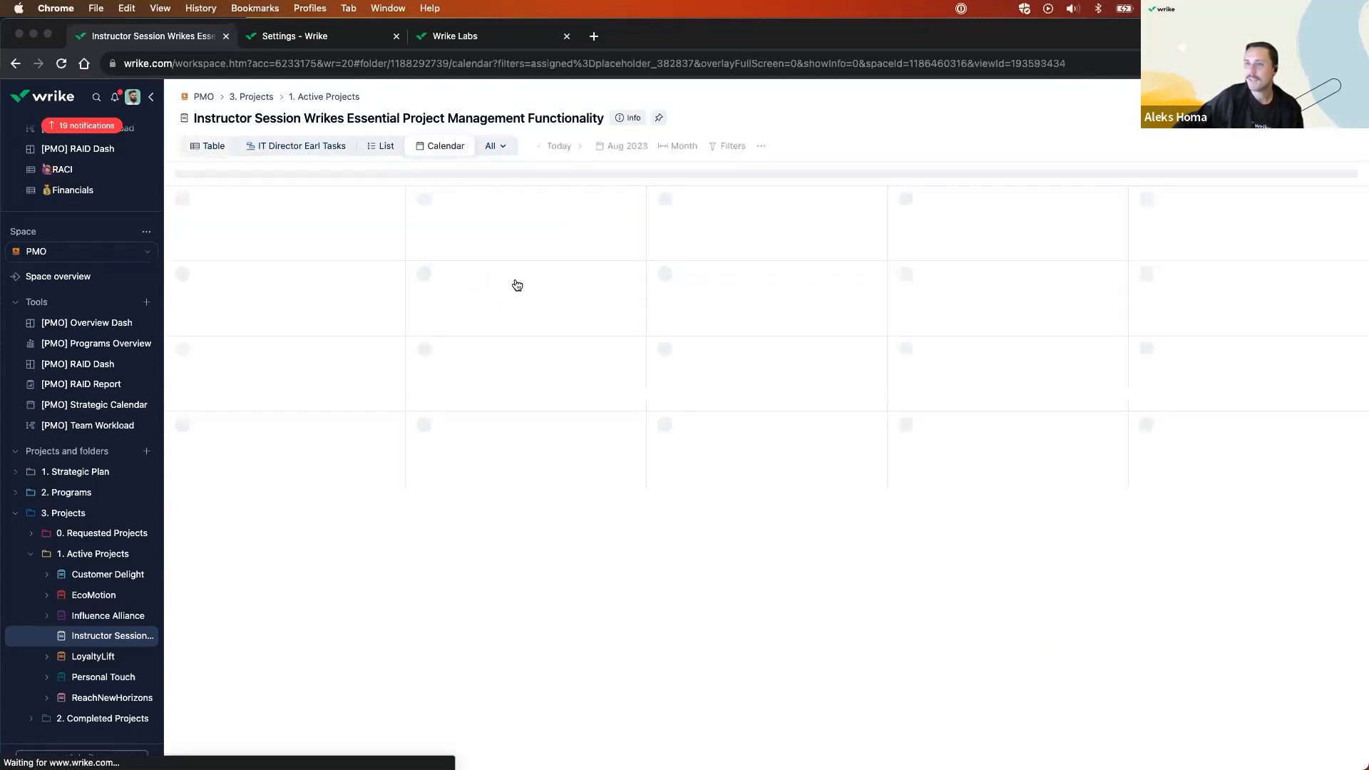
Filter the Calendar view's tasks by assignee, choosing the Project Manager role with the dashed-outline avatar, and review the scheduled tasks.
{"action": "left_click", "coordinate": [728, 145]}
{"action": "left_click", "coordinate": [1218, 303]}
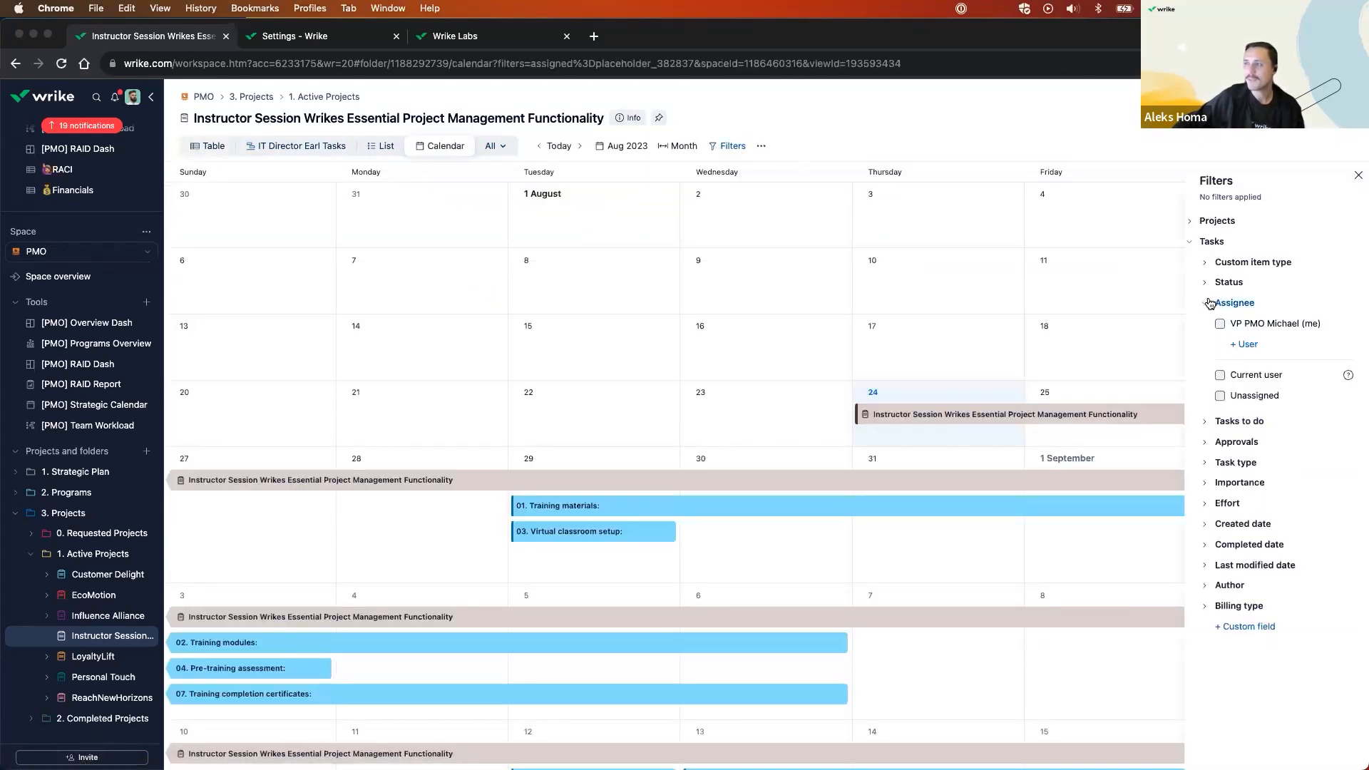
{"action": "left_click", "coordinate": [1247, 347]}
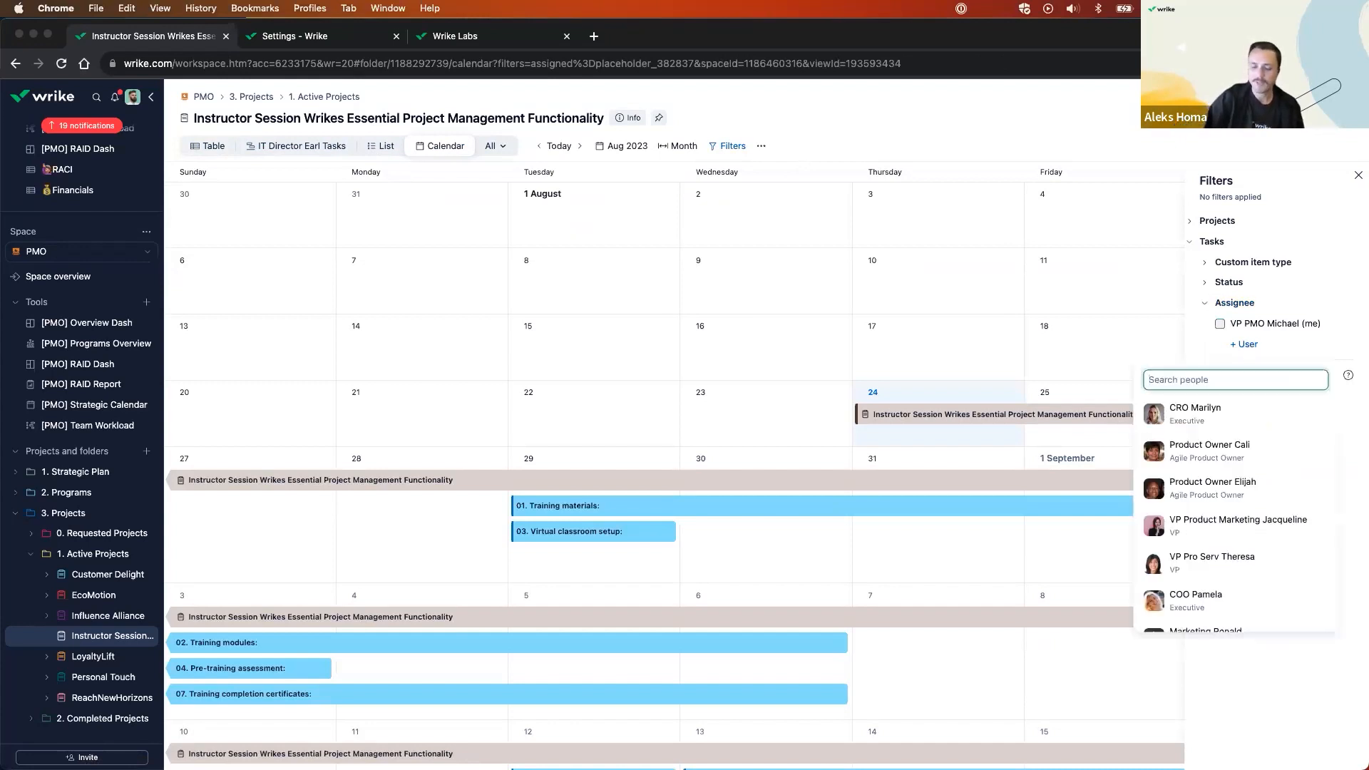
{"action": "type", "text": "project"}
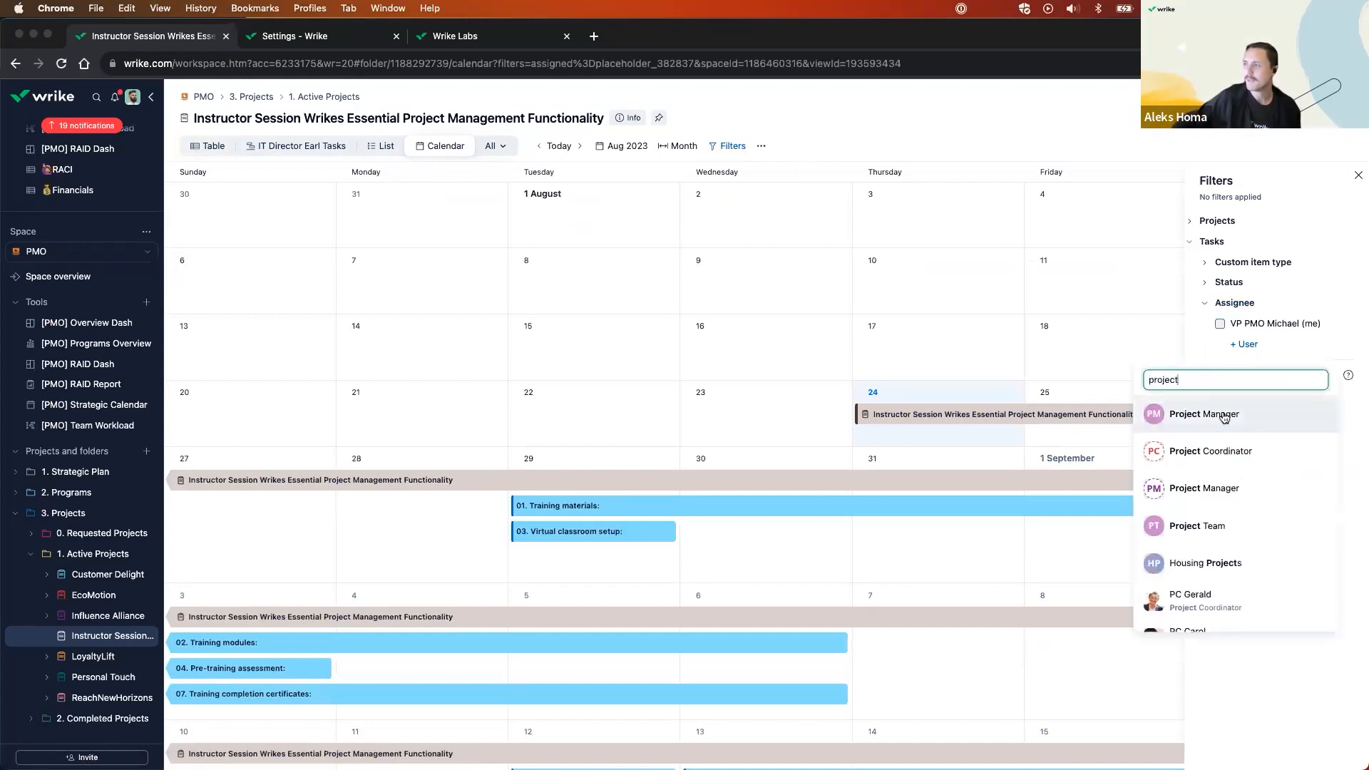
{"action": "left_click", "coordinate": [1230, 491]}
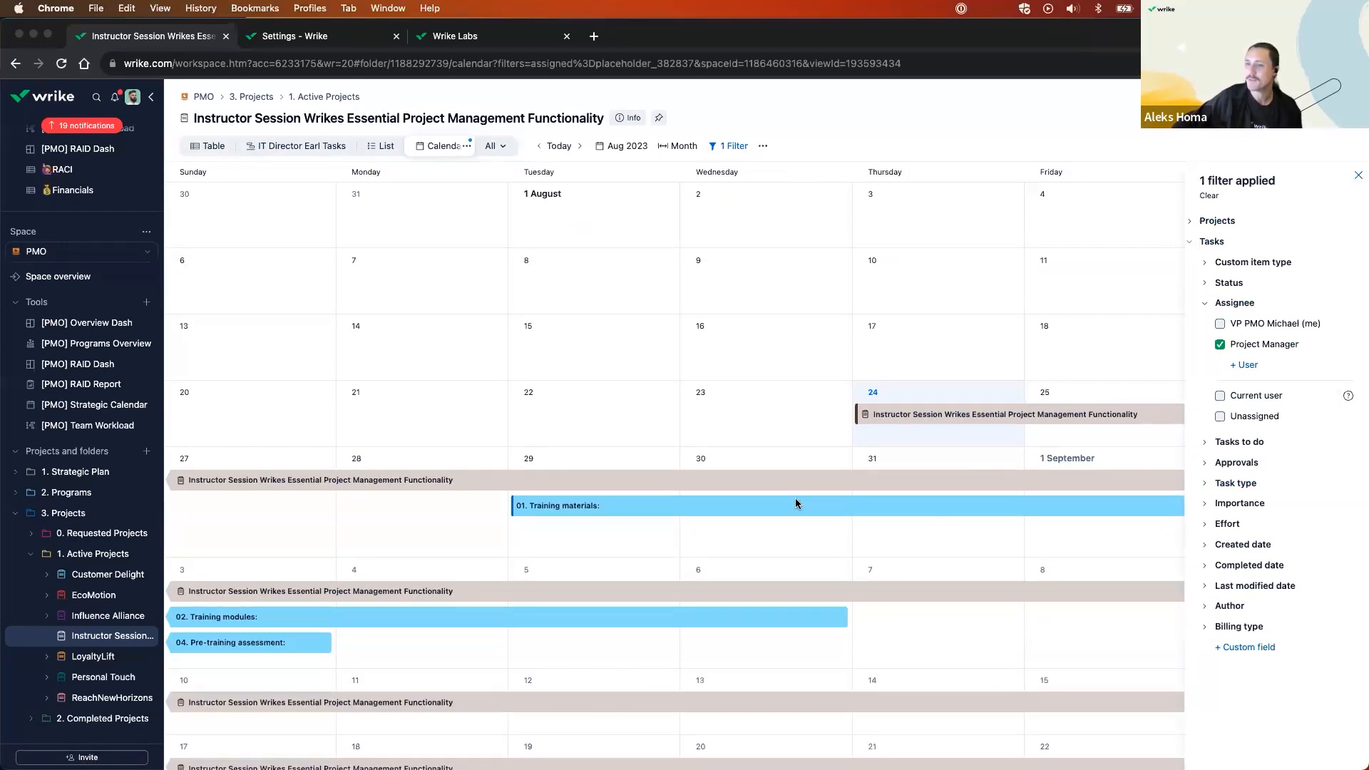
{"action": "scroll", "coordinate": [716, 601], "scroll_direction": "down", "scroll_amount": 1}
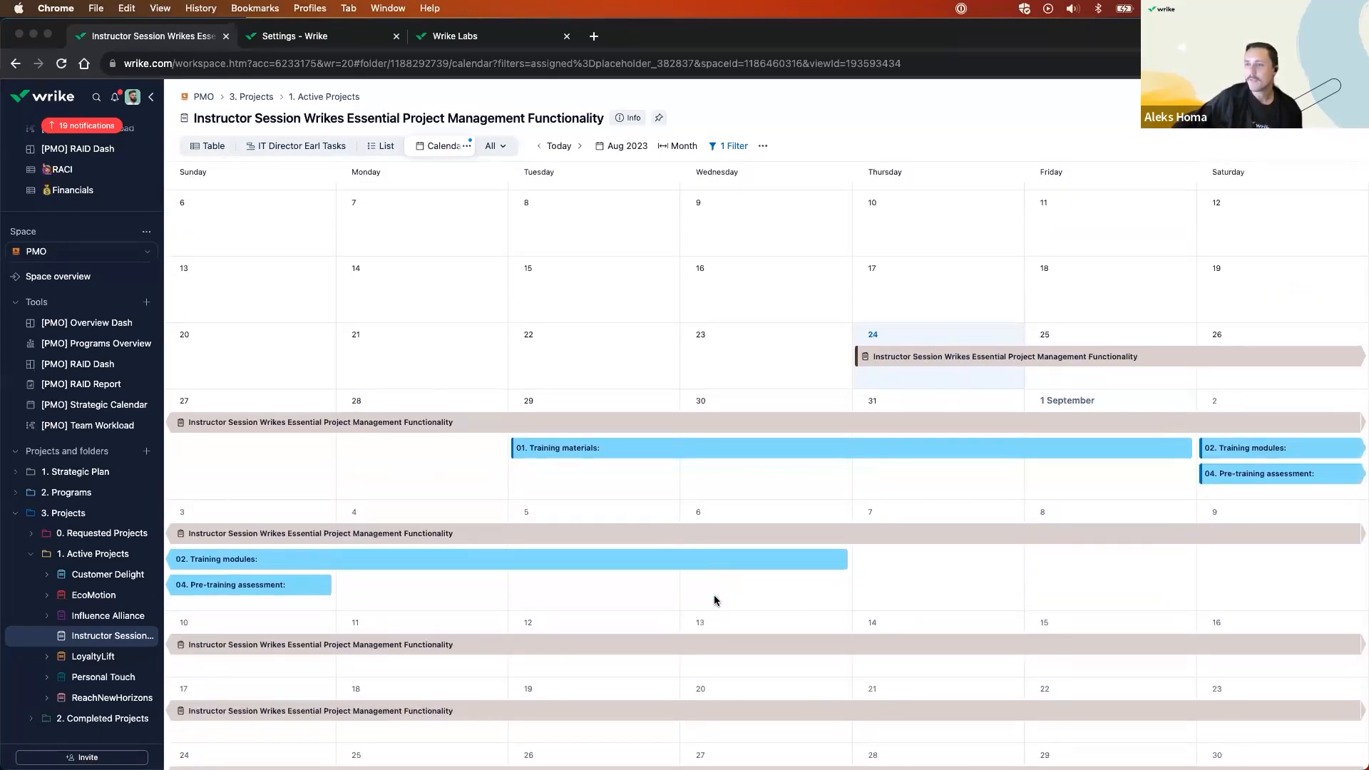
{"action": "mouse_move", "coordinate": [651, 545]}
{"action": "scroll", "coordinate": [652, 546], "scroll_direction": "down", "scroll_amount": 1}
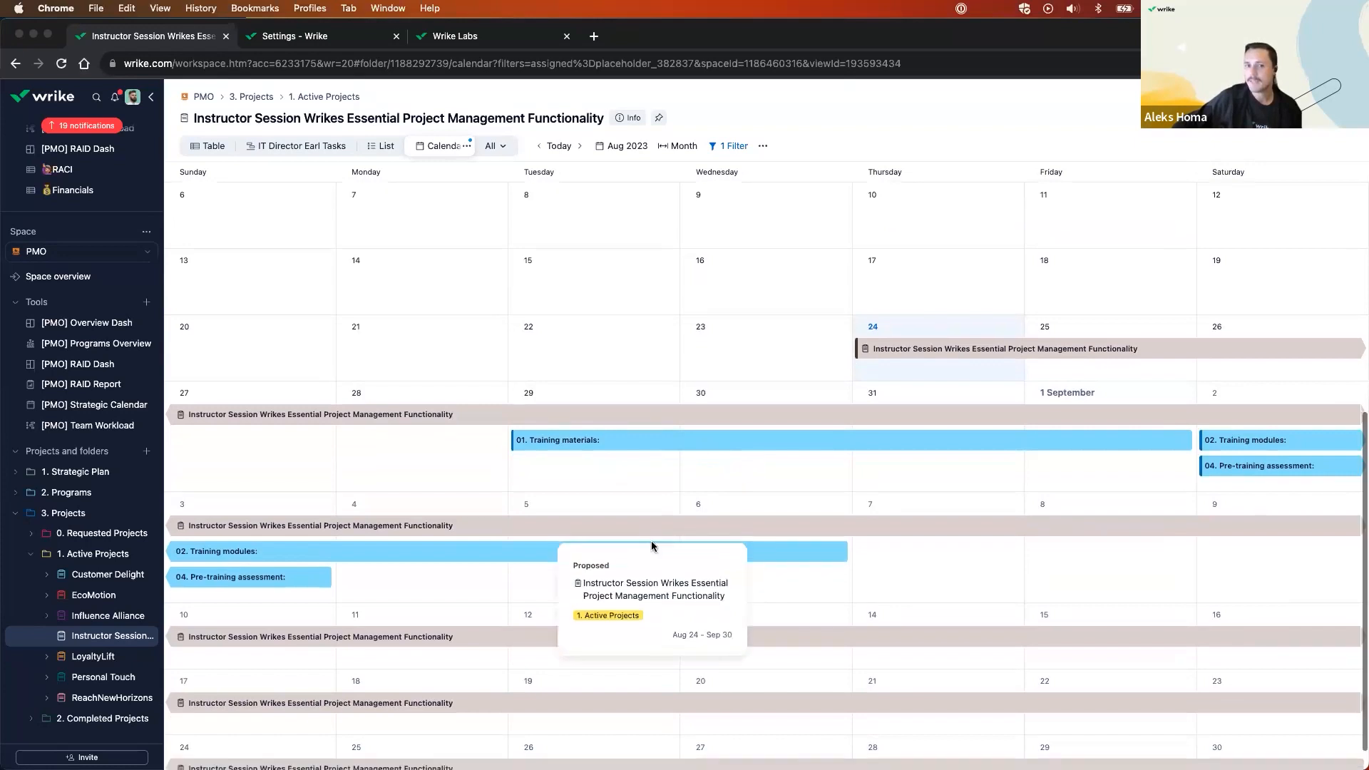
{"action": "scroll", "coordinate": [652, 546], "scroll_direction": "down", "scroll_amount": 1}
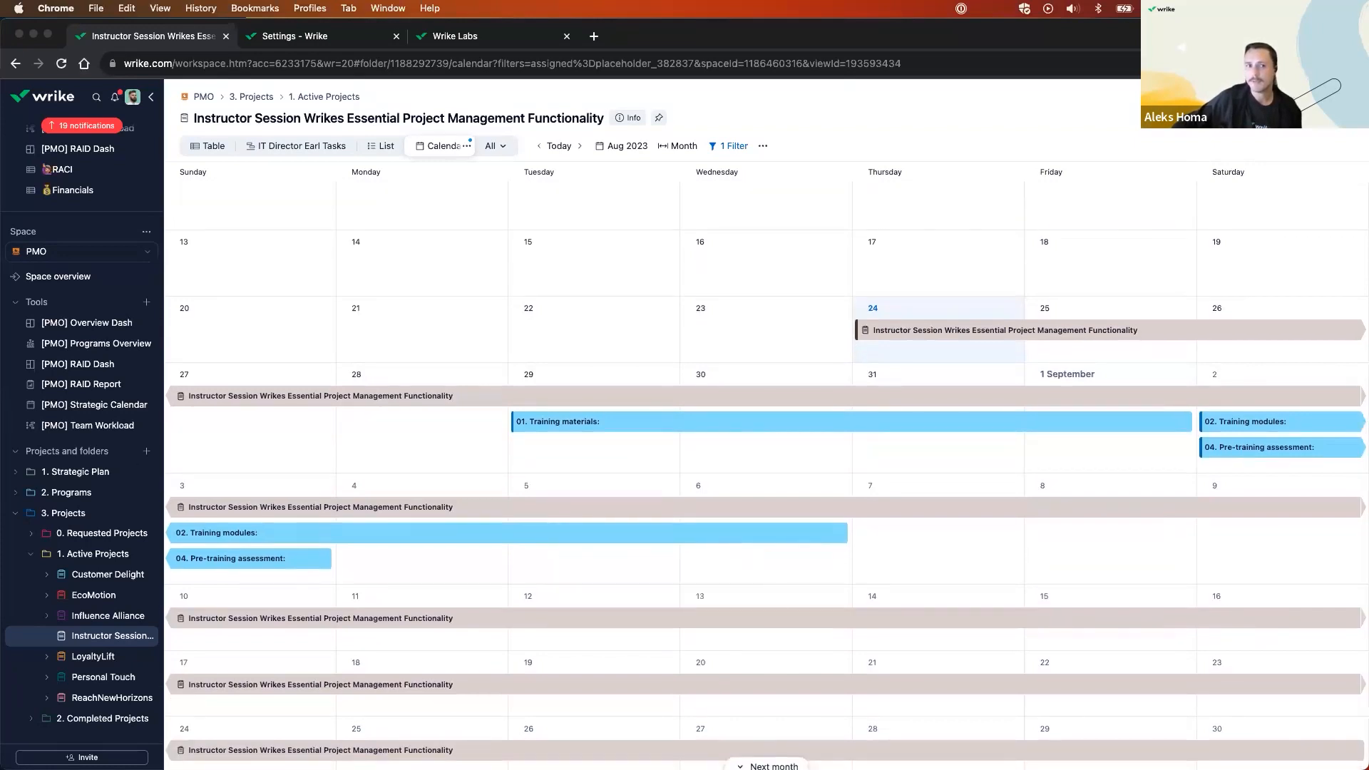
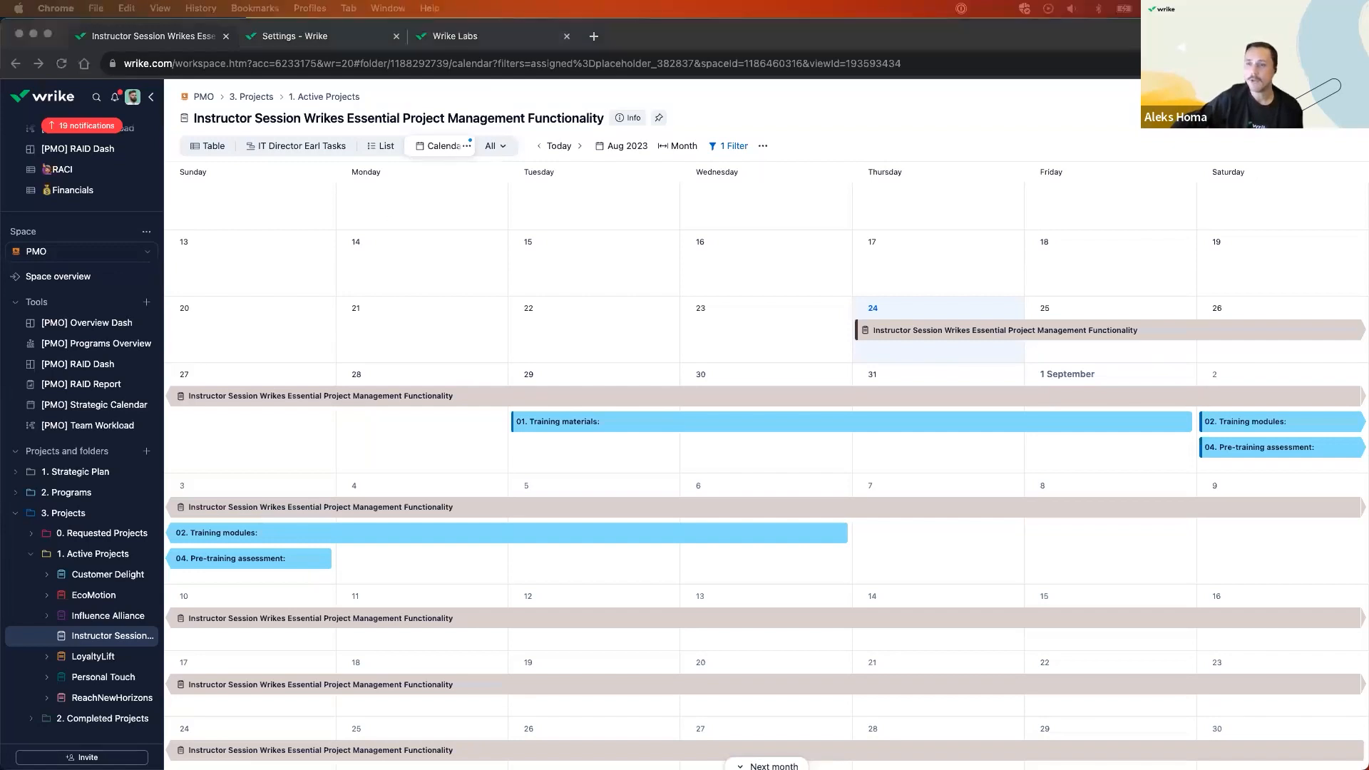
Add a public Chart view named Chart to the instructor session project.
{"action": "left_click", "coordinate": [496, 148]}
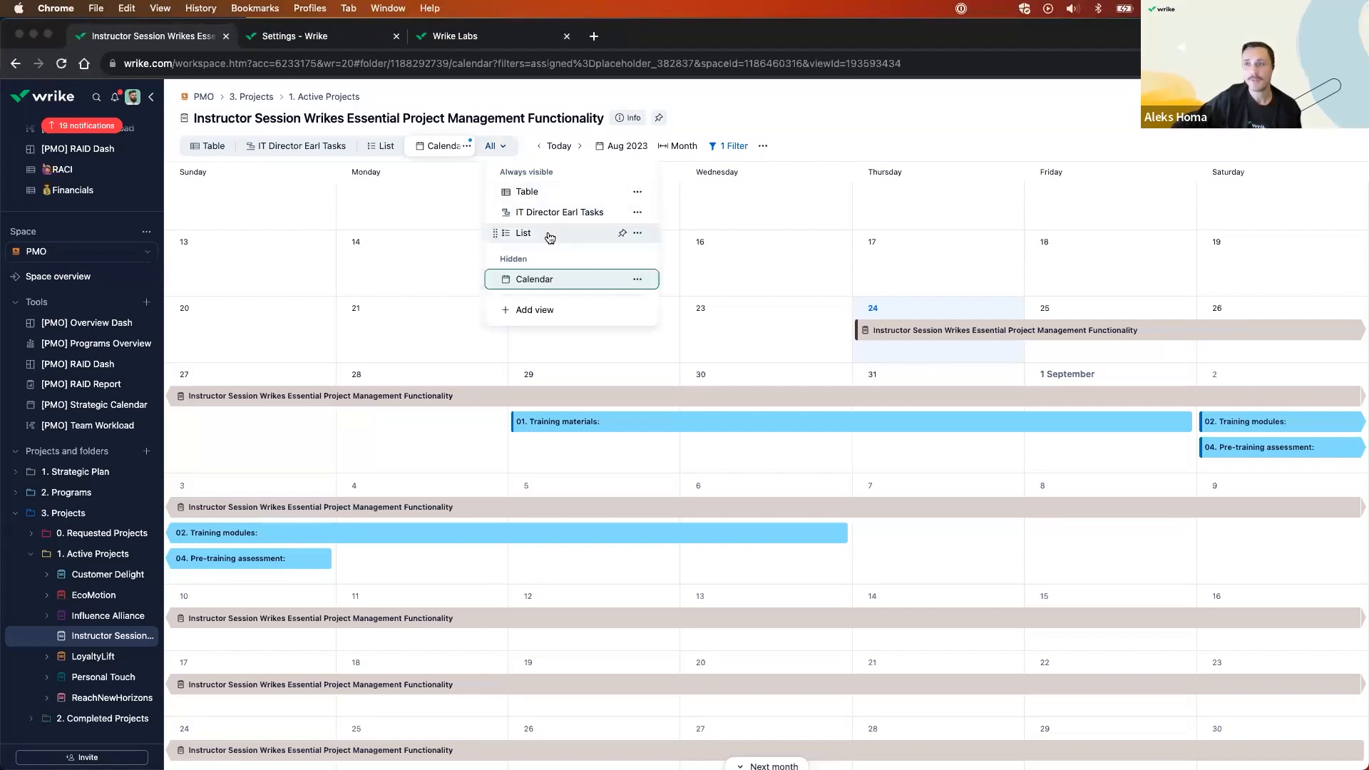
{"action": "left_click", "coordinate": [540, 310]}
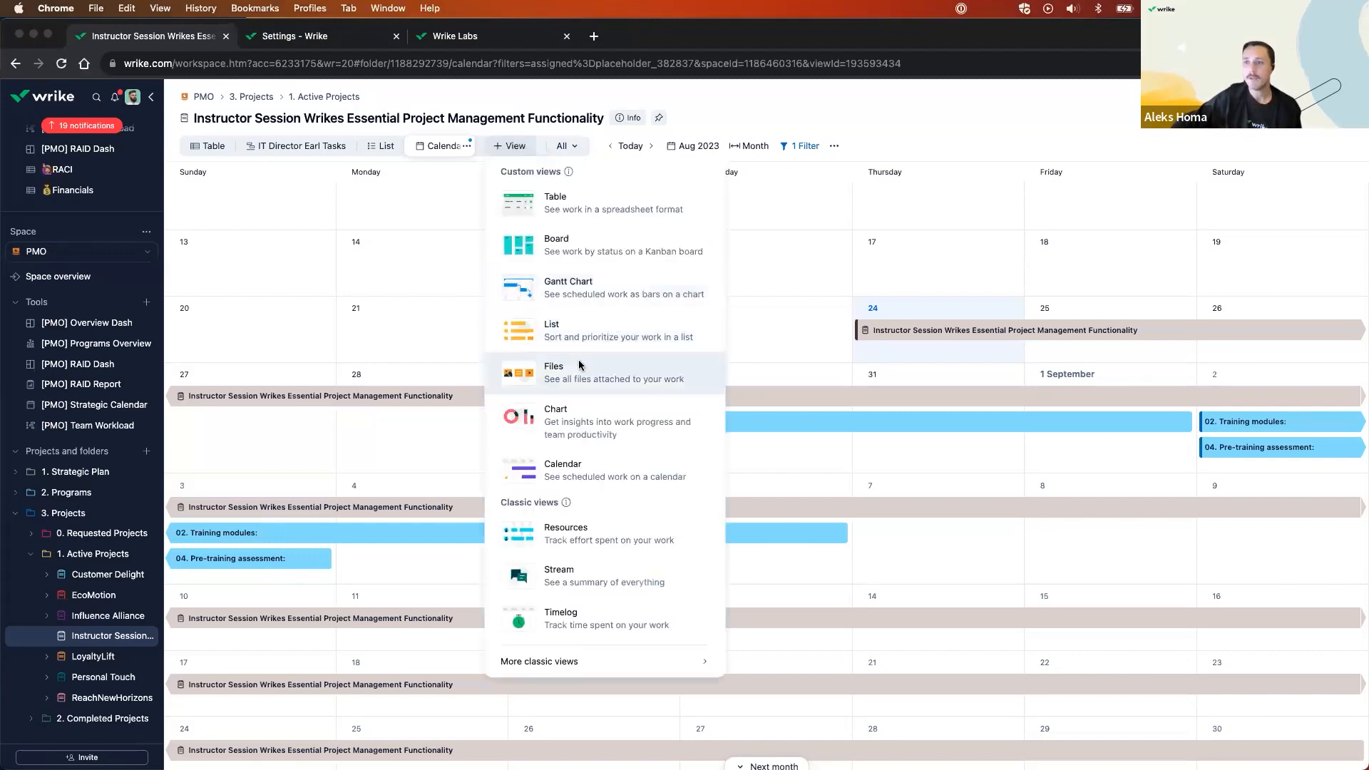
{"action": "left_click", "coordinate": [564, 421]}
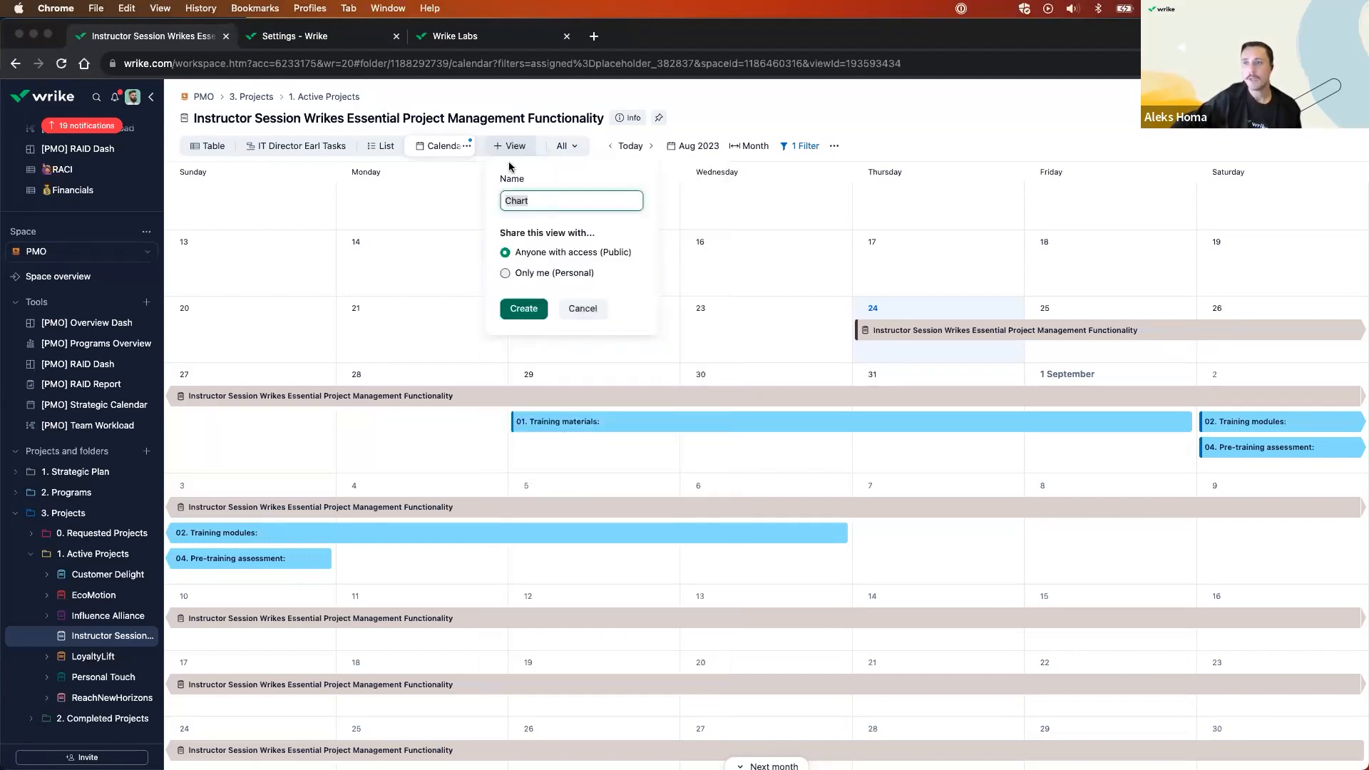
{"action": "left_click", "coordinate": [531, 312]}
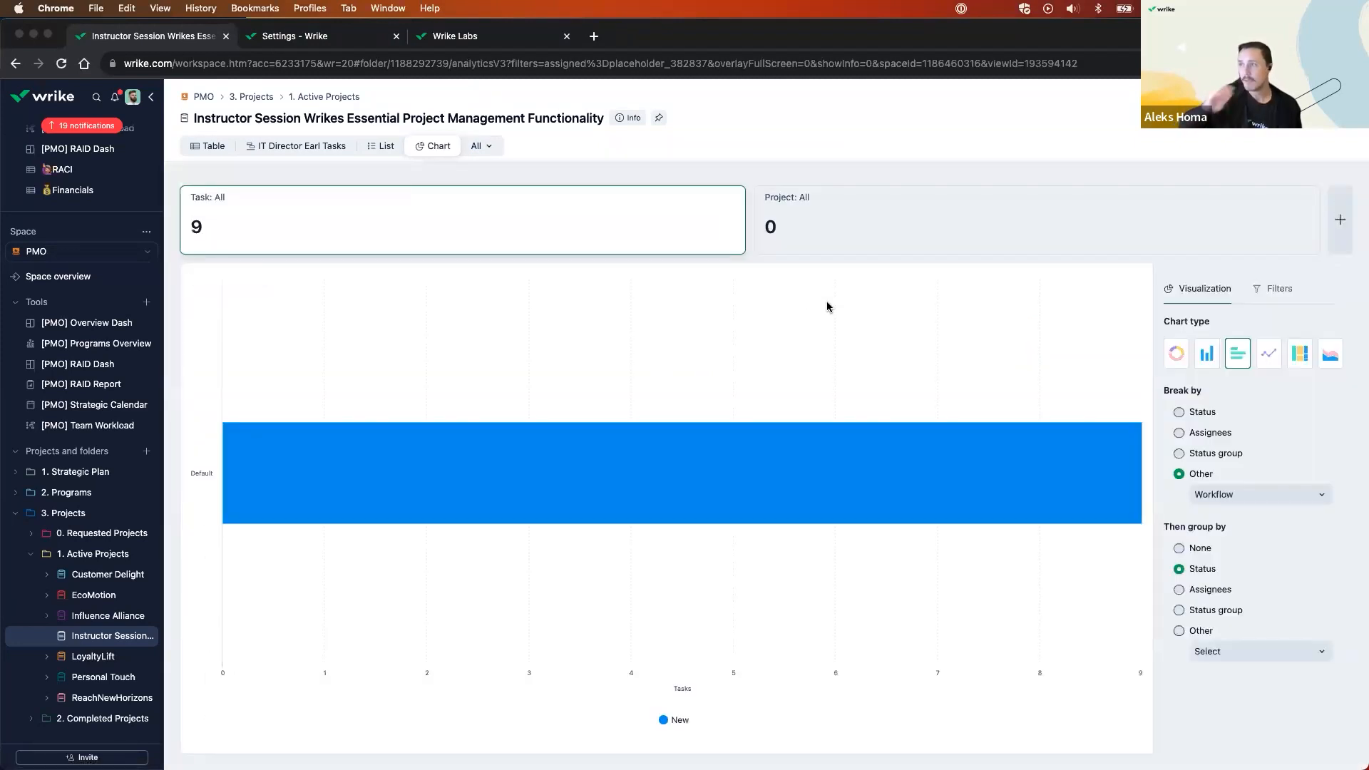
Try breaking the task chart by status grouped by assignees, then by assignees grouped by status, and inspect the bars.
{"action": "left_click", "coordinate": [1199, 414]}
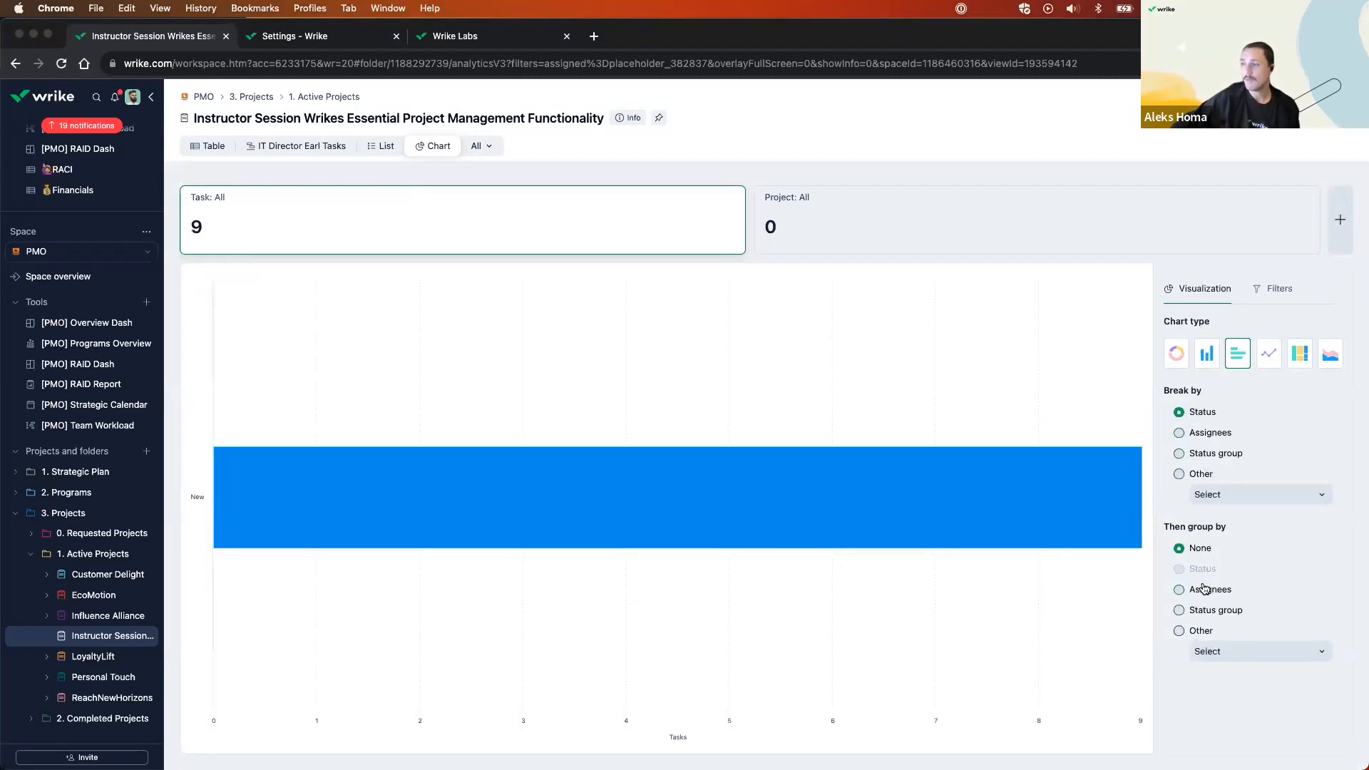
{"action": "left_click", "coordinate": [1205, 589]}
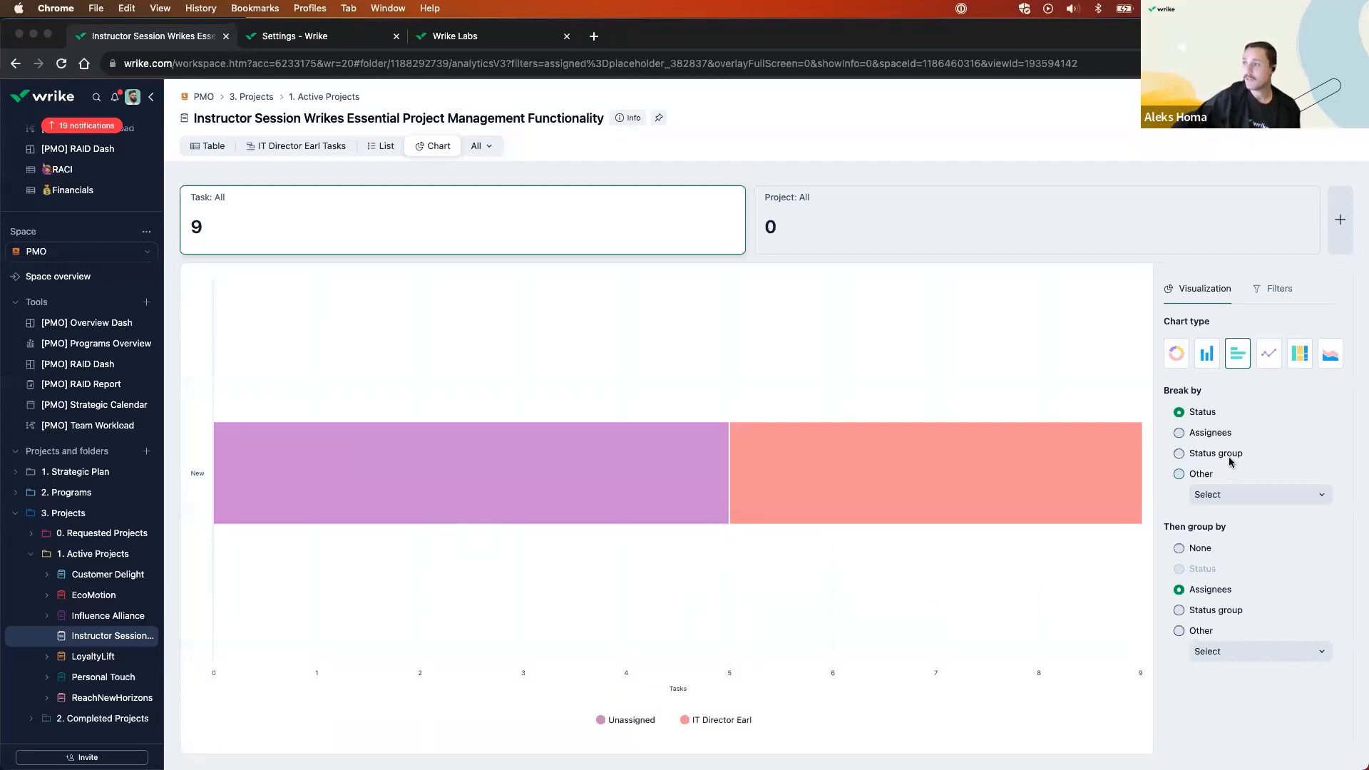
{"action": "left_click", "coordinate": [1193, 434]}
{"action": "left_click", "coordinate": [1201, 570]}
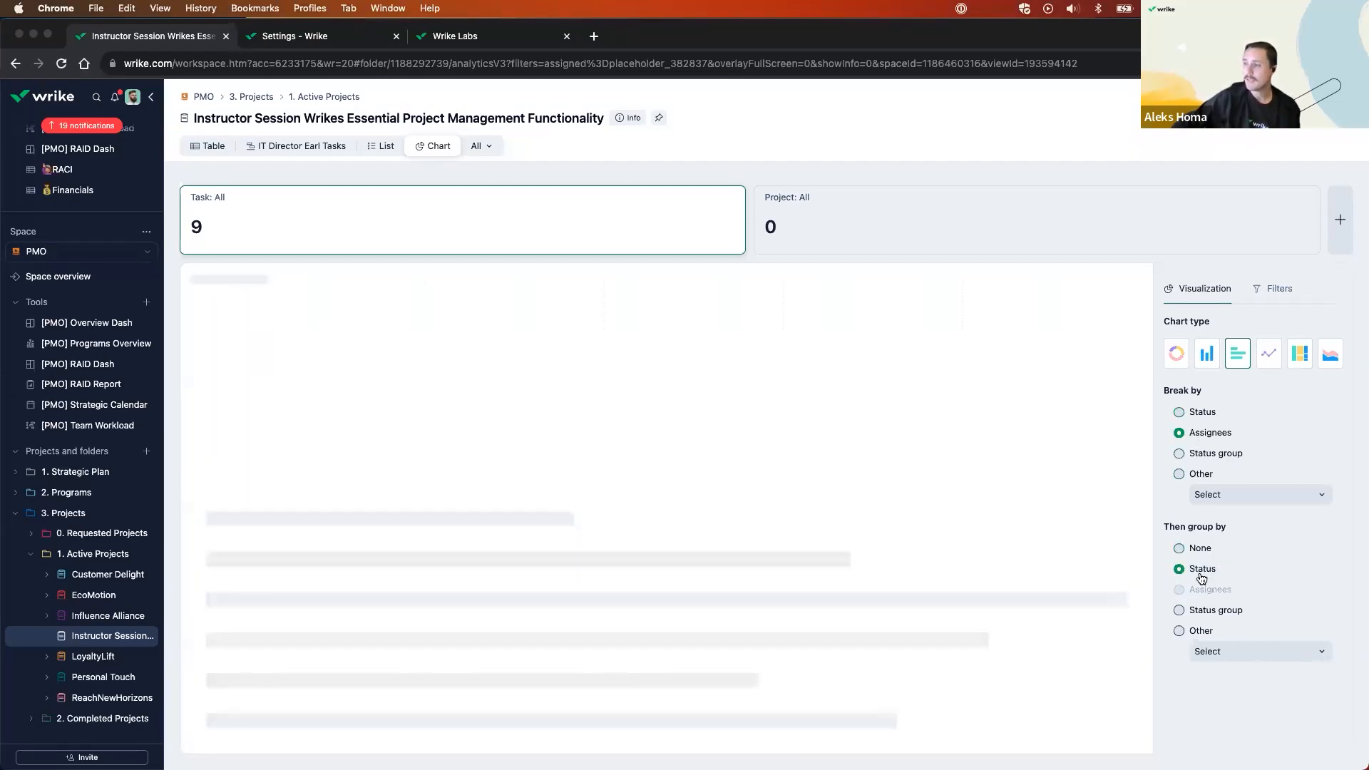
{"action": "mouse_move", "coordinate": [318, 576]}
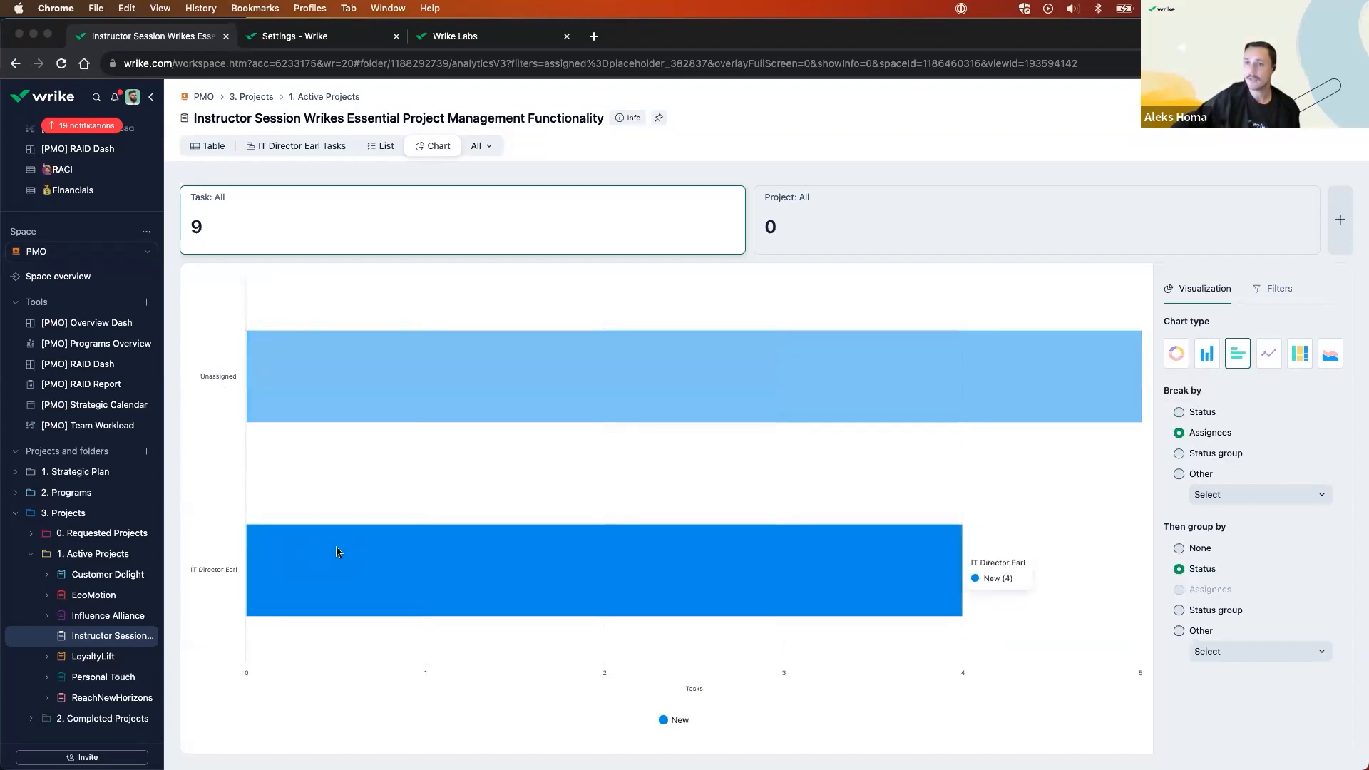
{"action": "mouse_move", "coordinate": [666, 348]}
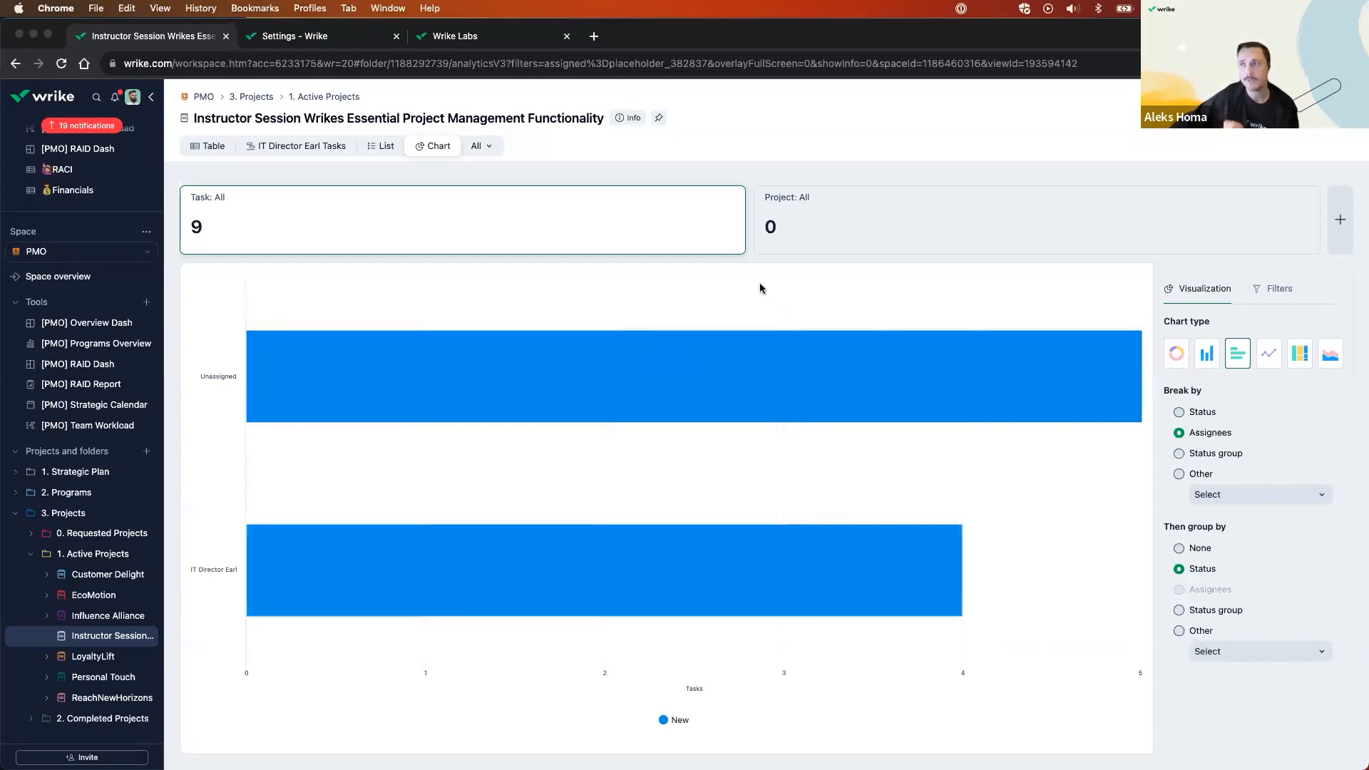
Change the chart to vertical columns broken by status group and look through the other breakdown fields.
{"action": "left_click", "coordinate": [1205, 356]}
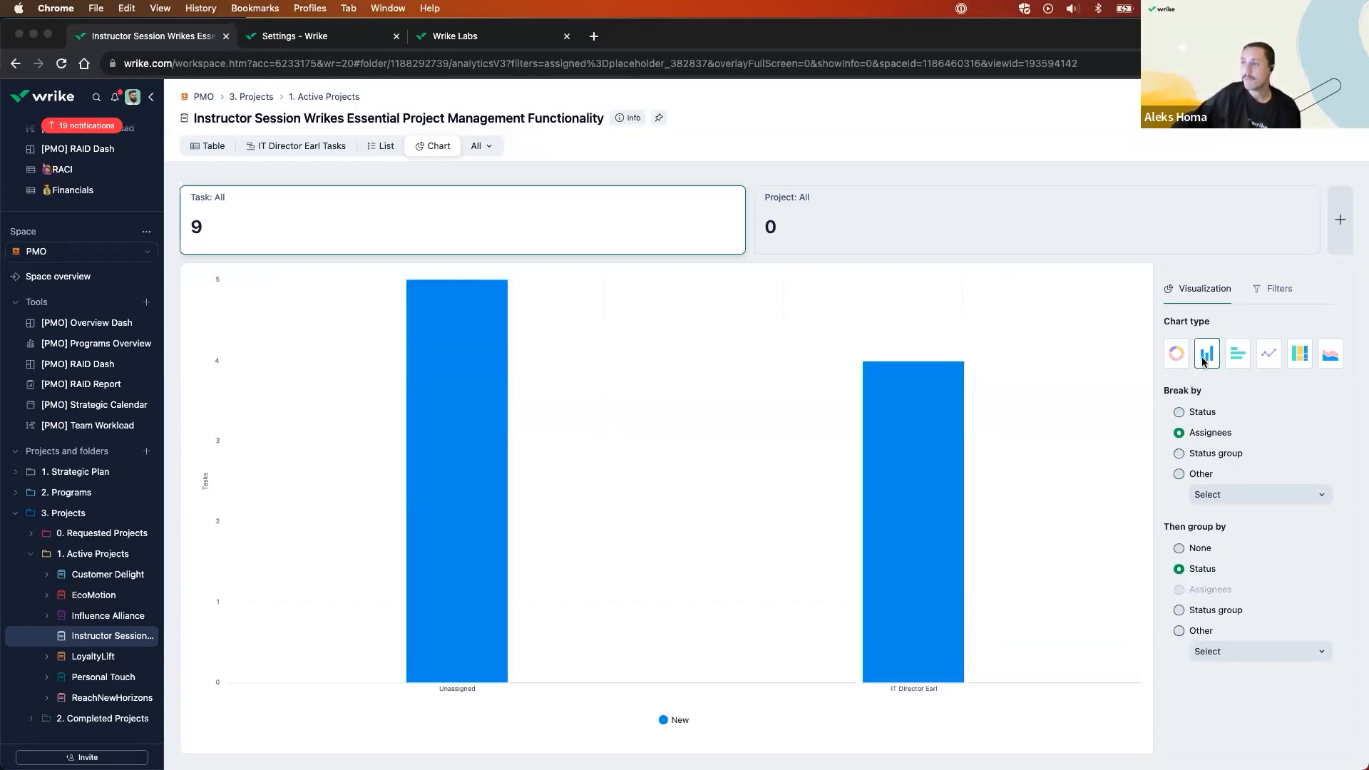
{"action": "left_click", "coordinate": [1225, 456]}
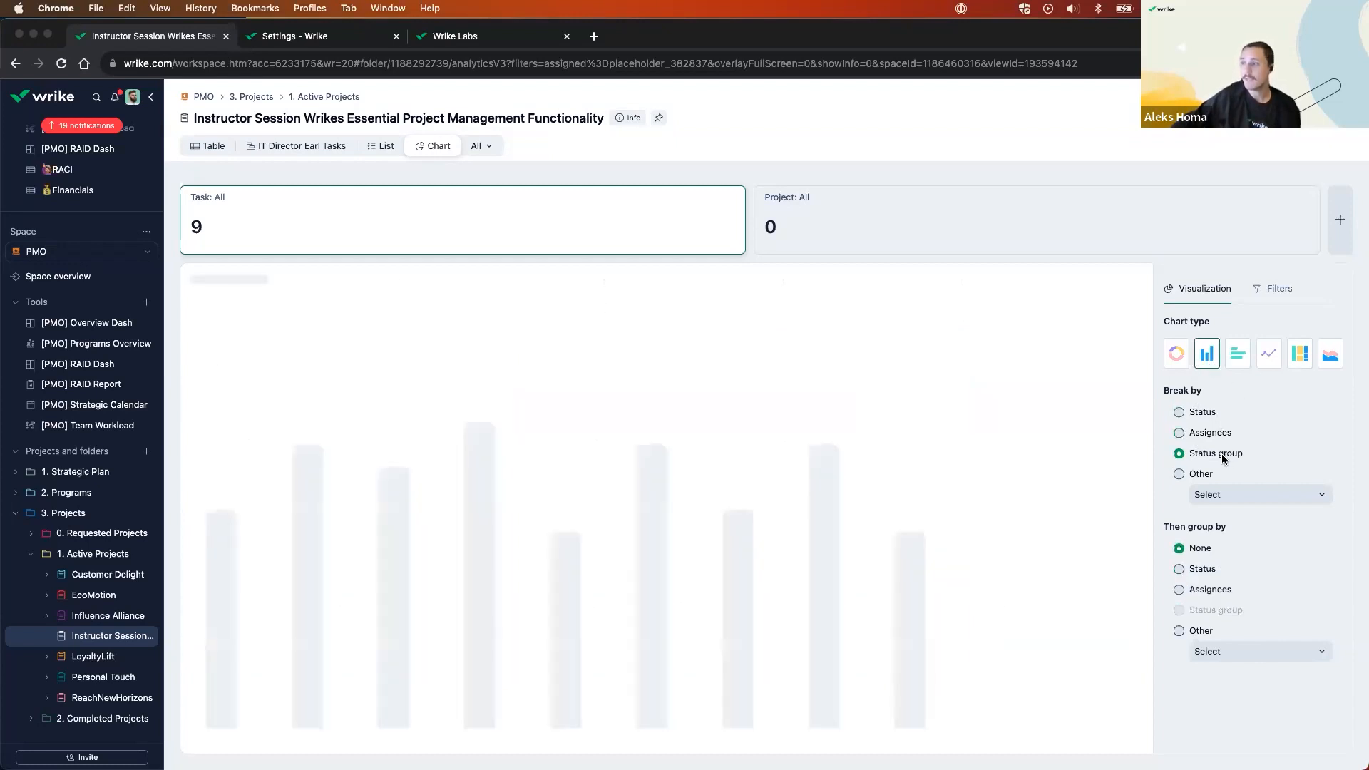
{"action": "left_click", "coordinate": [1242, 494]}
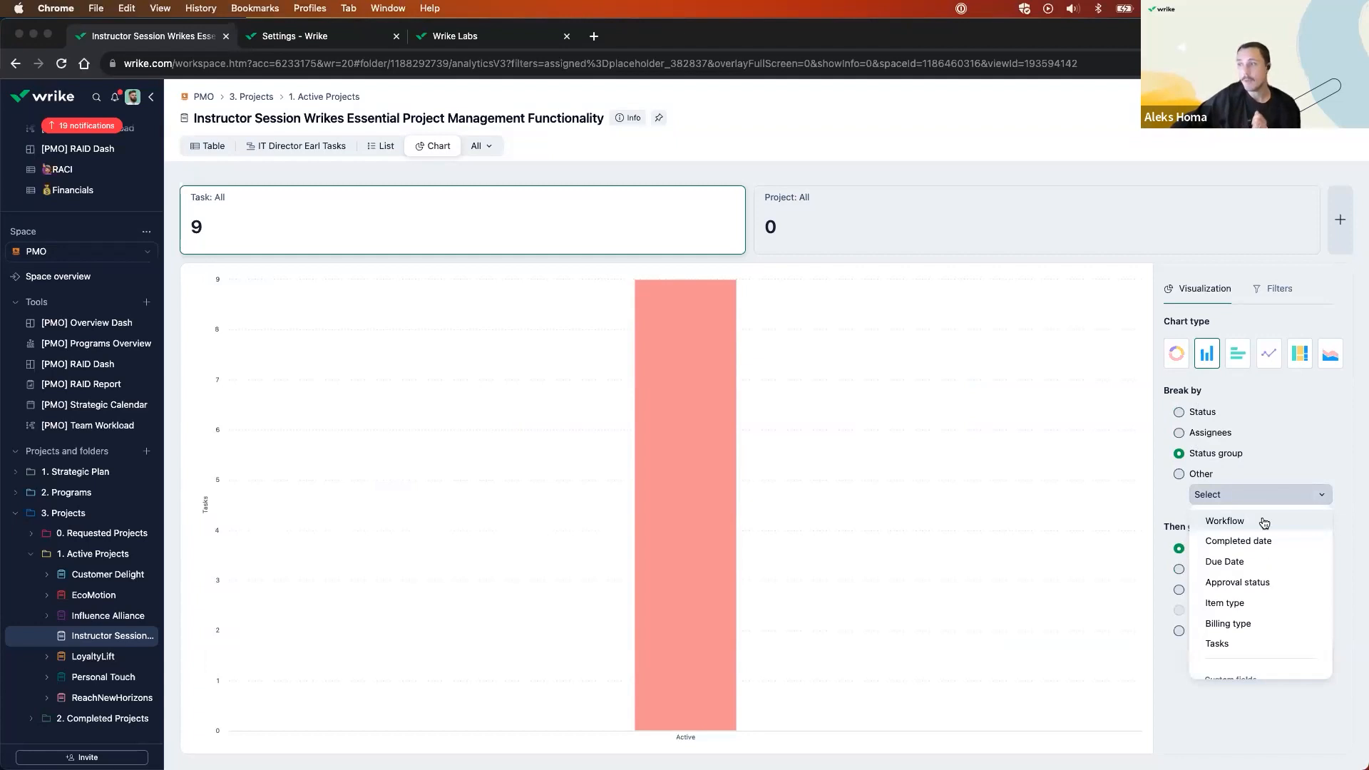
{"action": "scroll", "coordinate": [1264, 525], "scroll_direction": "down", "scroll_amount": 1}
{"action": "left_click", "coordinate": [1292, 403]}
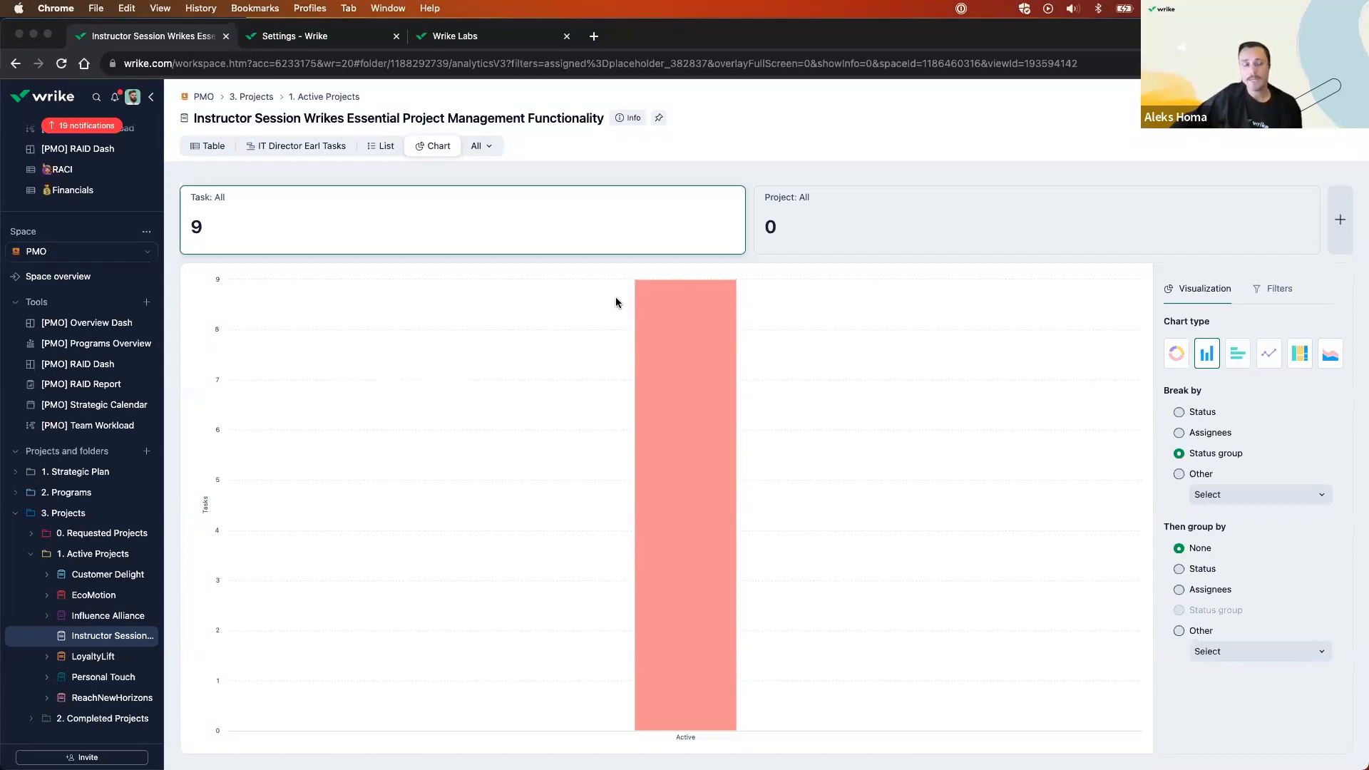
Add a Resources view to the instructor session project.
{"action": "left_click", "coordinate": [479, 147]}
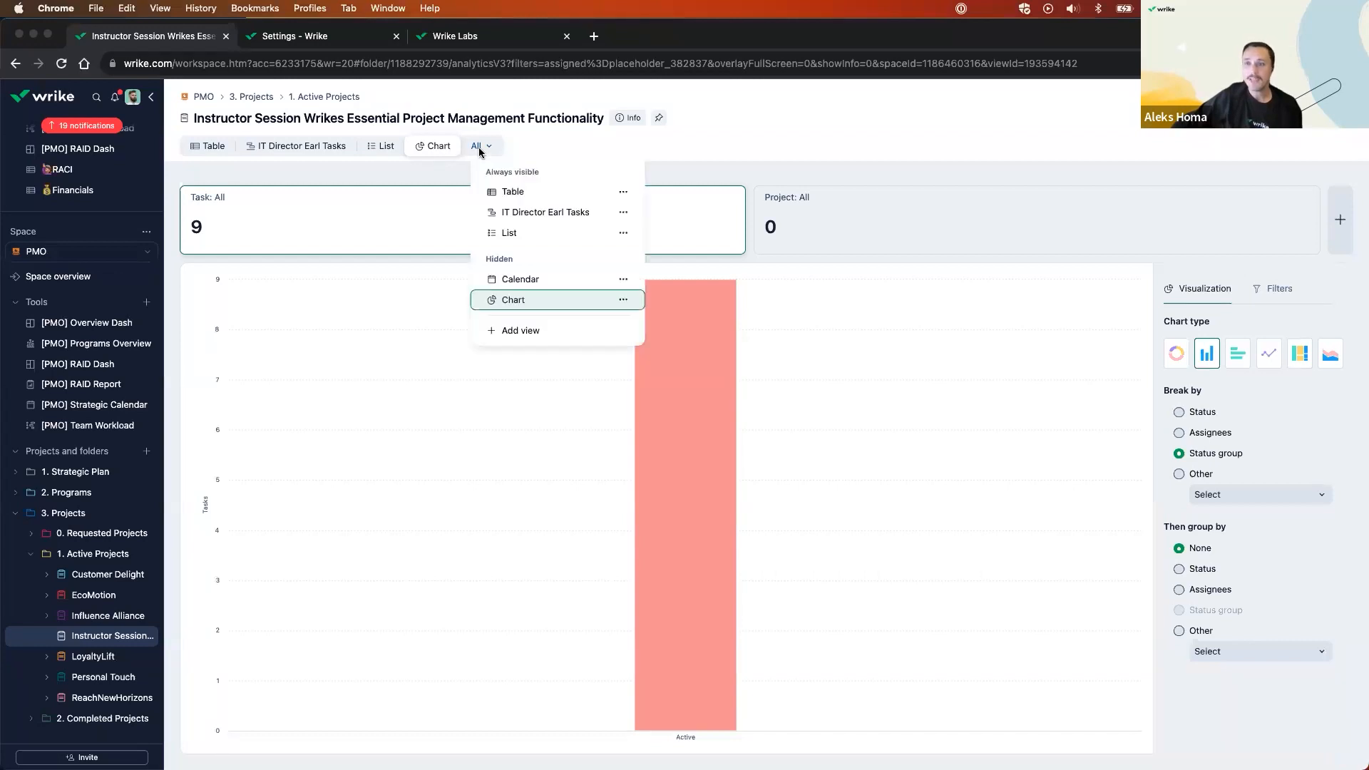
{"action": "left_click", "coordinate": [520, 330]}
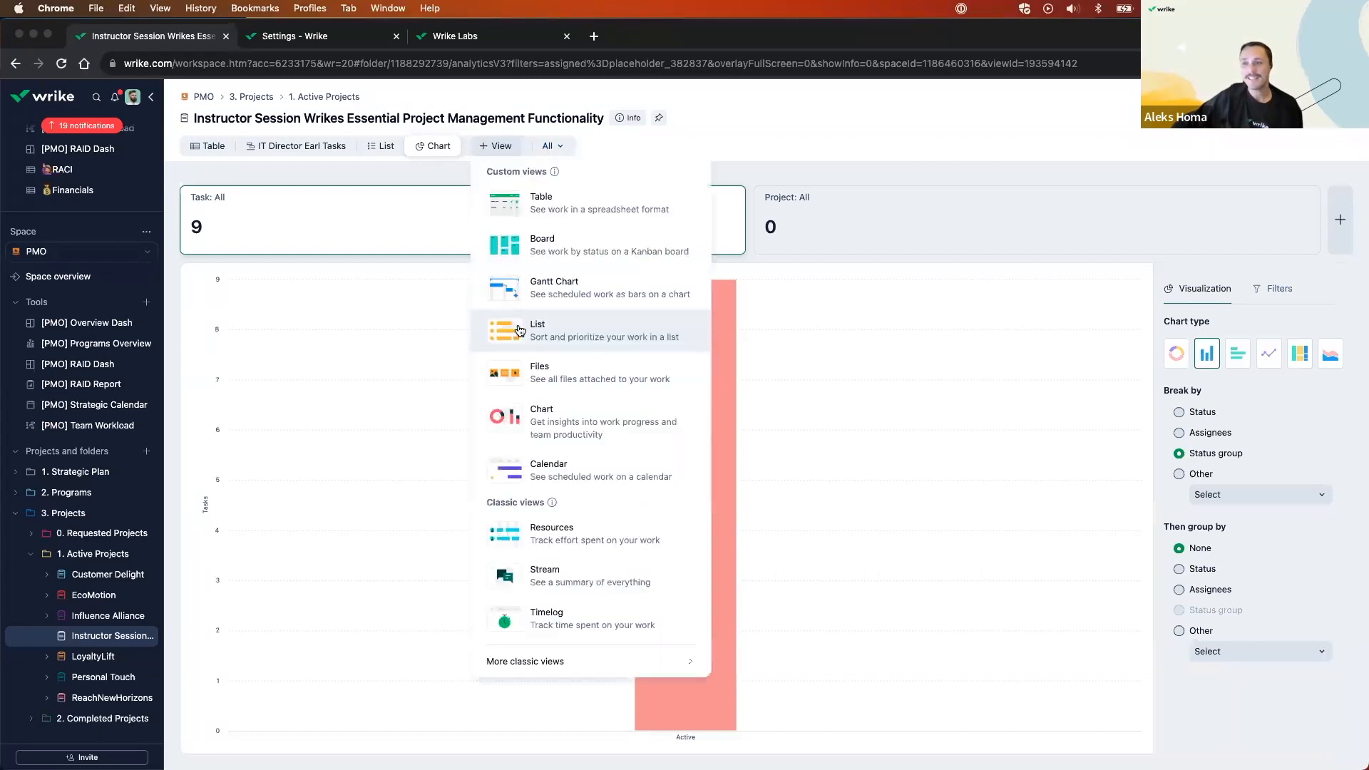
{"action": "left_click", "coordinate": [589, 533]}
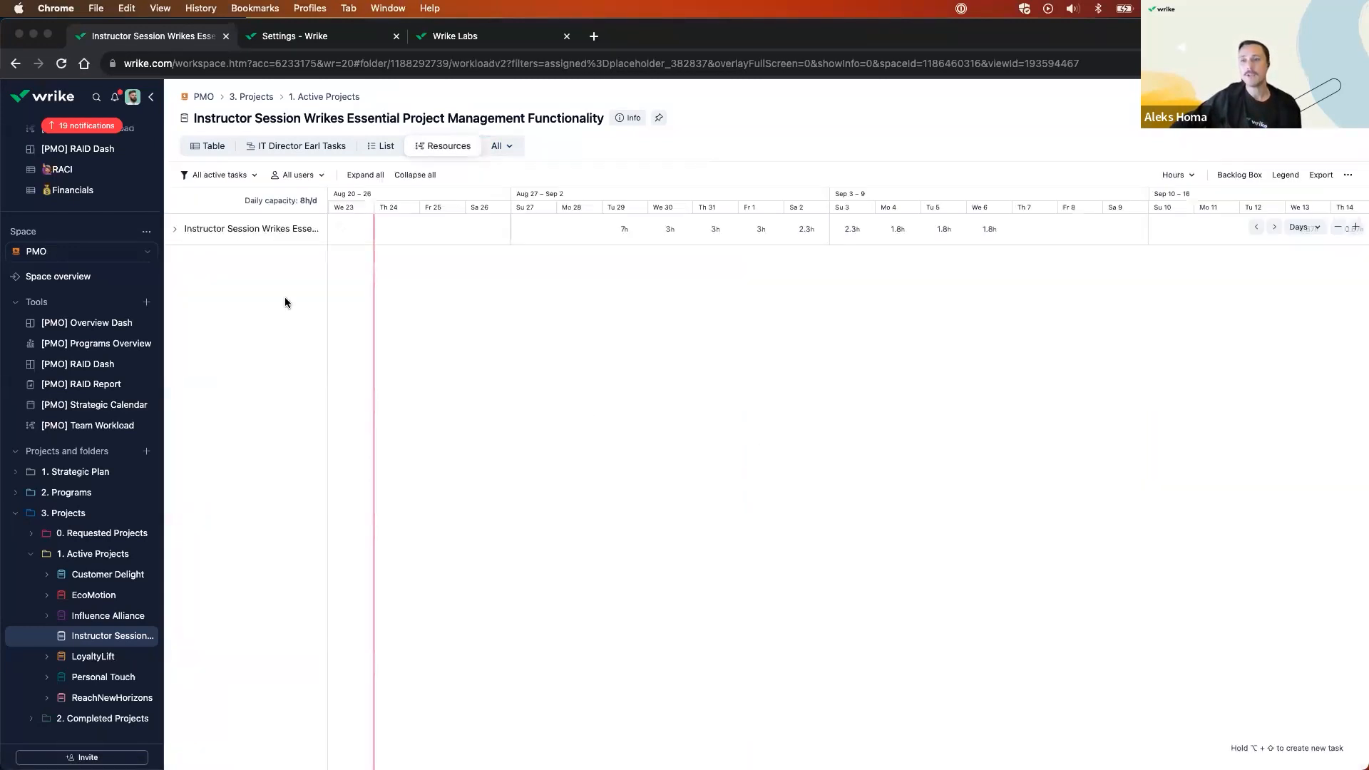
Expand the project in the Resources view to show the tasks of the IT Director, the Project Manager and the Unassigned row.
{"action": "left_click", "coordinate": [175, 230]}
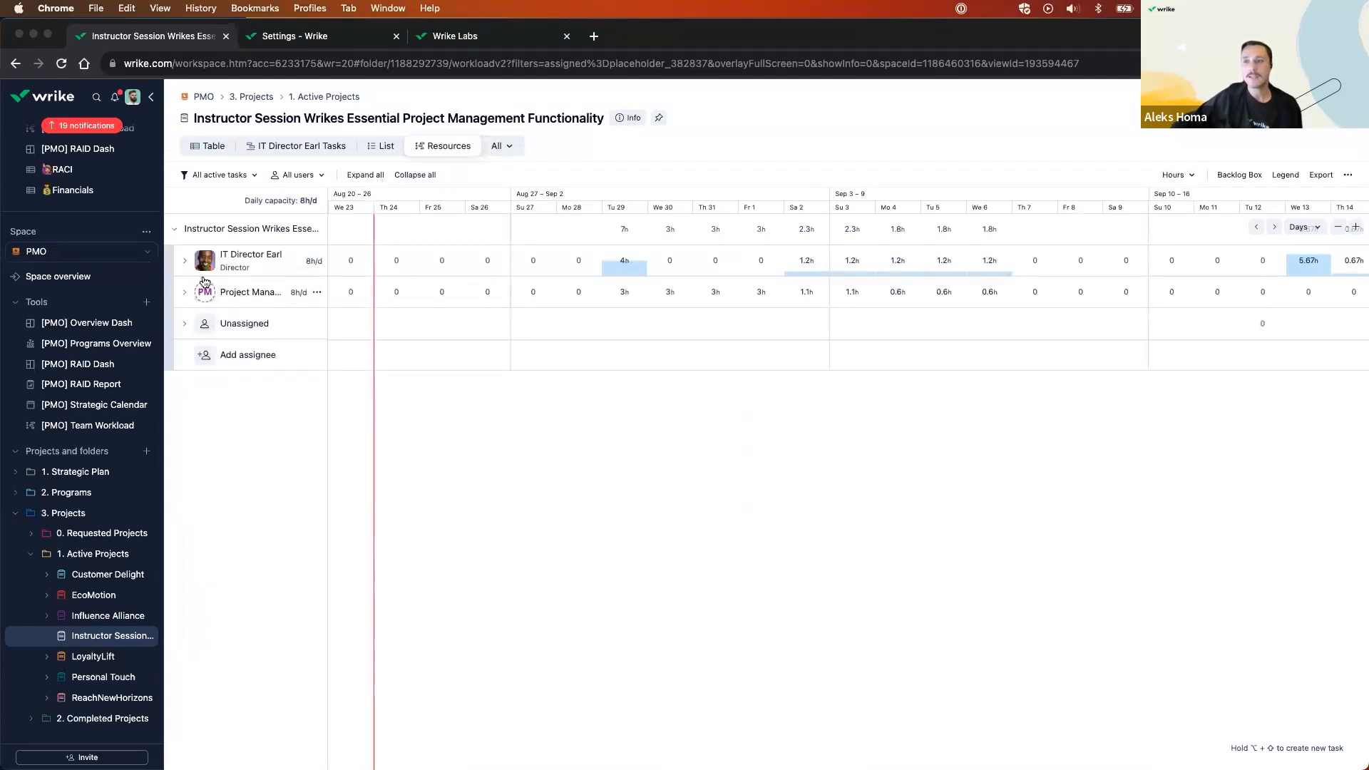
{"action": "left_click", "coordinate": [186, 292]}
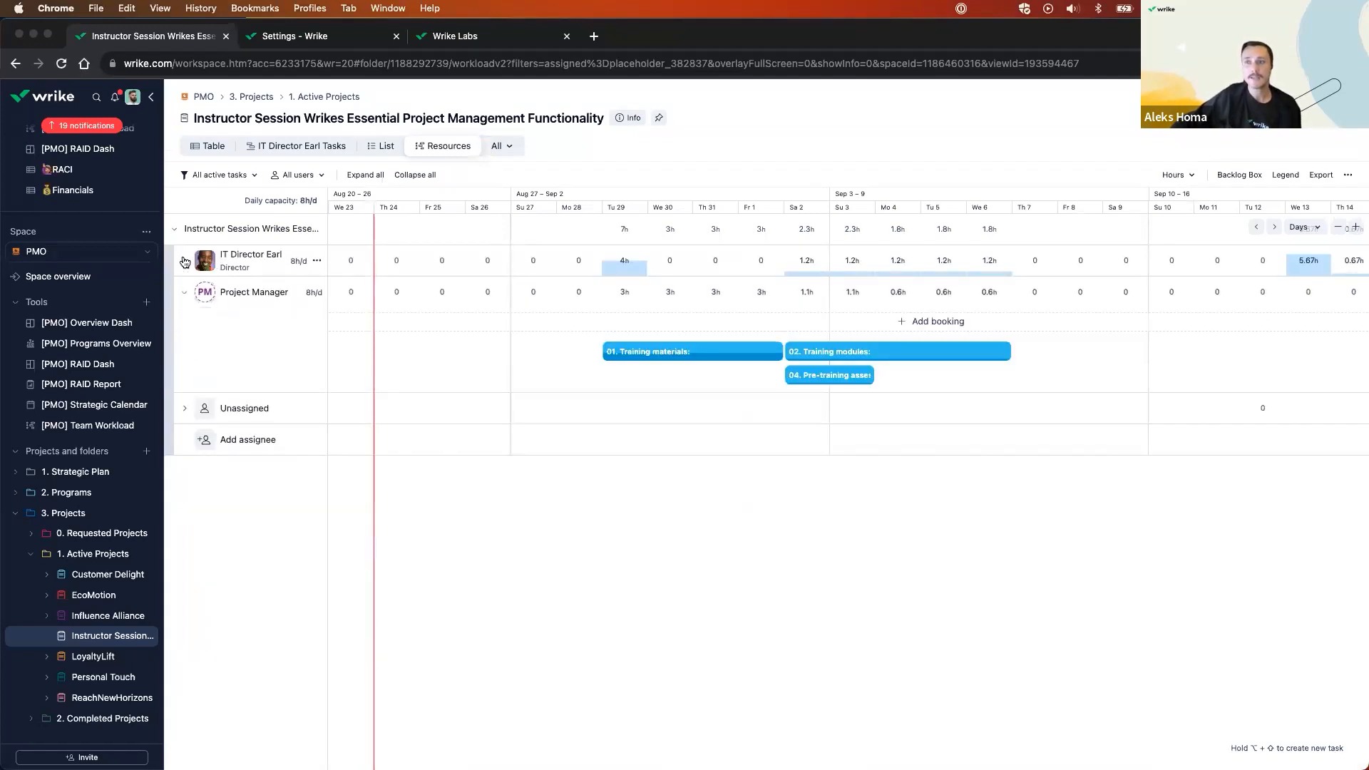
{"action": "left_click", "coordinate": [187, 261]}
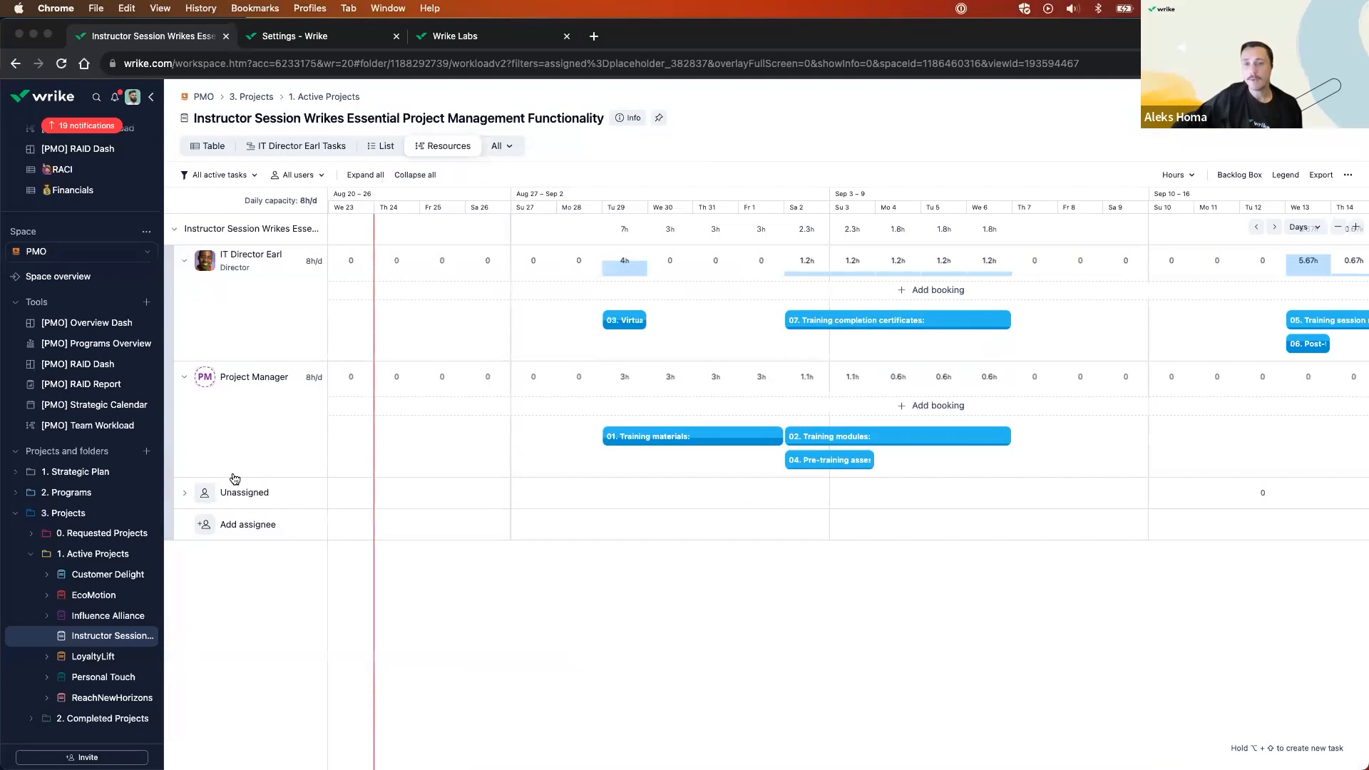
{"action": "left_click", "coordinate": [265, 503]}
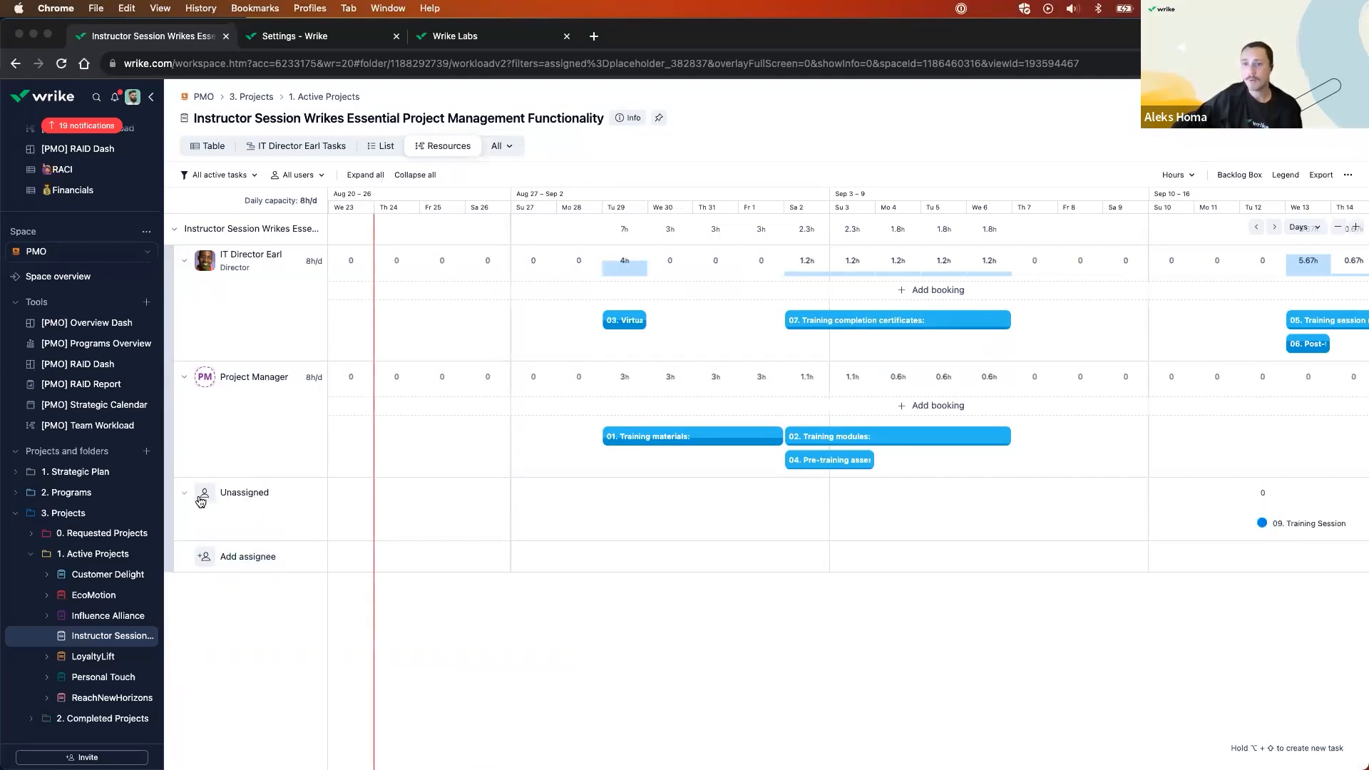
Add the first listed Agile Product Owner as an assignee in the Resources view and expand that person's row.
{"action": "left_click", "coordinate": [238, 557]}
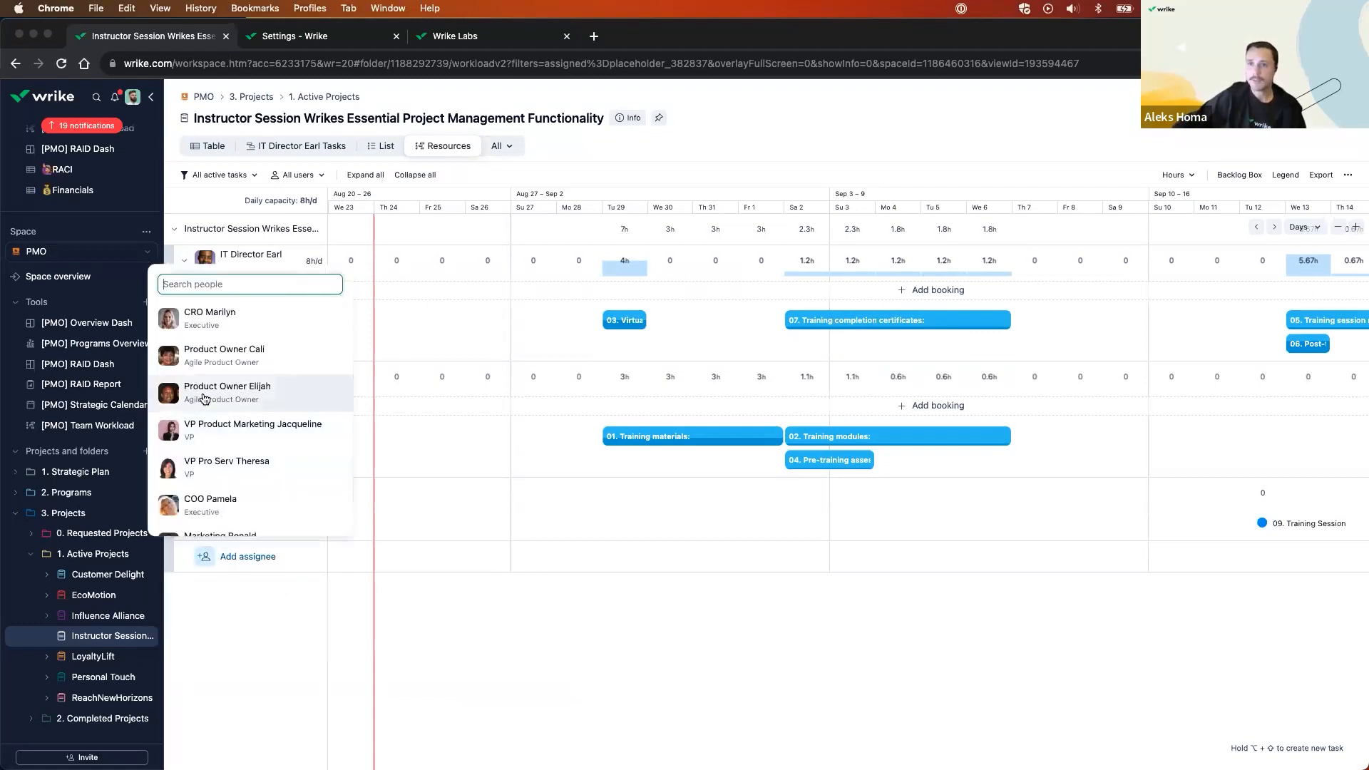
{"action": "left_click", "coordinate": [236, 367]}
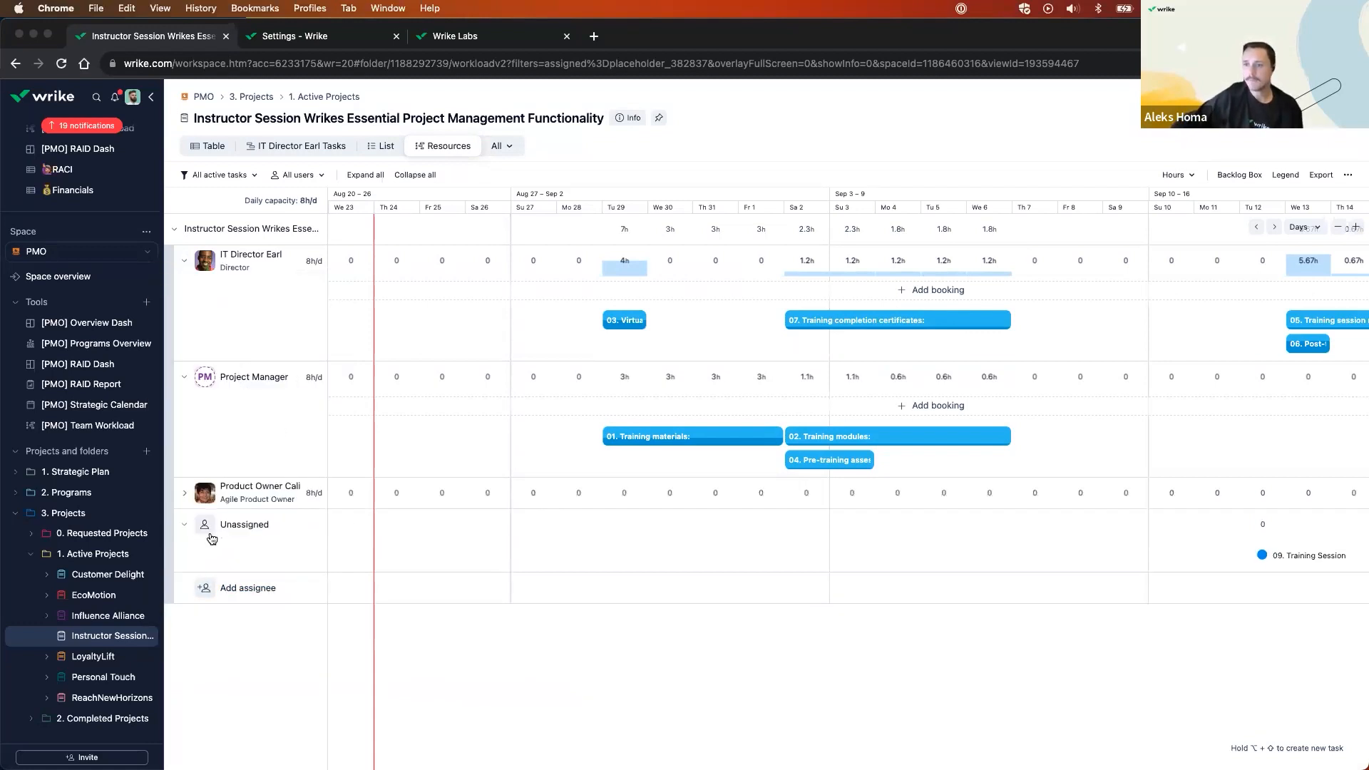
{"action": "left_click", "coordinate": [186, 494]}
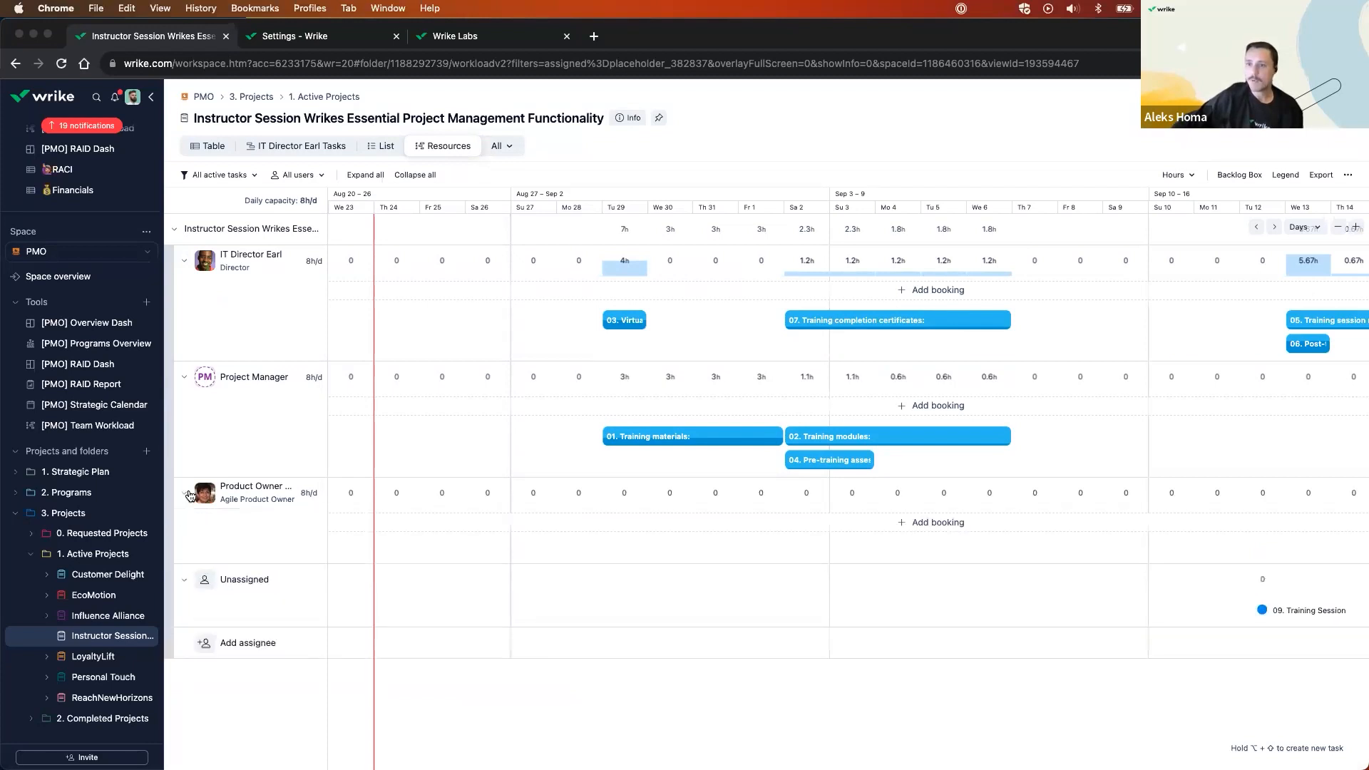
Add a booking for the Agile Product Owner with 25 h of effort, from August 24 to September 30, 2023.
{"action": "left_click", "coordinate": [485, 532]}
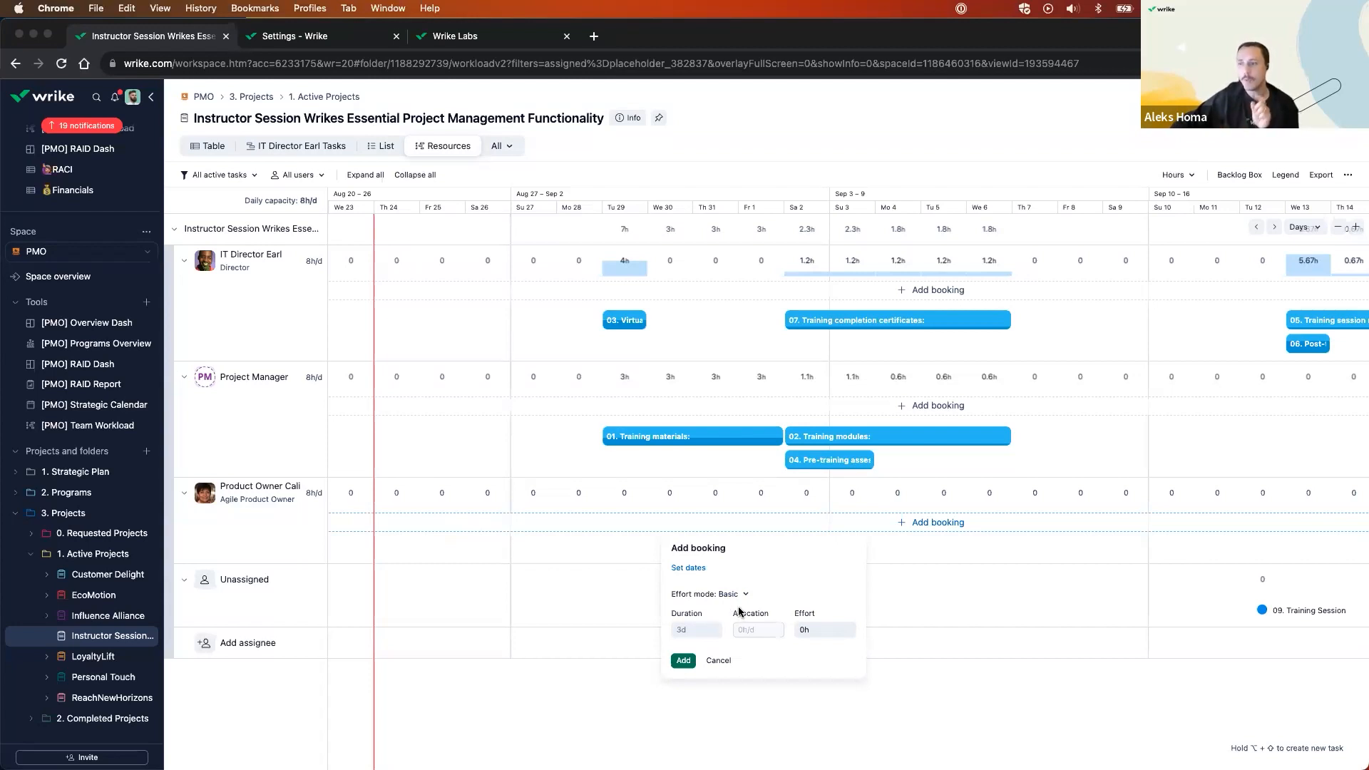
{"action": "left_click", "coordinate": [804, 629]}
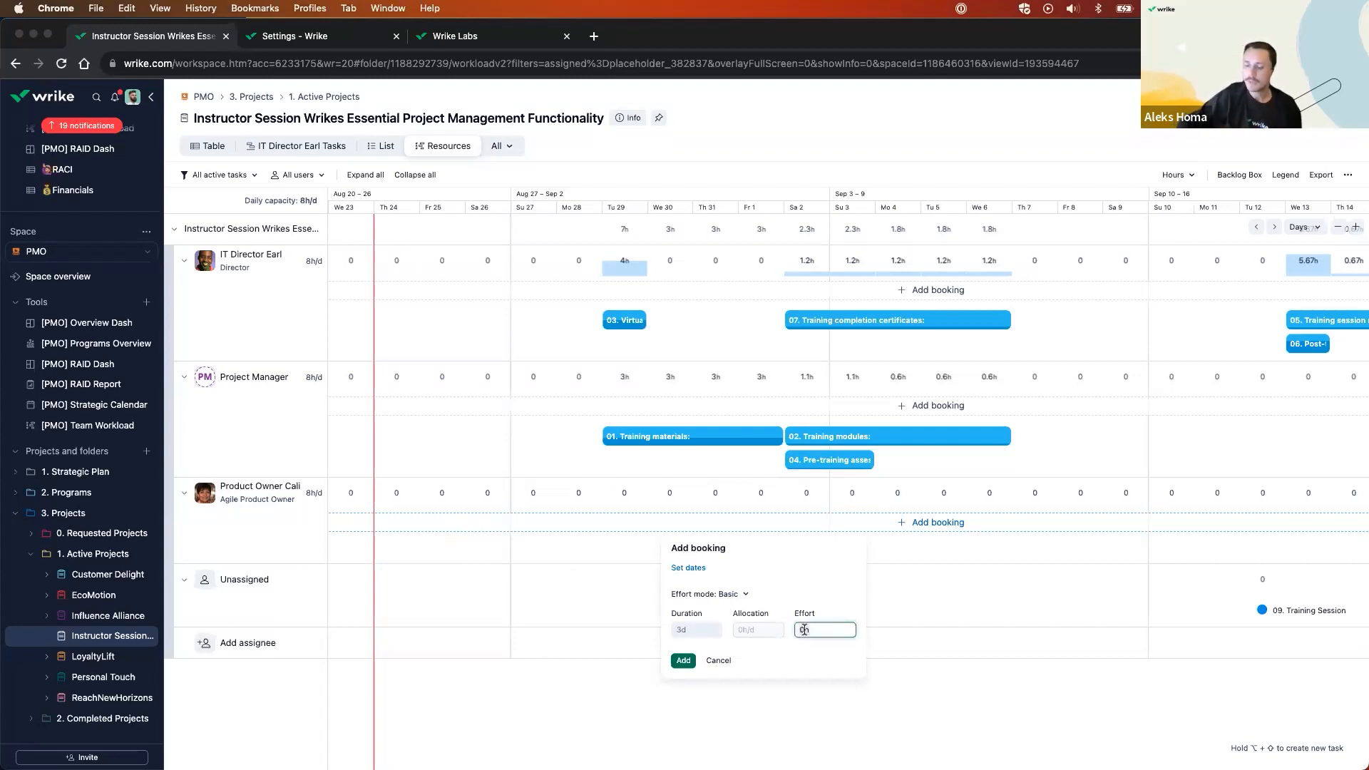
{"action": "type", "text": "25"}
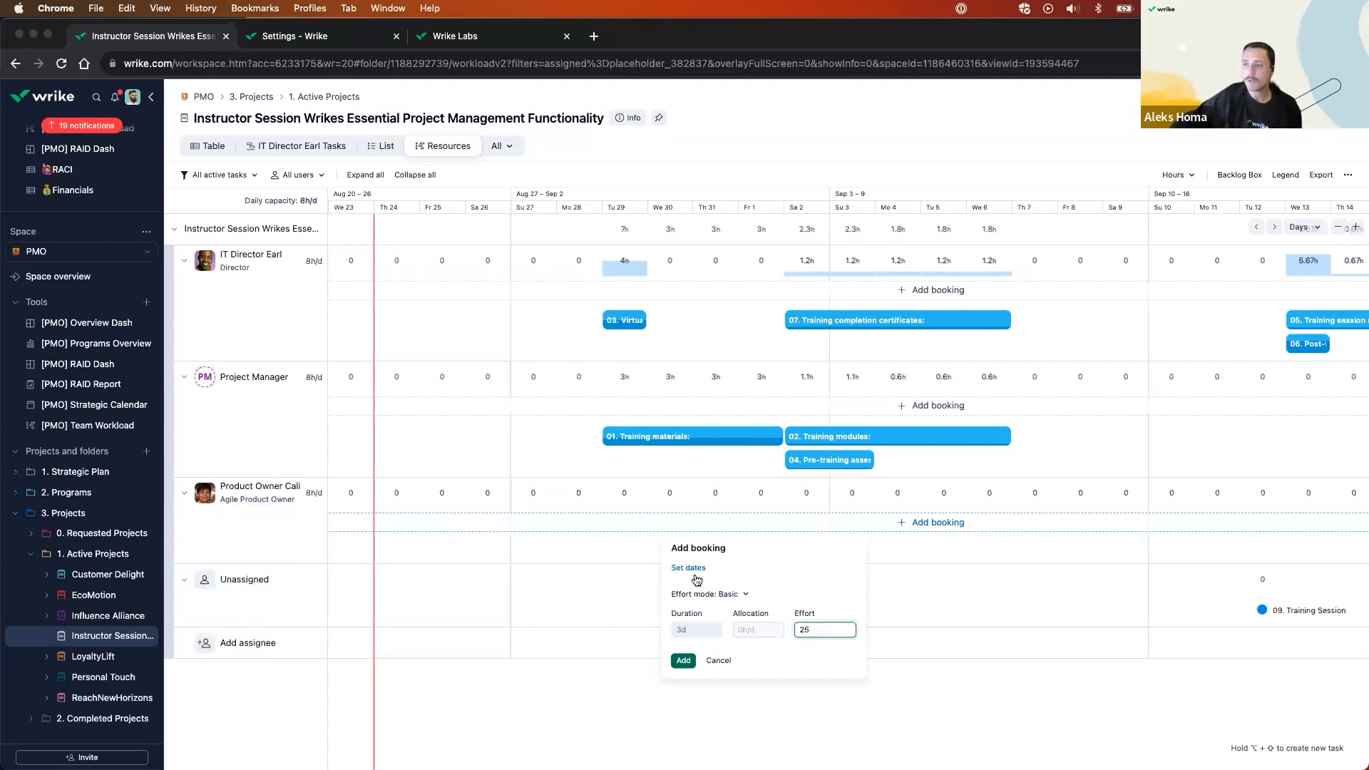
{"action": "left_click", "coordinate": [688, 569]}
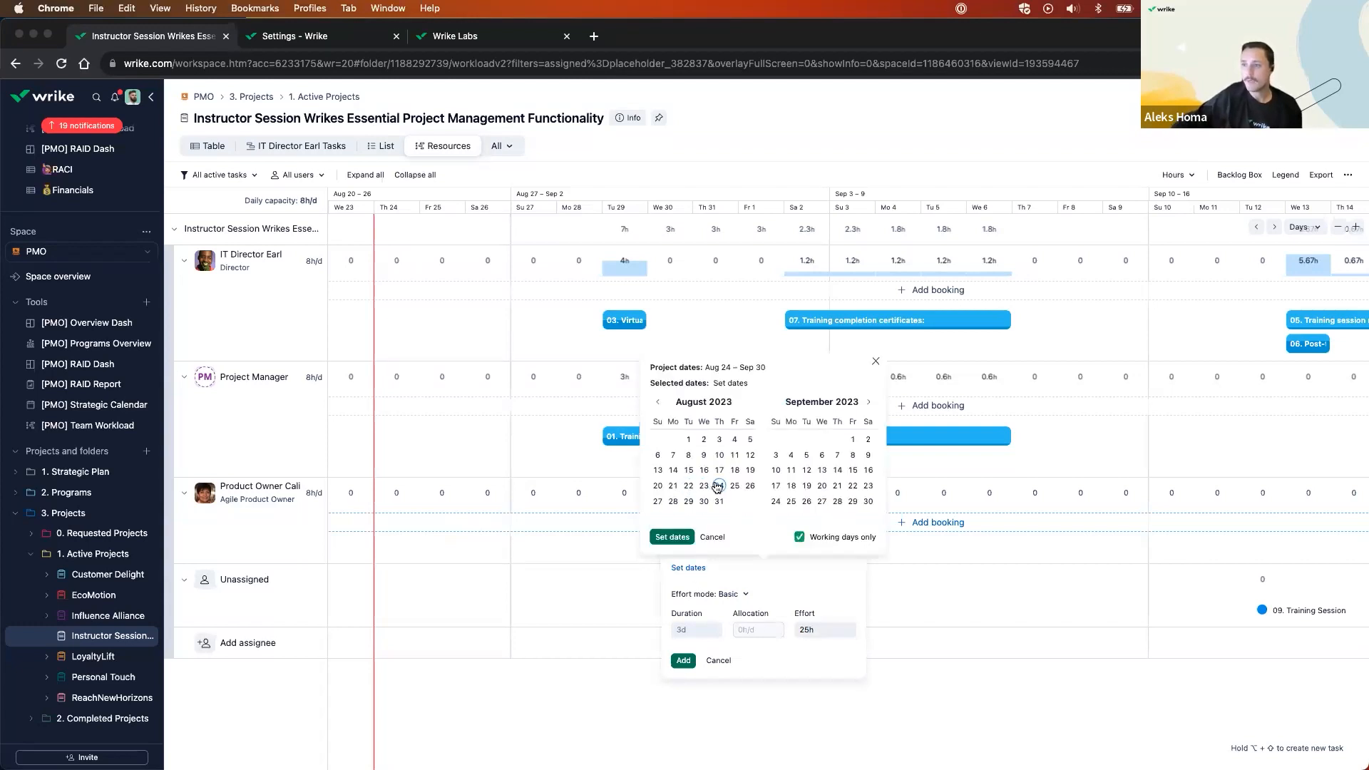
{"action": "left_click", "coordinate": [720, 486]}
{"action": "left_click", "coordinate": [868, 502]}
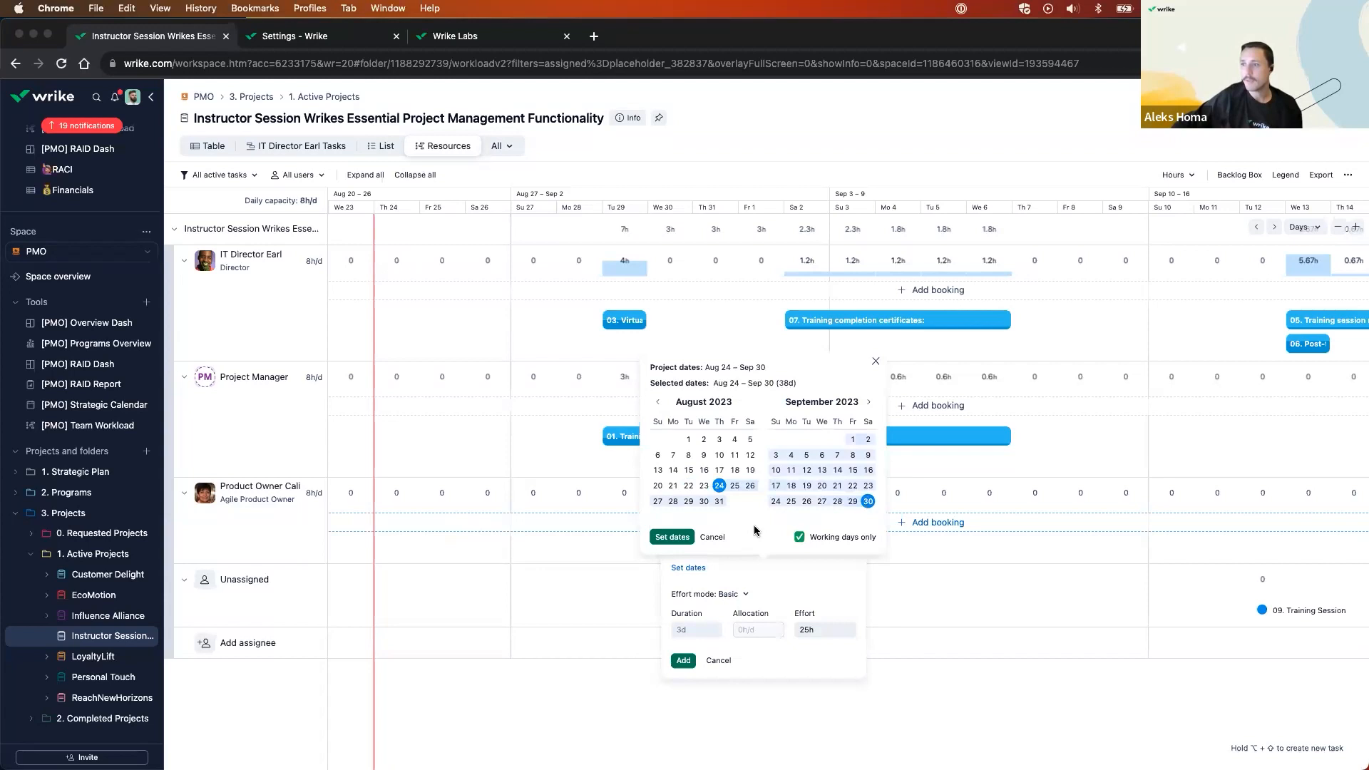
{"action": "left_click", "coordinate": [669, 539]}
{"action": "left_click", "coordinate": [684, 662]}
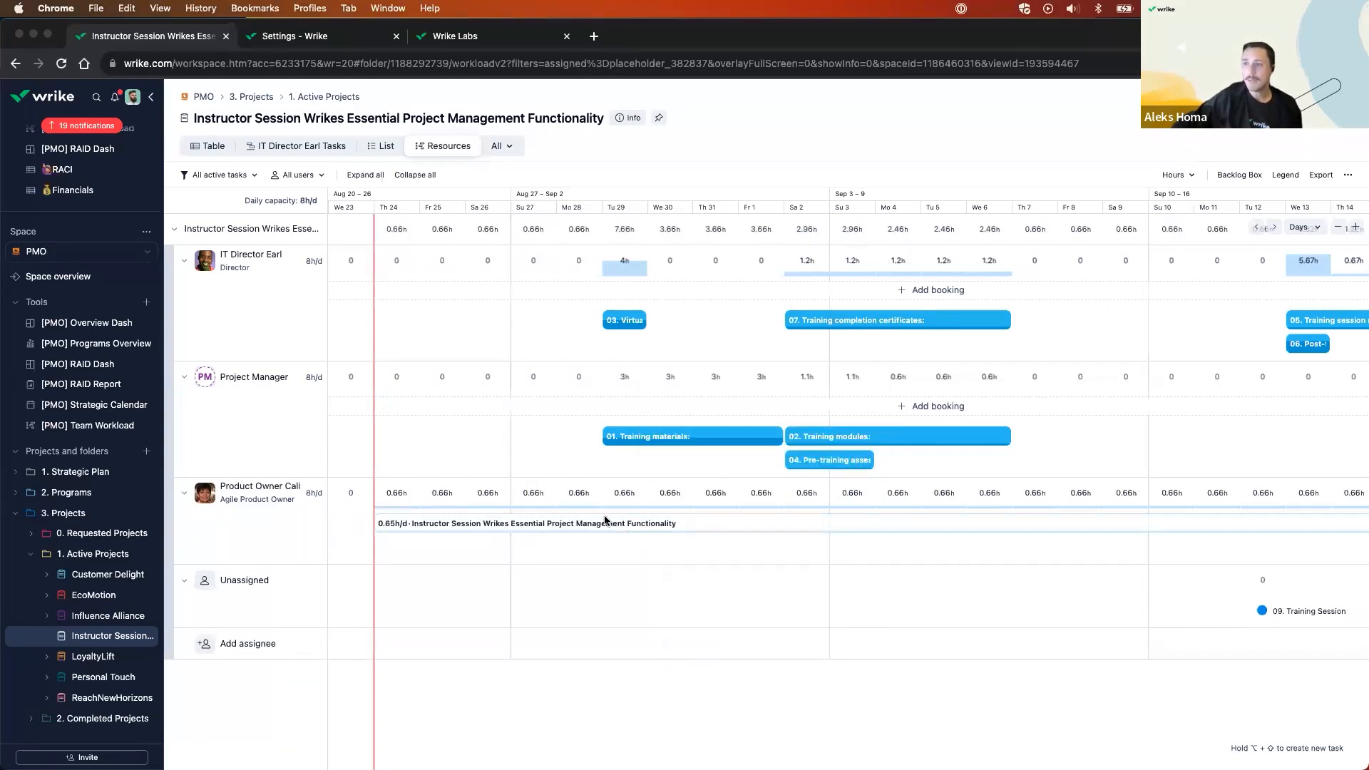
Display the assignees' workload as percentages and check the Agile Product Owner's booking.
{"action": "left_click", "coordinate": [1190, 178]}
{"action": "left_click", "coordinate": [1220, 242]}
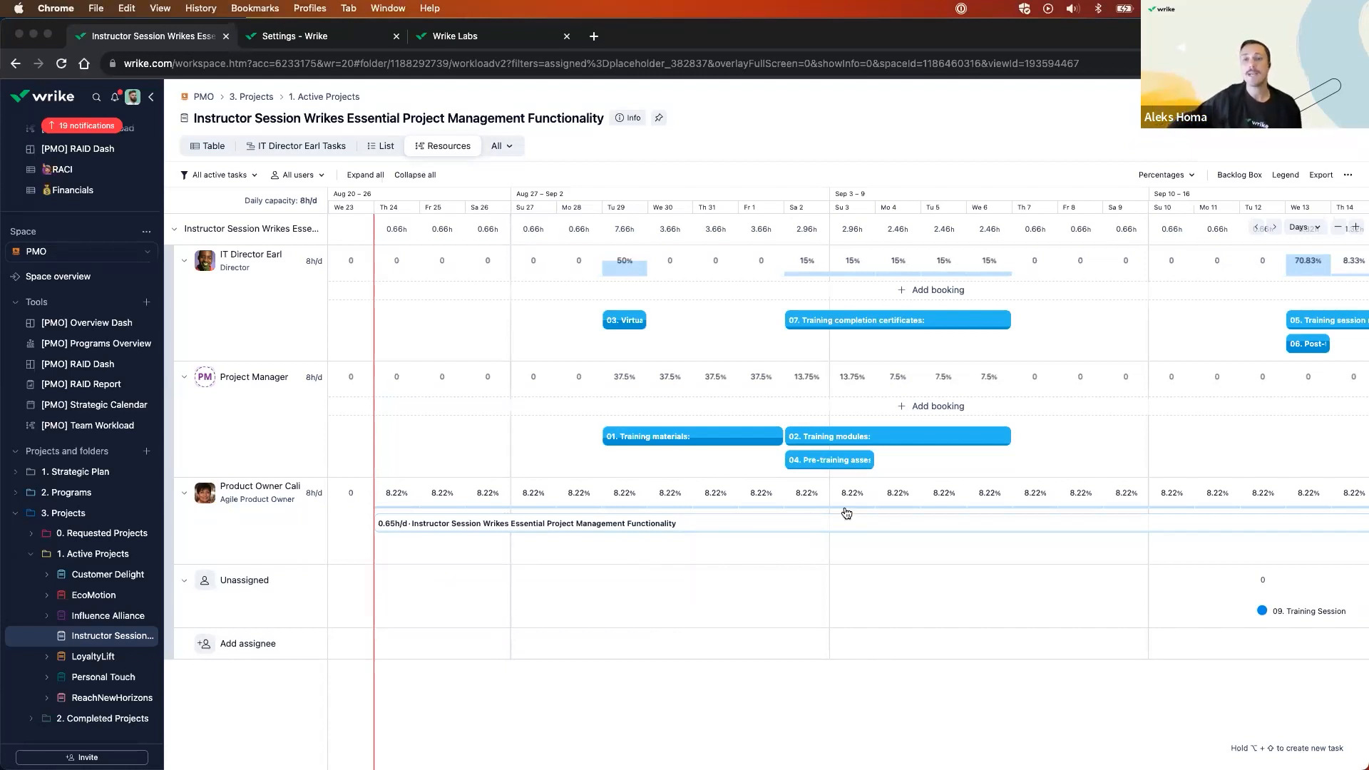
{"action": "mouse_move", "coordinate": [792, 534]}
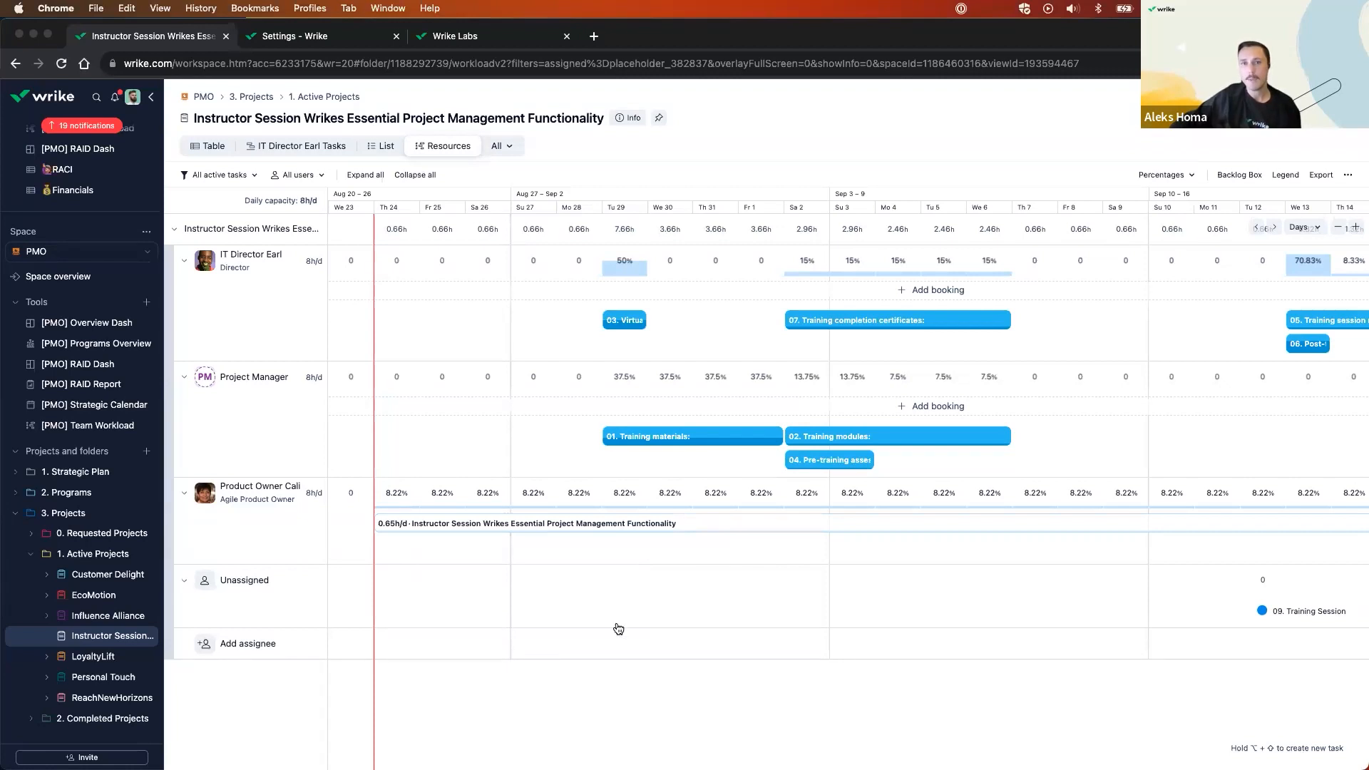
Switch to the full-screen slide presentation showing the Q+A slide.
{"action": "key", "text": "ctrl+Right"}
{"action": "left_click", "coordinate": [688, 614]}
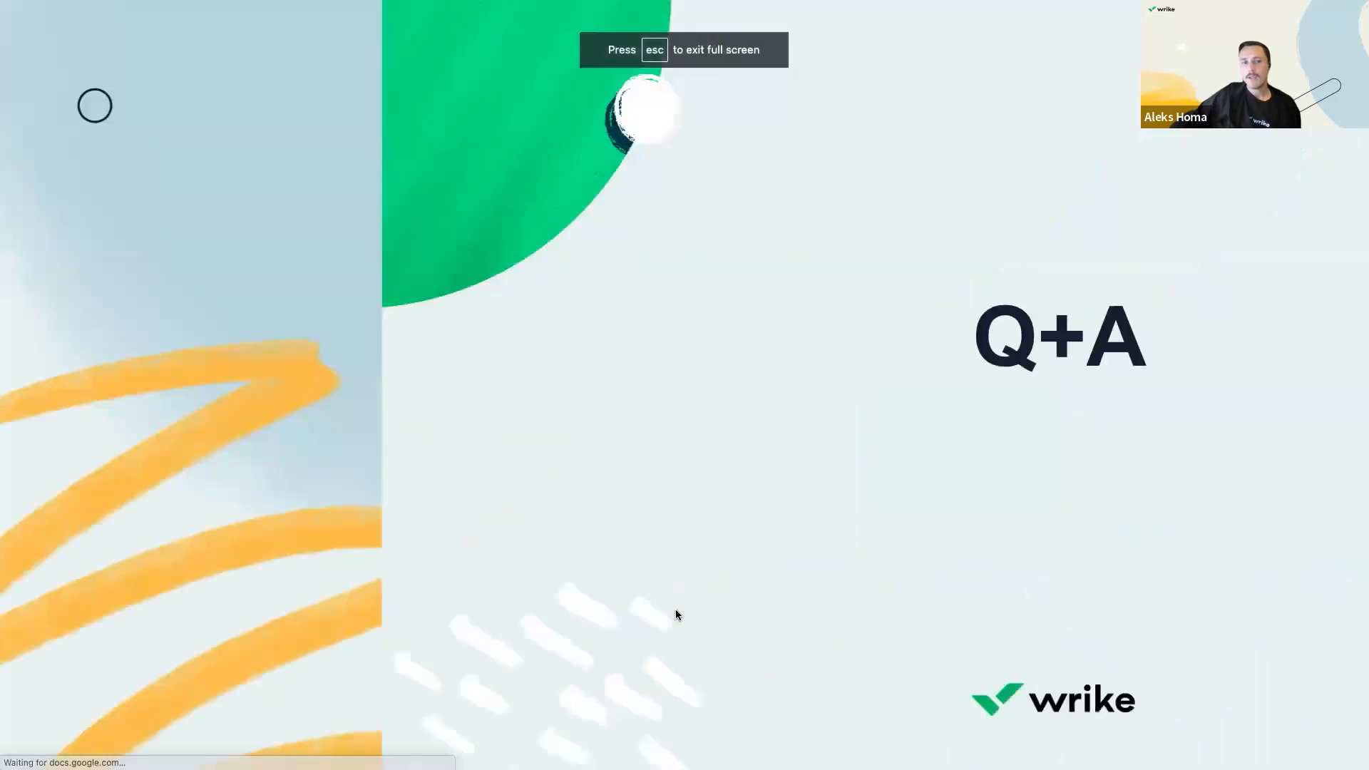